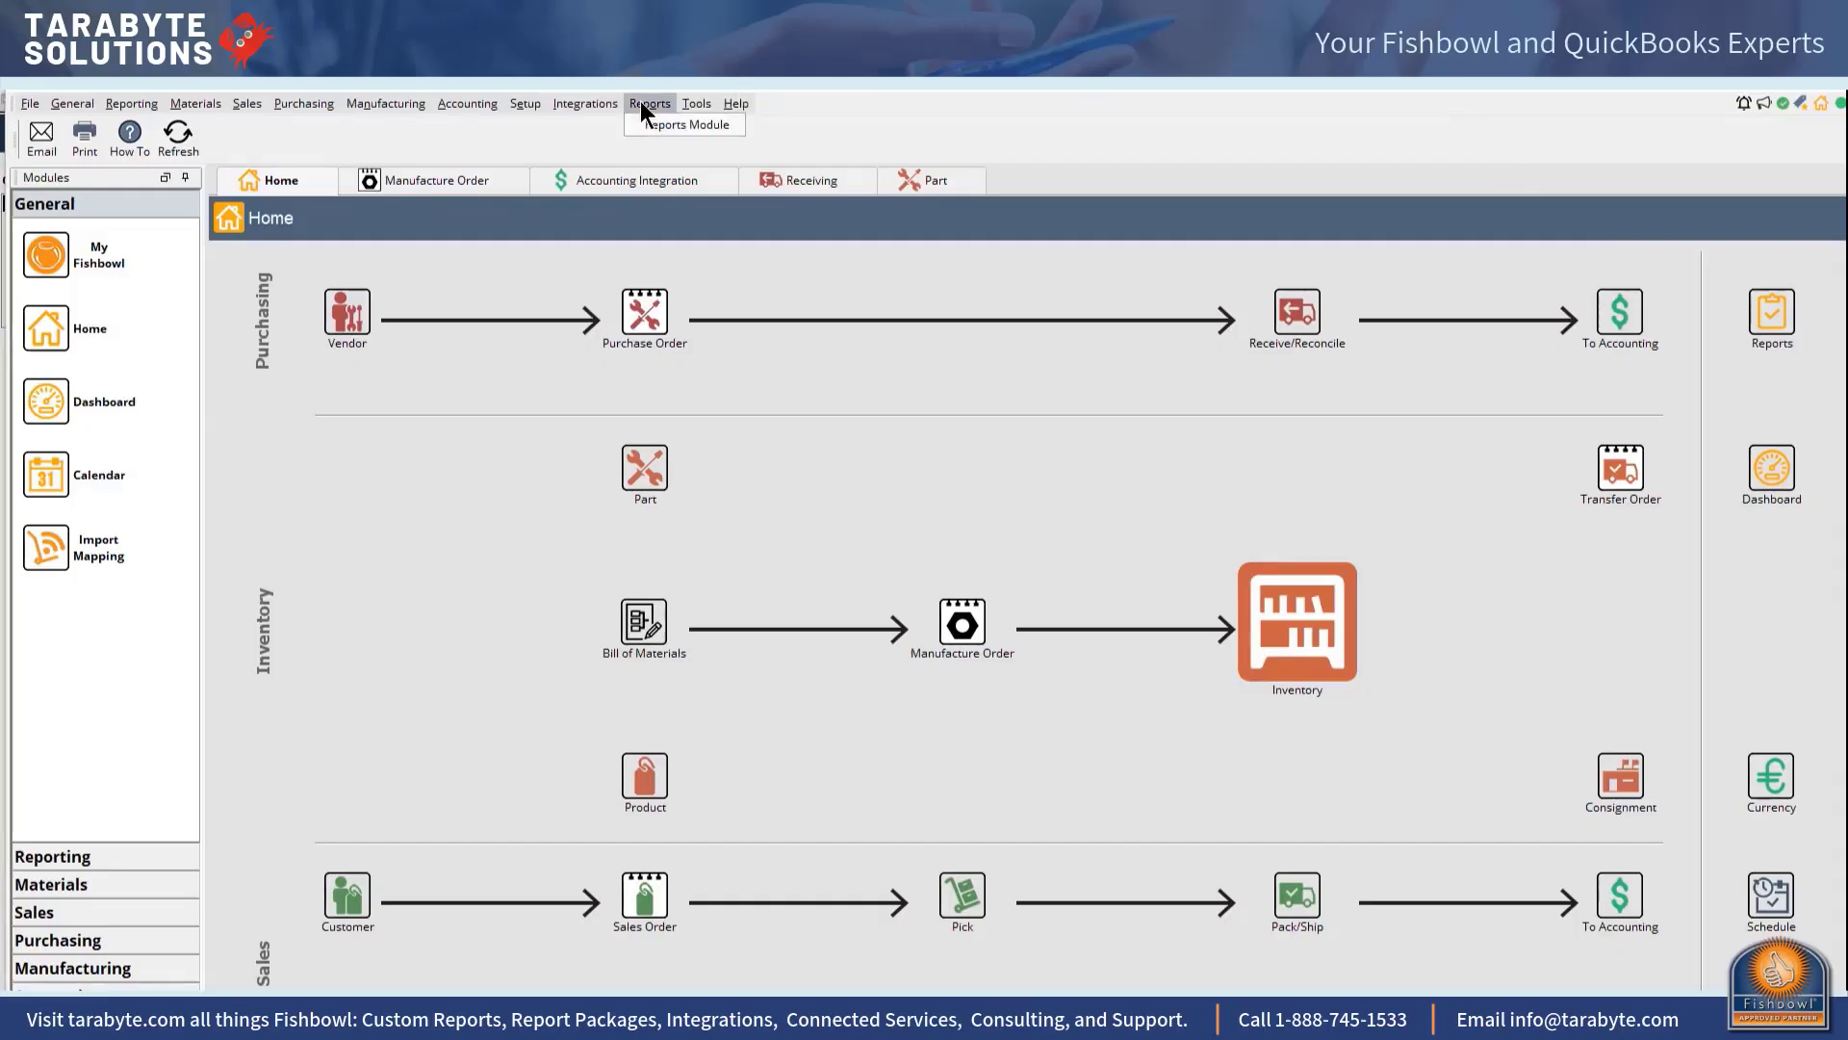
Step: Preview the Default Account Mapping report from the Company > Accounting report folder
left_click(658, 122)
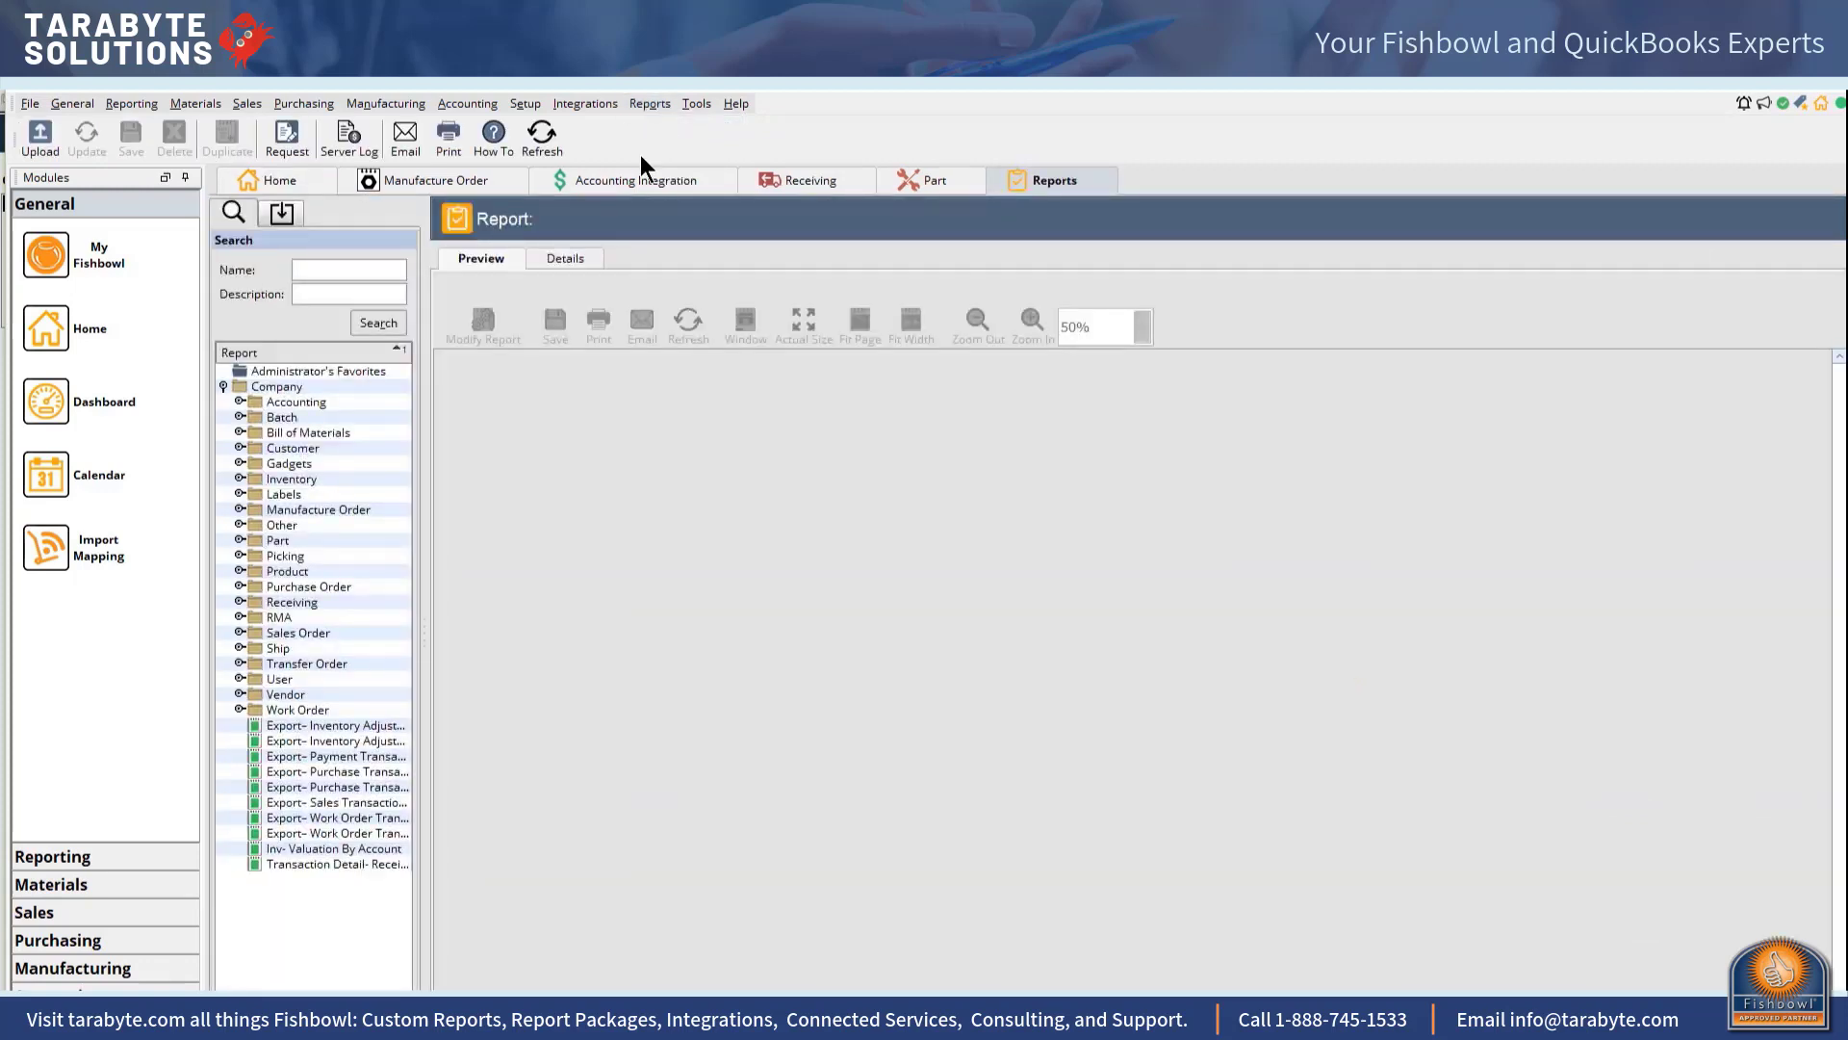
left_click(239, 401)
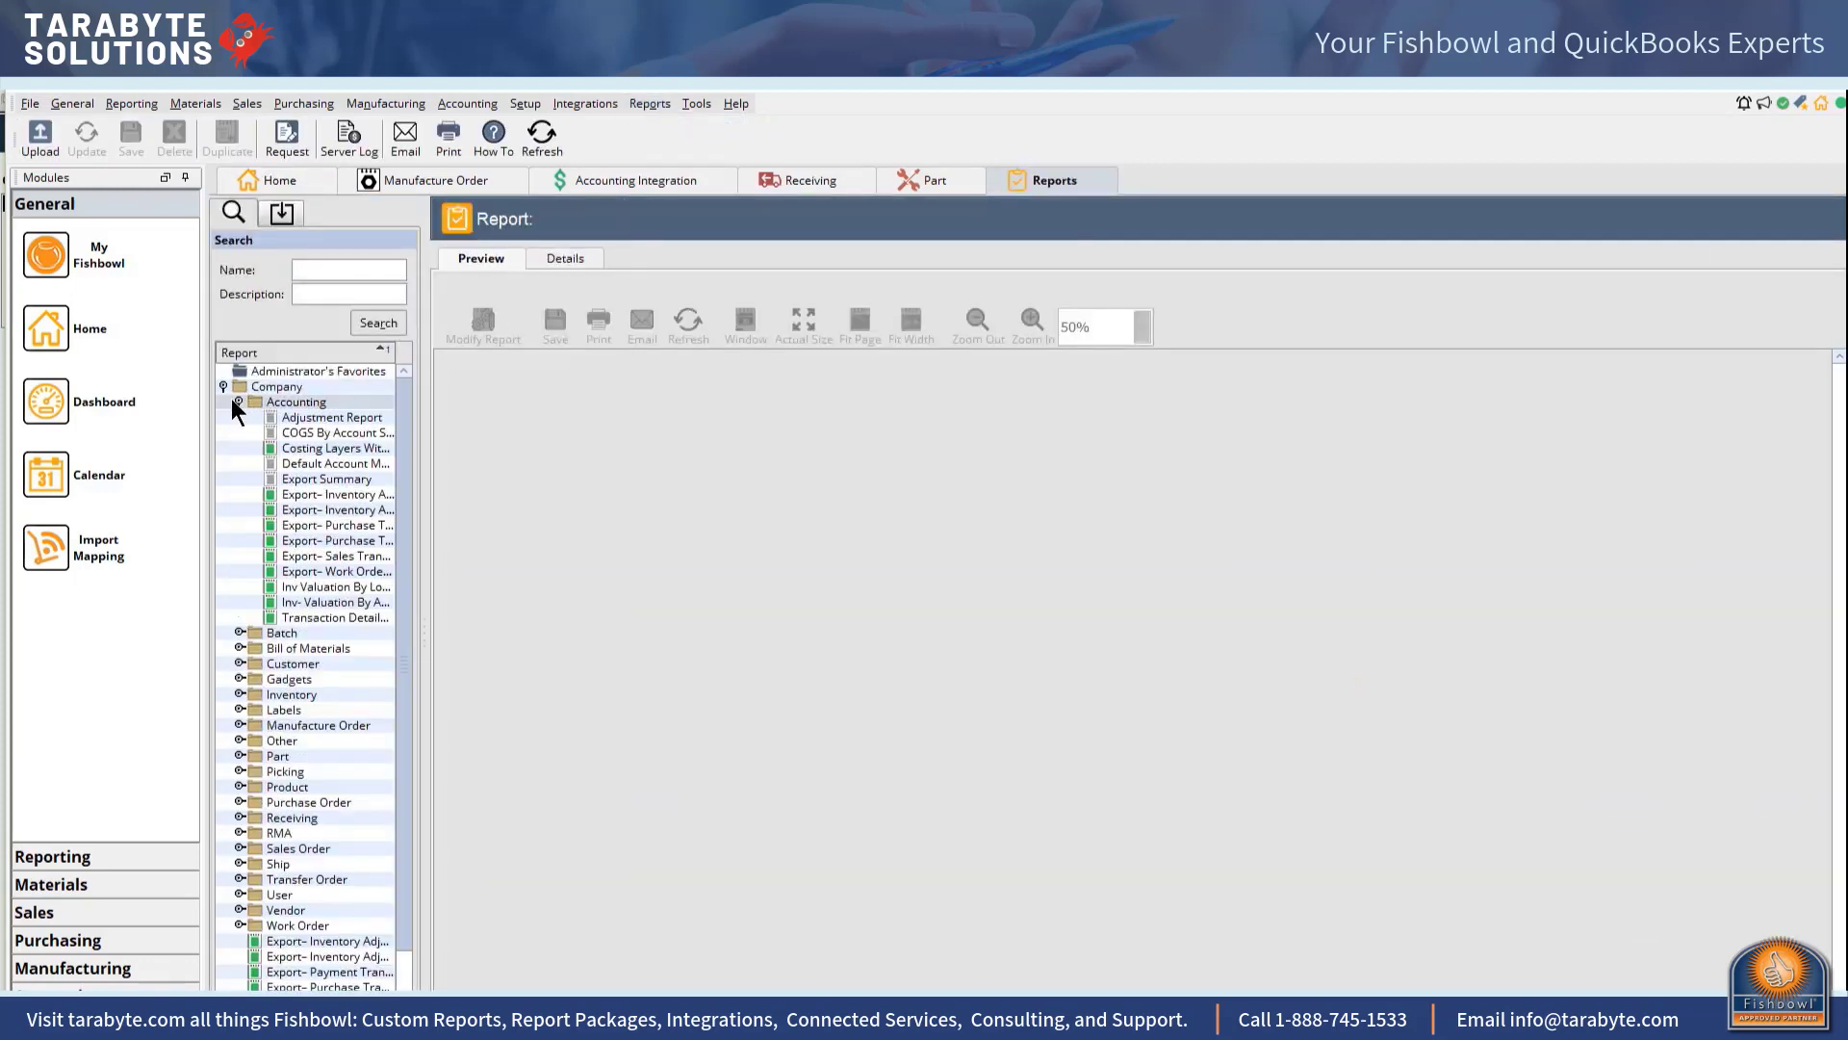
left_click(350, 464)
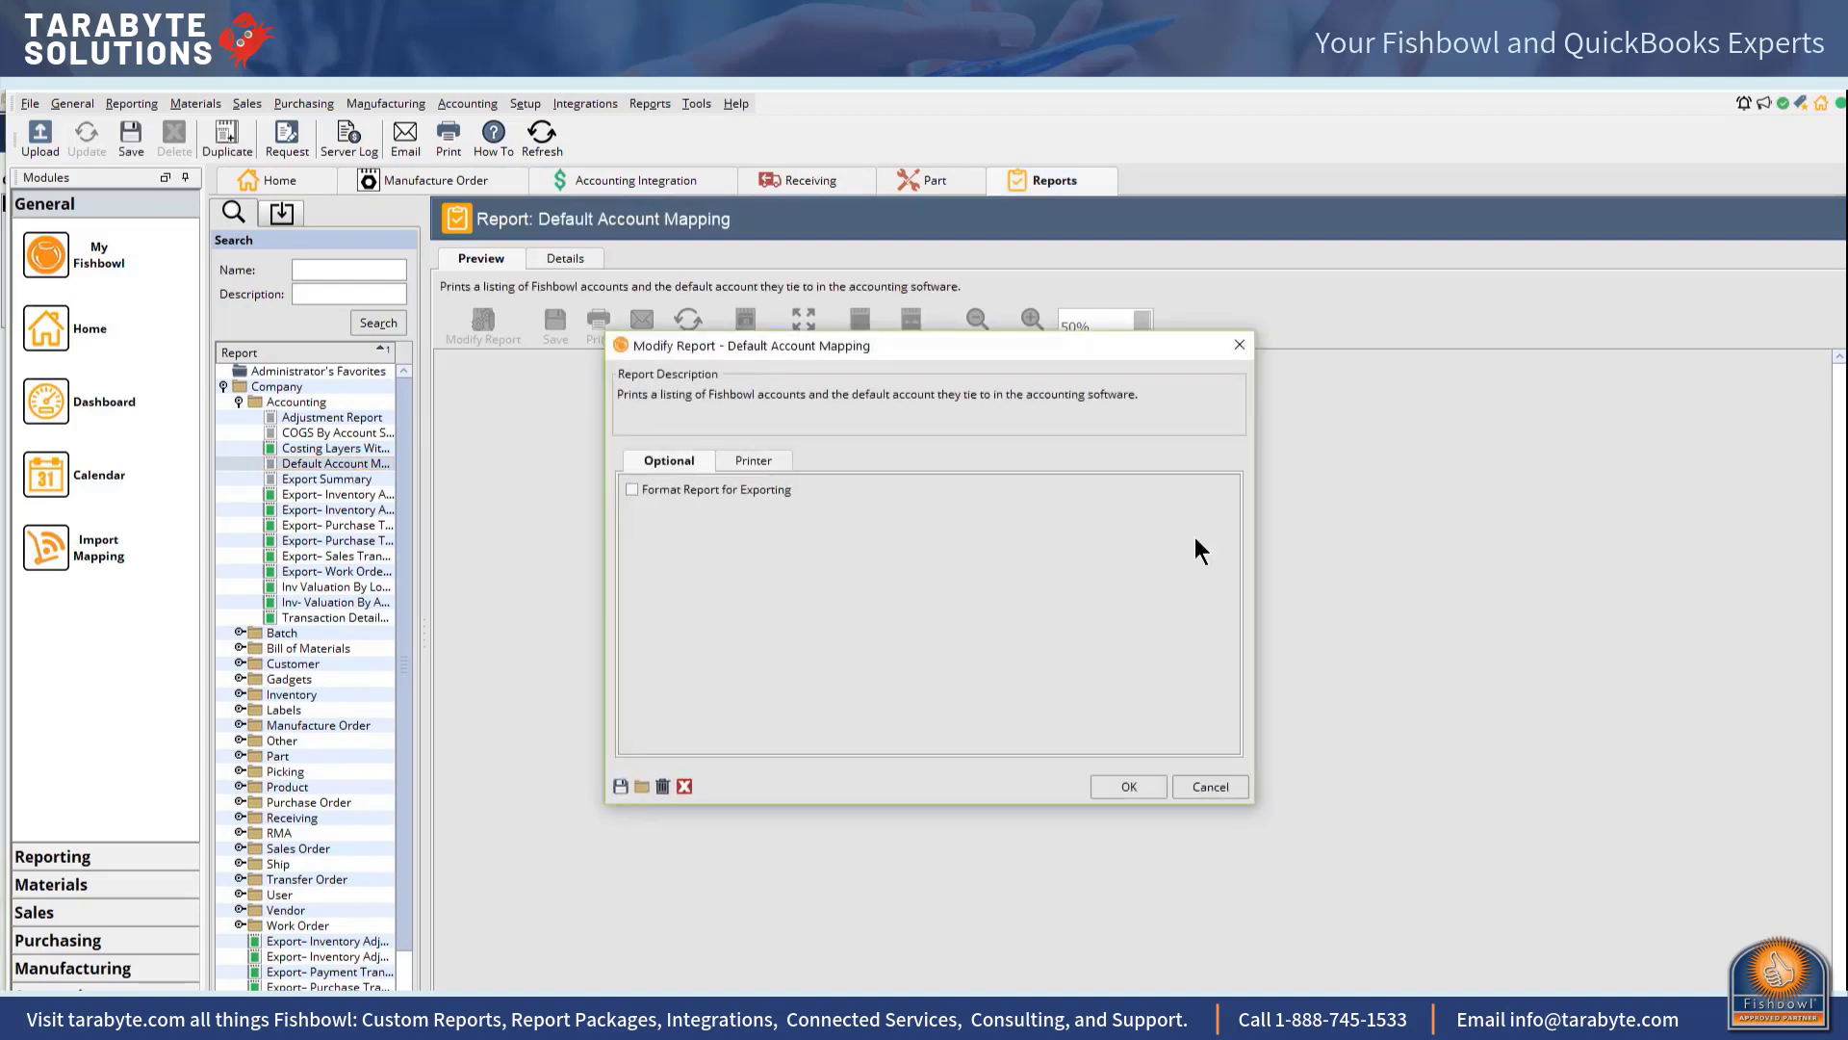
left_click(1128, 786)
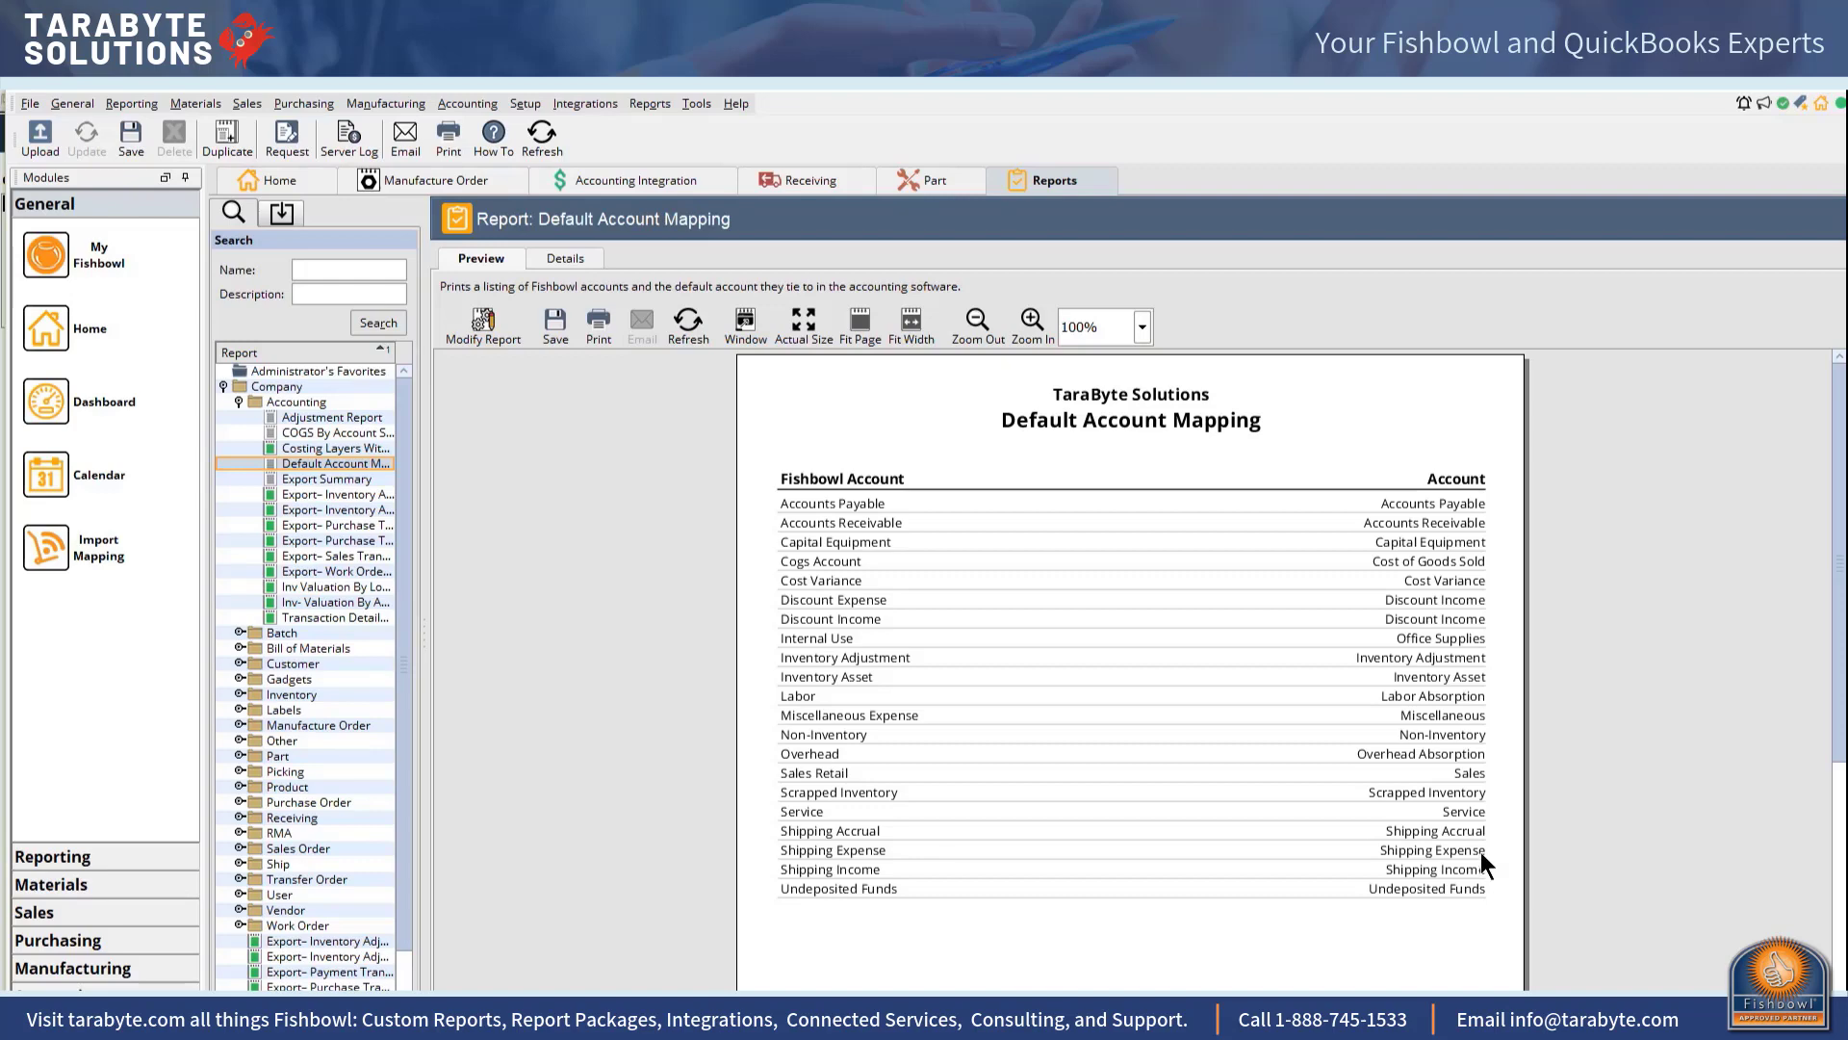
Step: Open receiving for PO 10105 and start reconciling it with both B203 lines checked
left_click(328, 103)
left_click(359, 211)
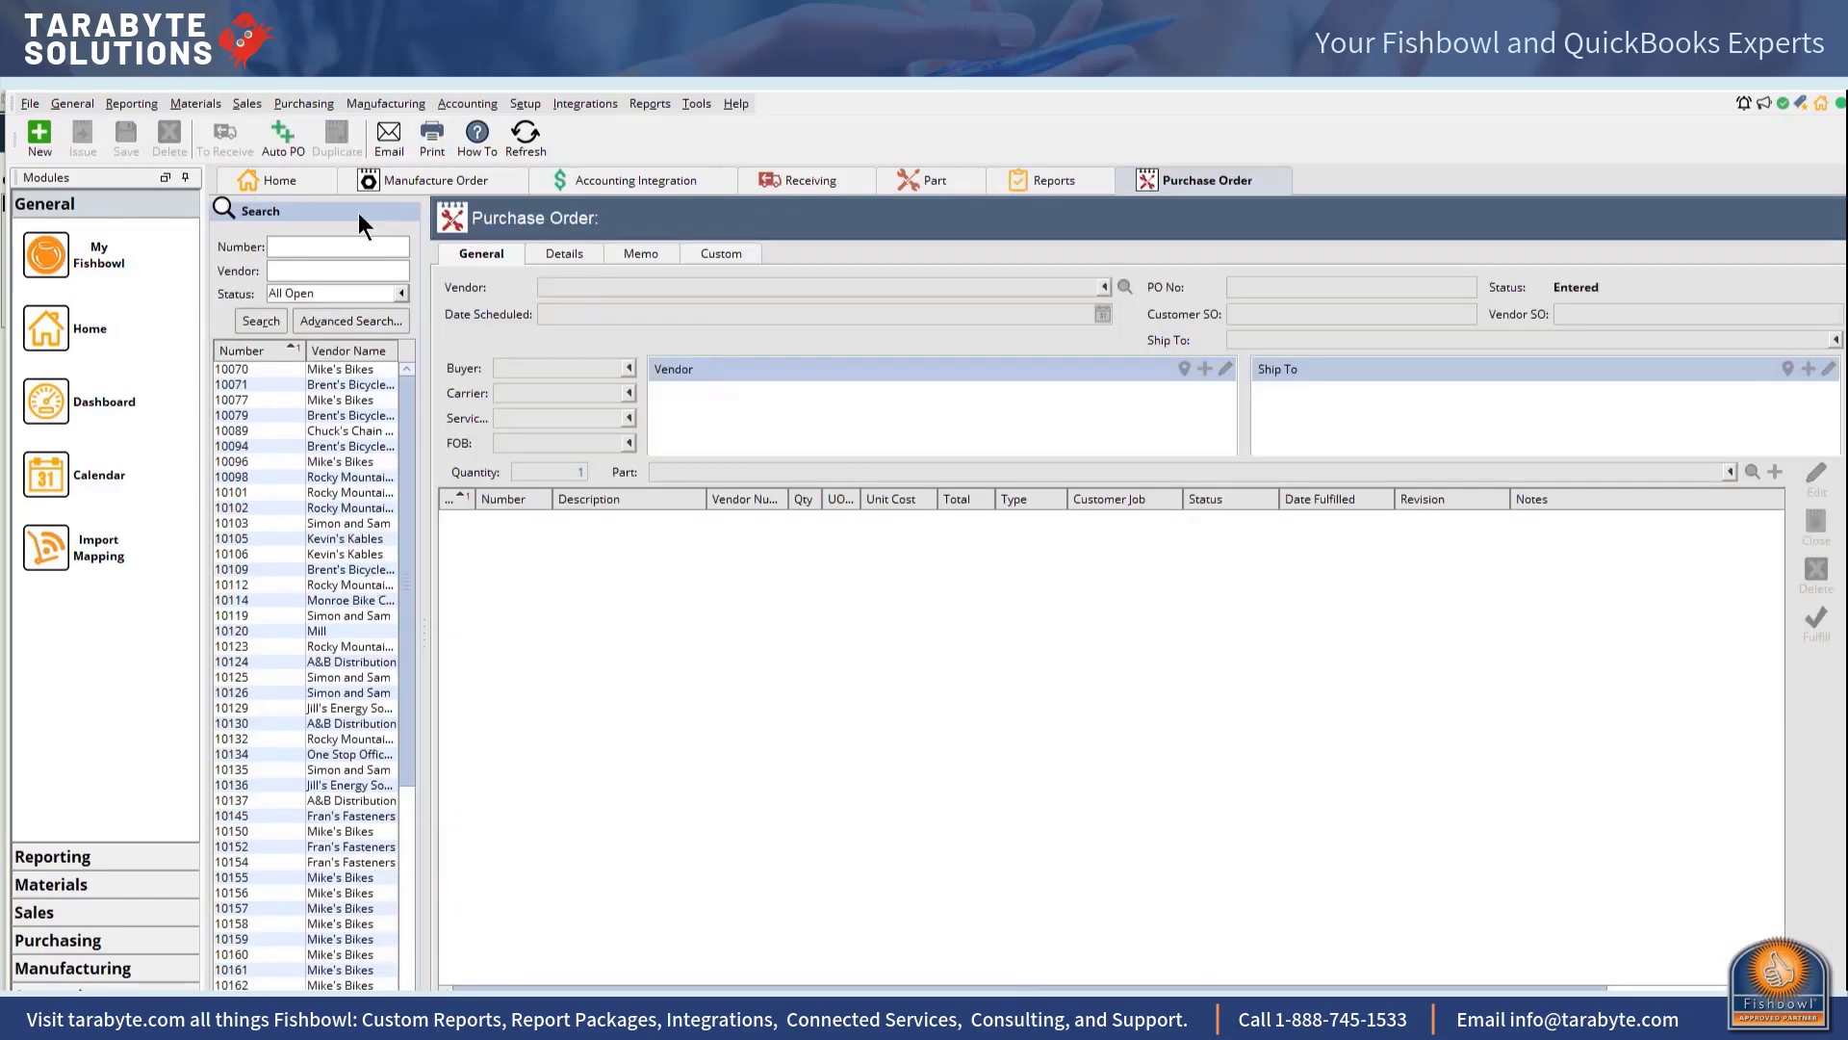
left_click(289, 103)
left_click(306, 146)
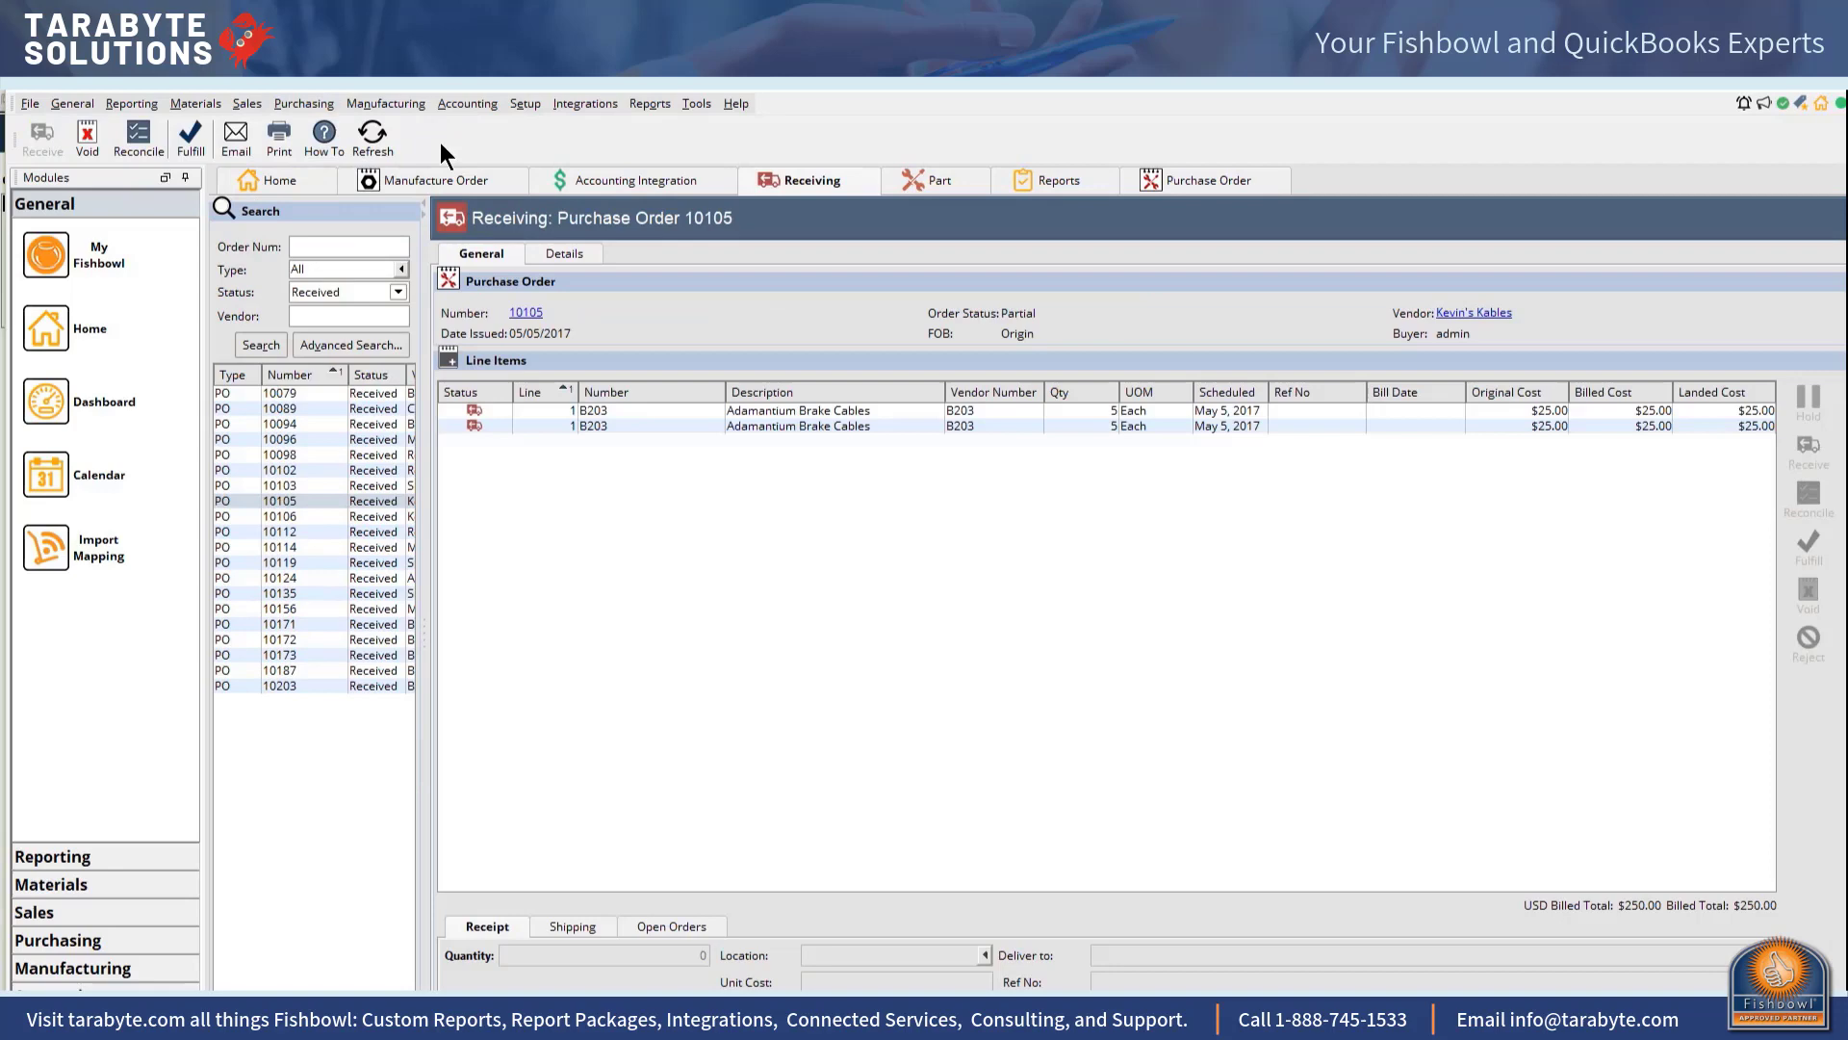
left_click(145, 135)
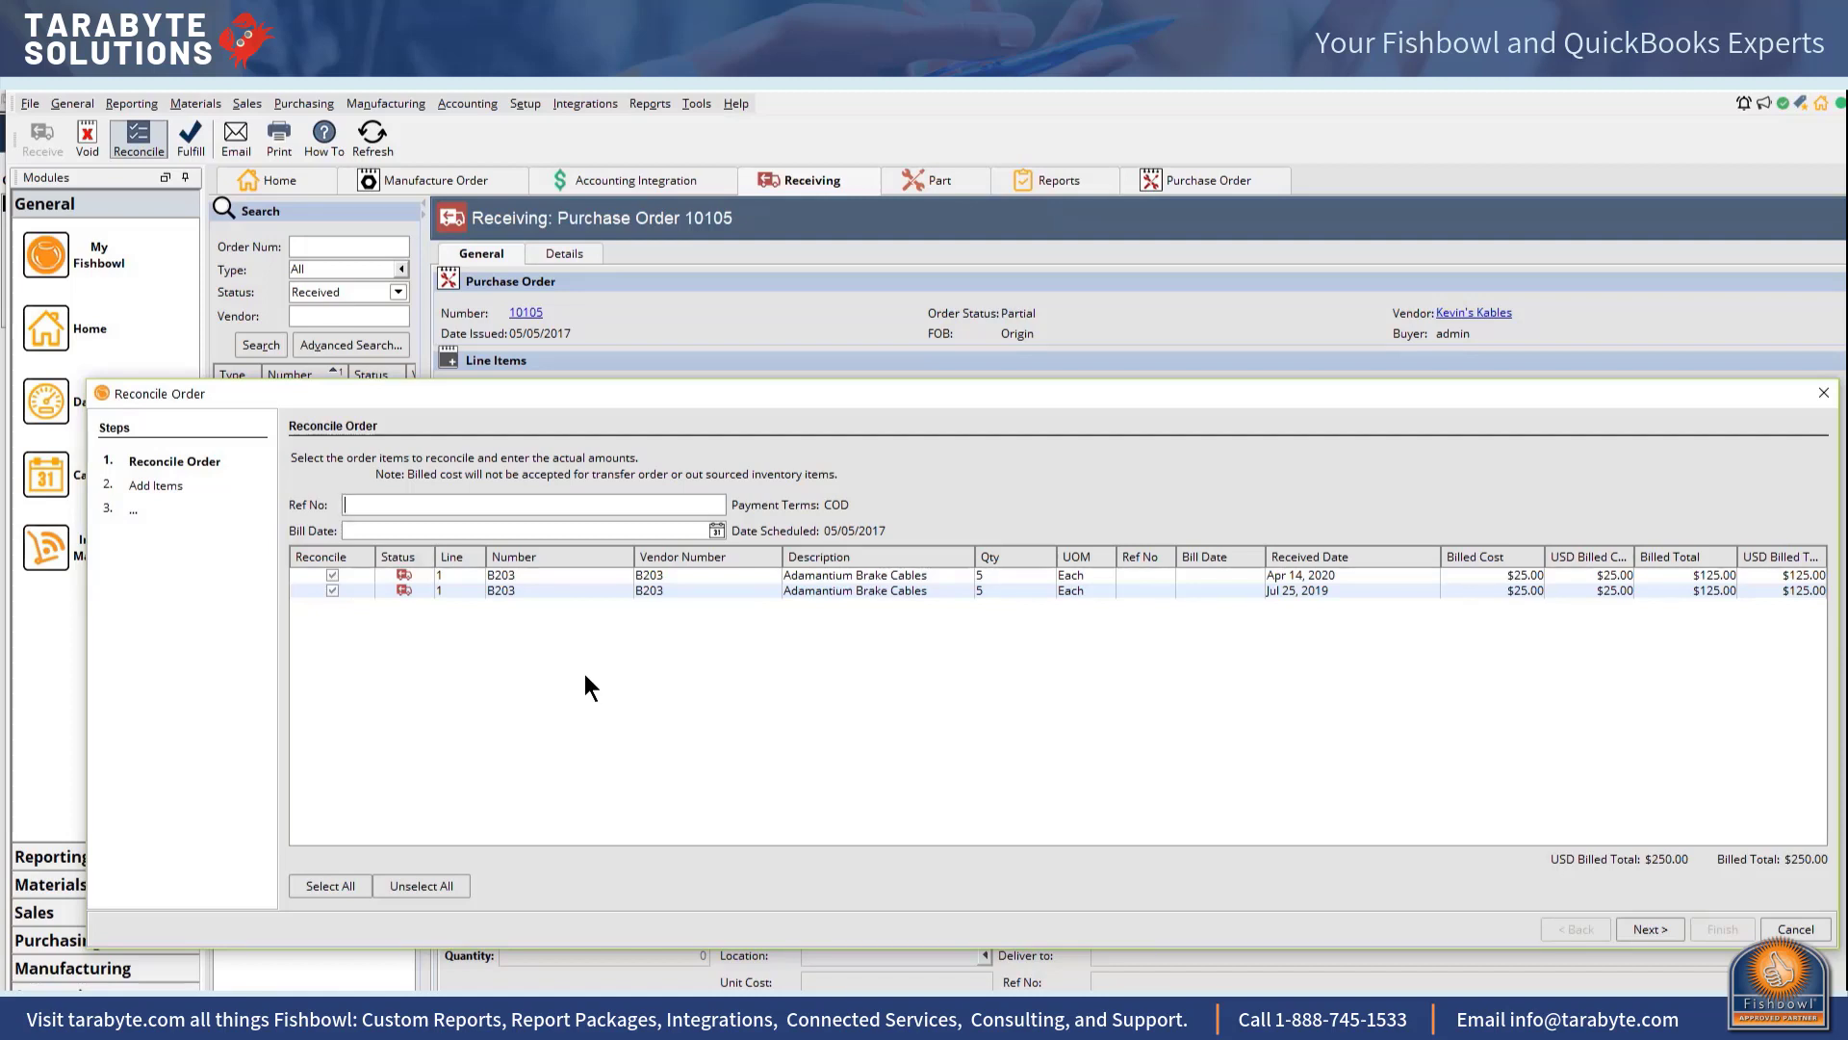
Step: Advance the reconciliation to the Add Items step and open the add-item form
left_click(1641, 931)
left_click(1818, 487)
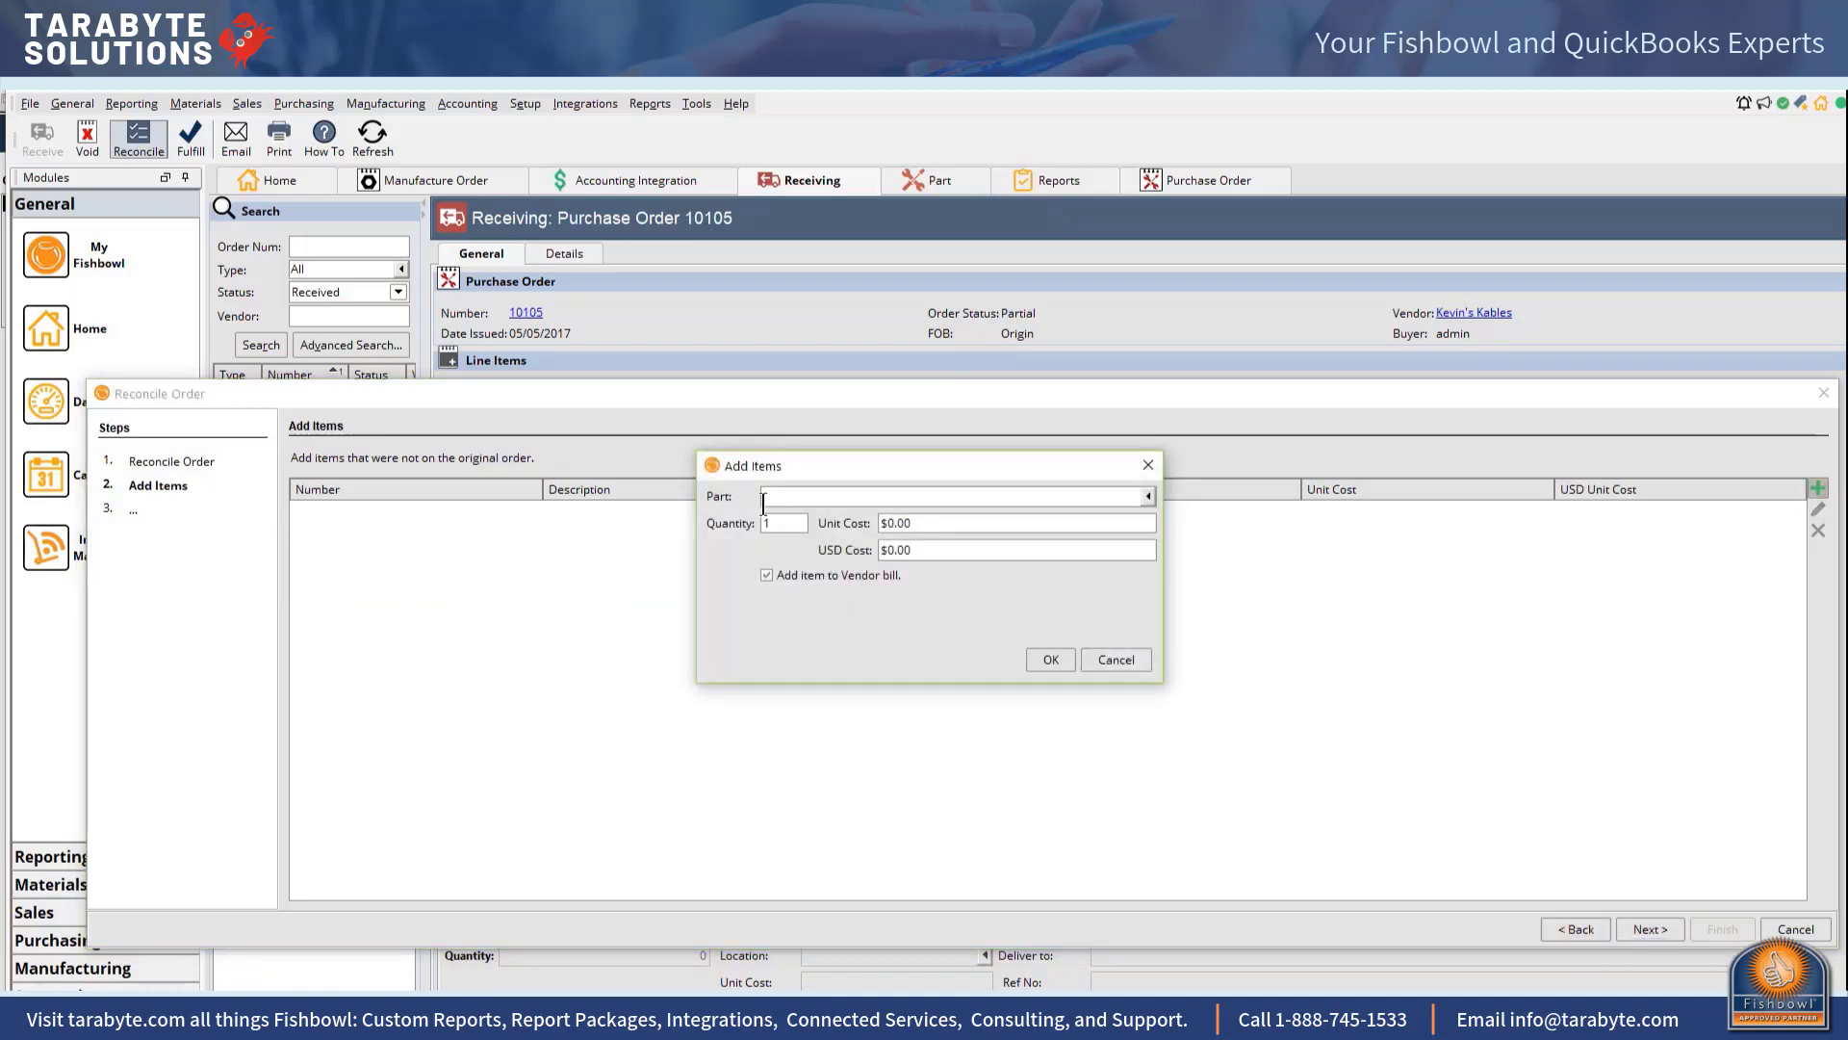
left_click(765, 497)
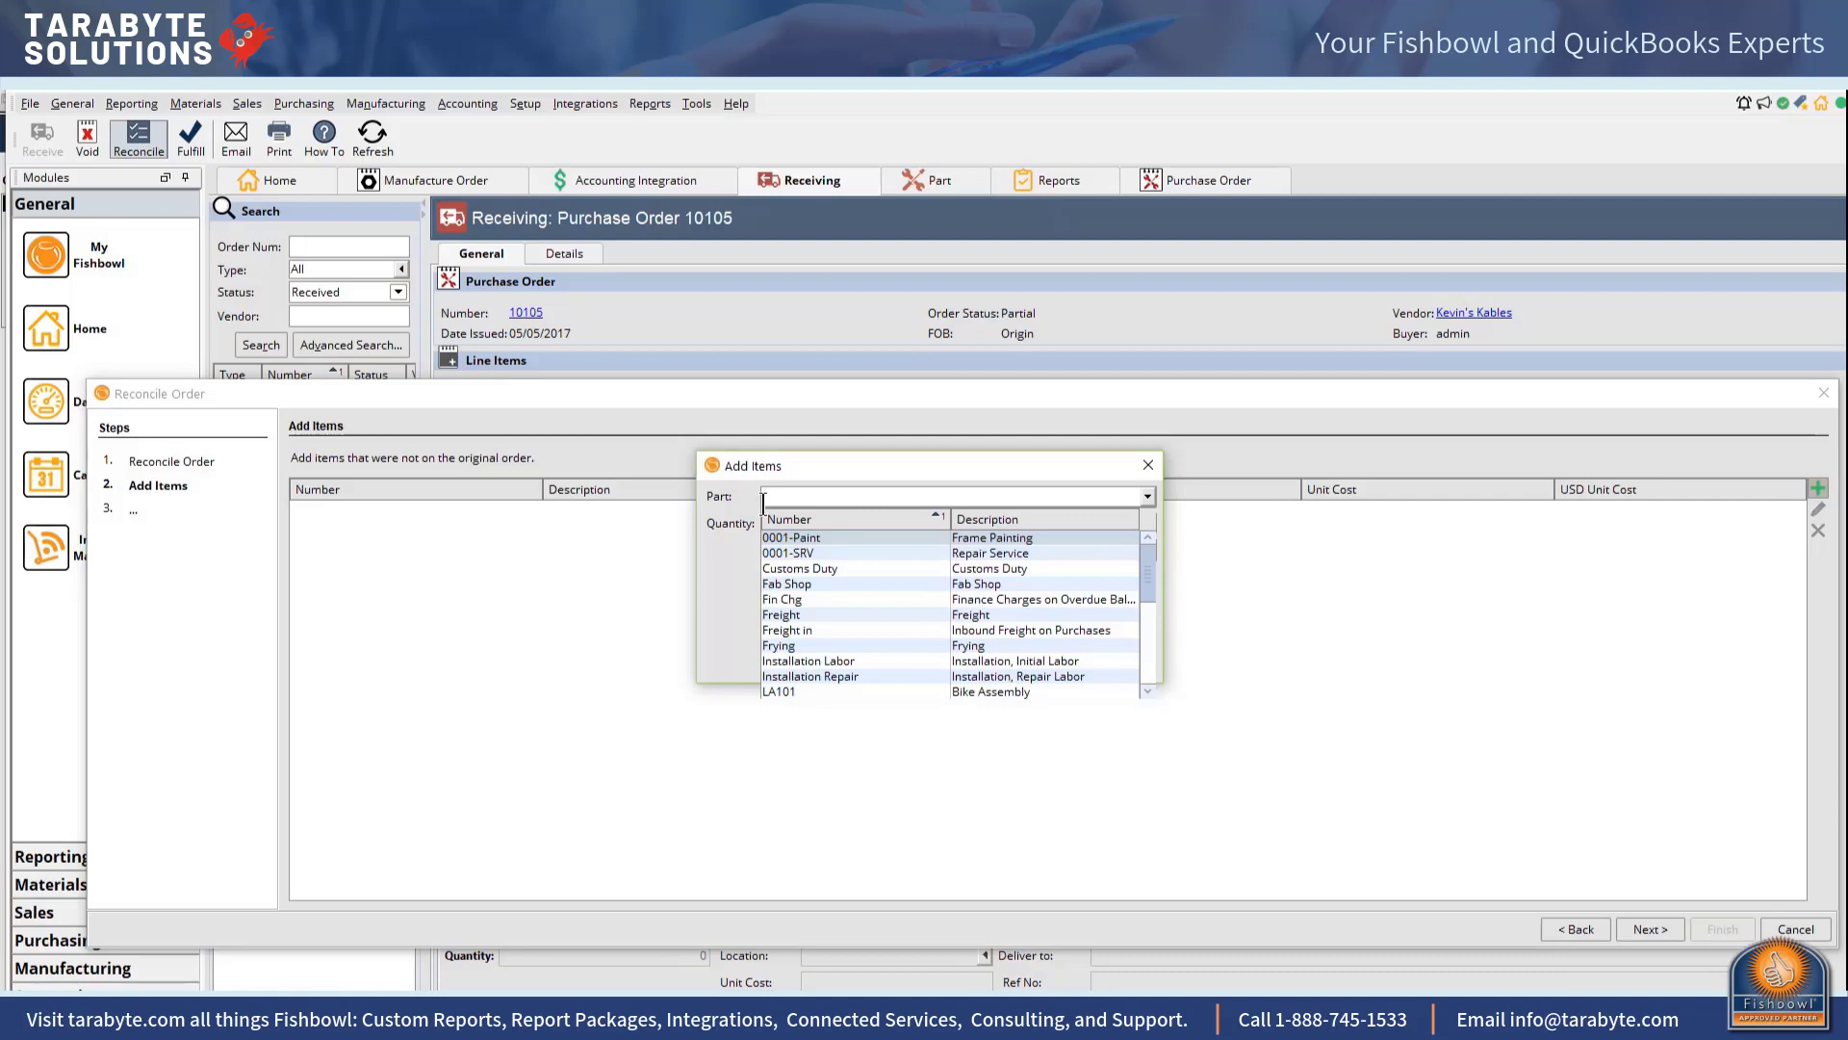
type("cont")
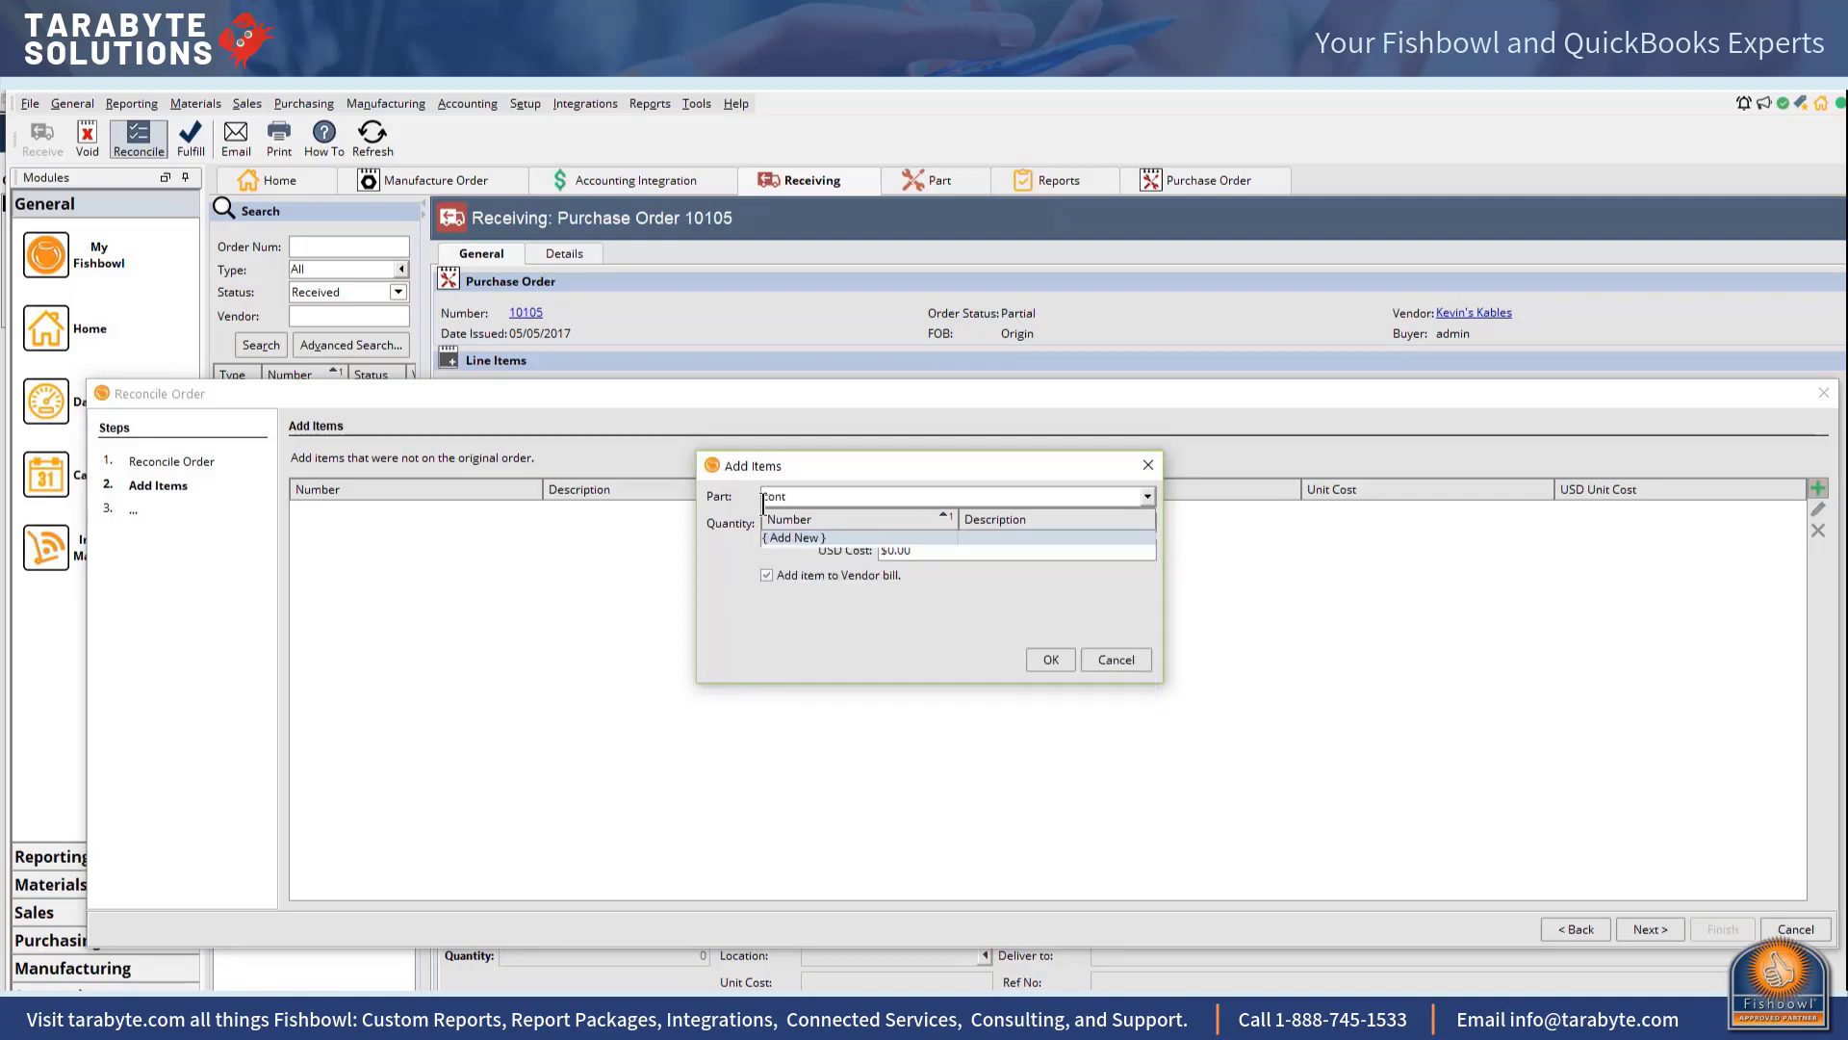
key("BackSpace")
key("BackSpace")
key("BackSpace")
key("BackSpace")
key("Escape")
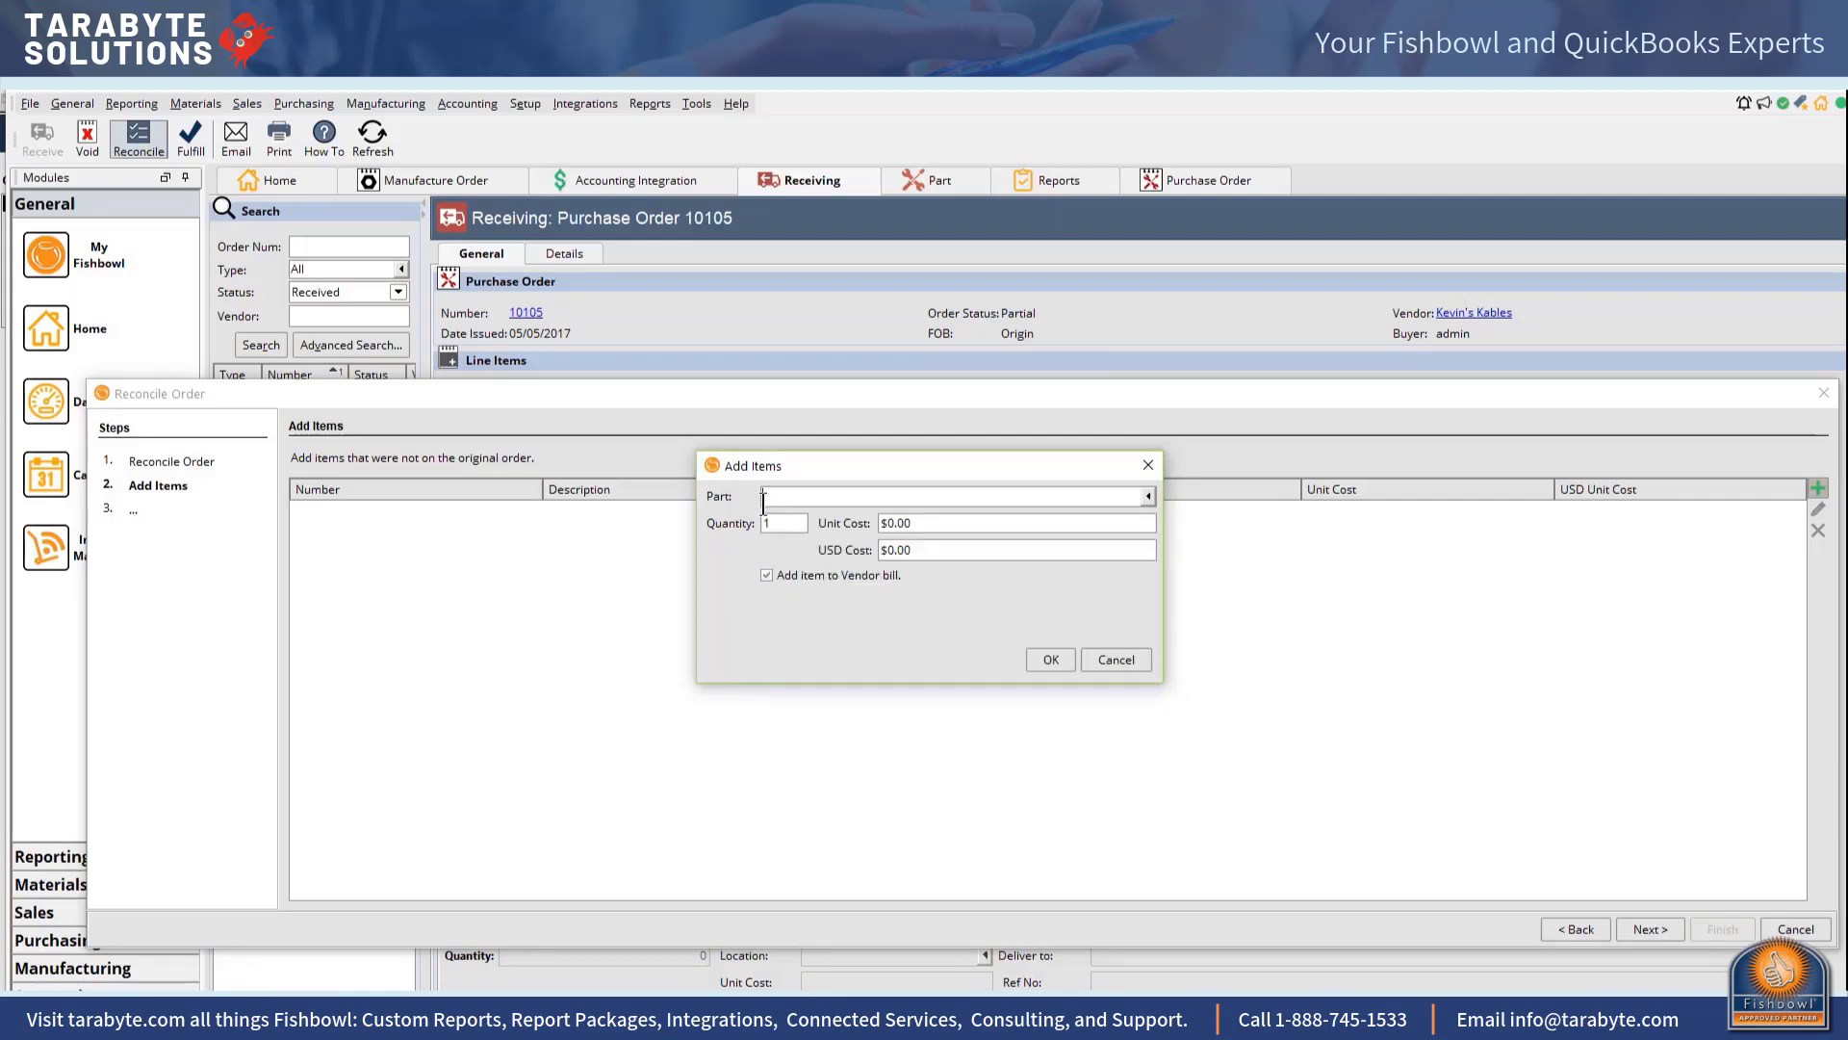
Step: Pick Customs Duty, keep it off the vendor bill, then close the form without adding it
type("cu")
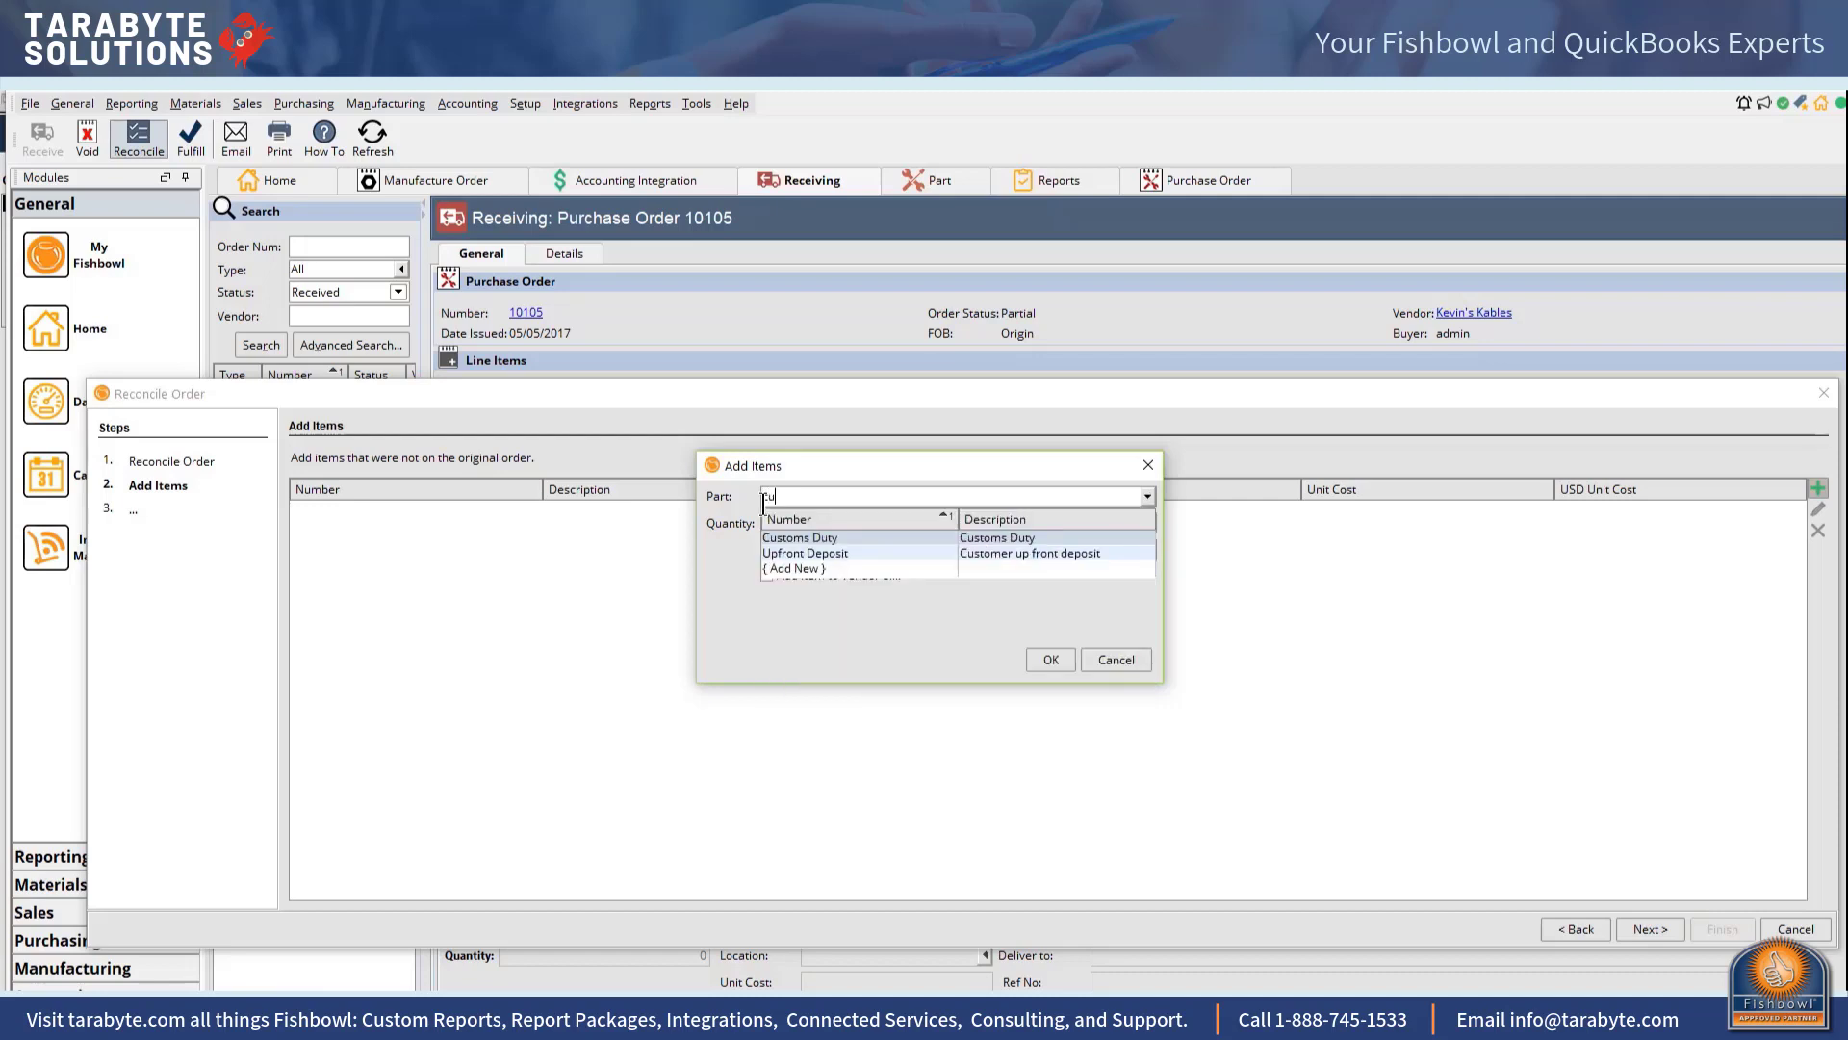
left_click(850, 538)
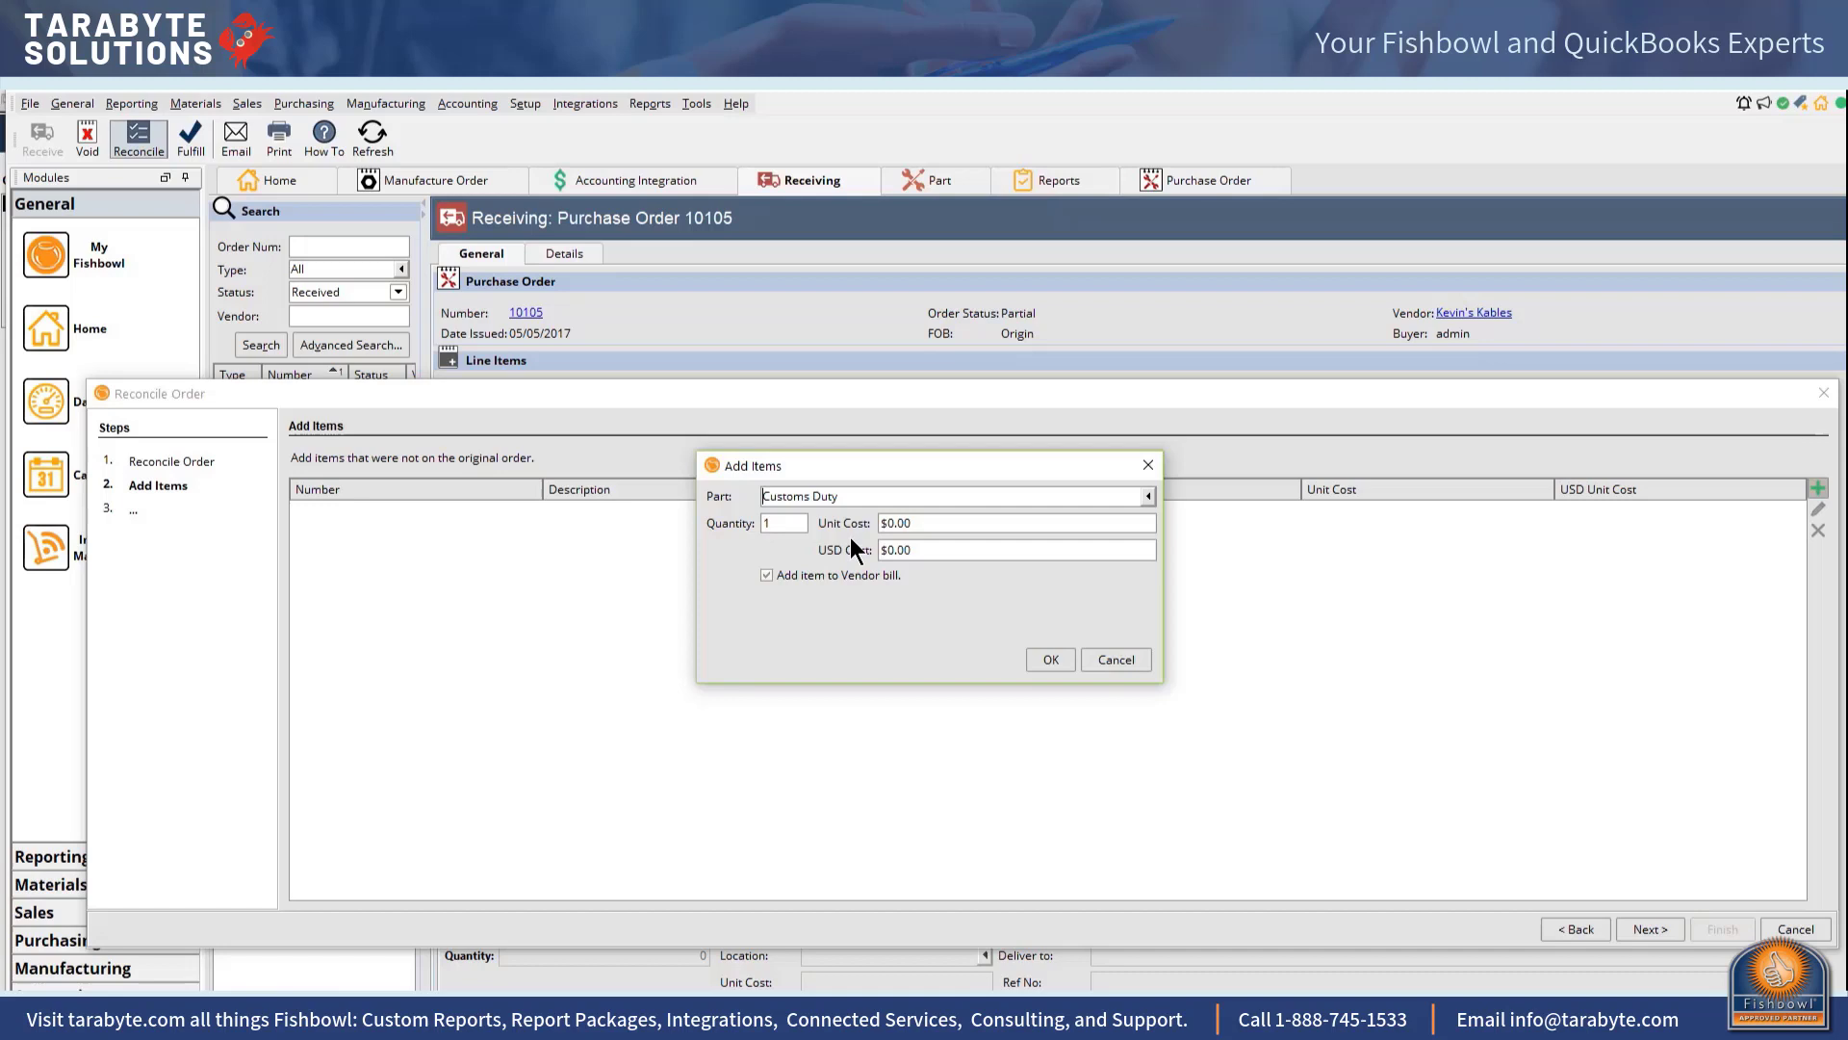
left_click(955, 527)
left_click(766, 573)
left_click(1146, 467)
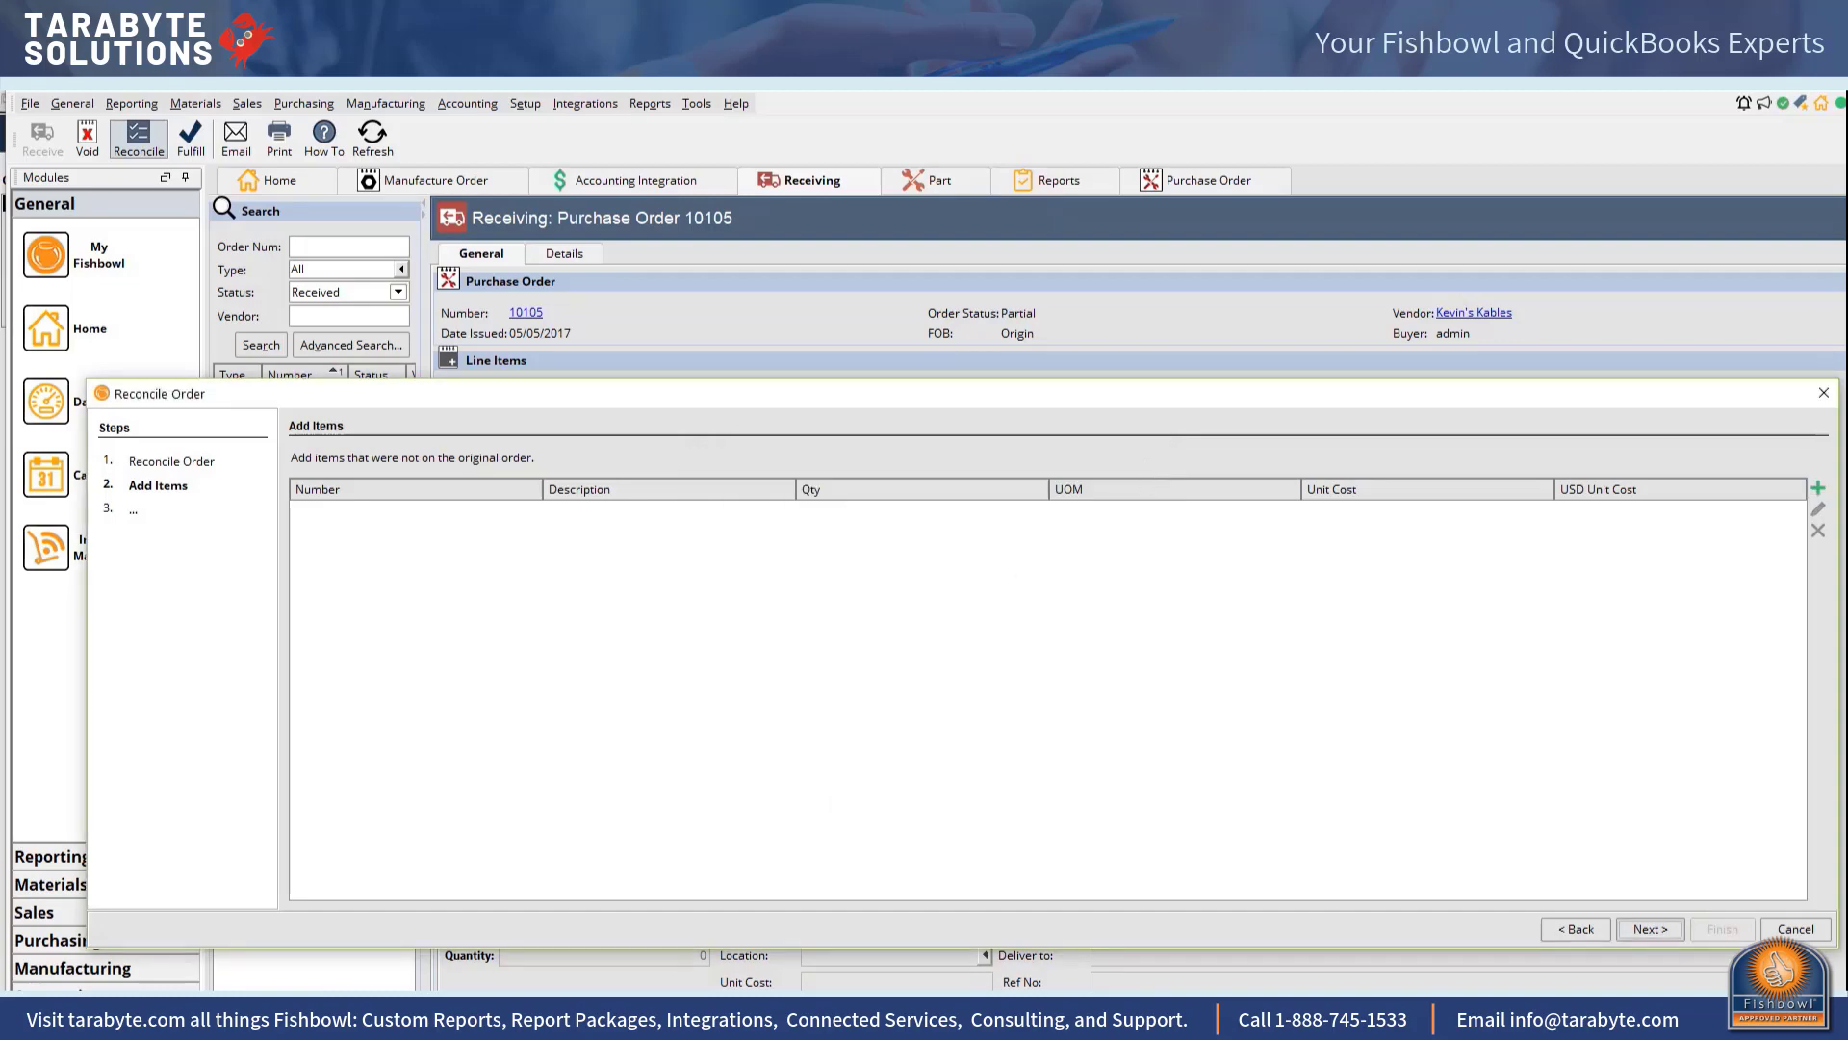
Step: In QuickBooks, run the Company & Financial Balance Sheet report and review it
mouse_move(824, 1020)
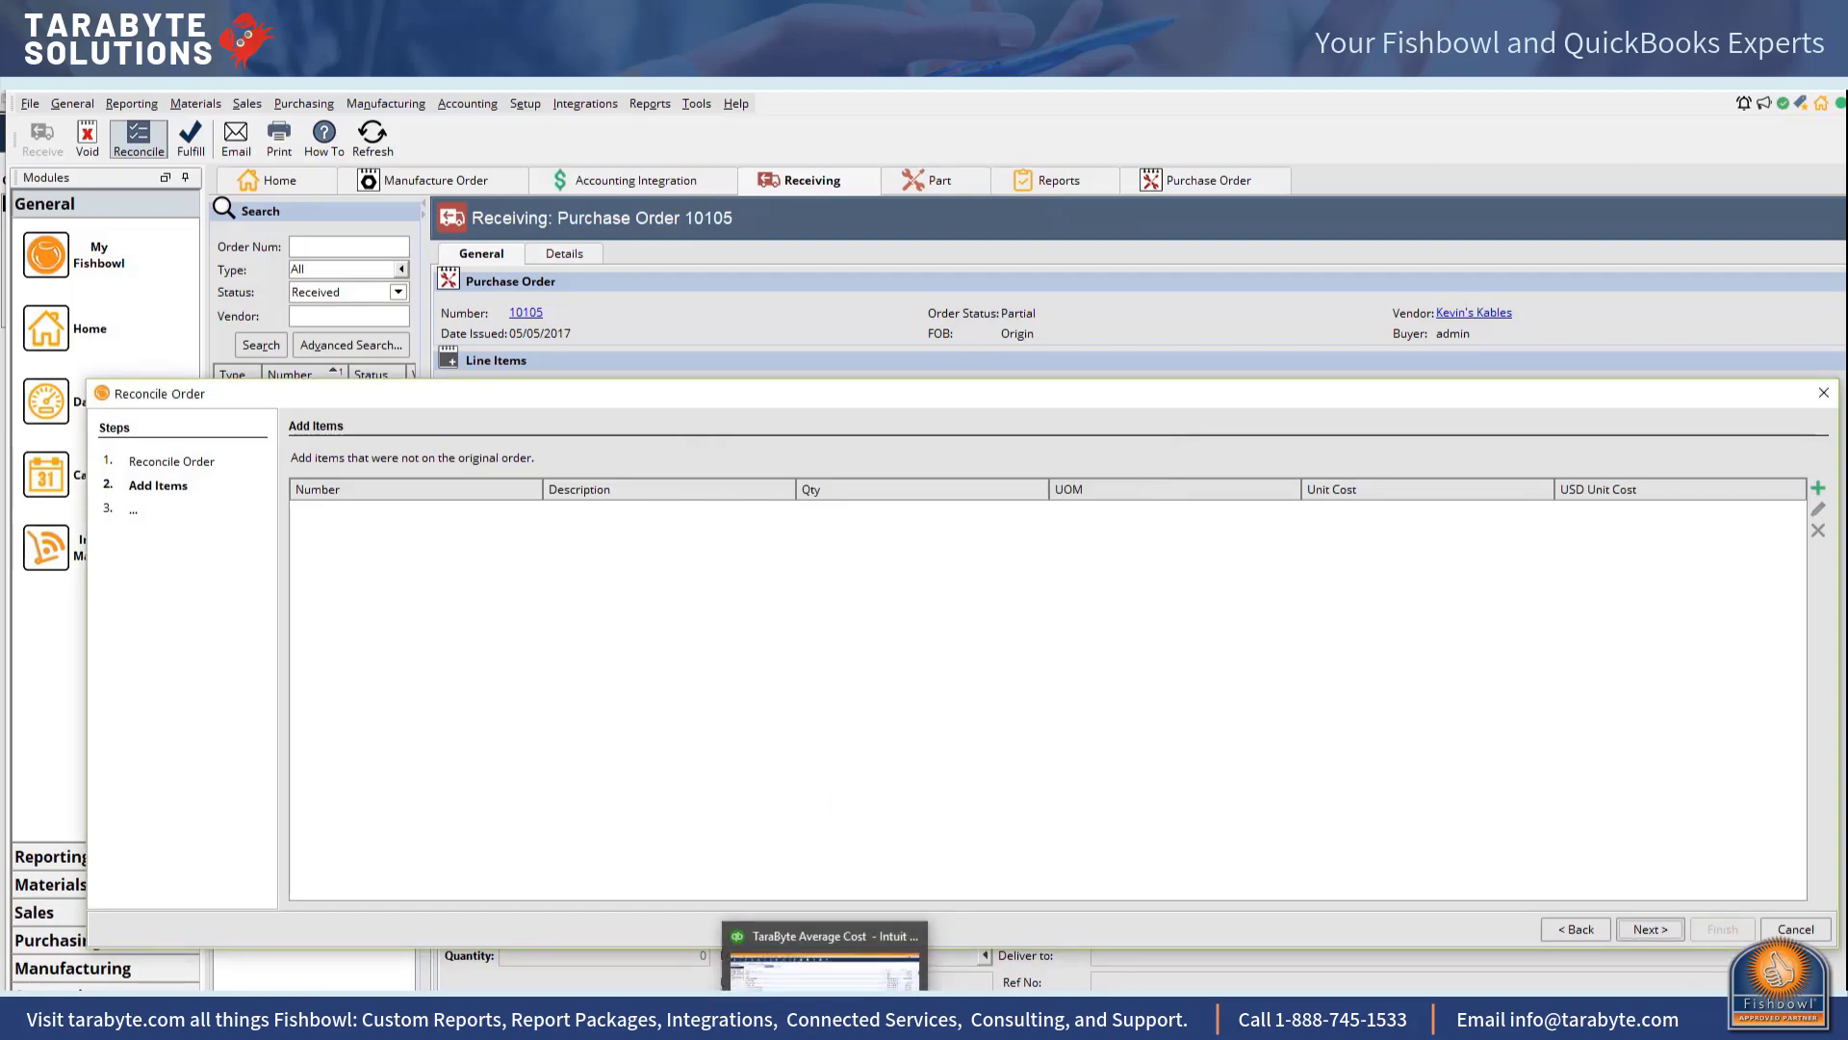
left_click(824, 963)
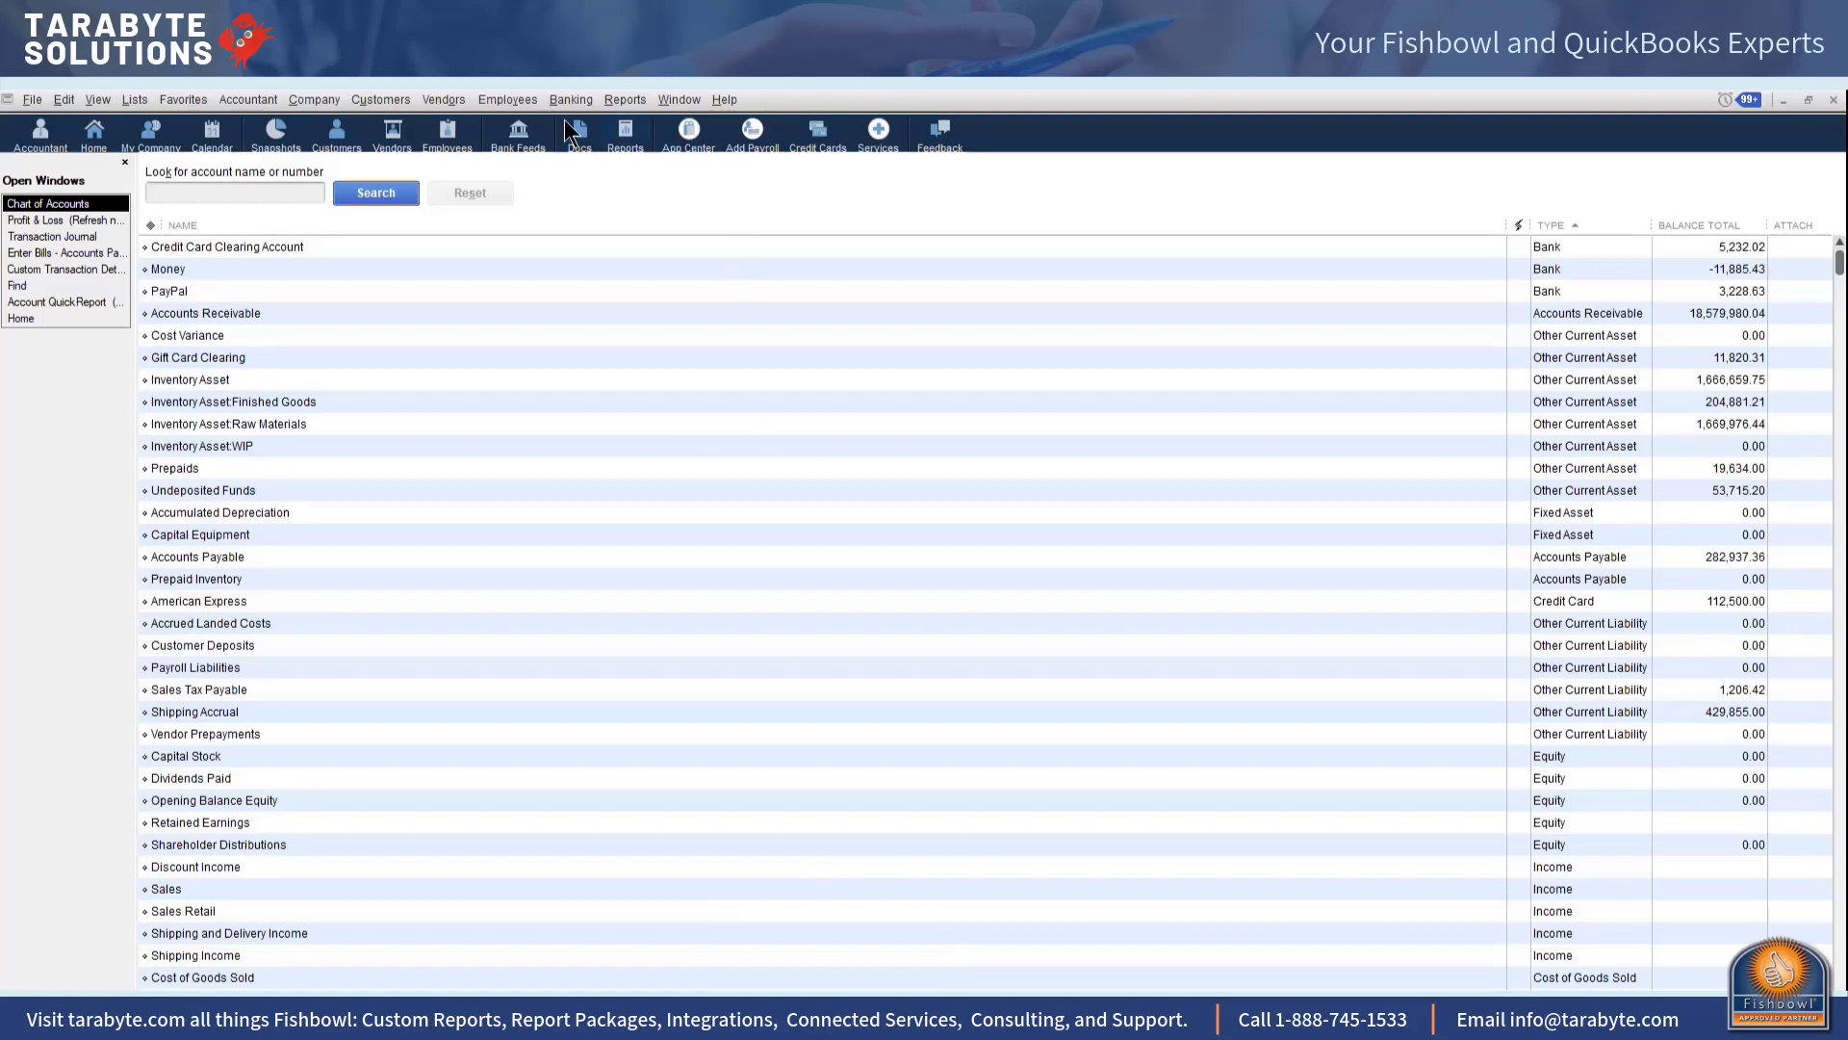
left_click(625, 99)
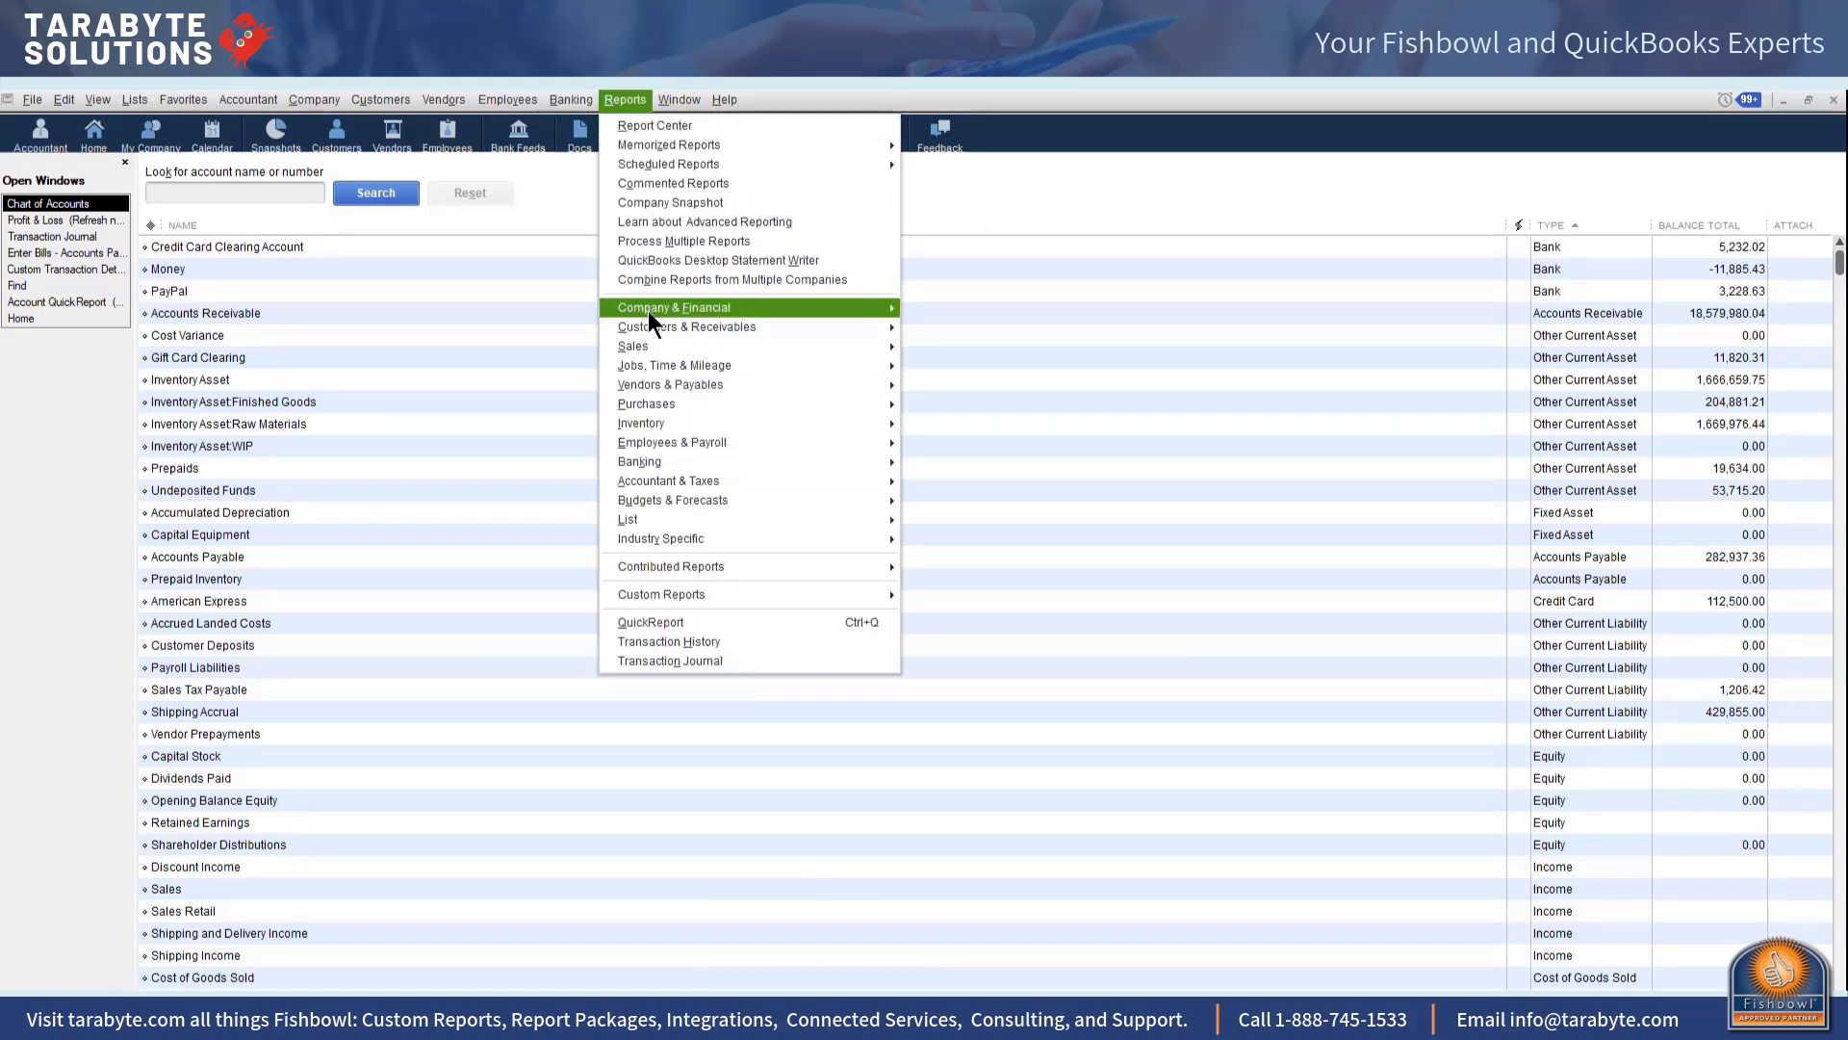
mouse_move(802, 318)
left_click(998, 610)
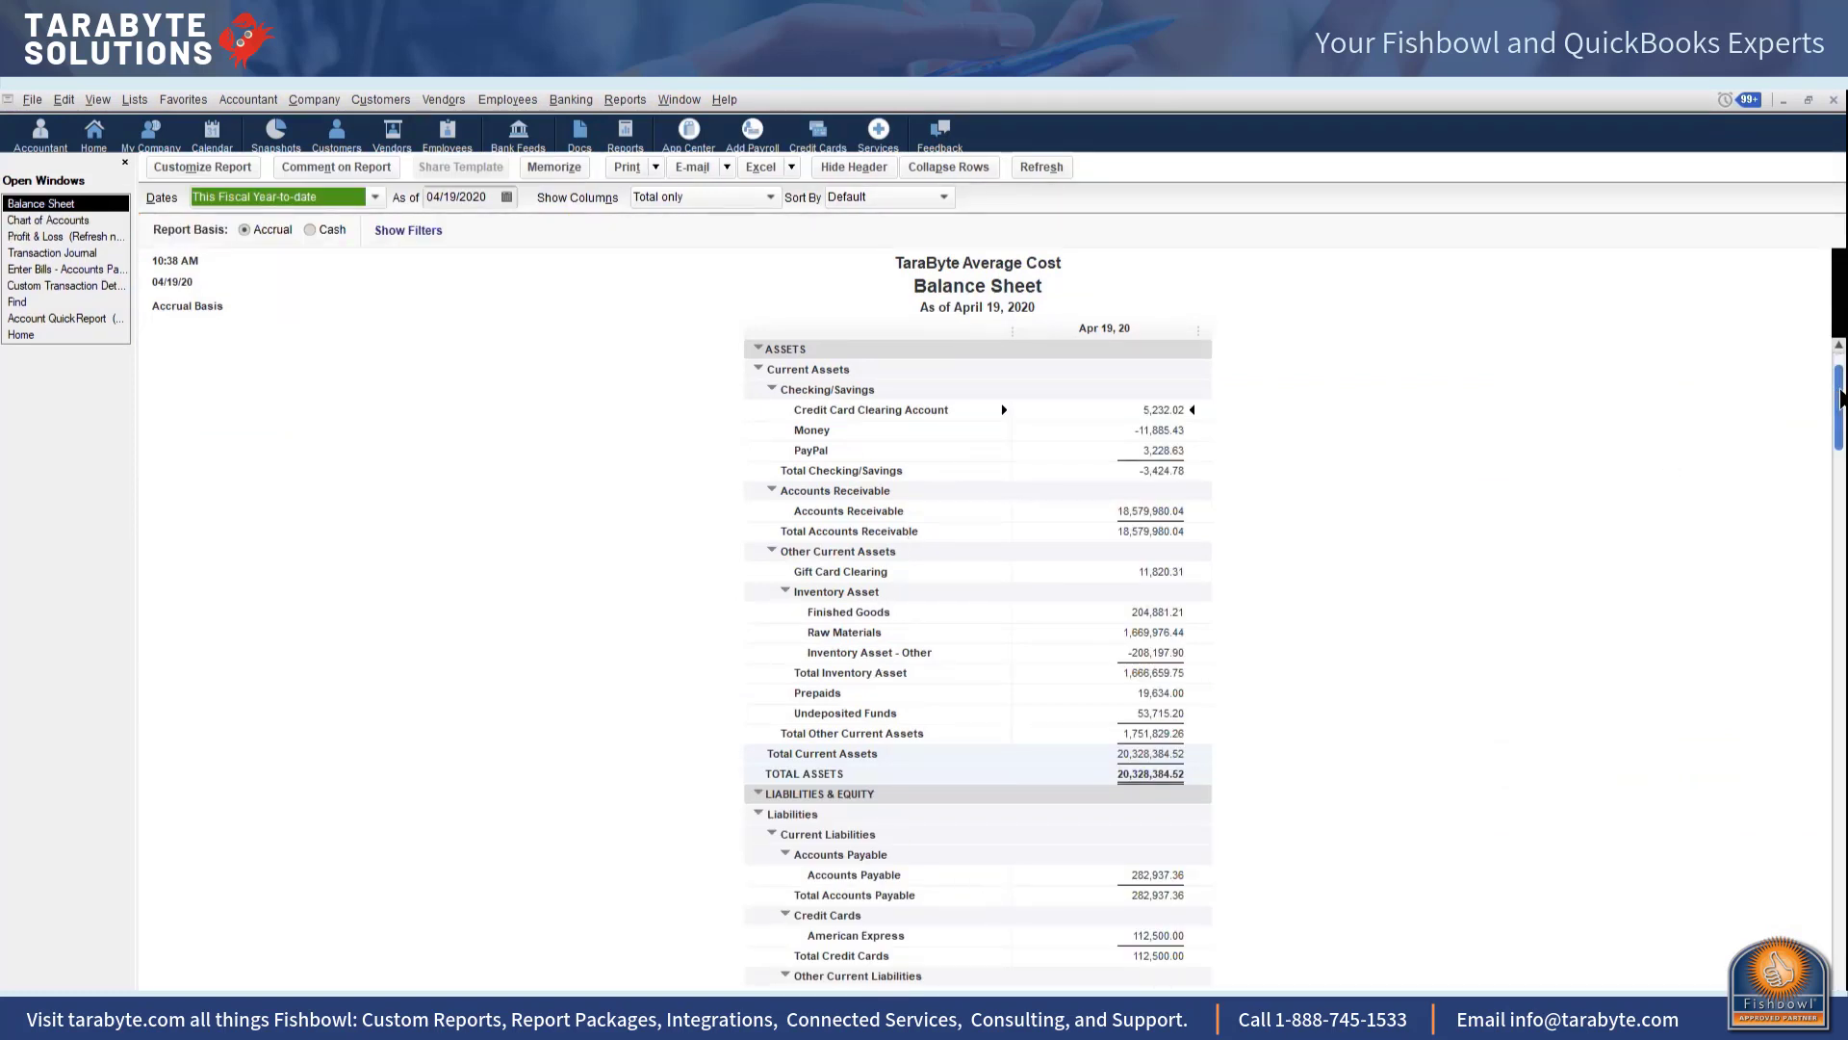
left_click_drag(1838, 399, 1838, 460)
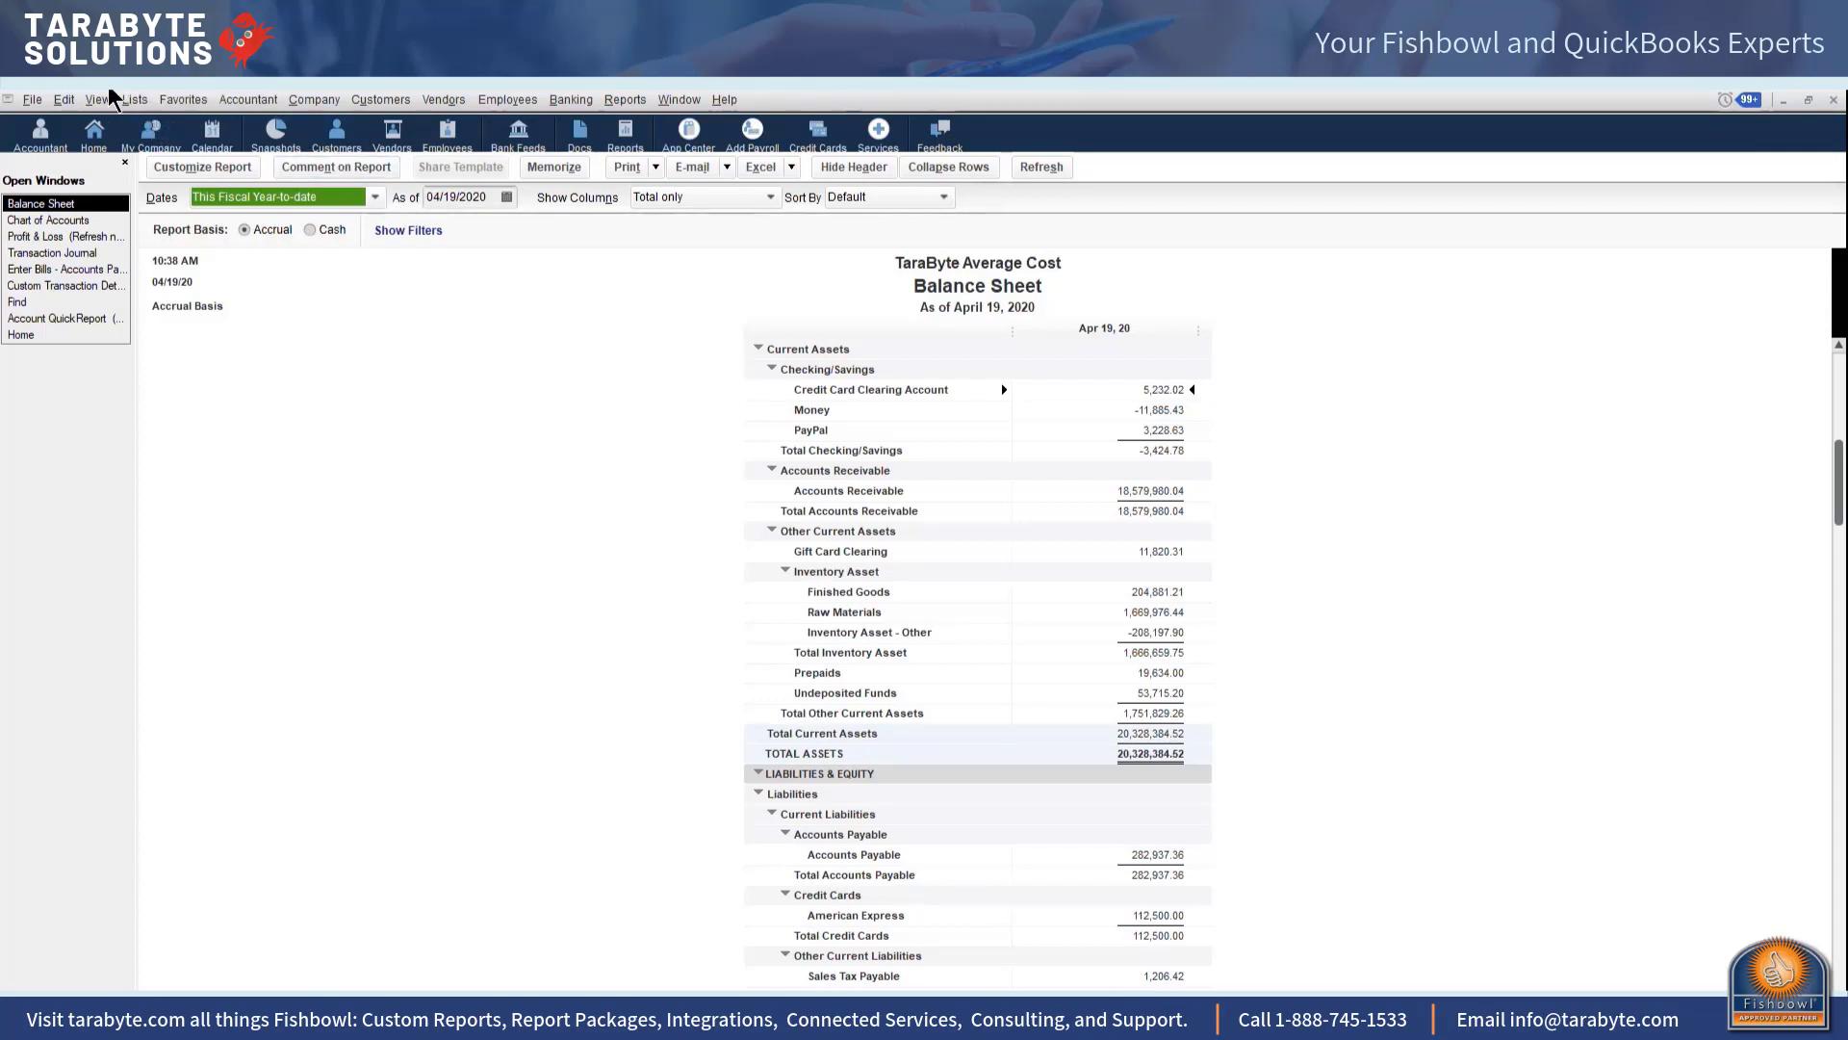
Step: Select Accrued Landed Costs in the Chart of Accounts to confirm its 0.00 balance
left_click(135, 100)
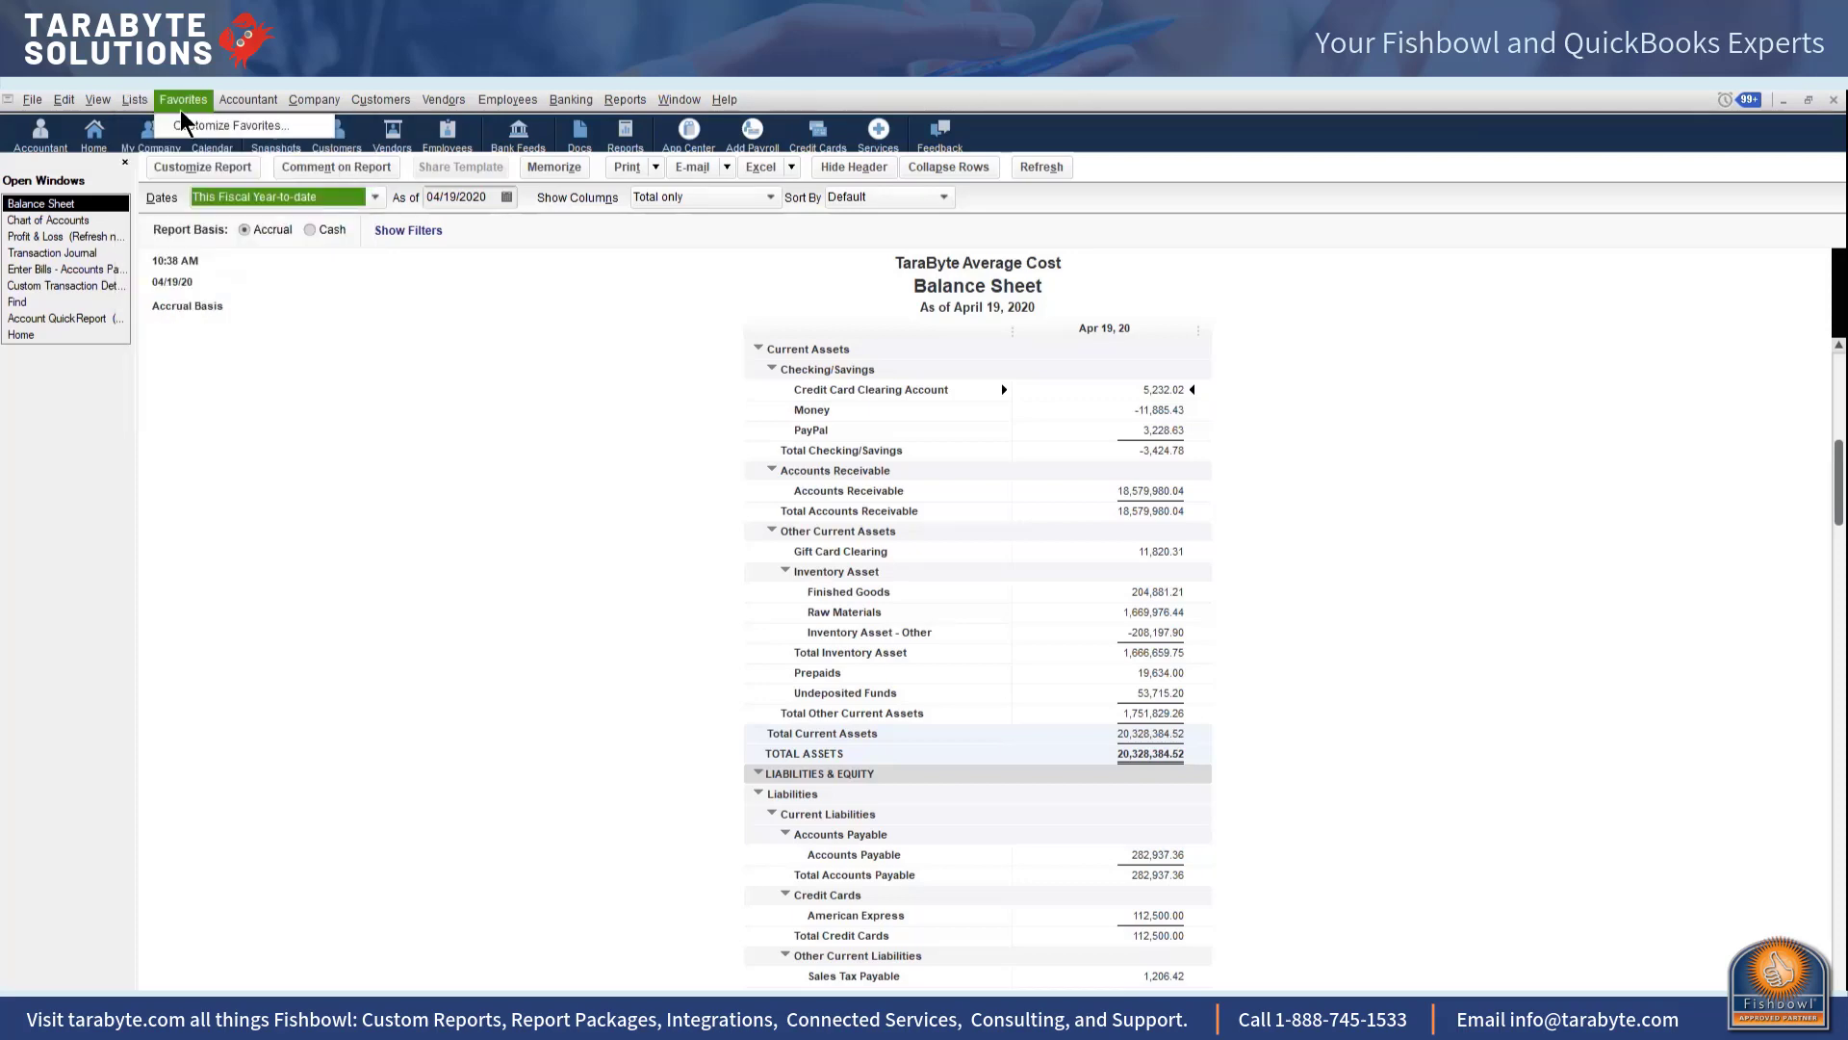
left_click(143, 125)
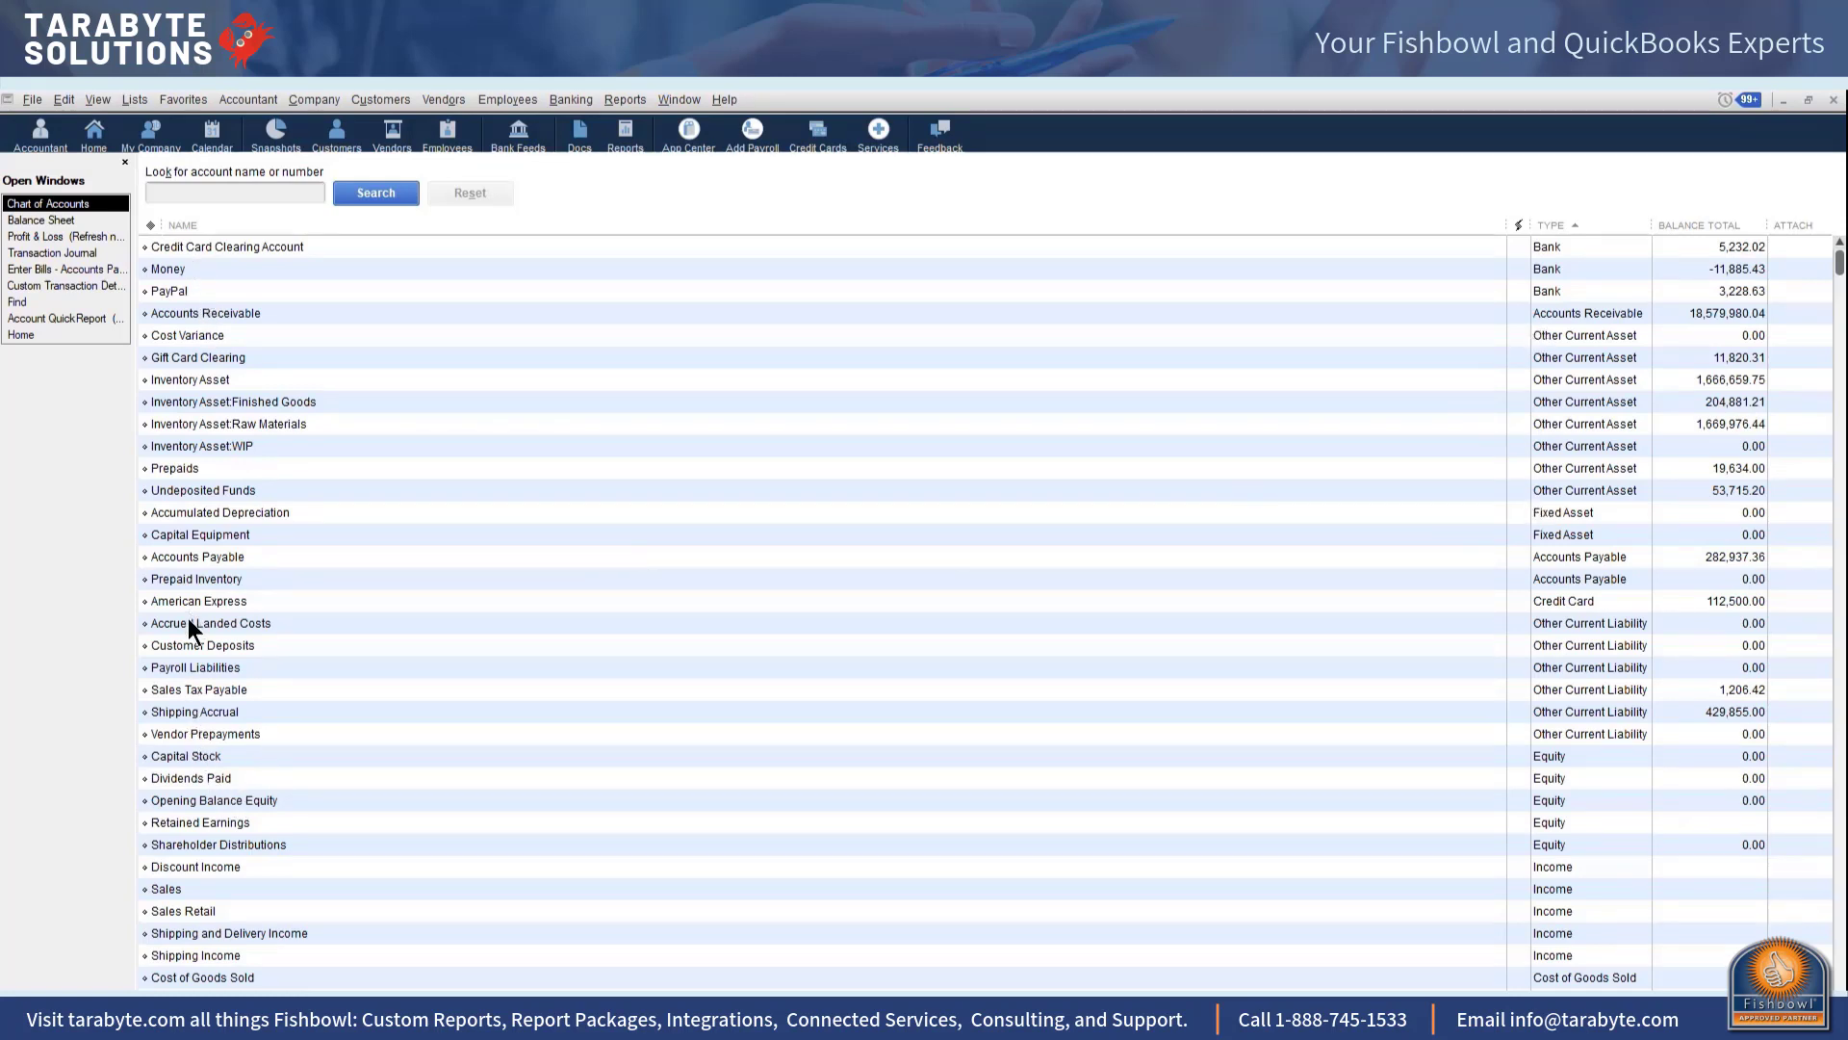
left_click(214, 631)
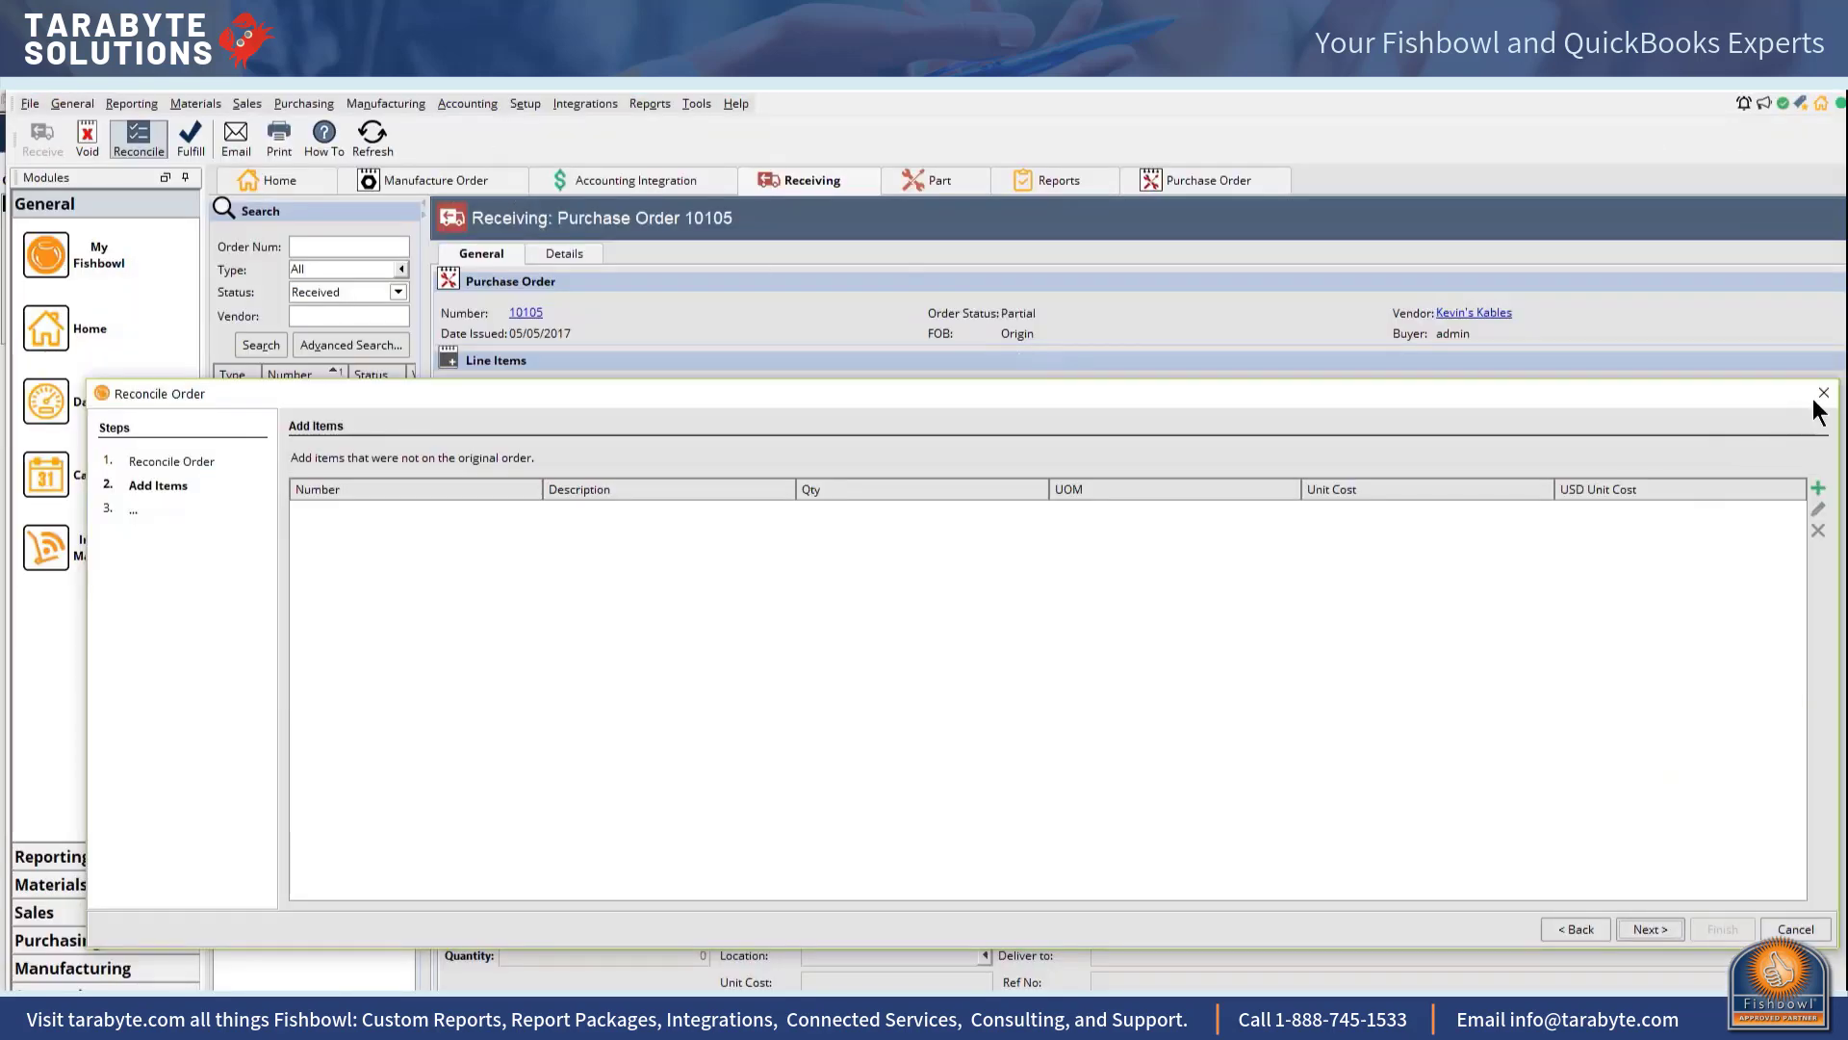
Step: Close the unfinished reconciliation and import the 77 QuickBooks accounts via Accounting Integration
left_click(1823, 393)
left_click(490, 106)
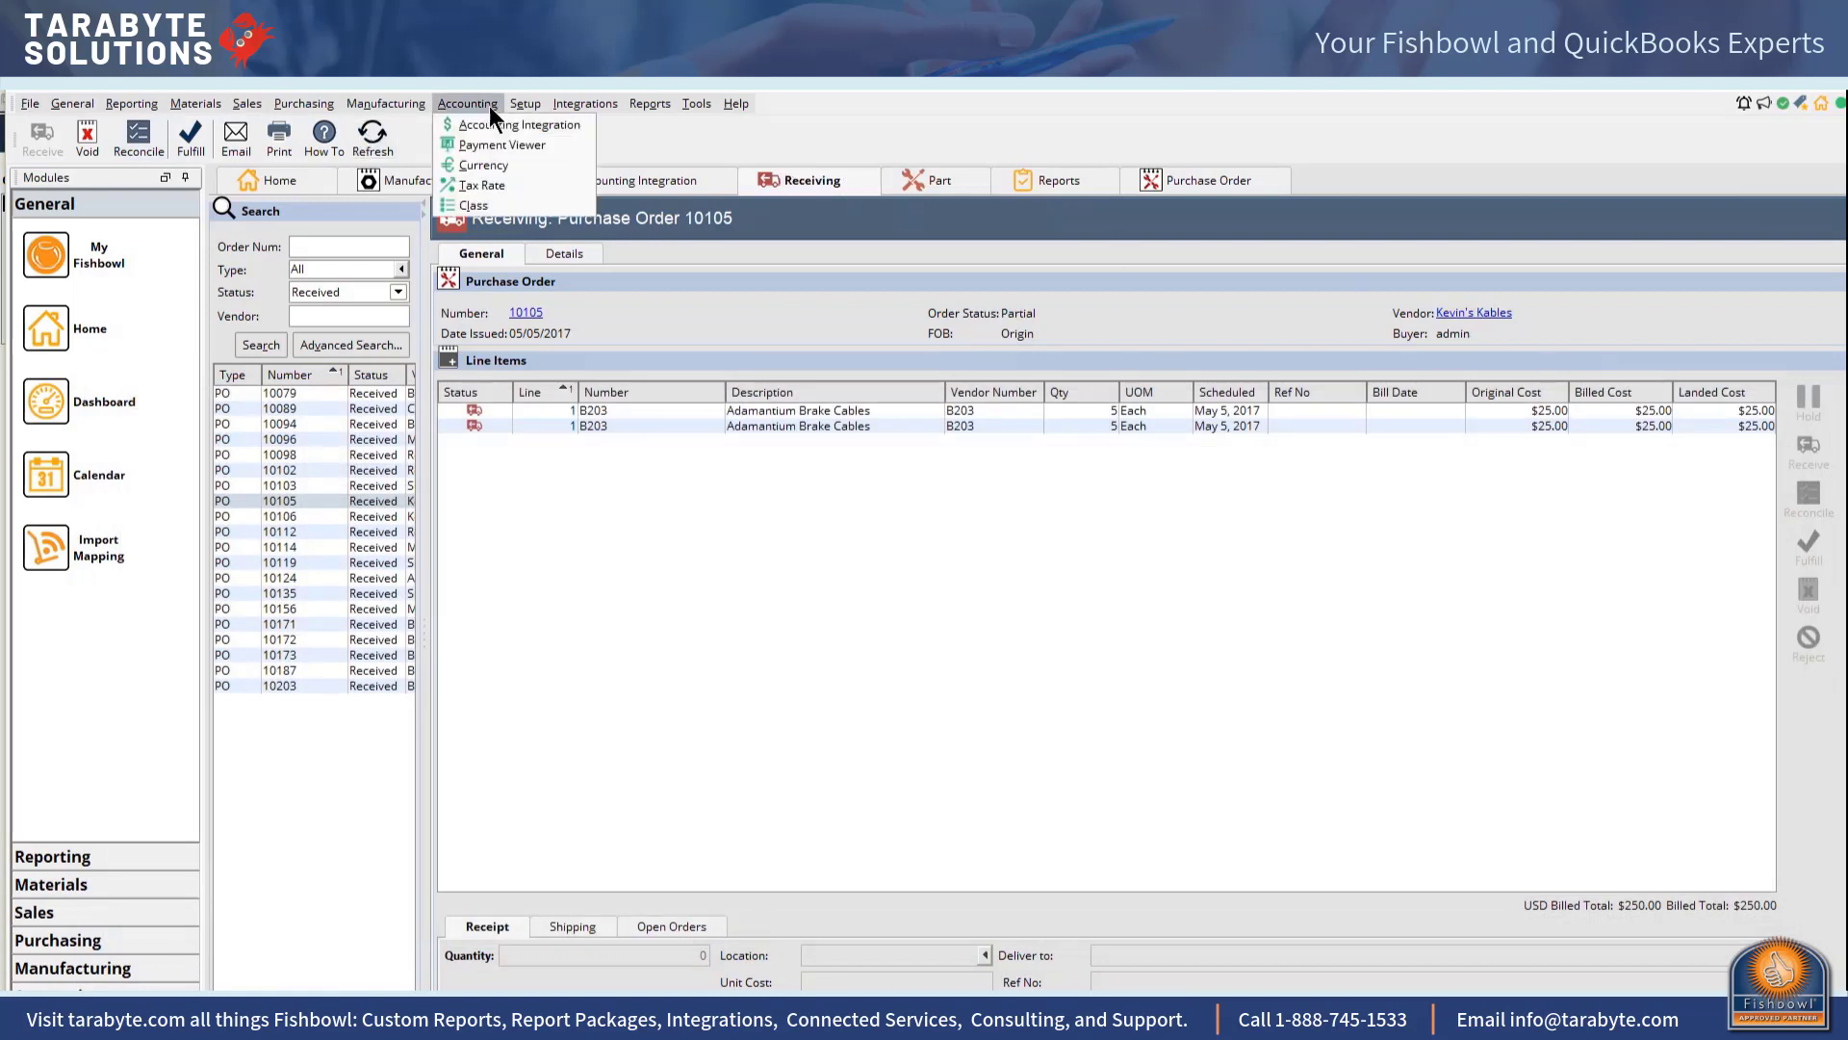
left_click(487, 125)
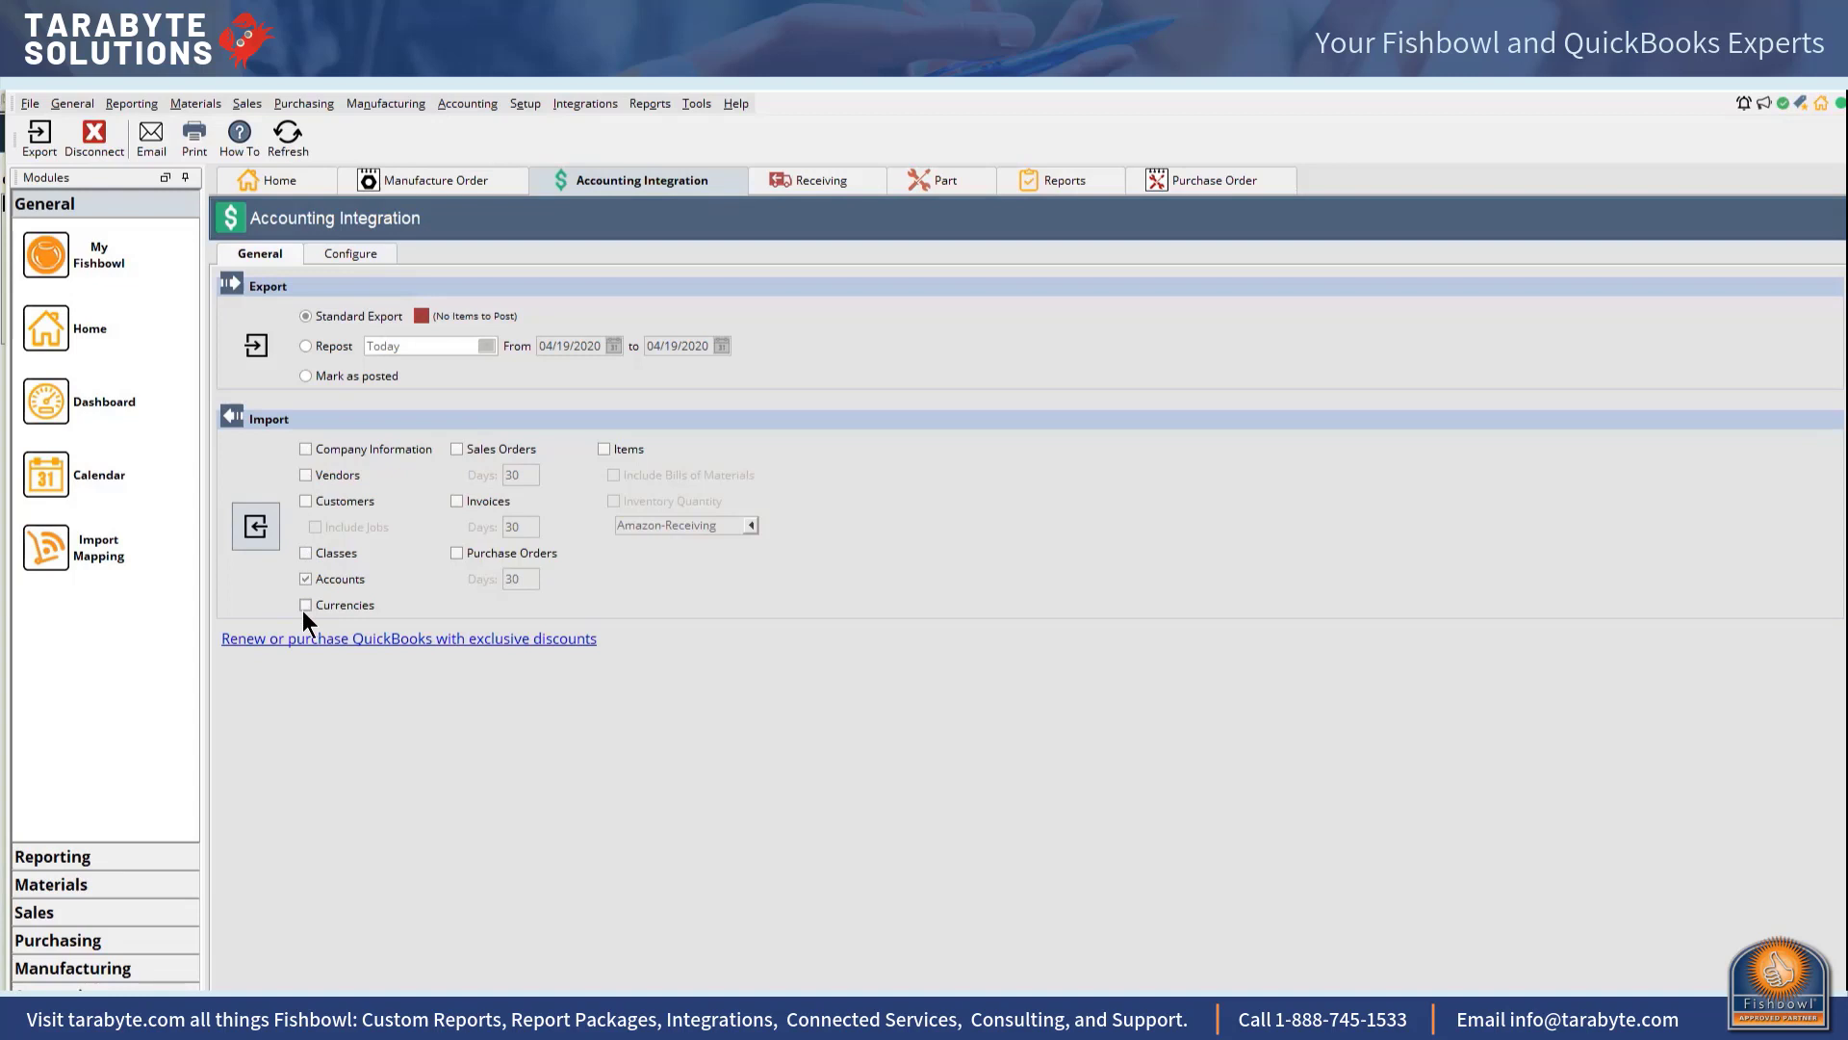
left_click(246, 525)
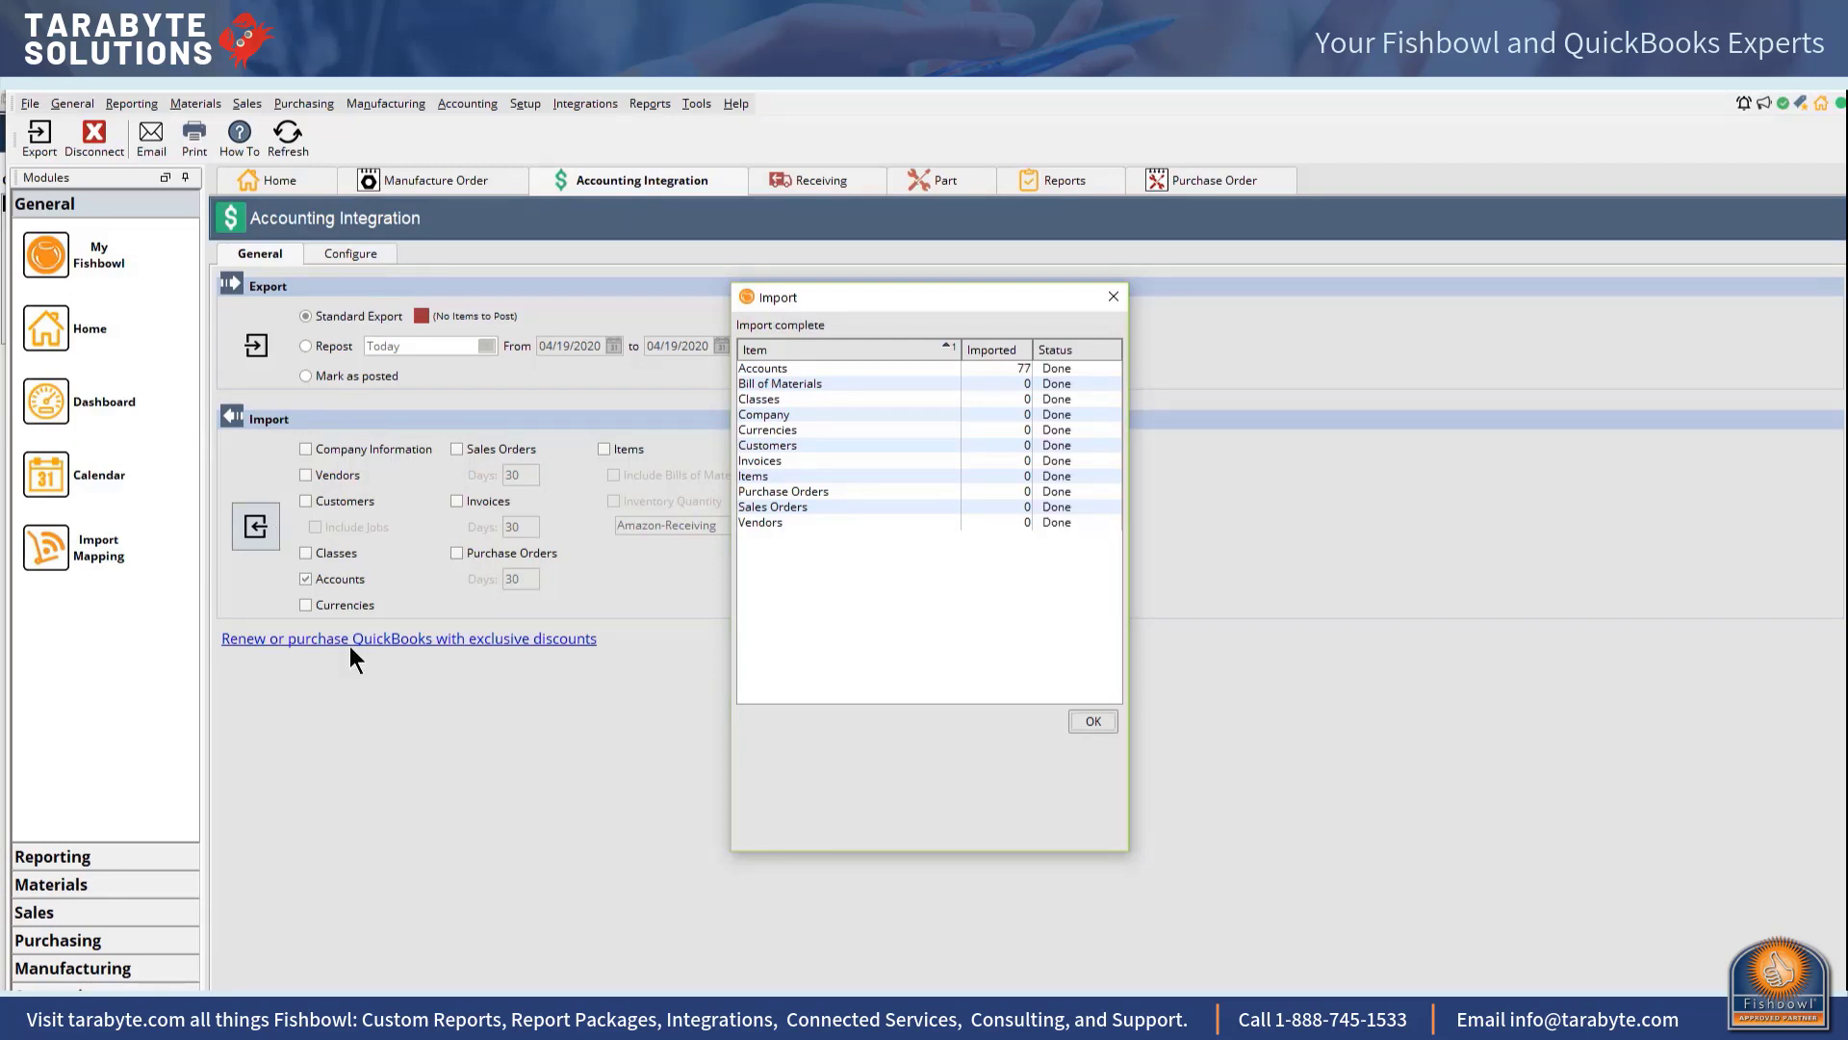
left_click(1094, 722)
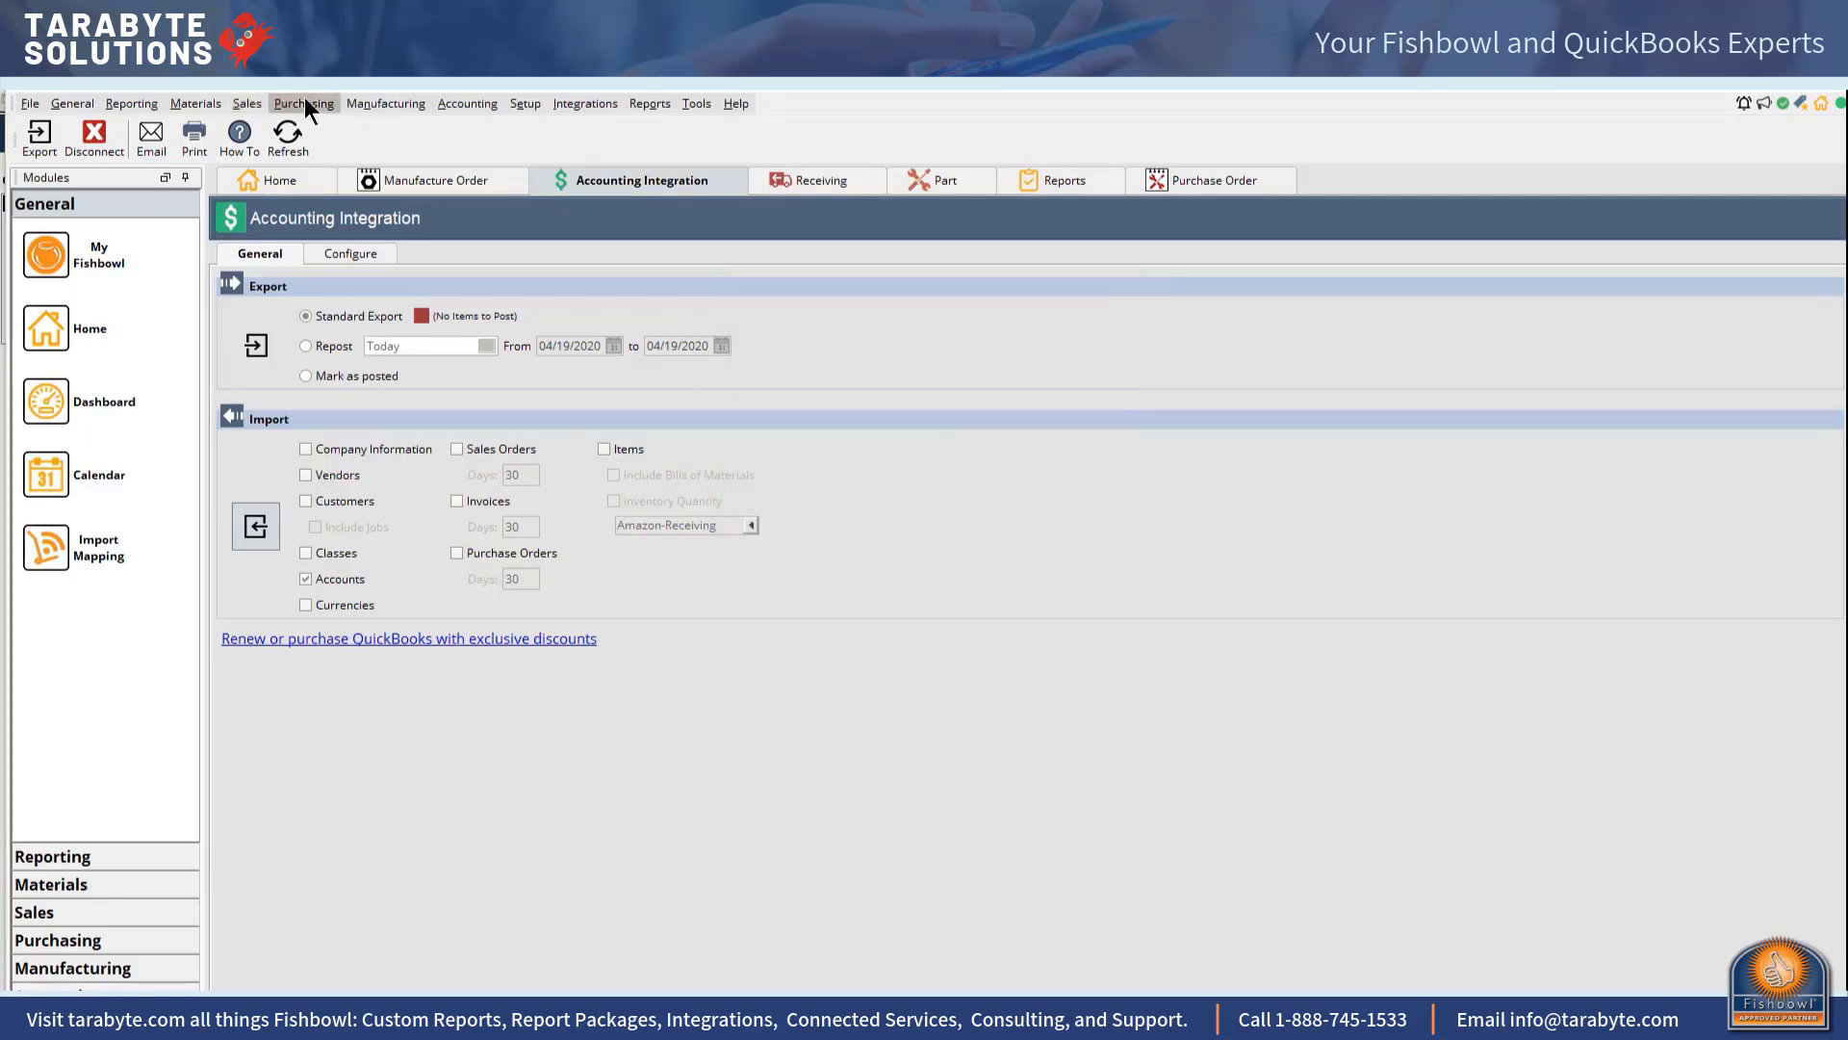
left_click(199, 102)
left_click(212, 121)
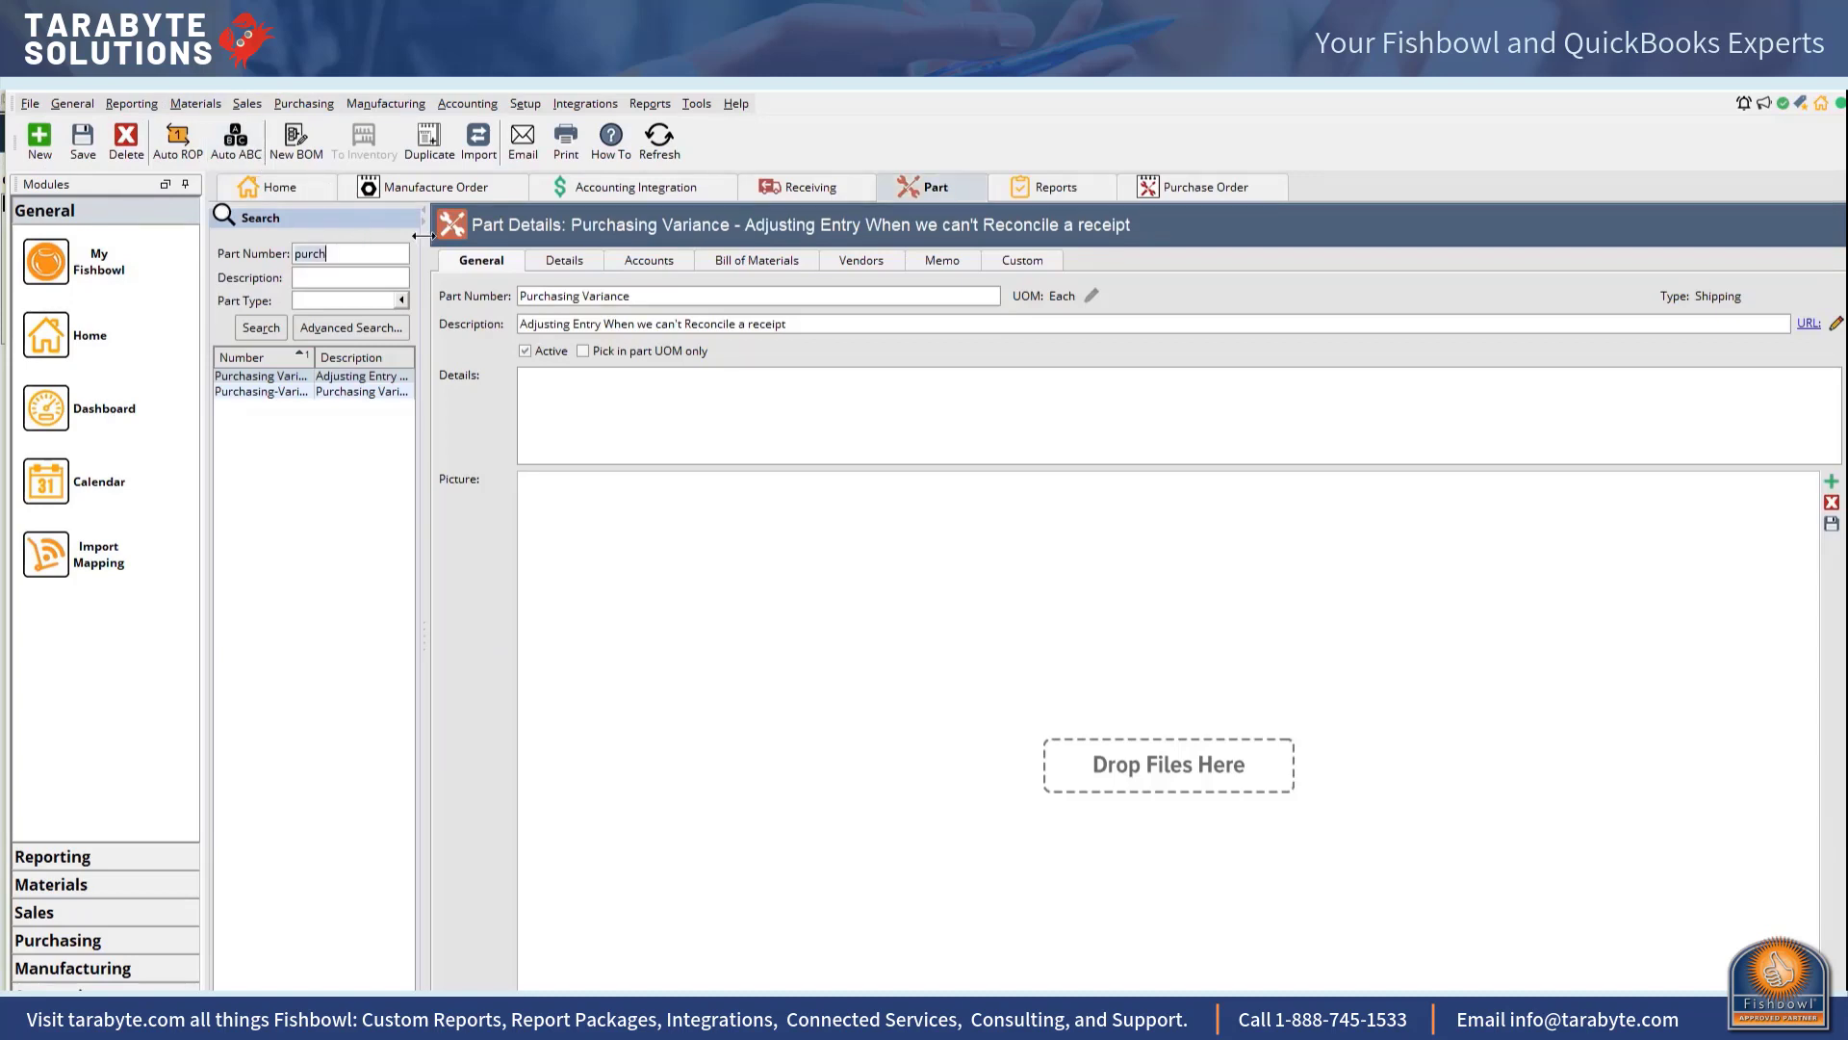
key("BackSpace")
key("BackSpace")
key("BackSpace")
key("BackSpace")
key("BackSpace")
left_click(401, 300)
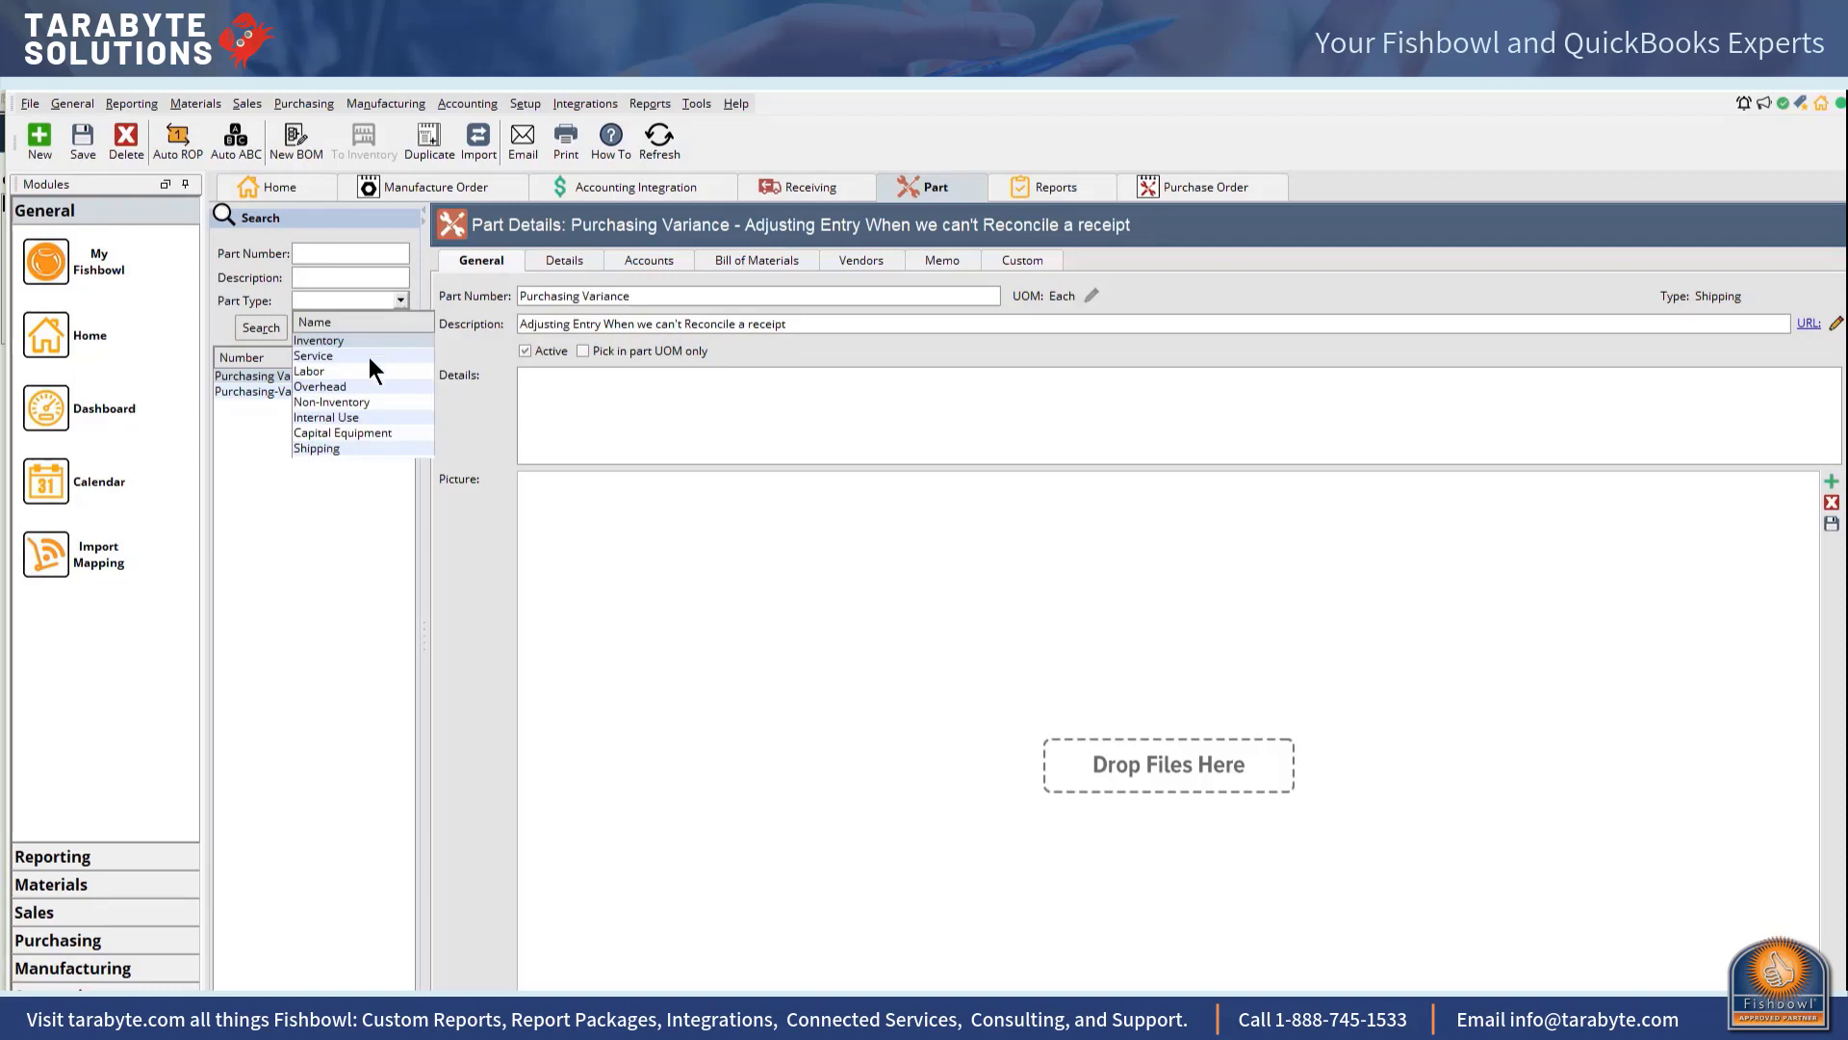
left_click(311, 451)
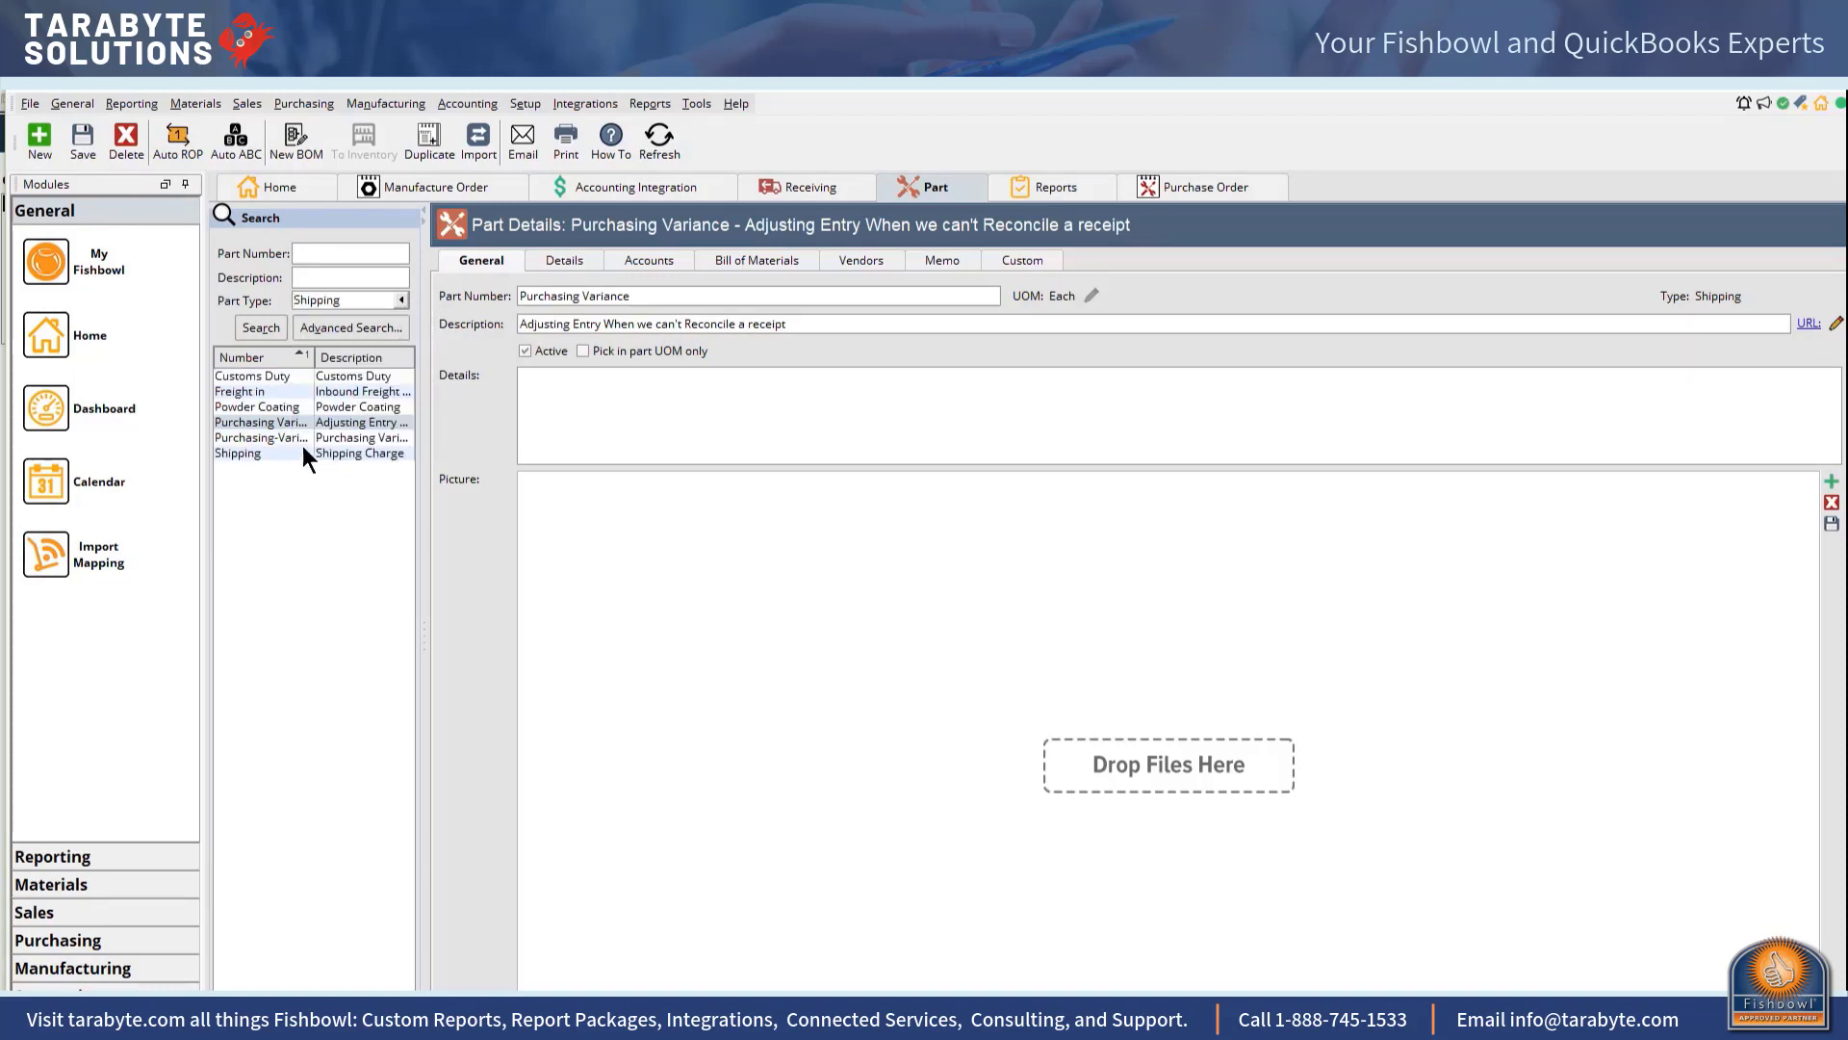
left_click(274, 377)
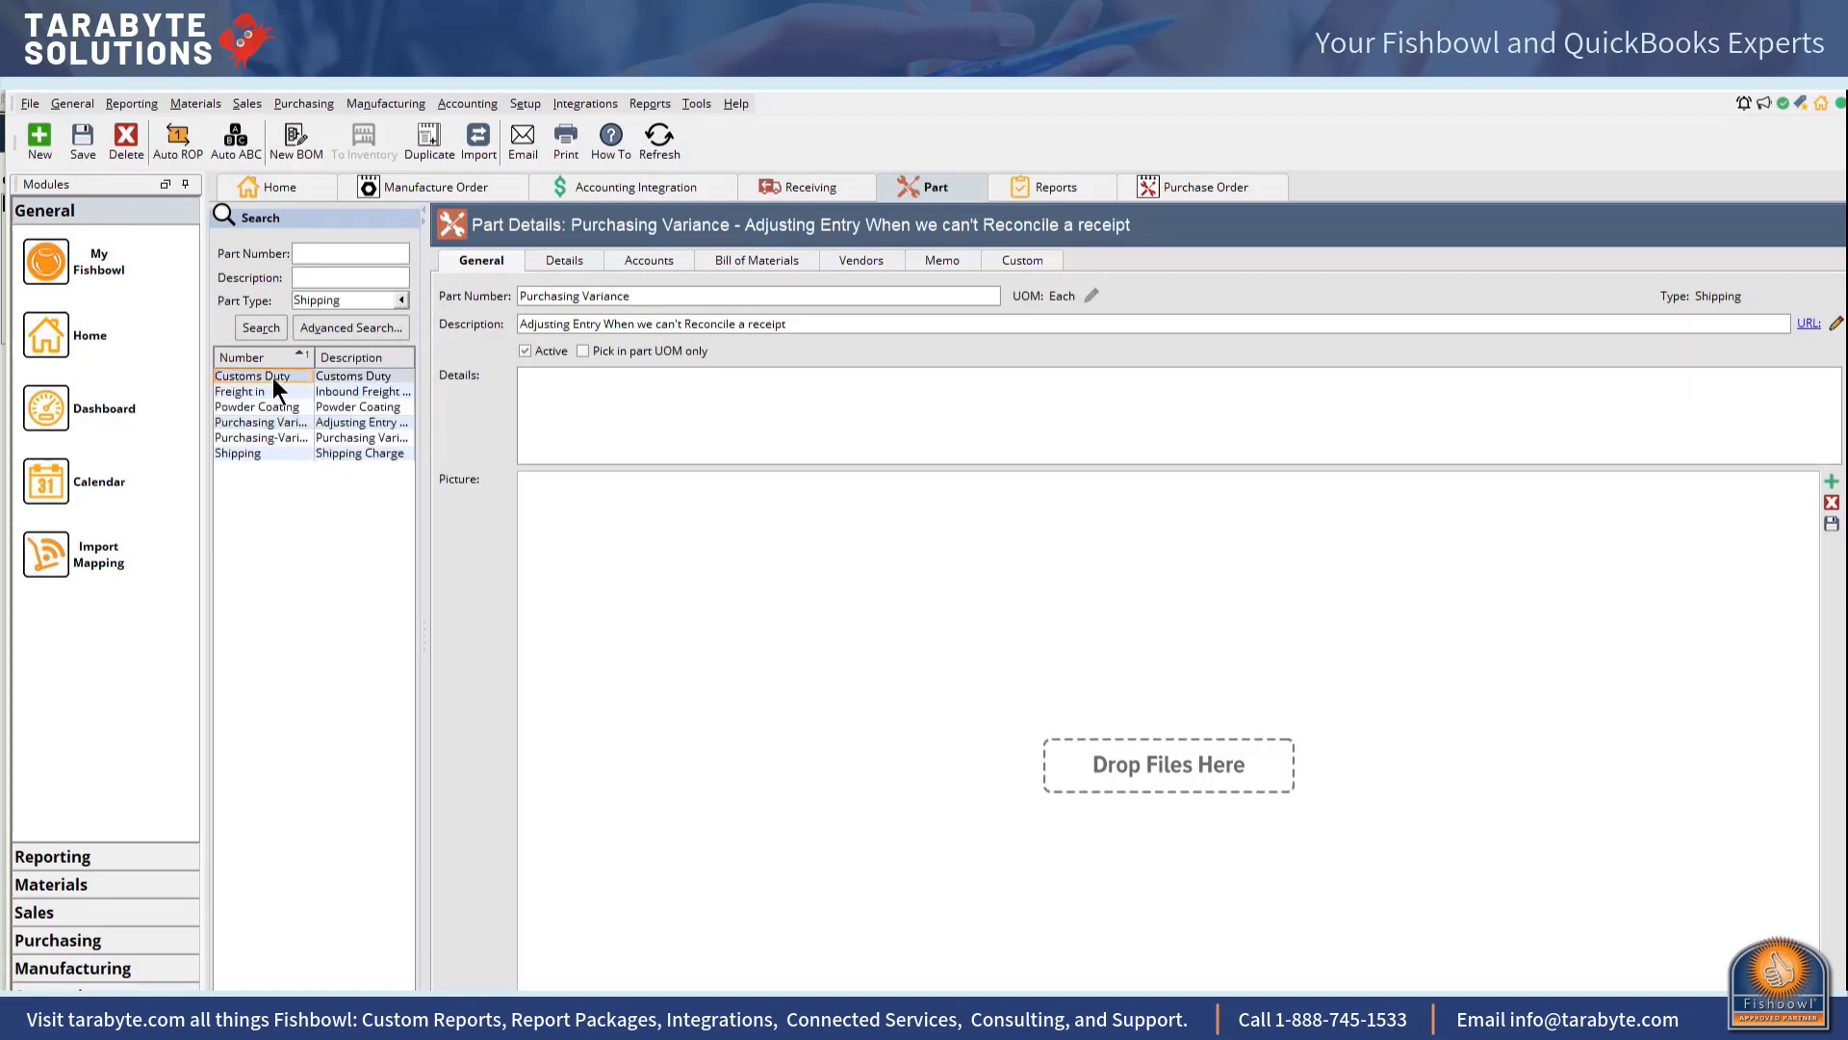
left_click(660, 264)
Step: Set Customs Duty's expense, COGS and accrual accounts to Accrued Landed Costs
left_click(712, 289)
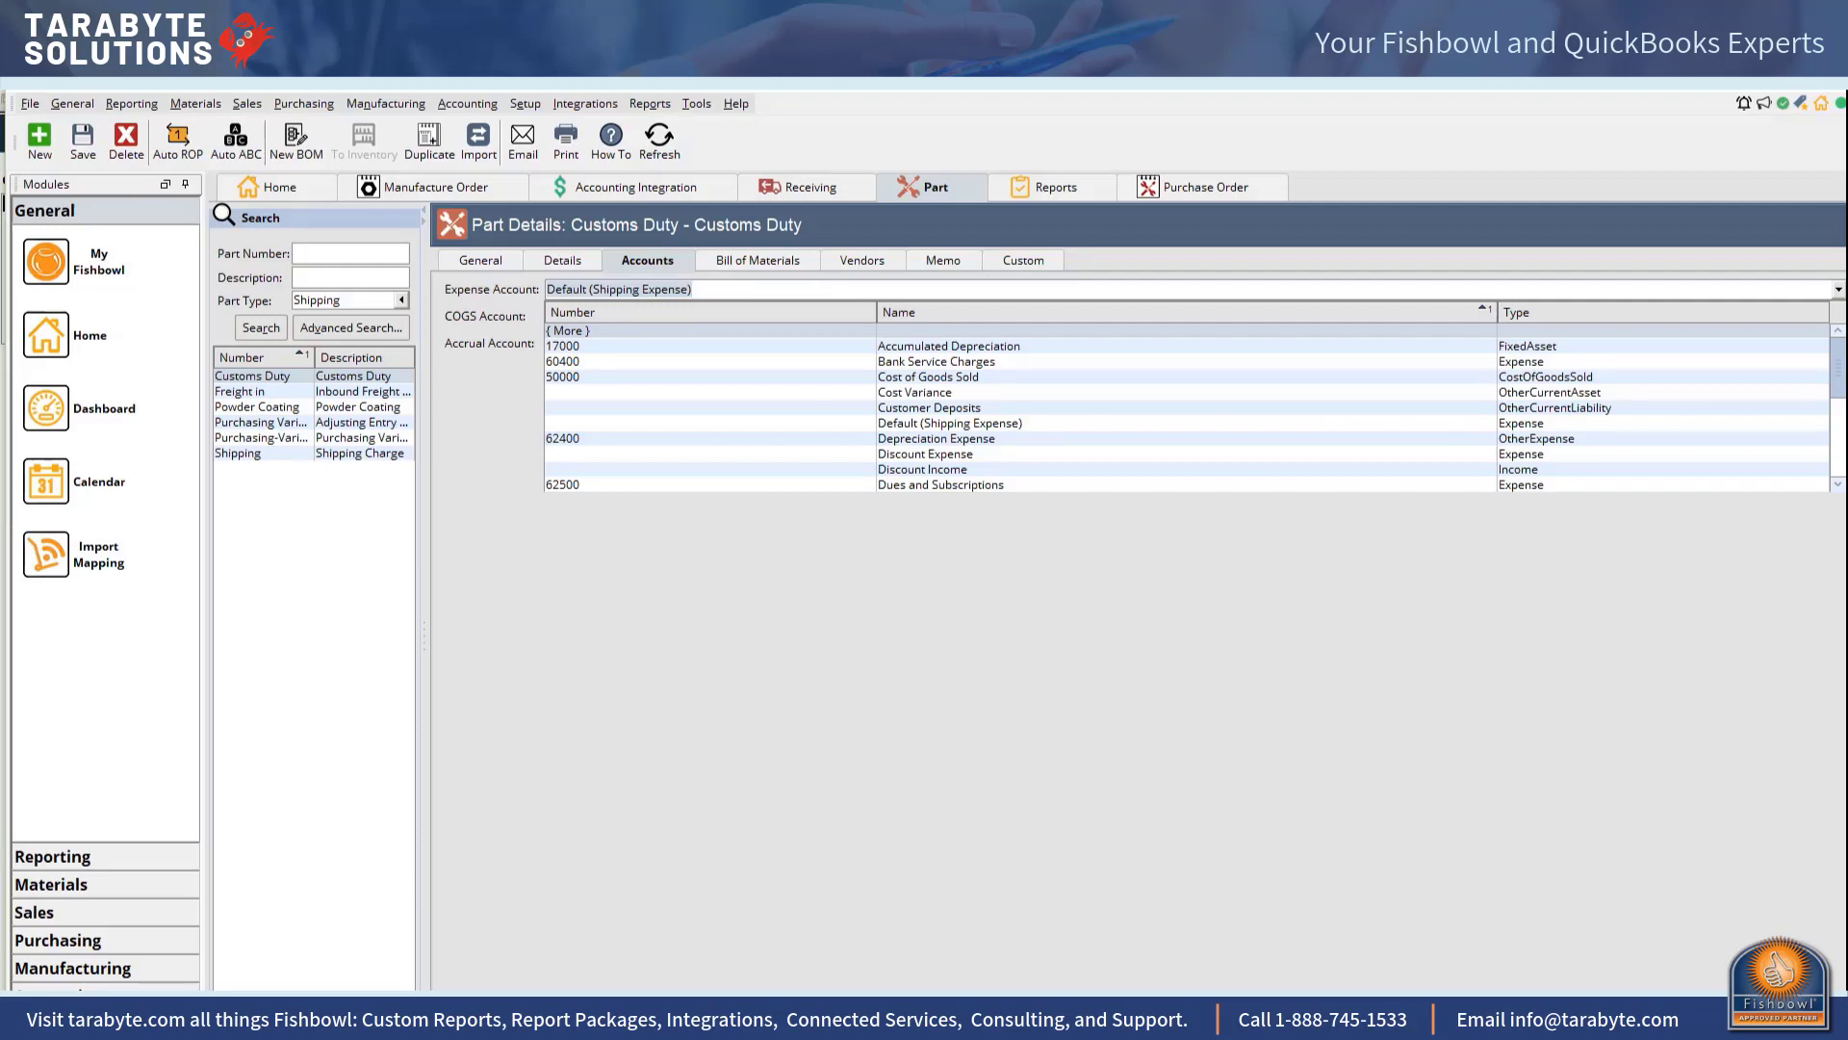
type("cust")
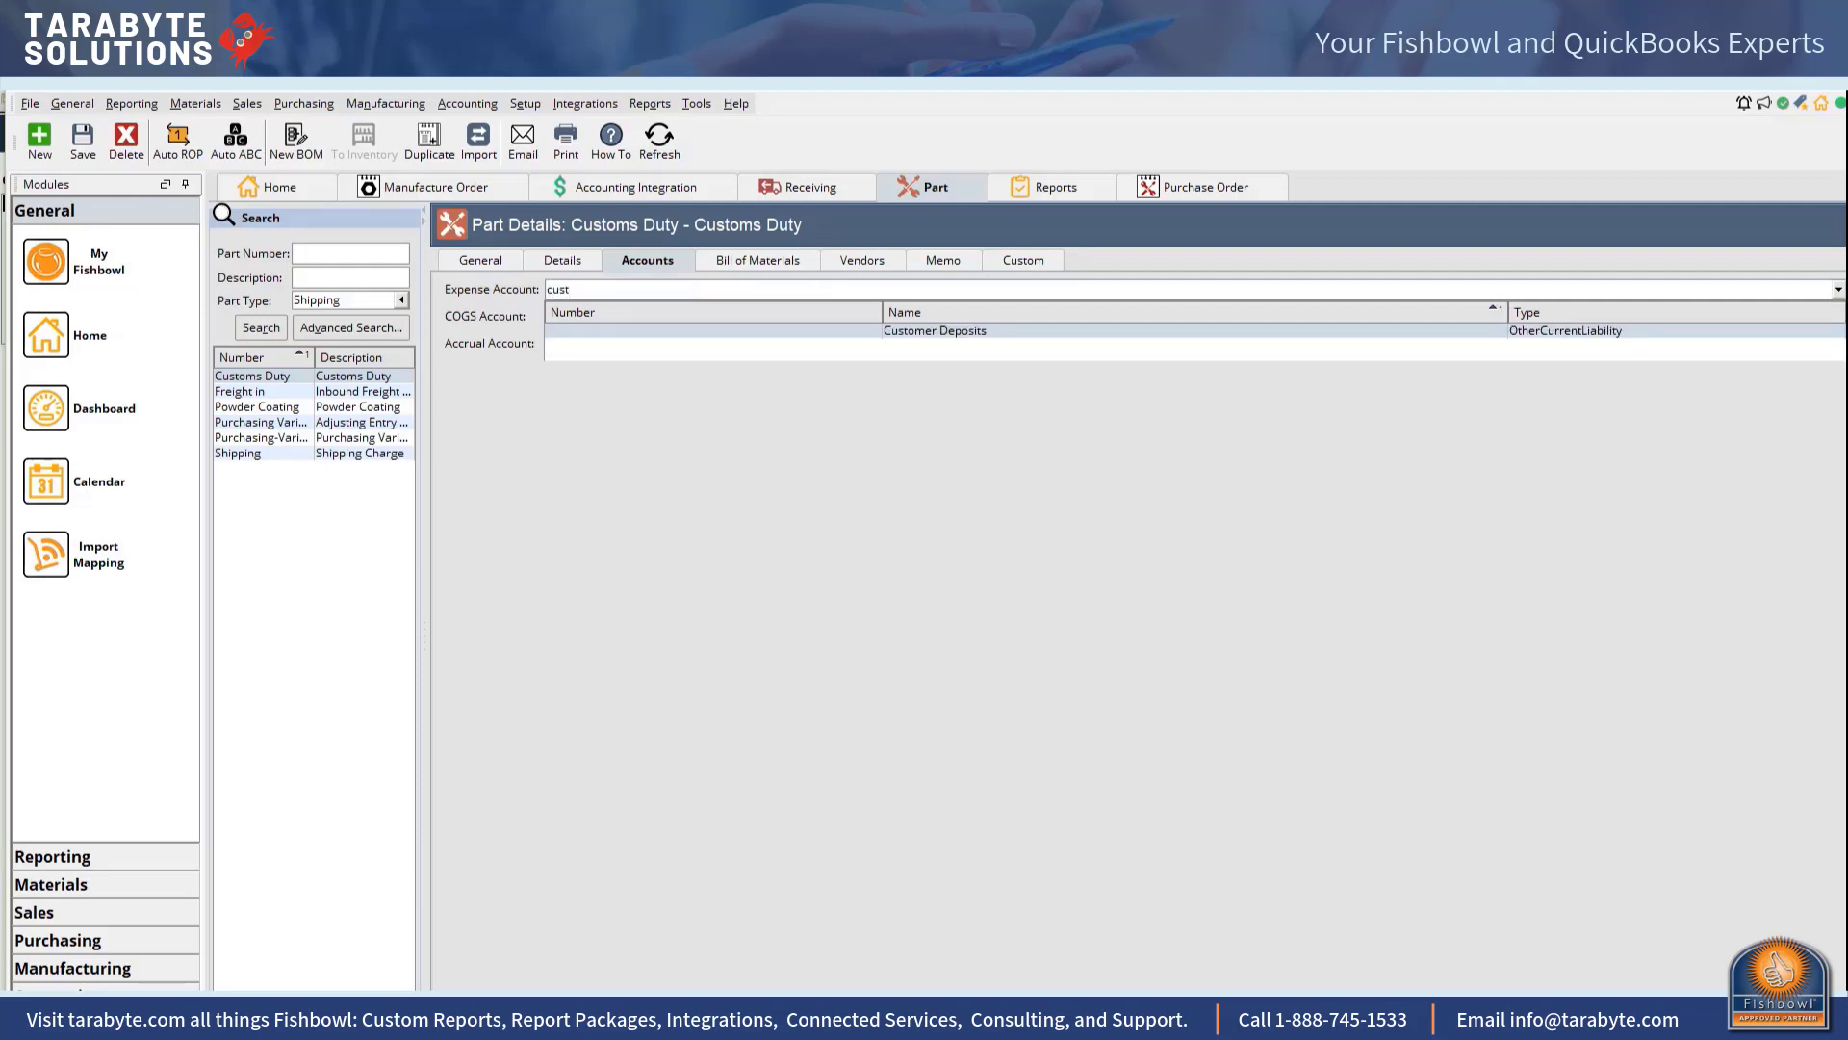
key("BackSpace")
key("BackSpace")
key("BackSpace")
key("BackSpace")
type("acc")
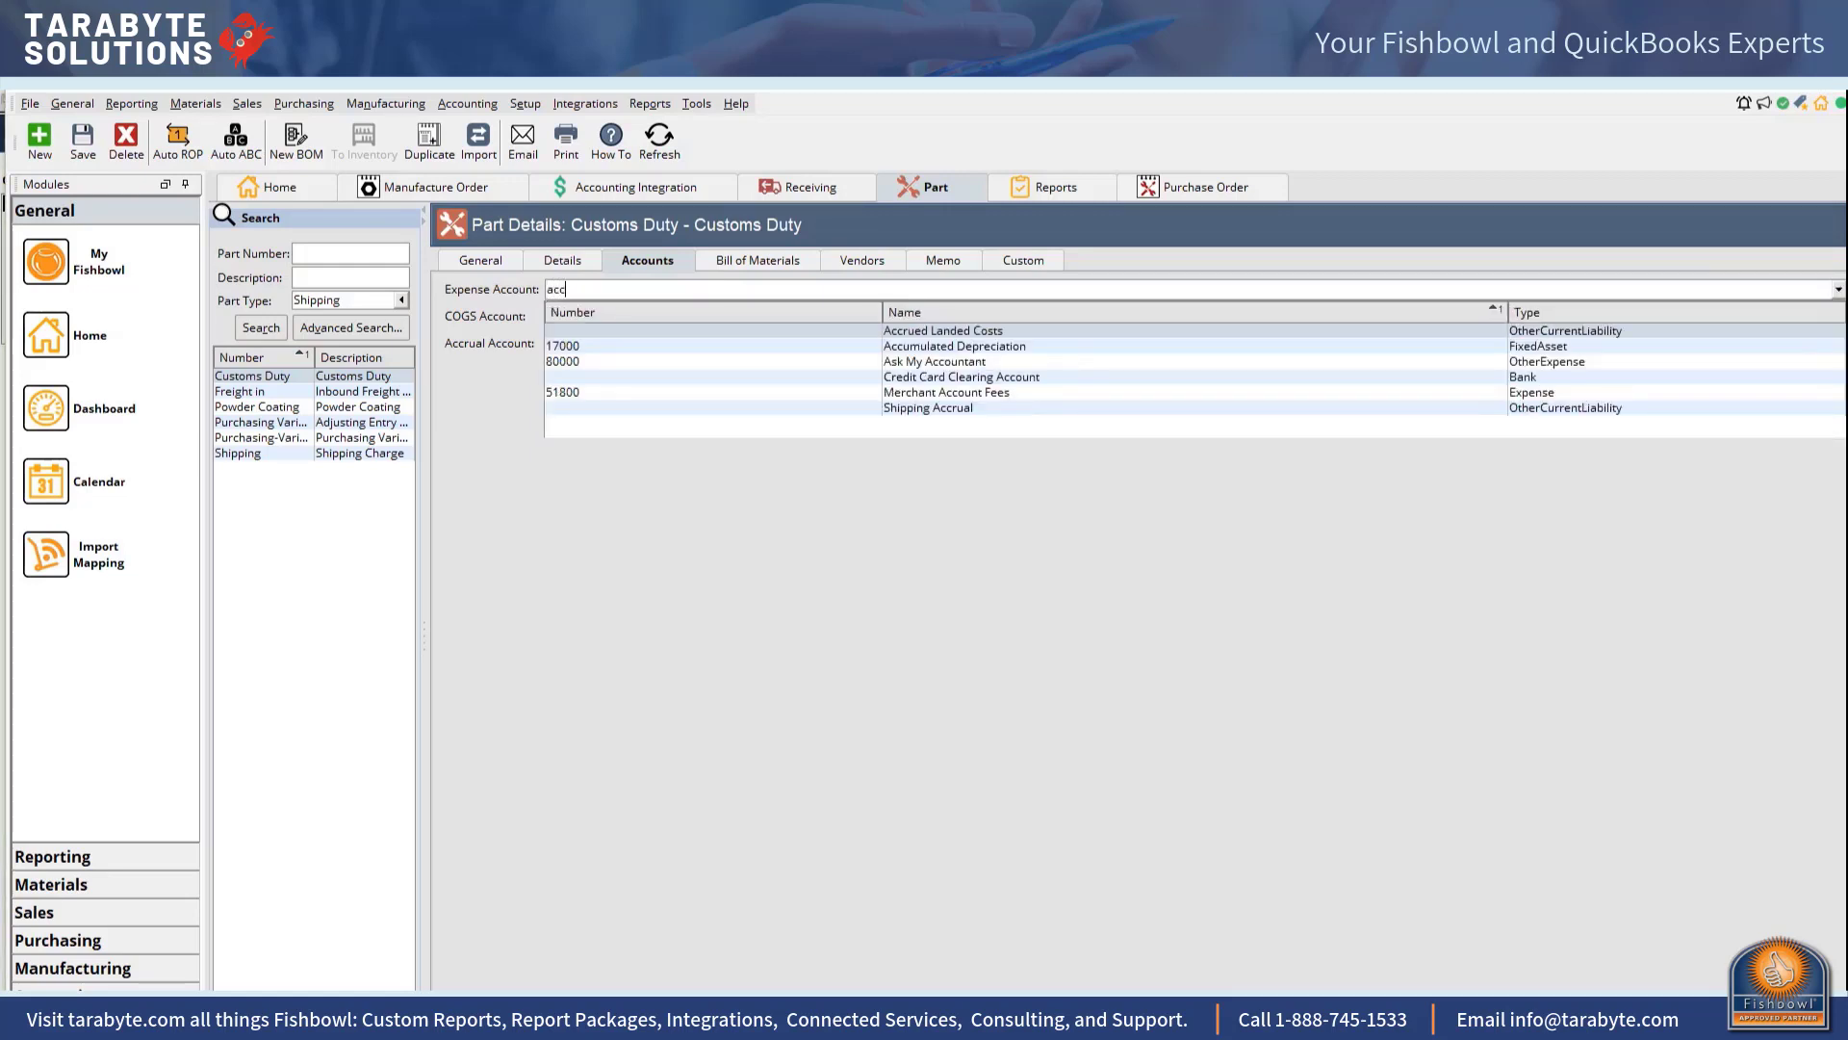
type("r")
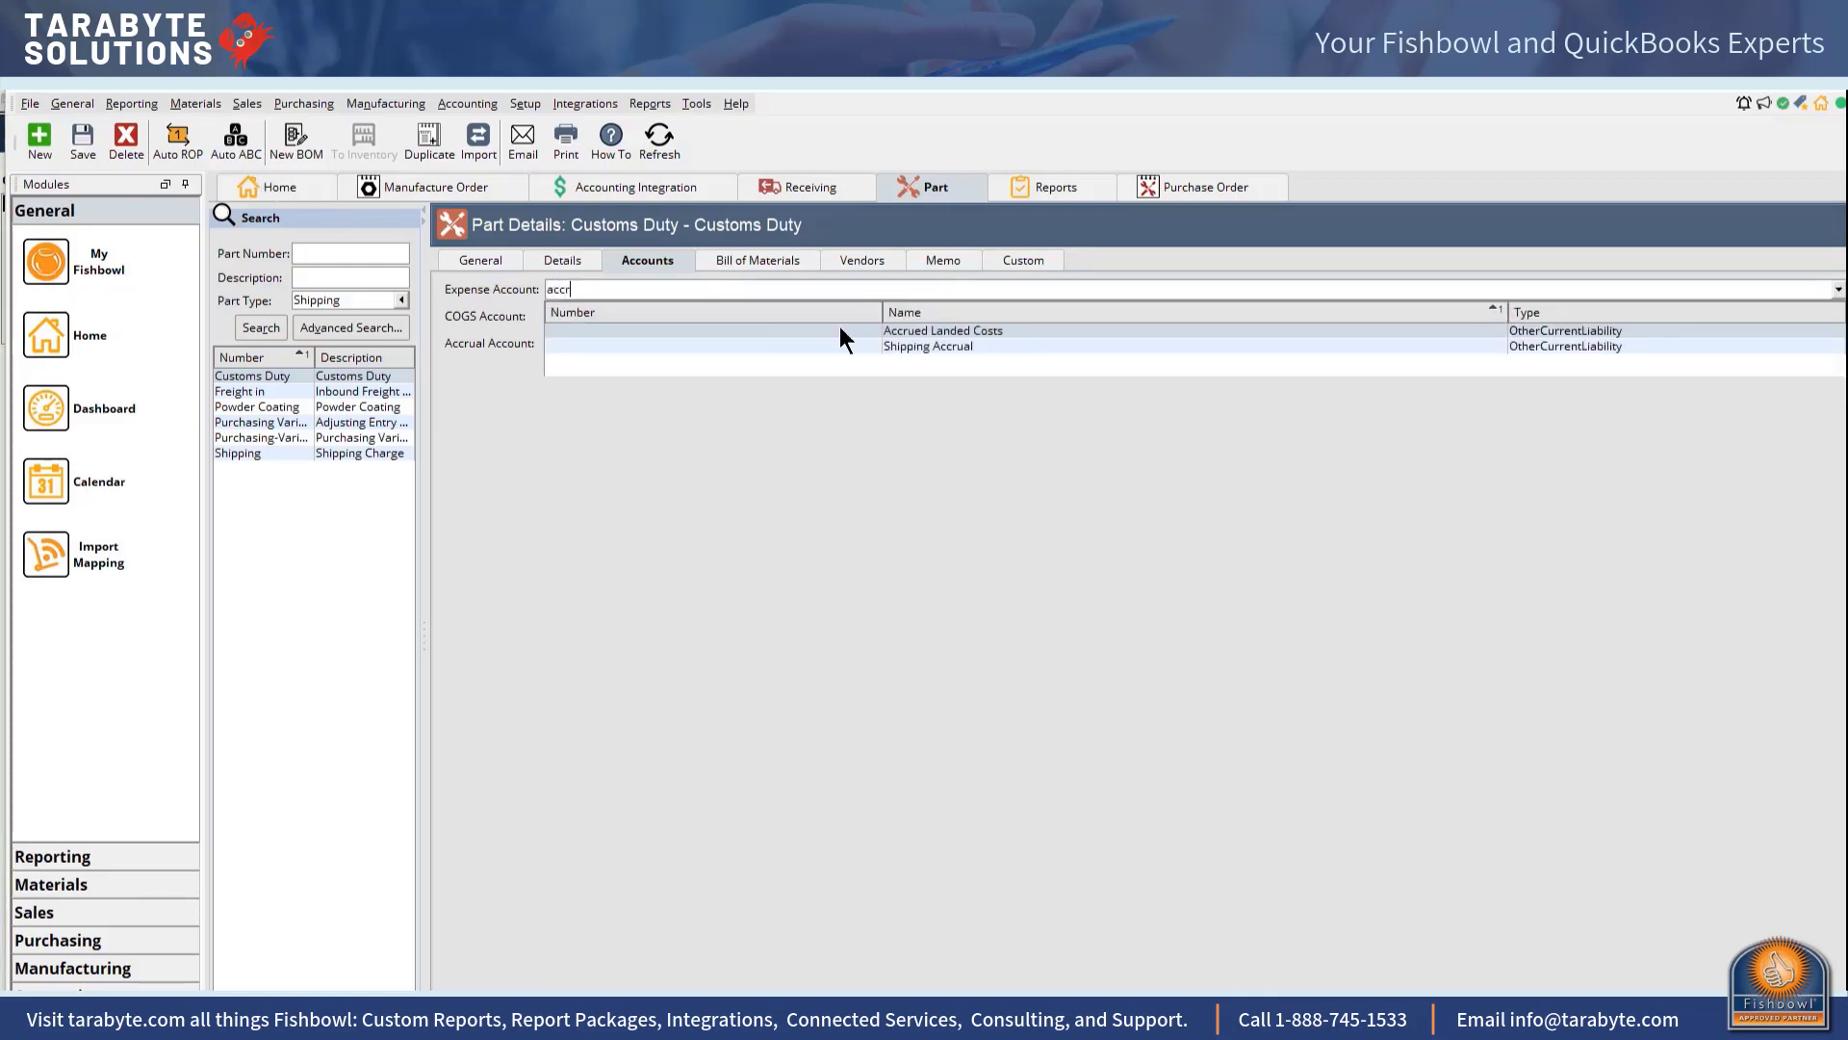
left_click(909, 330)
left_click(764, 316)
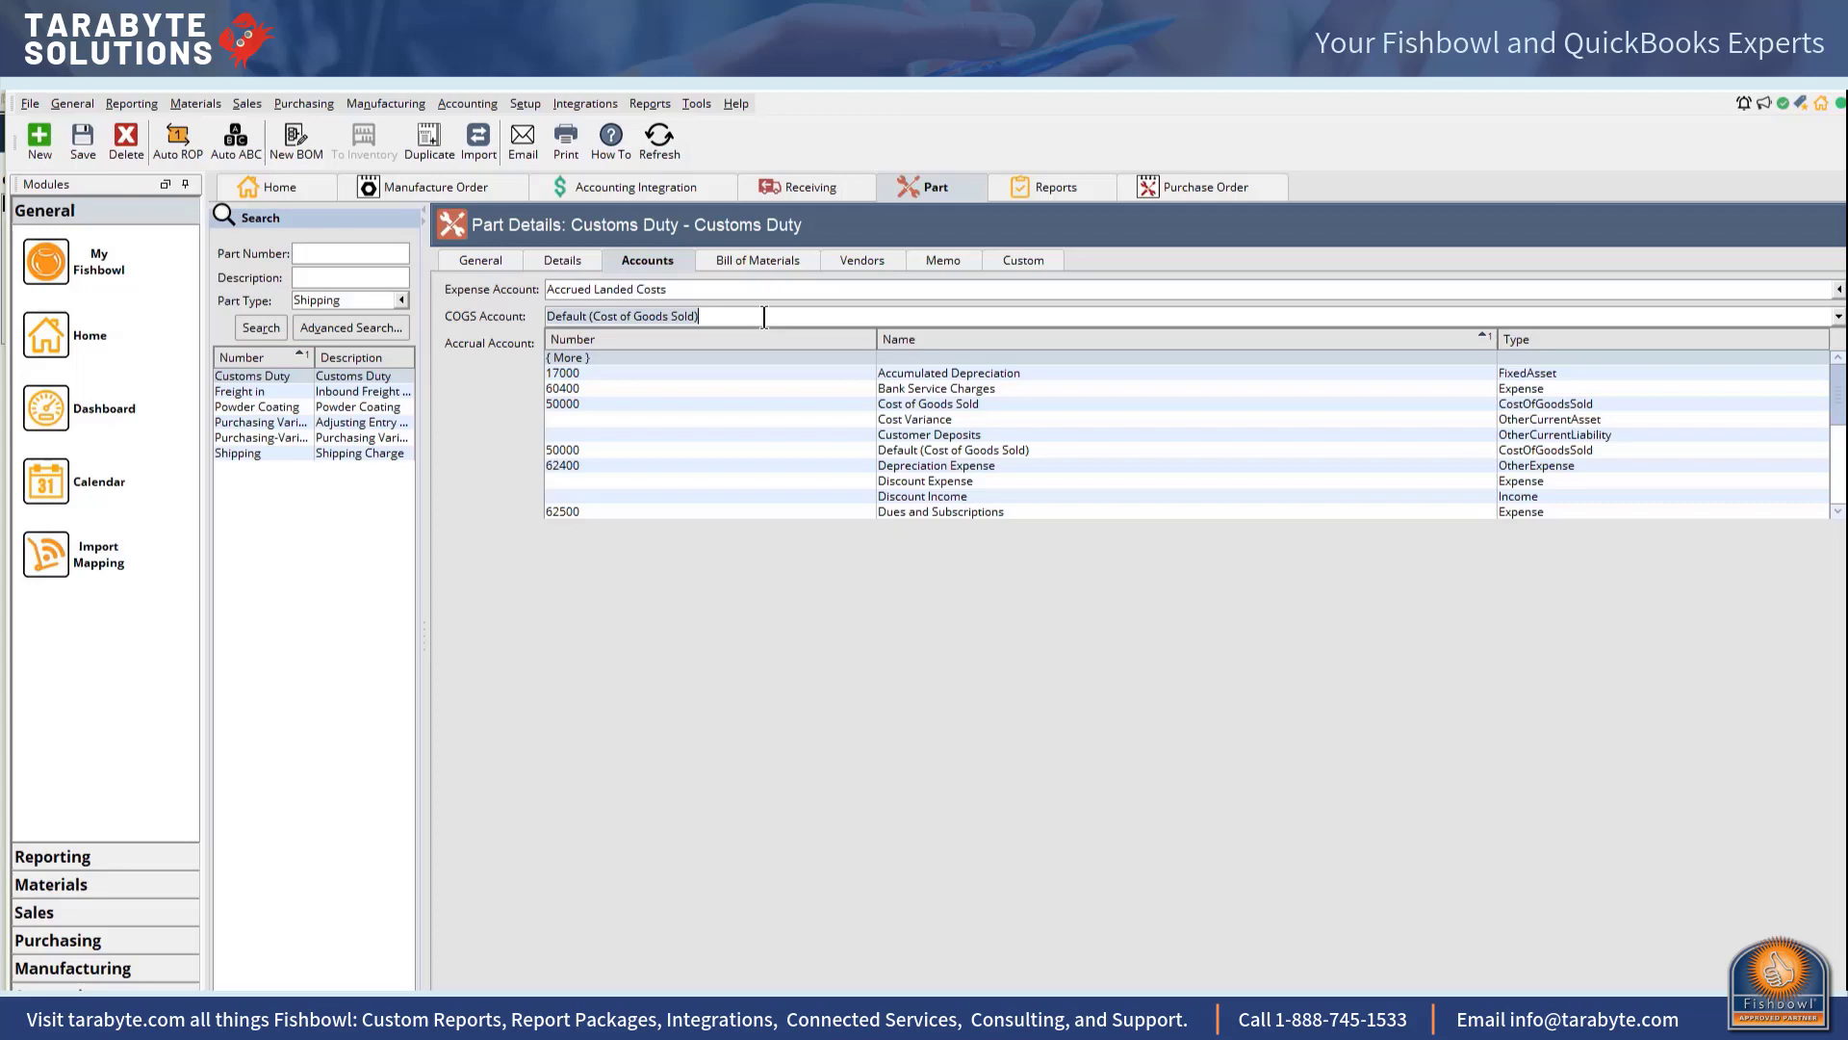
type("accru")
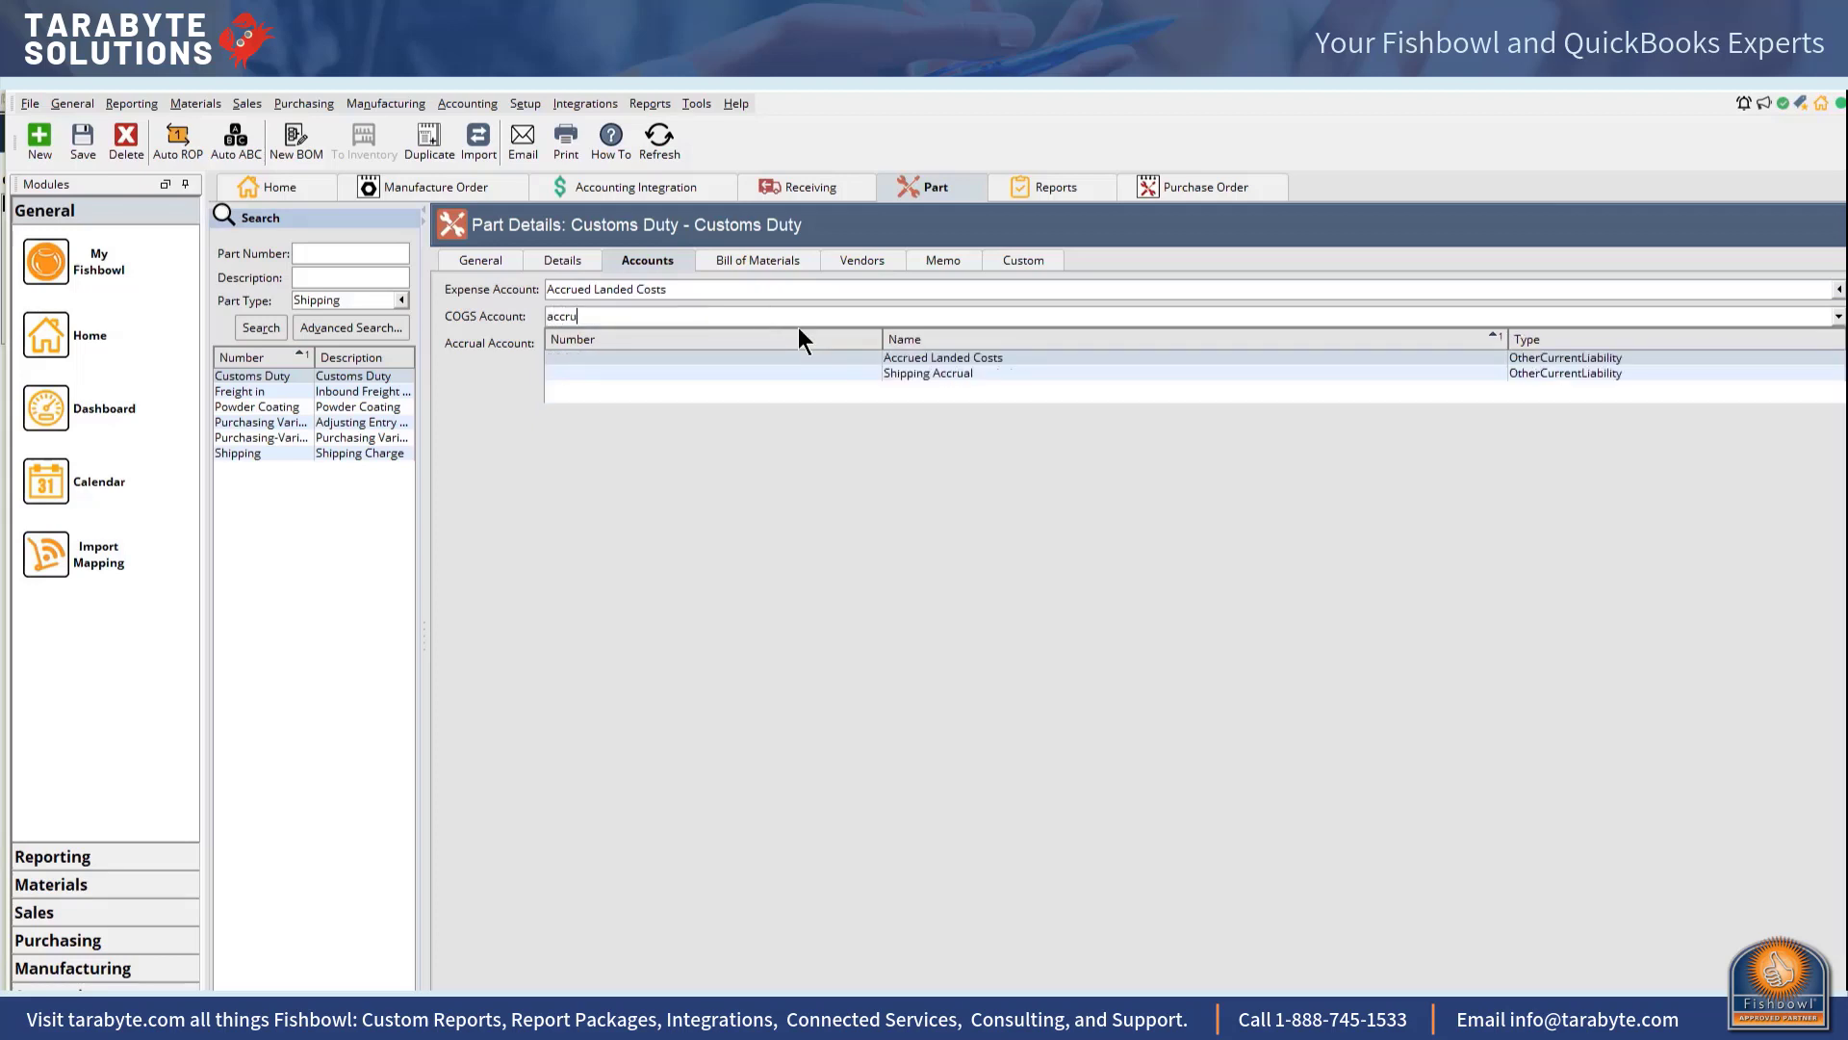
left_click(928, 362)
left_click(750, 344)
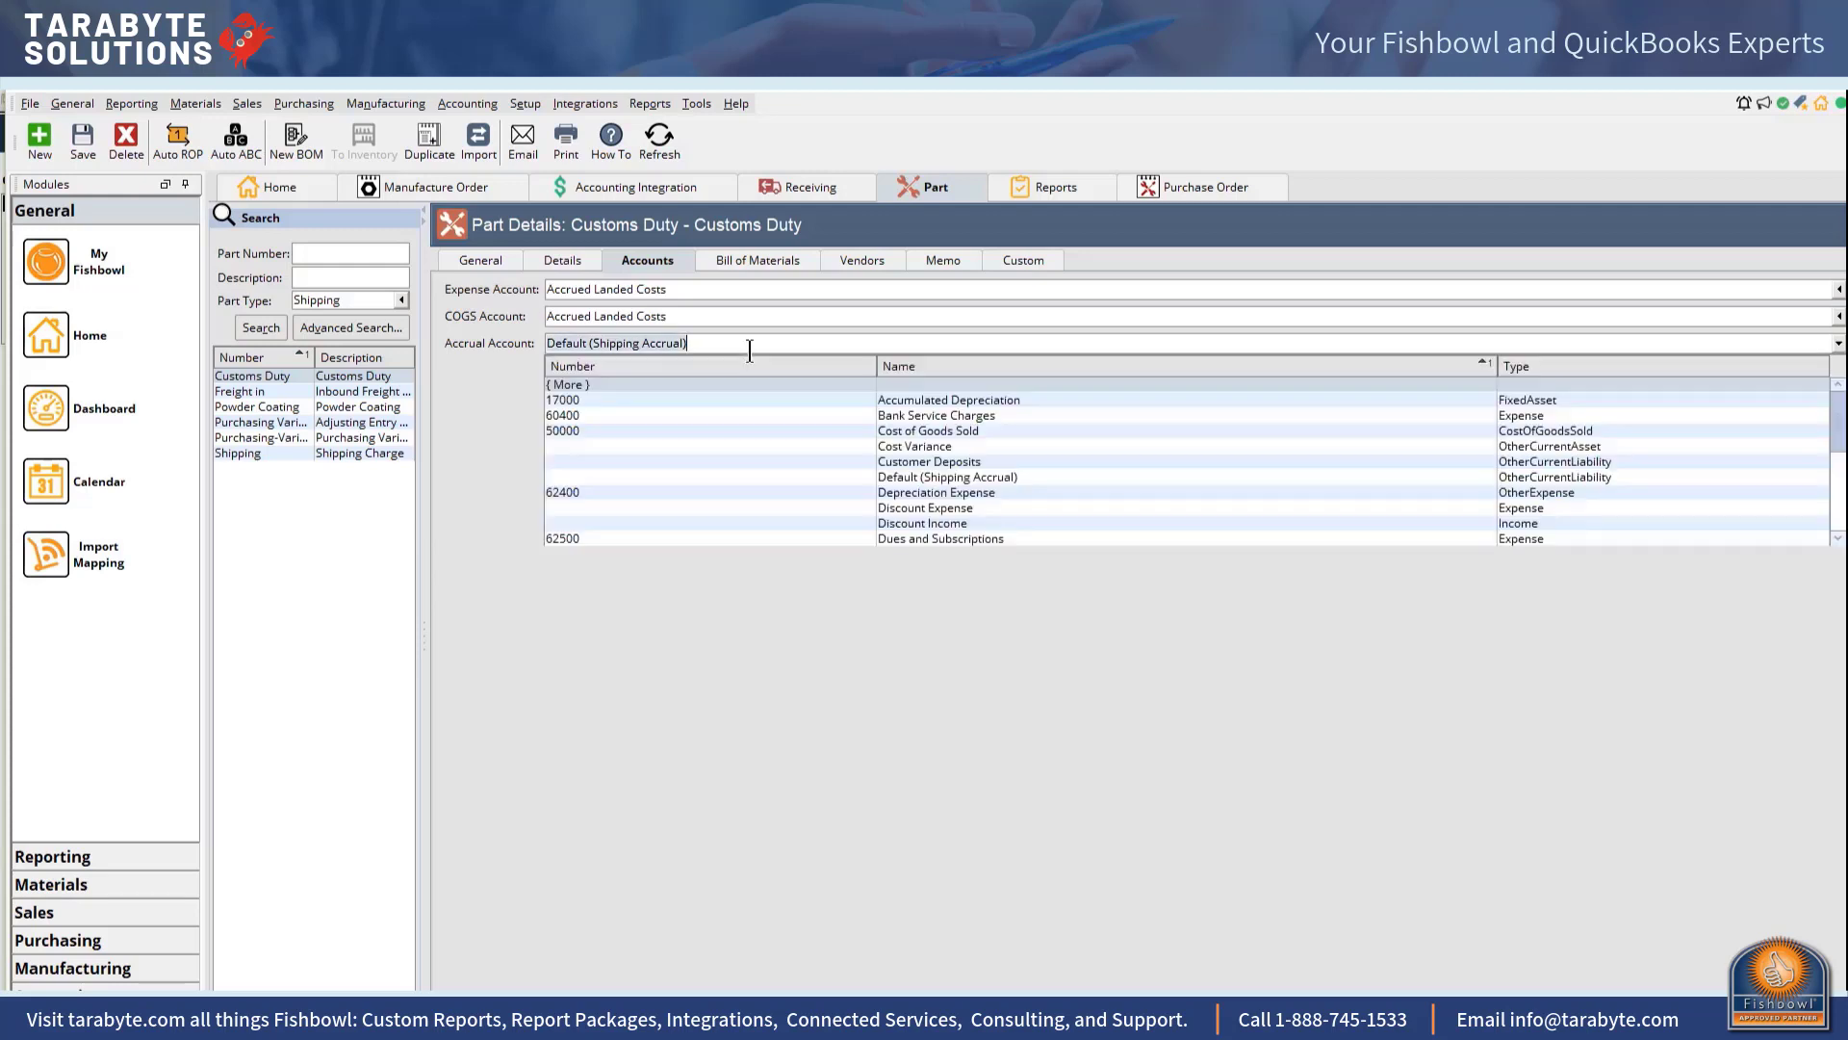
type("accr")
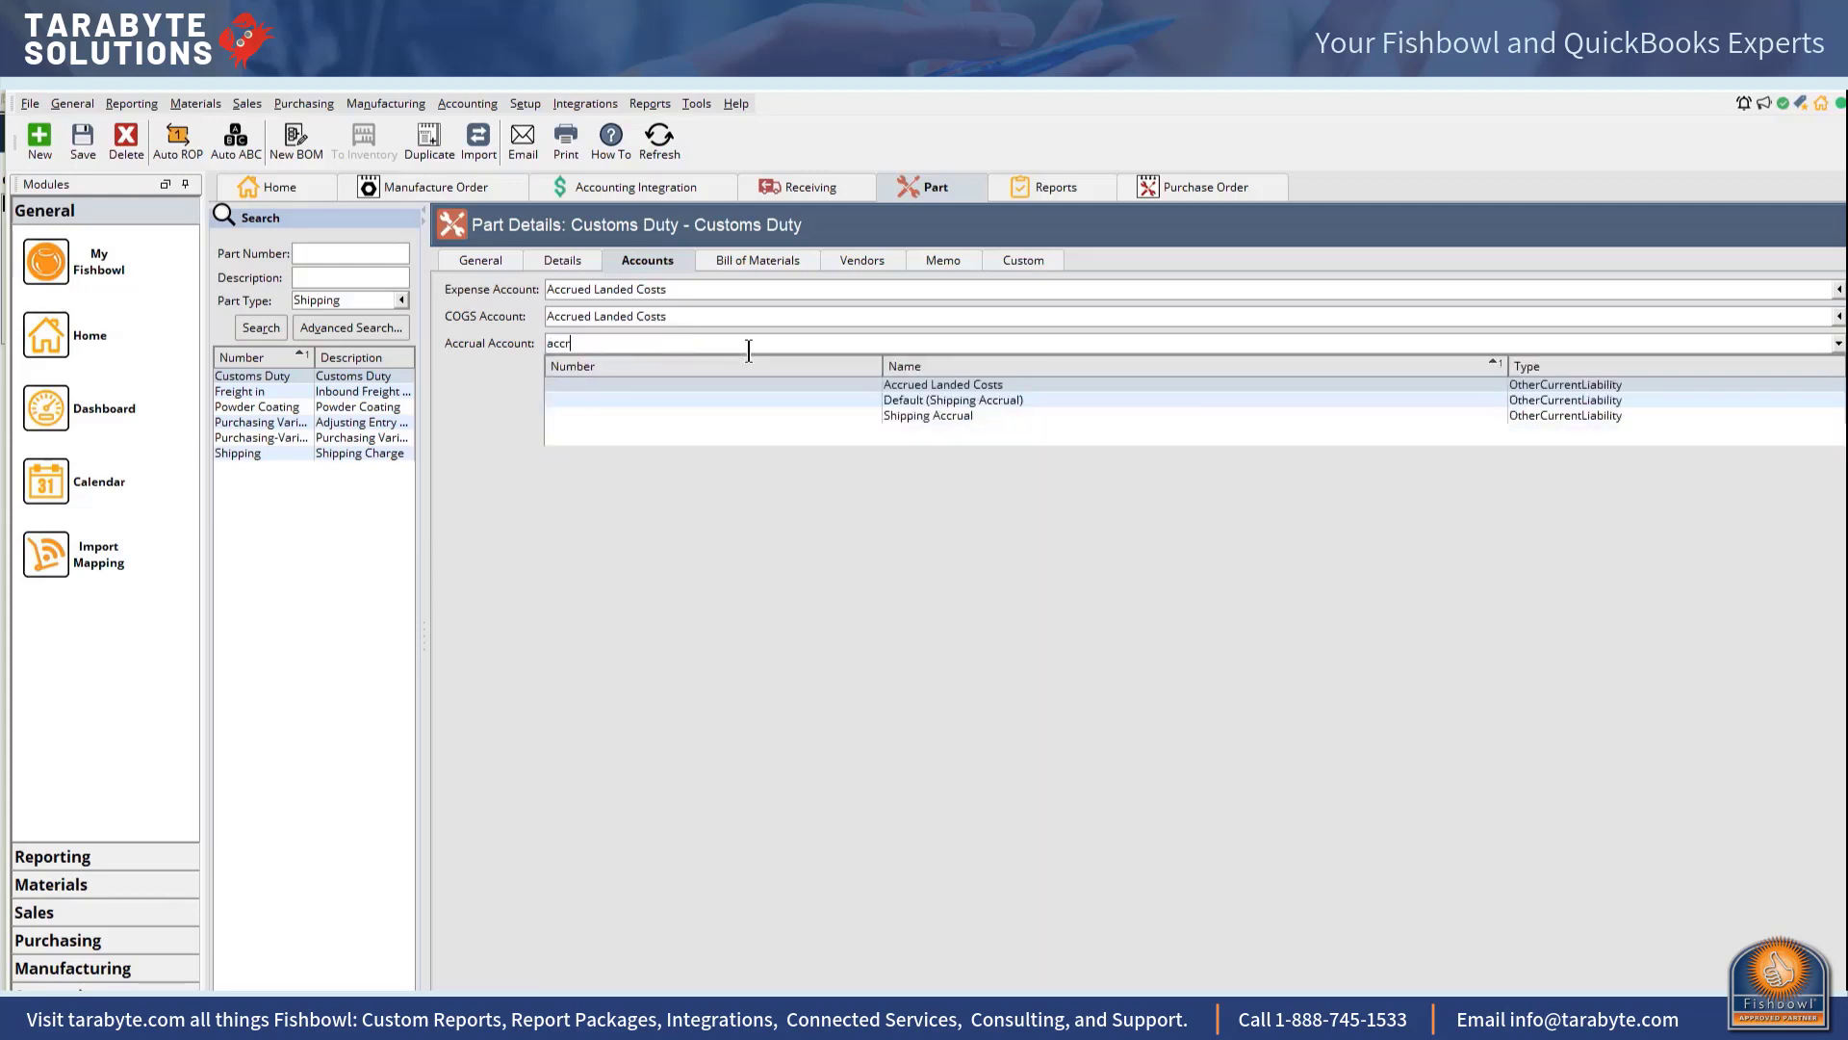
left_click(911, 384)
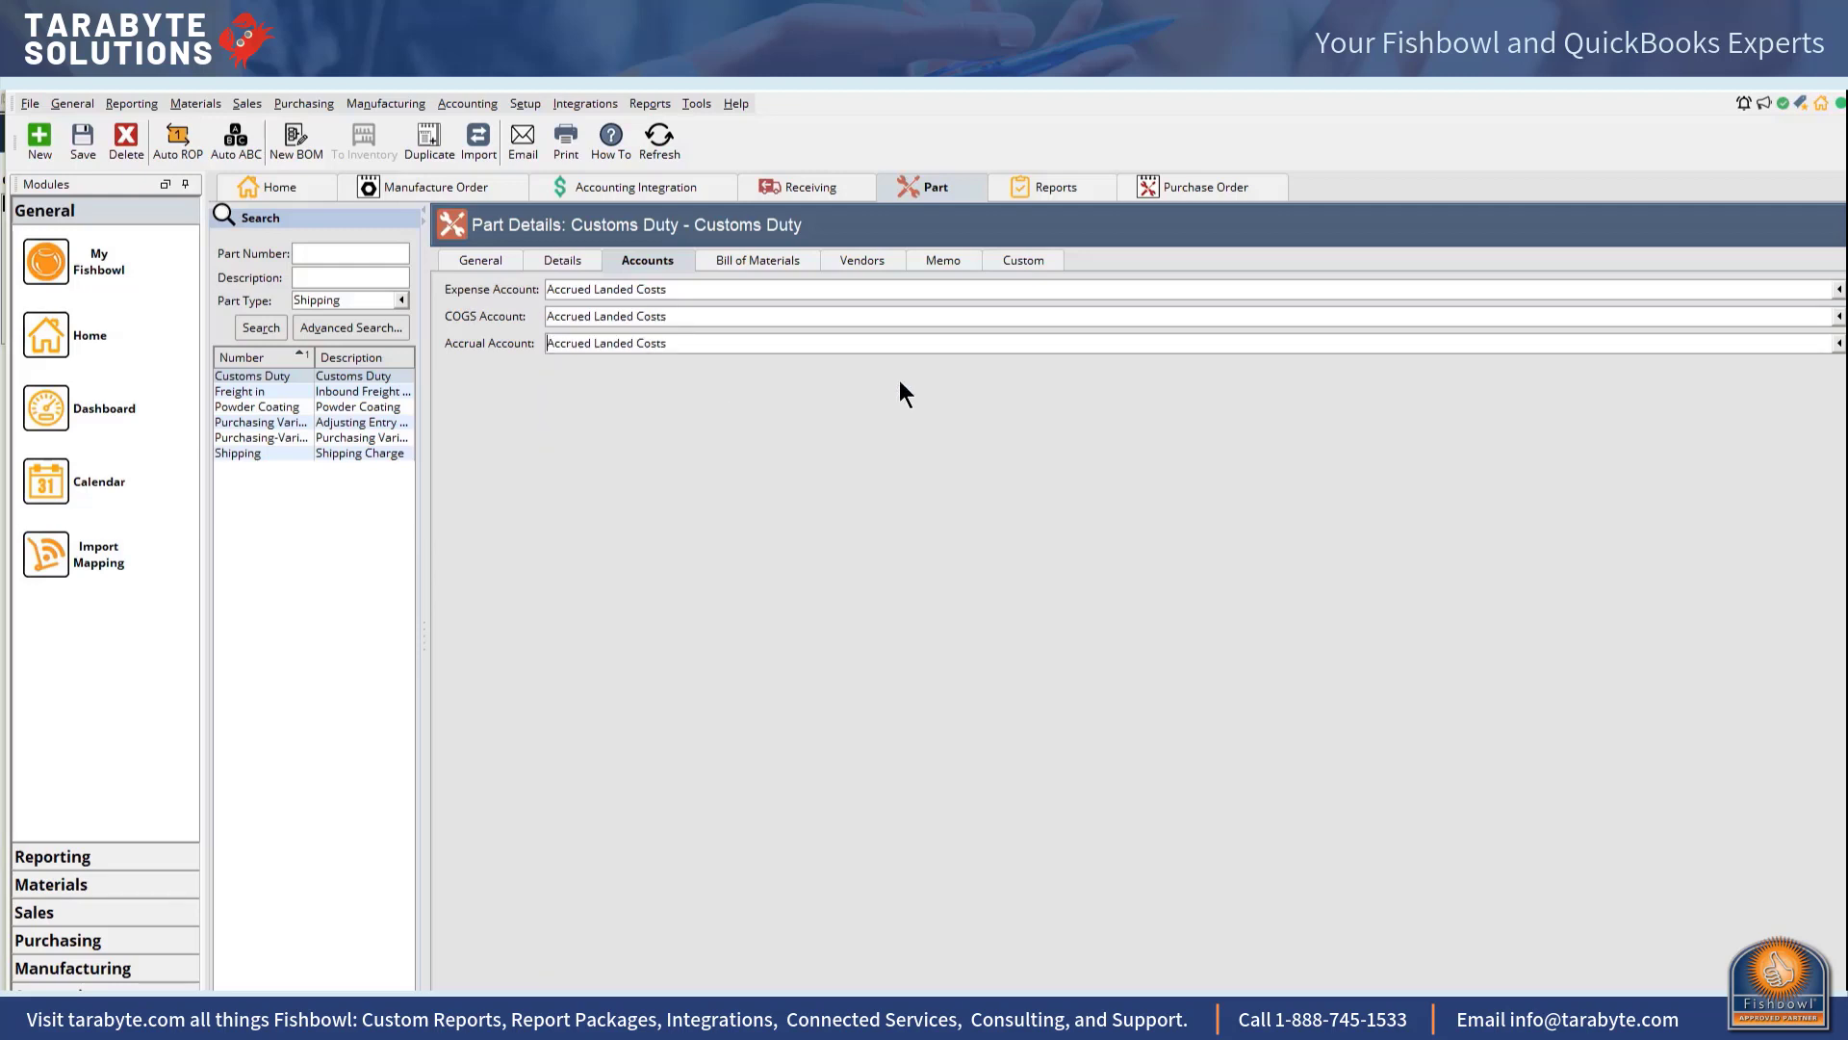
Step: Save Customs Duty, then set Freight in's expense, COGS and accrual accounts to Accrued Landed Costs and save
left_click(81, 143)
left_click(251, 389)
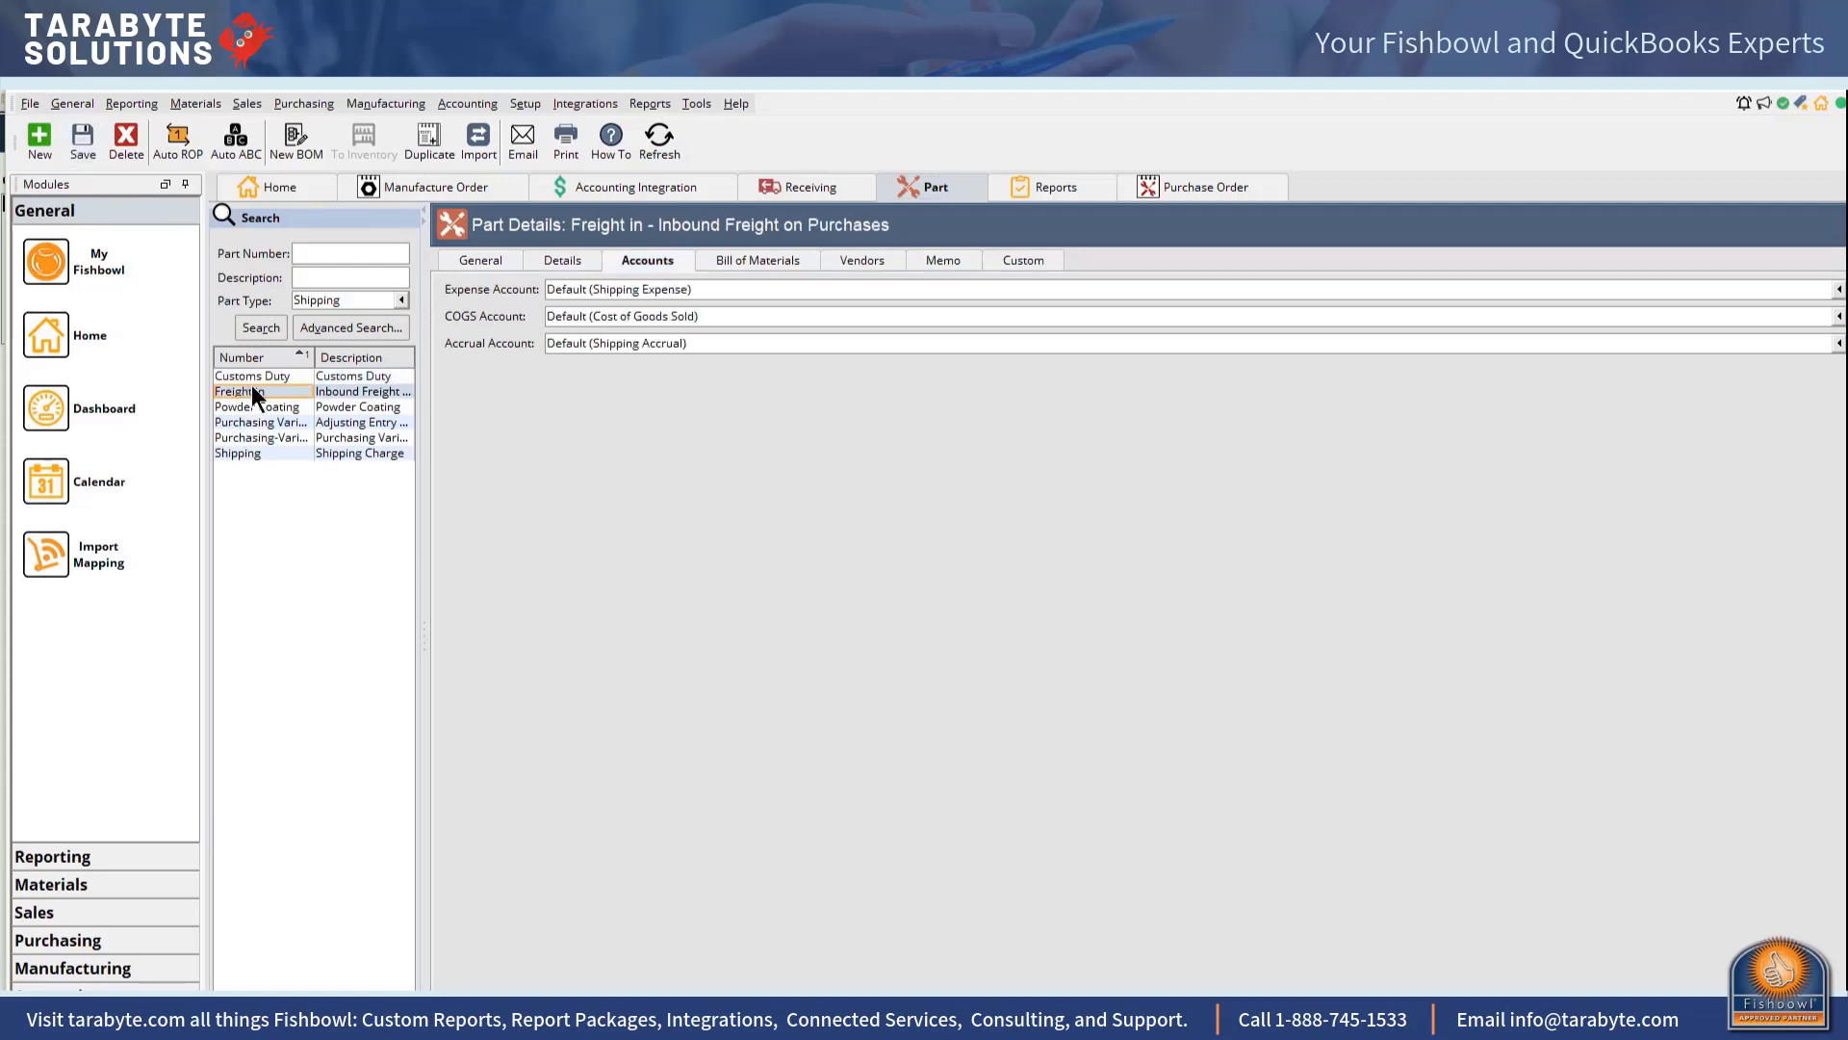
left_click(711, 290)
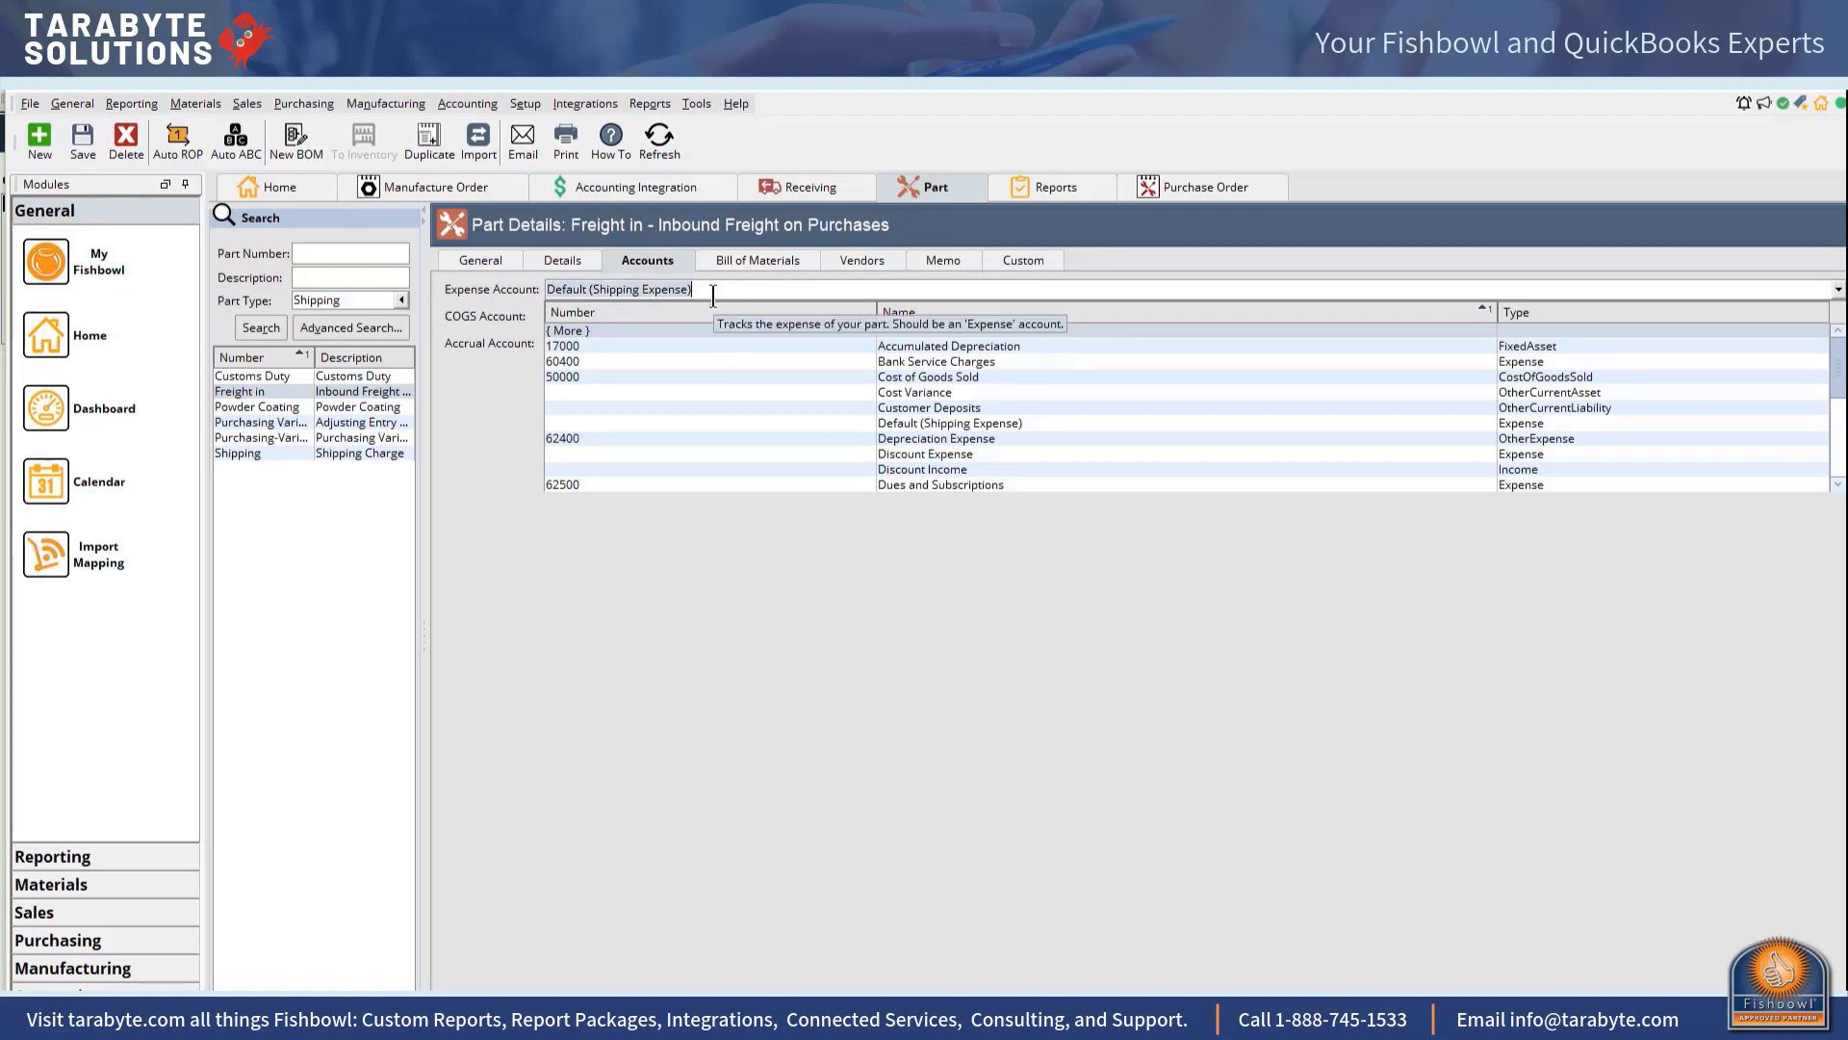
type("accr")
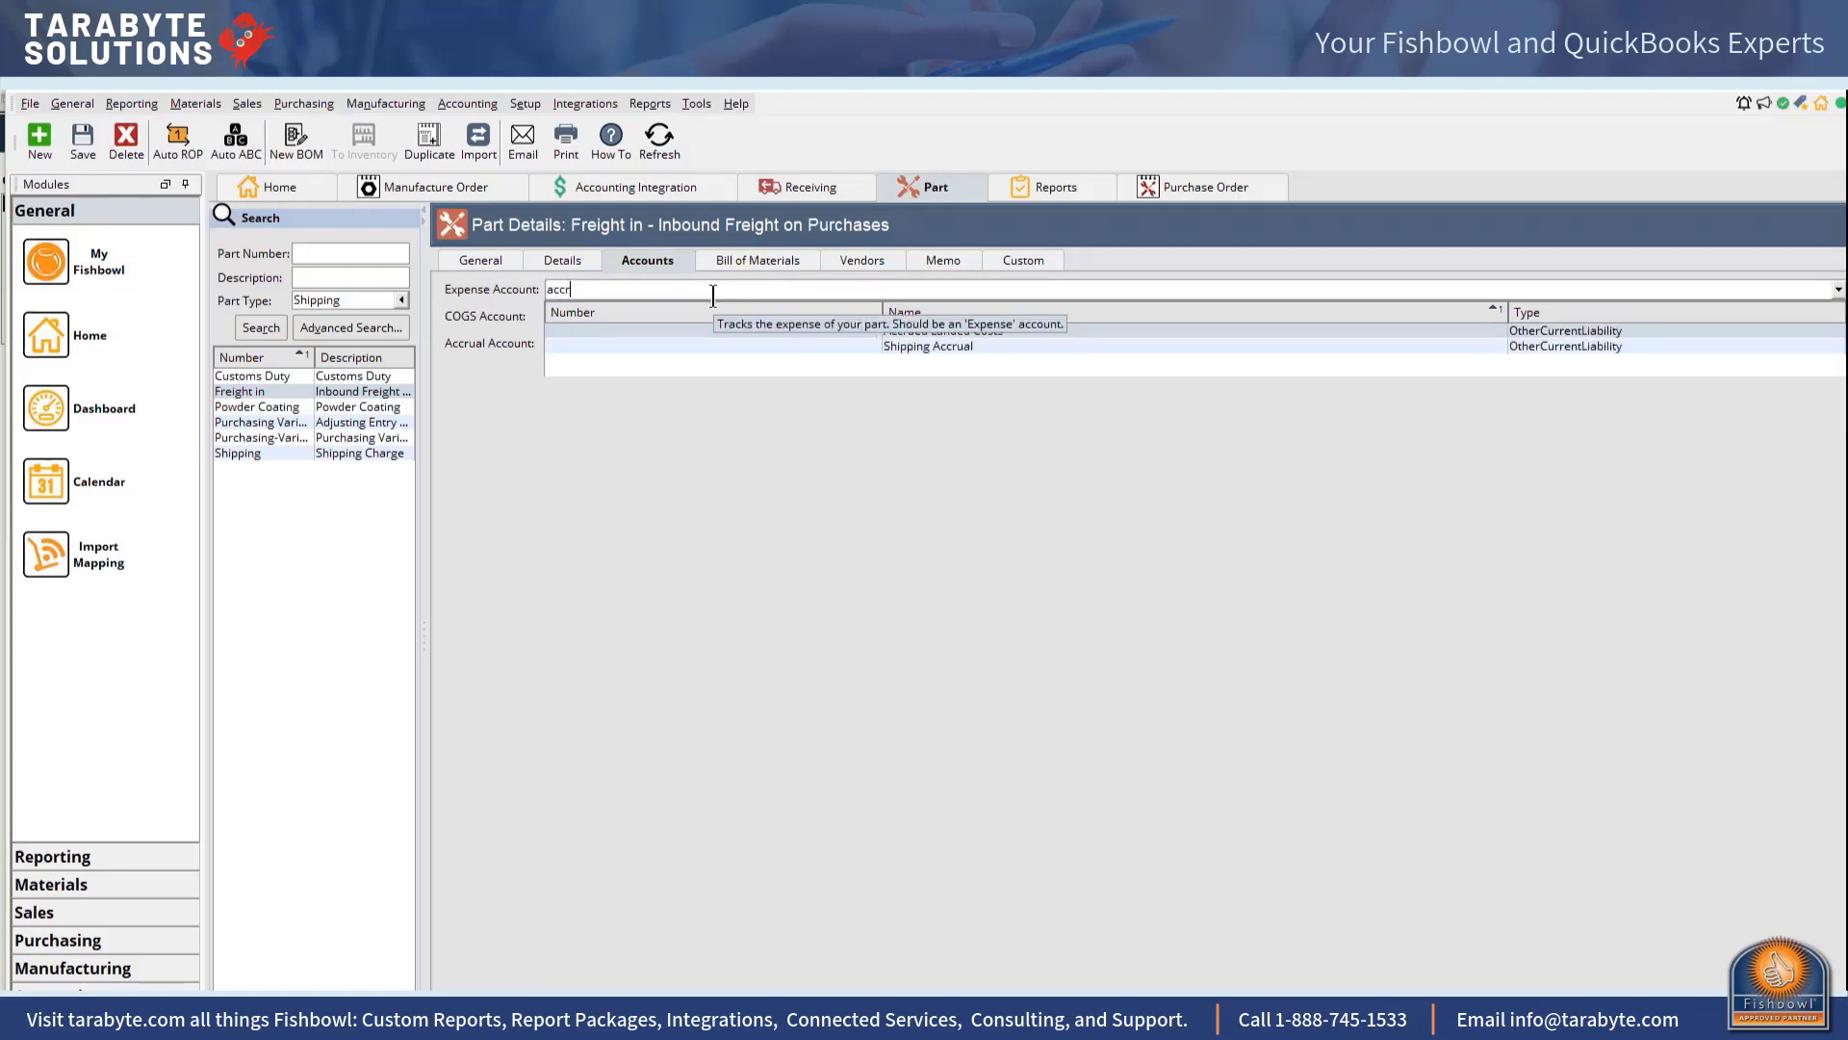
left_click(921, 334)
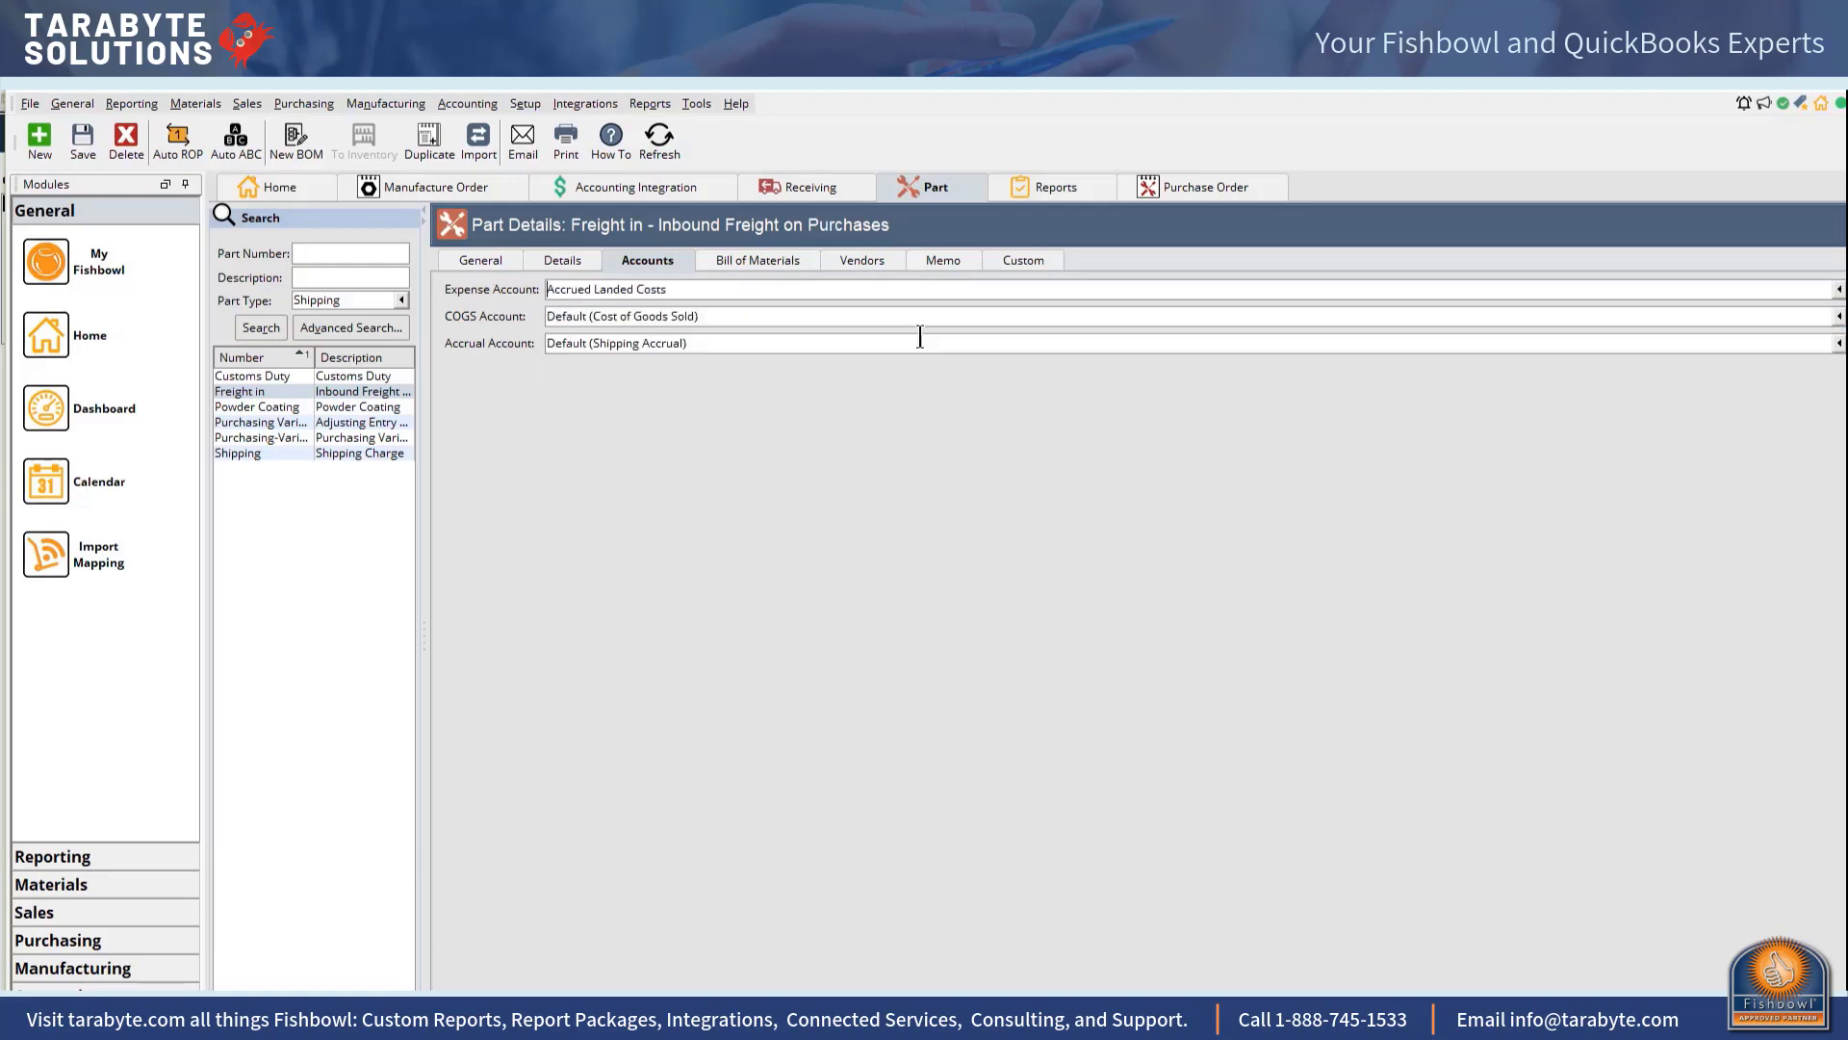
left_click(763, 316)
type("accru")
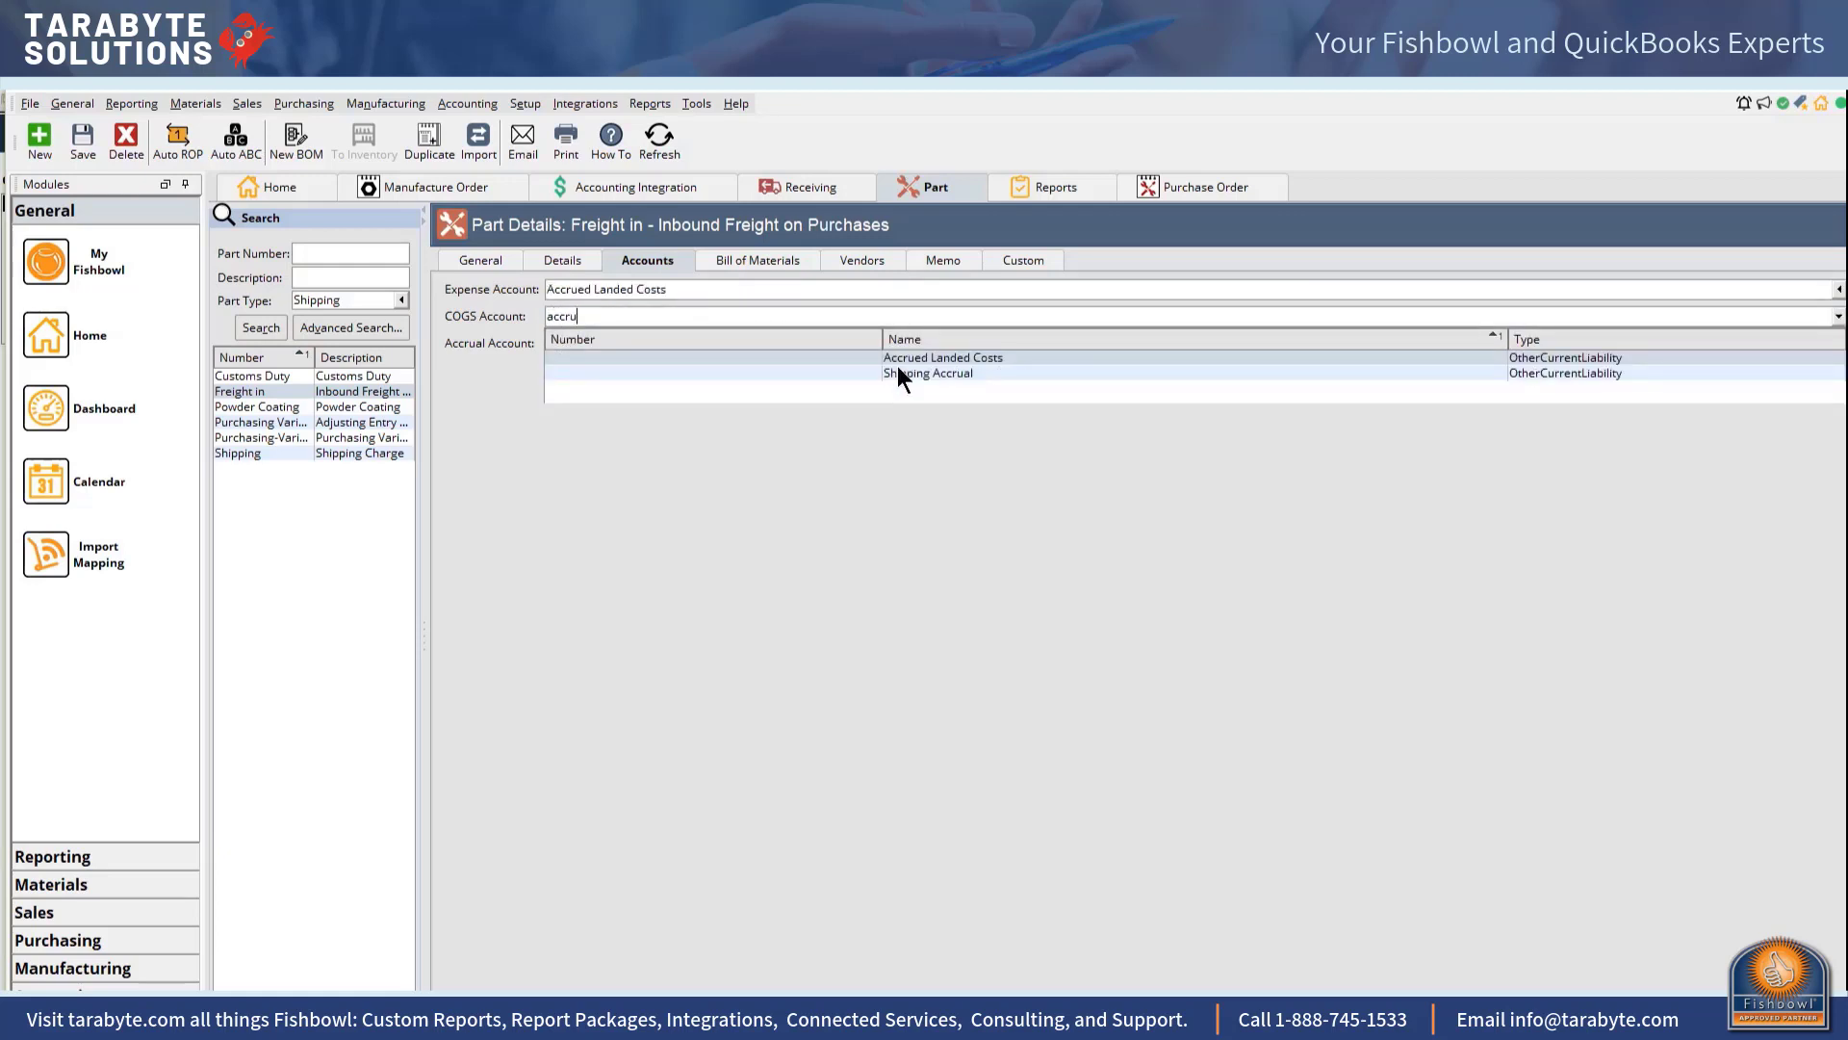
left_click(904, 354)
left_click(730, 343)
type("a")
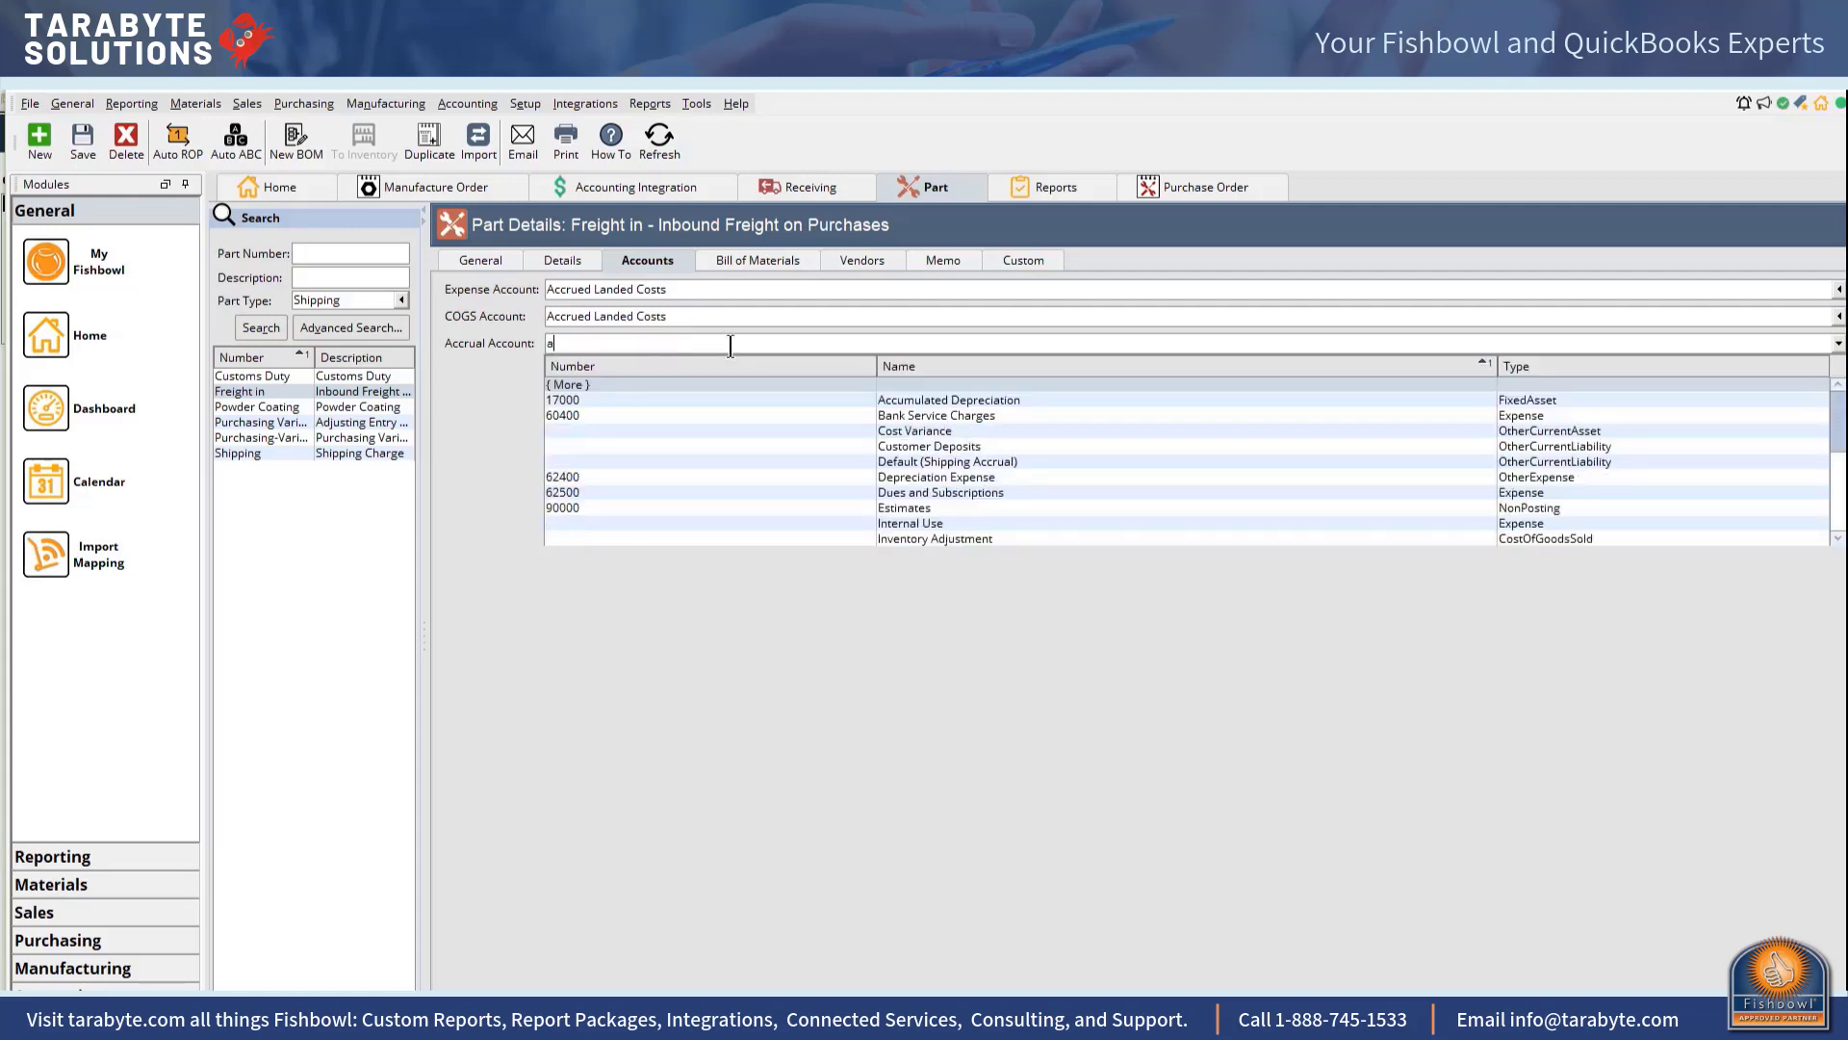
type("ccaru")
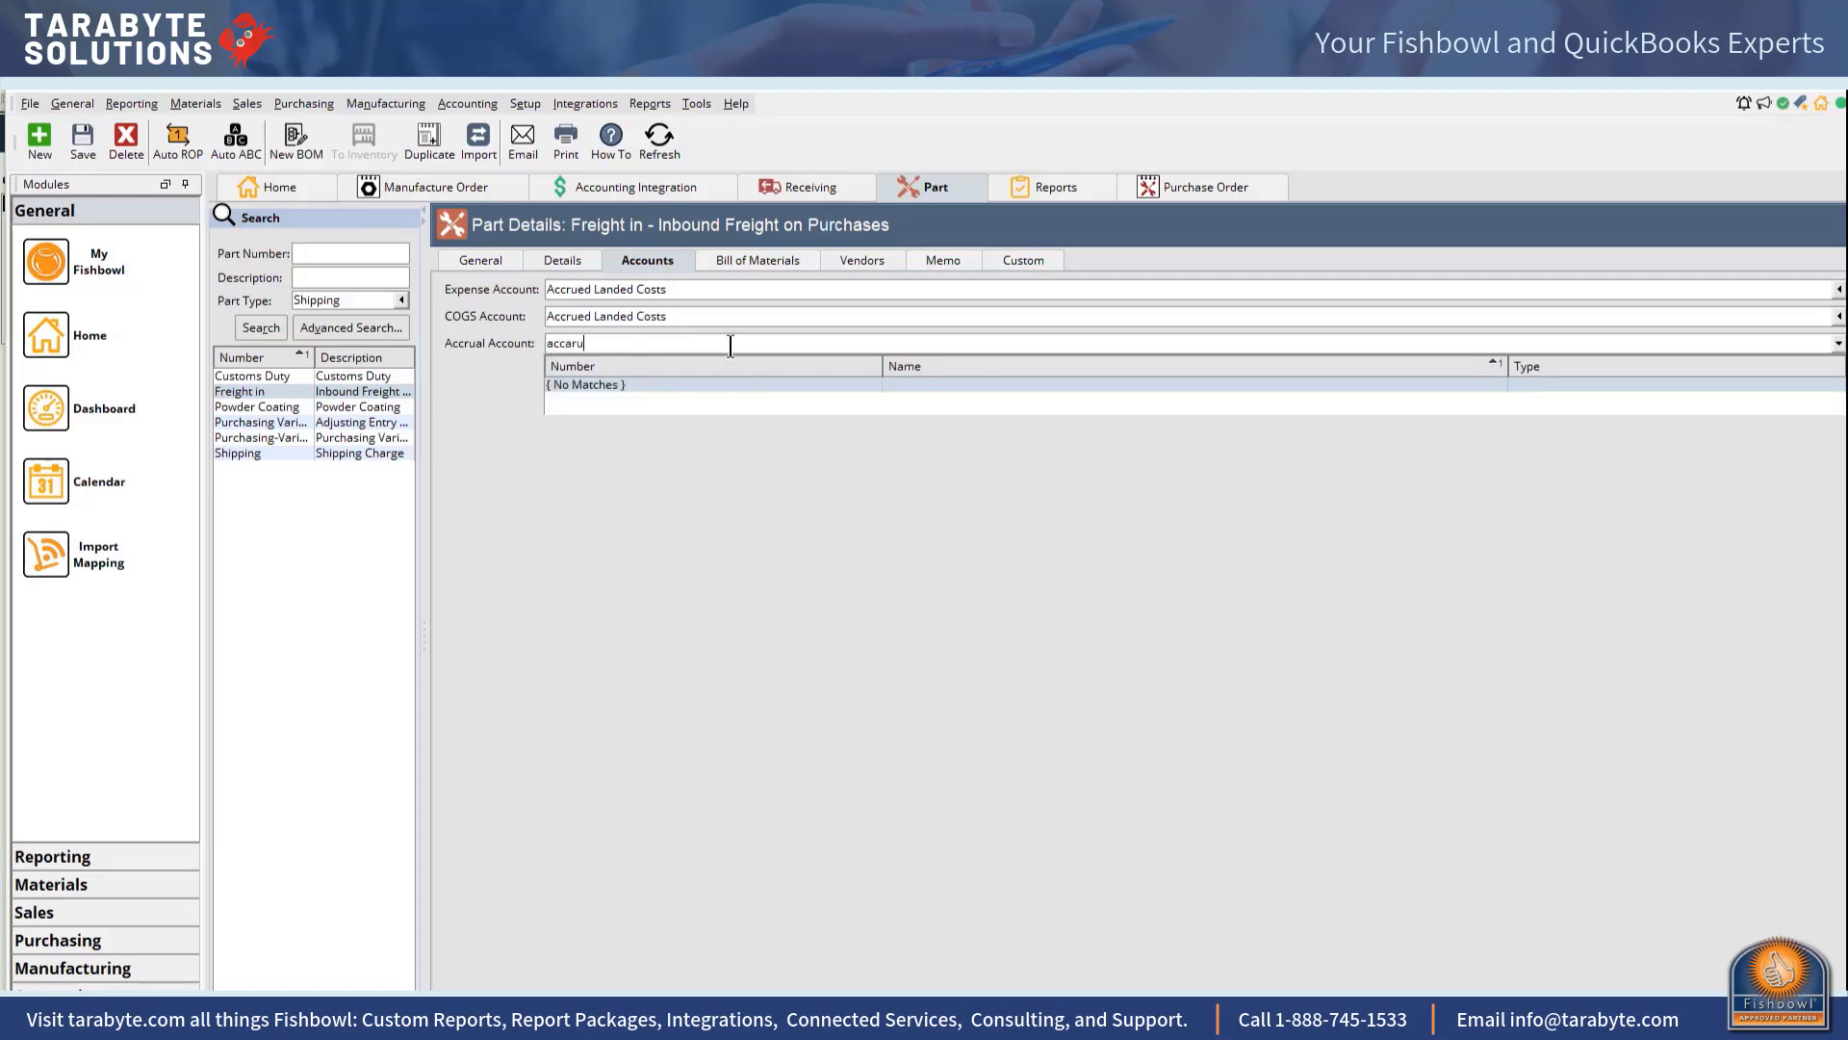
key("BackSpace")
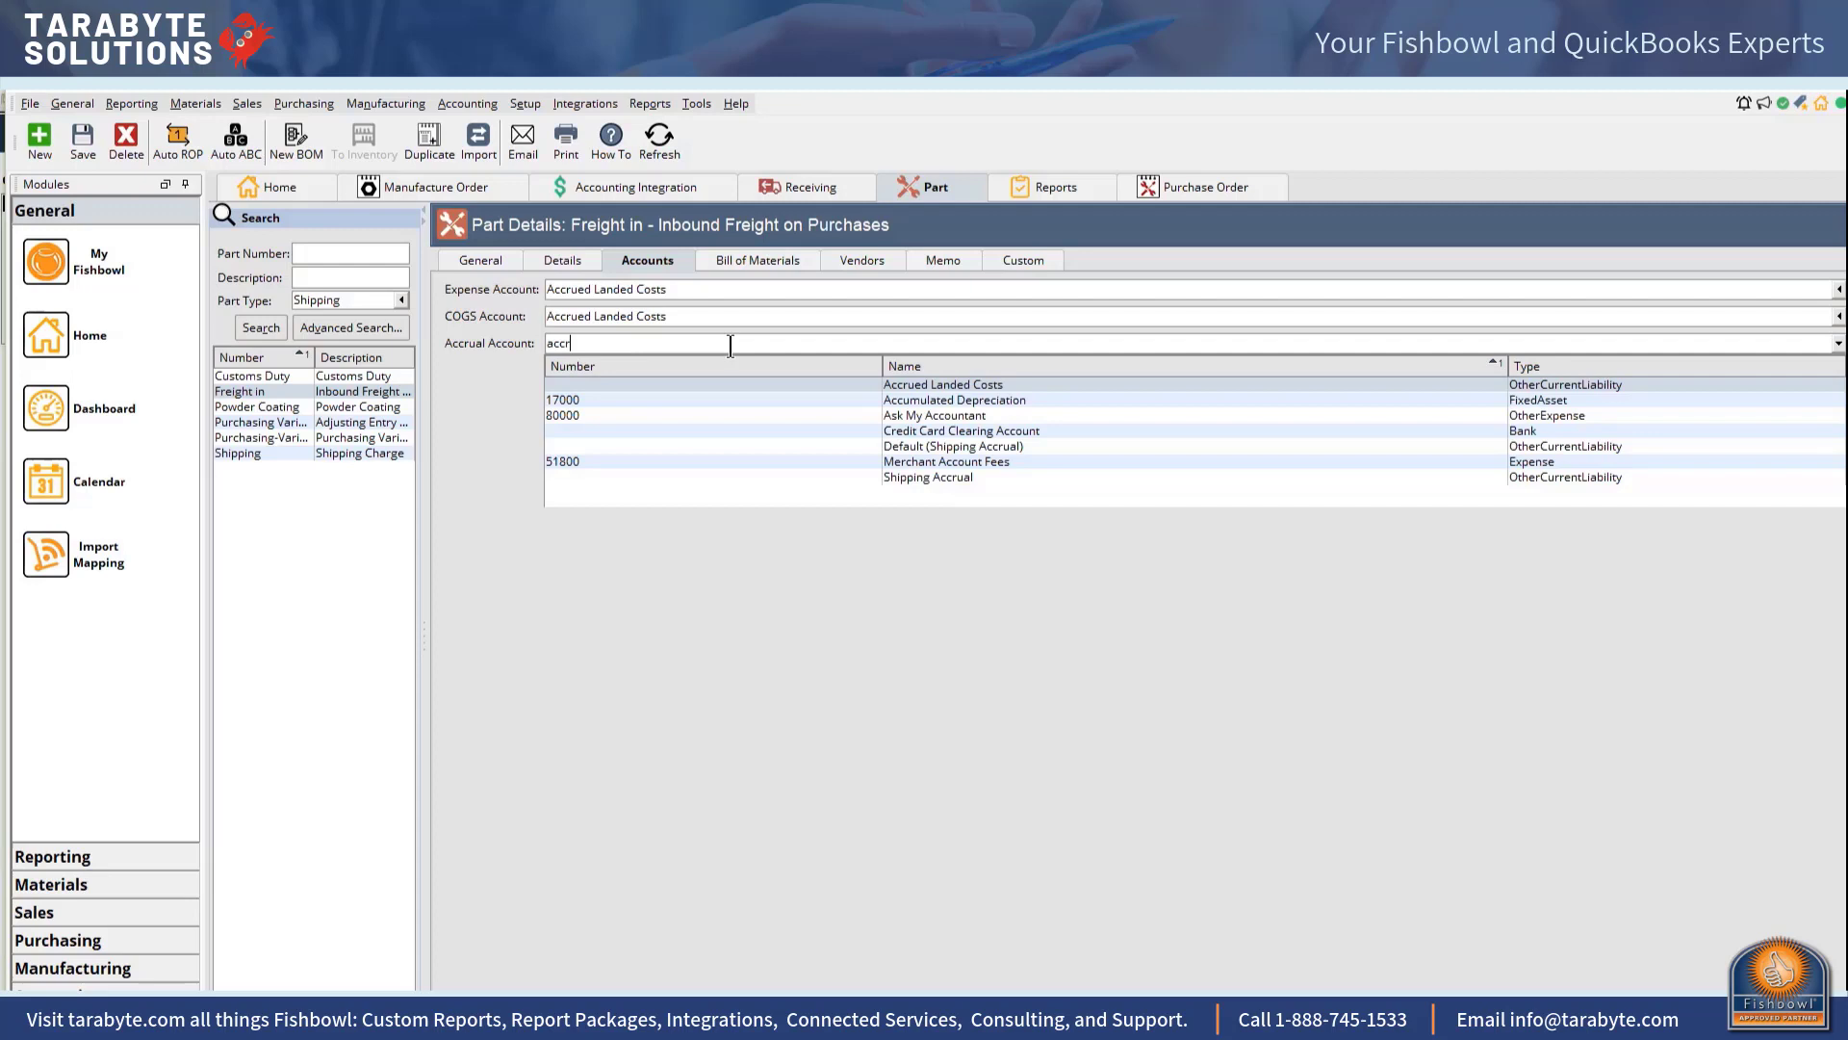
type("r")
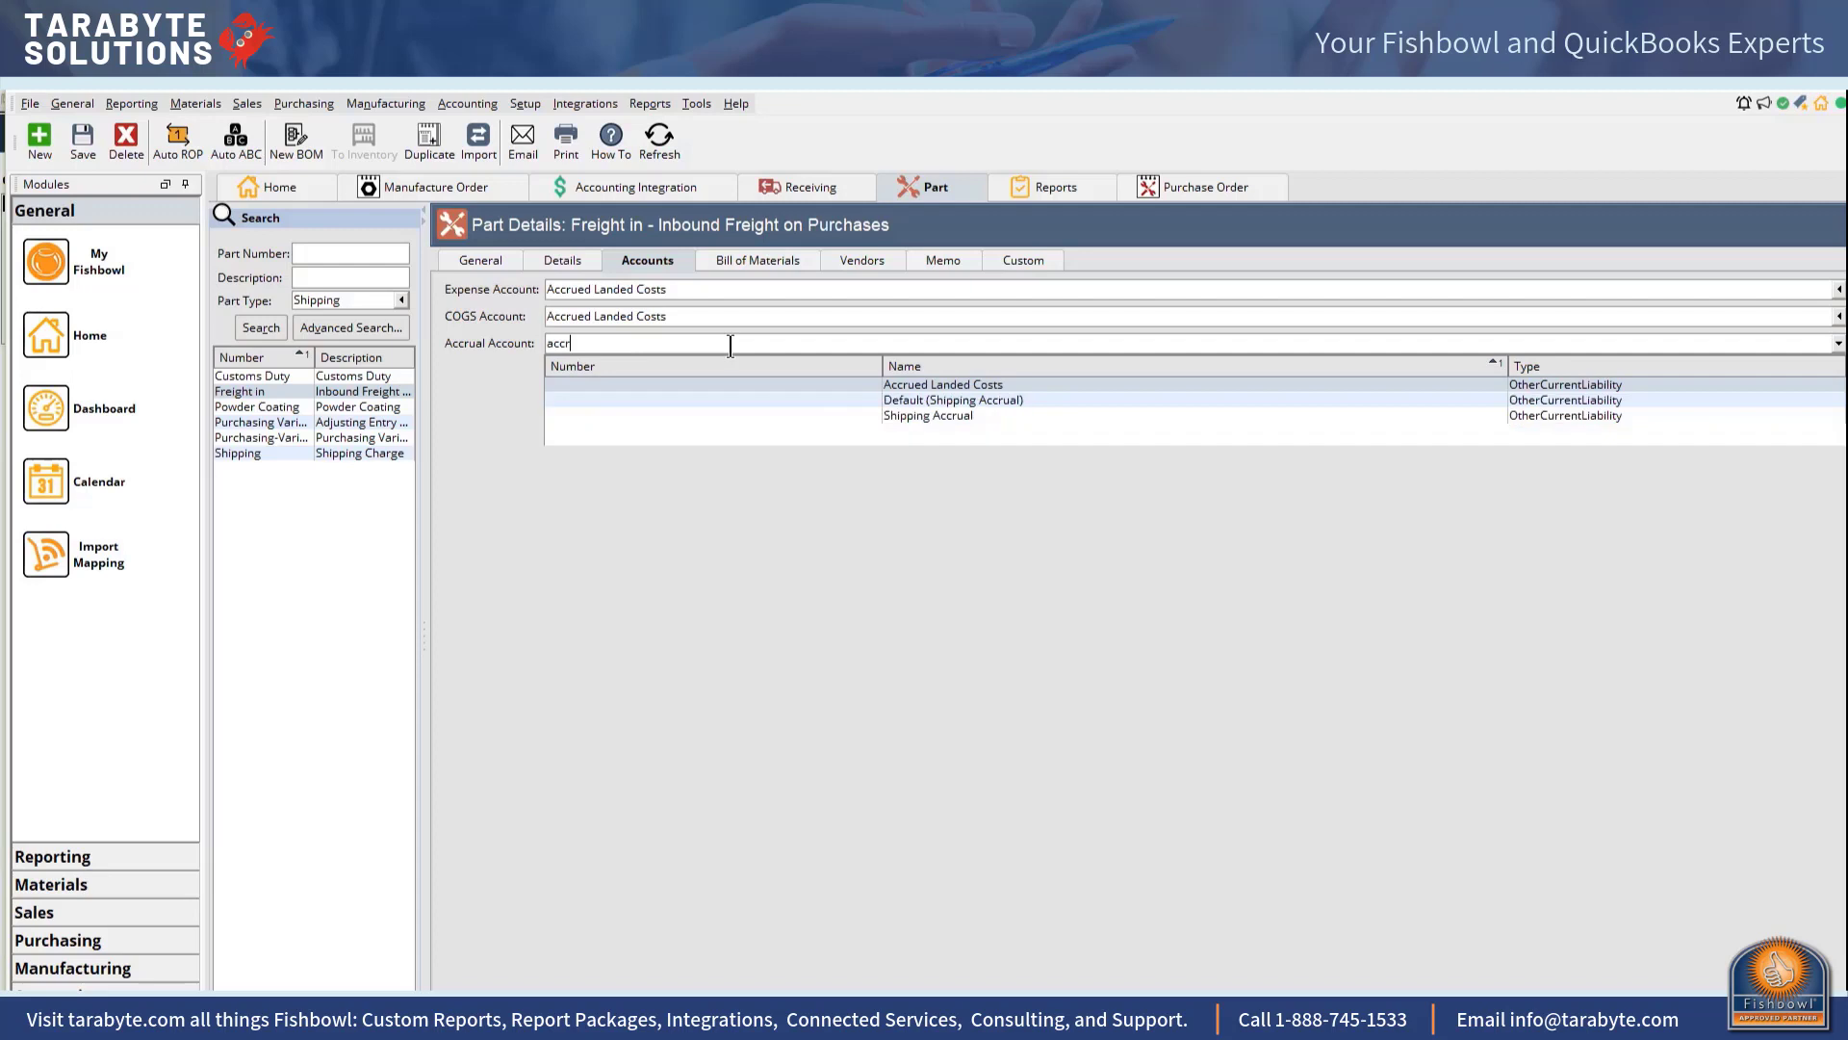
left_click(920, 385)
left_click(83, 139)
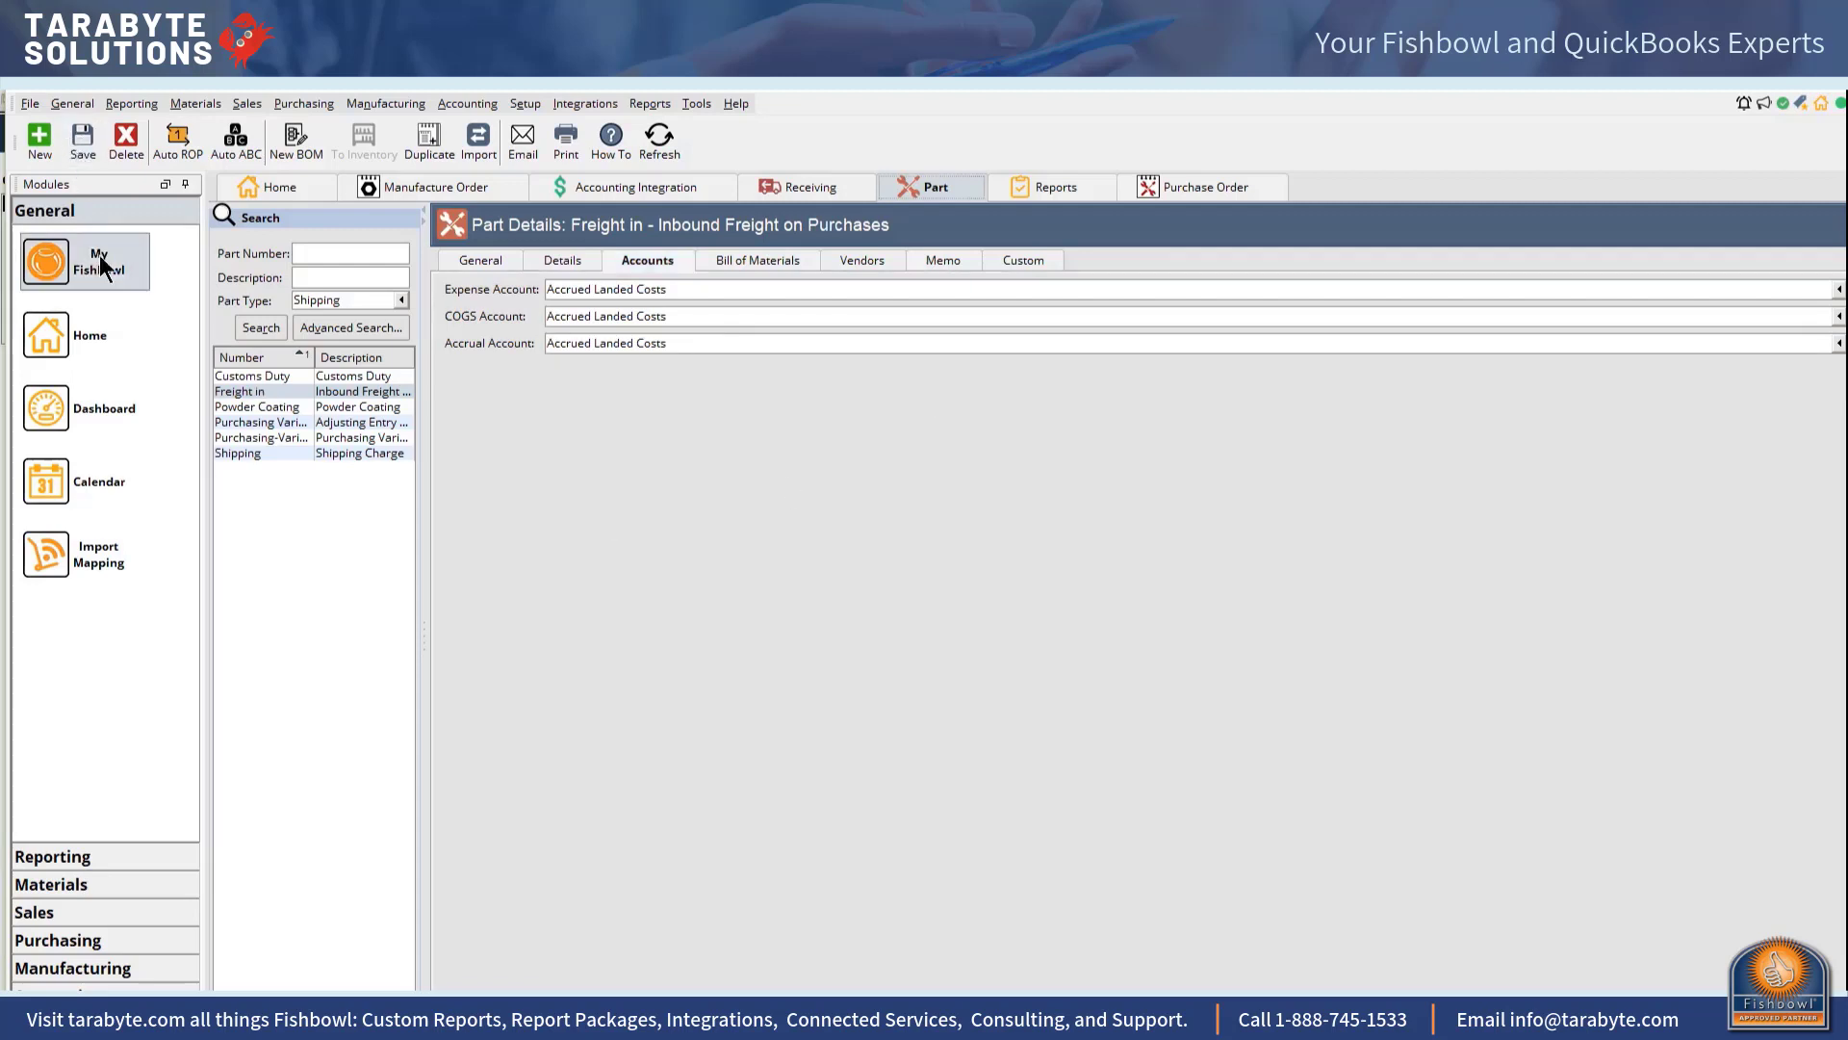
Step: Review the account settings of the Powder Coating, Purchasing Variance and Shipping parts
left_click(362, 412)
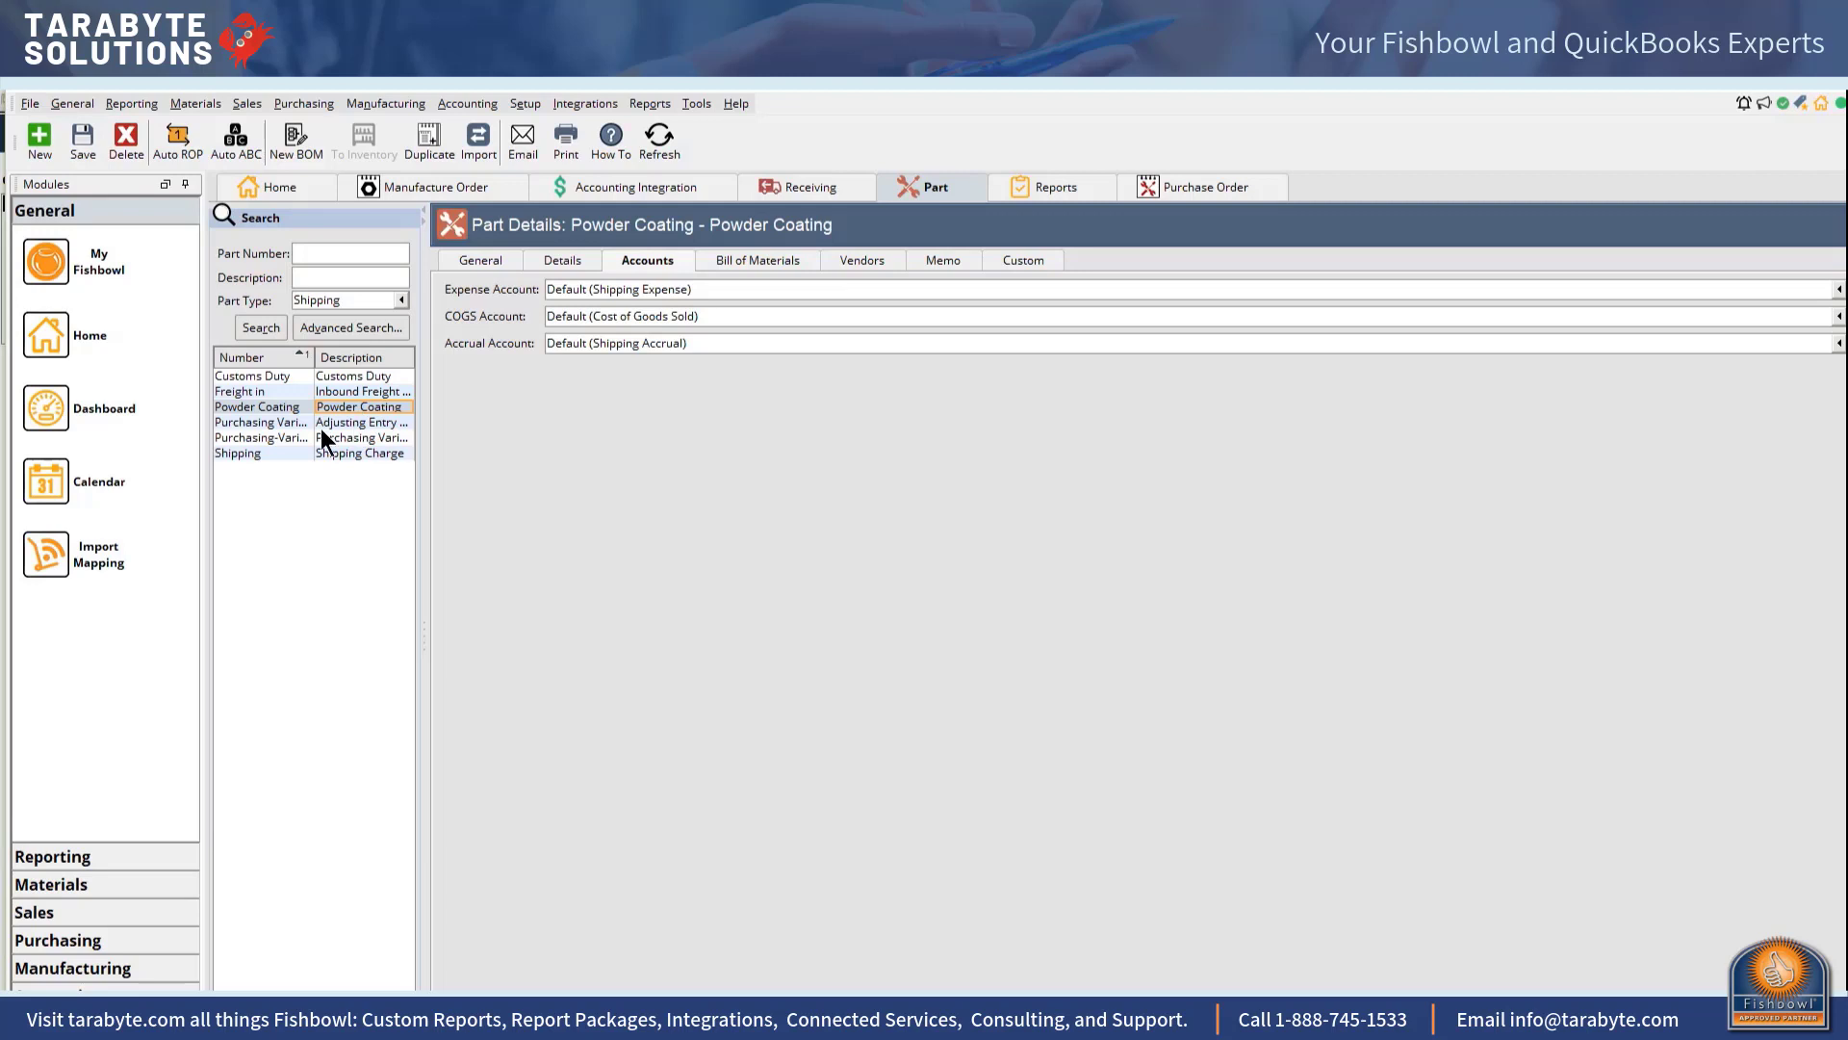
left_click(321, 429)
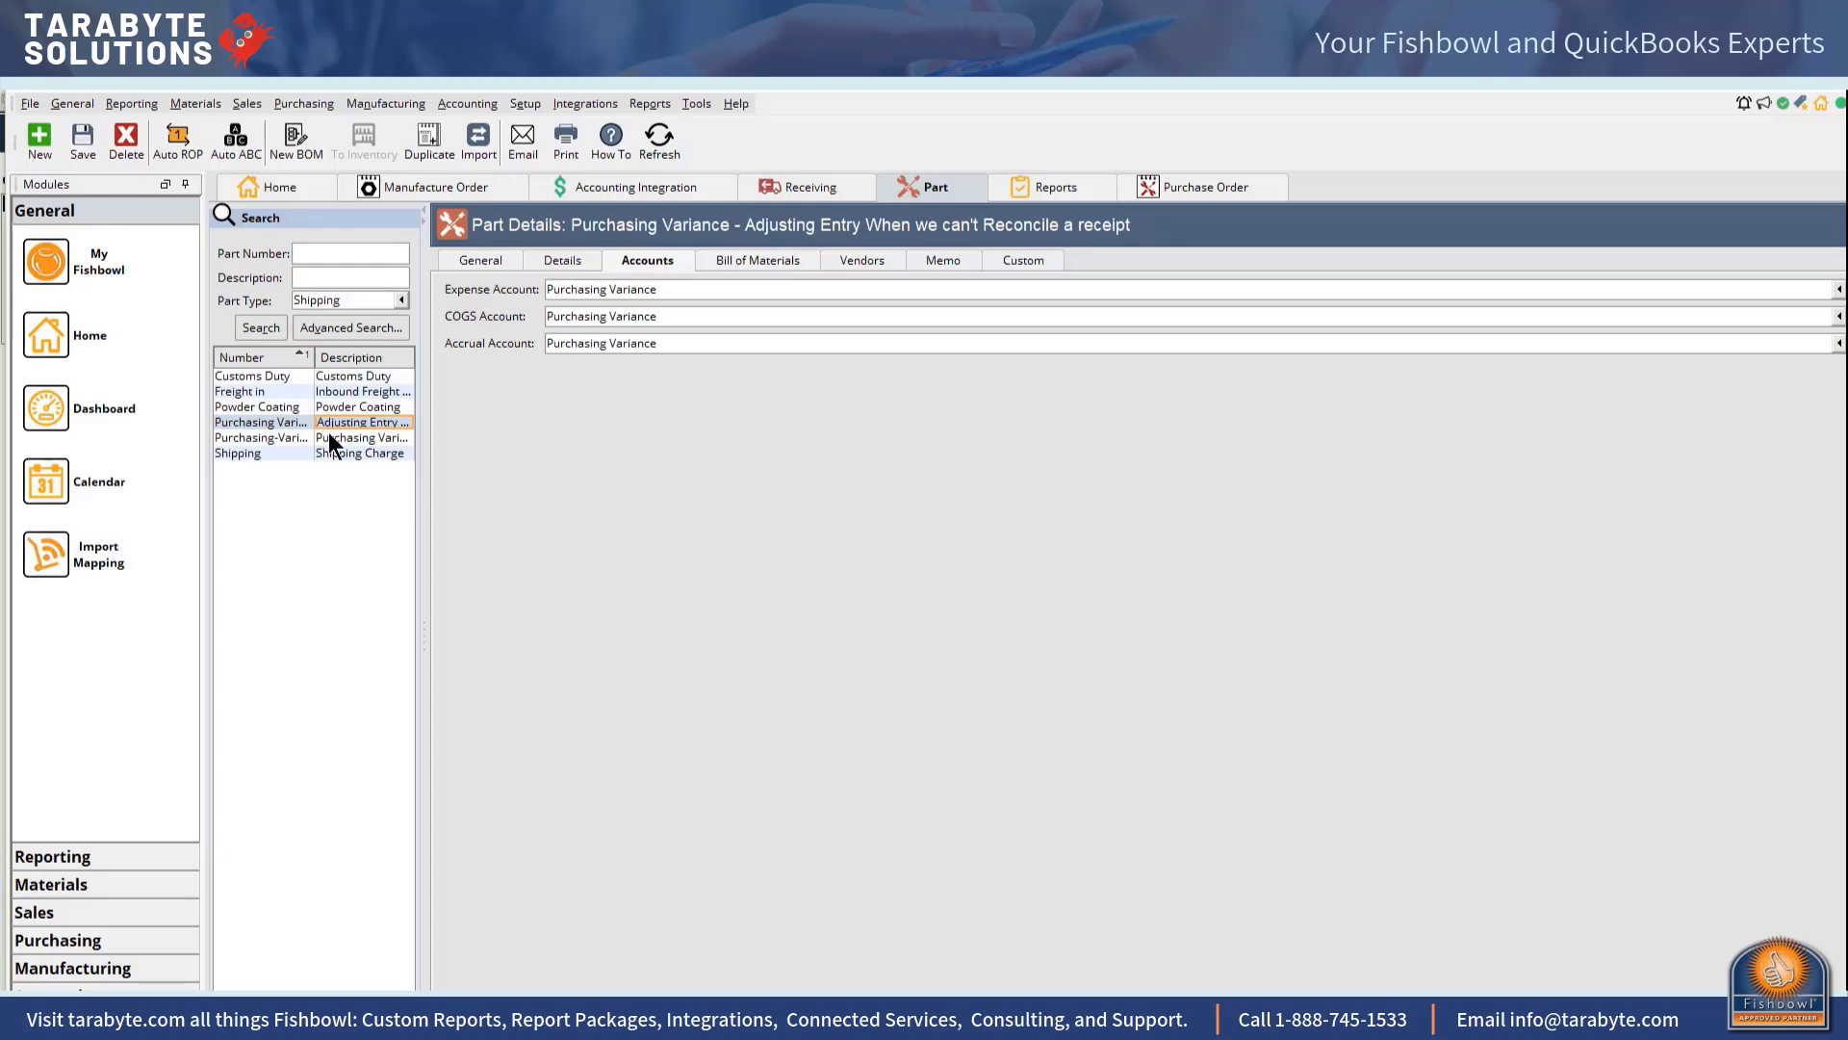
left_click(365, 453)
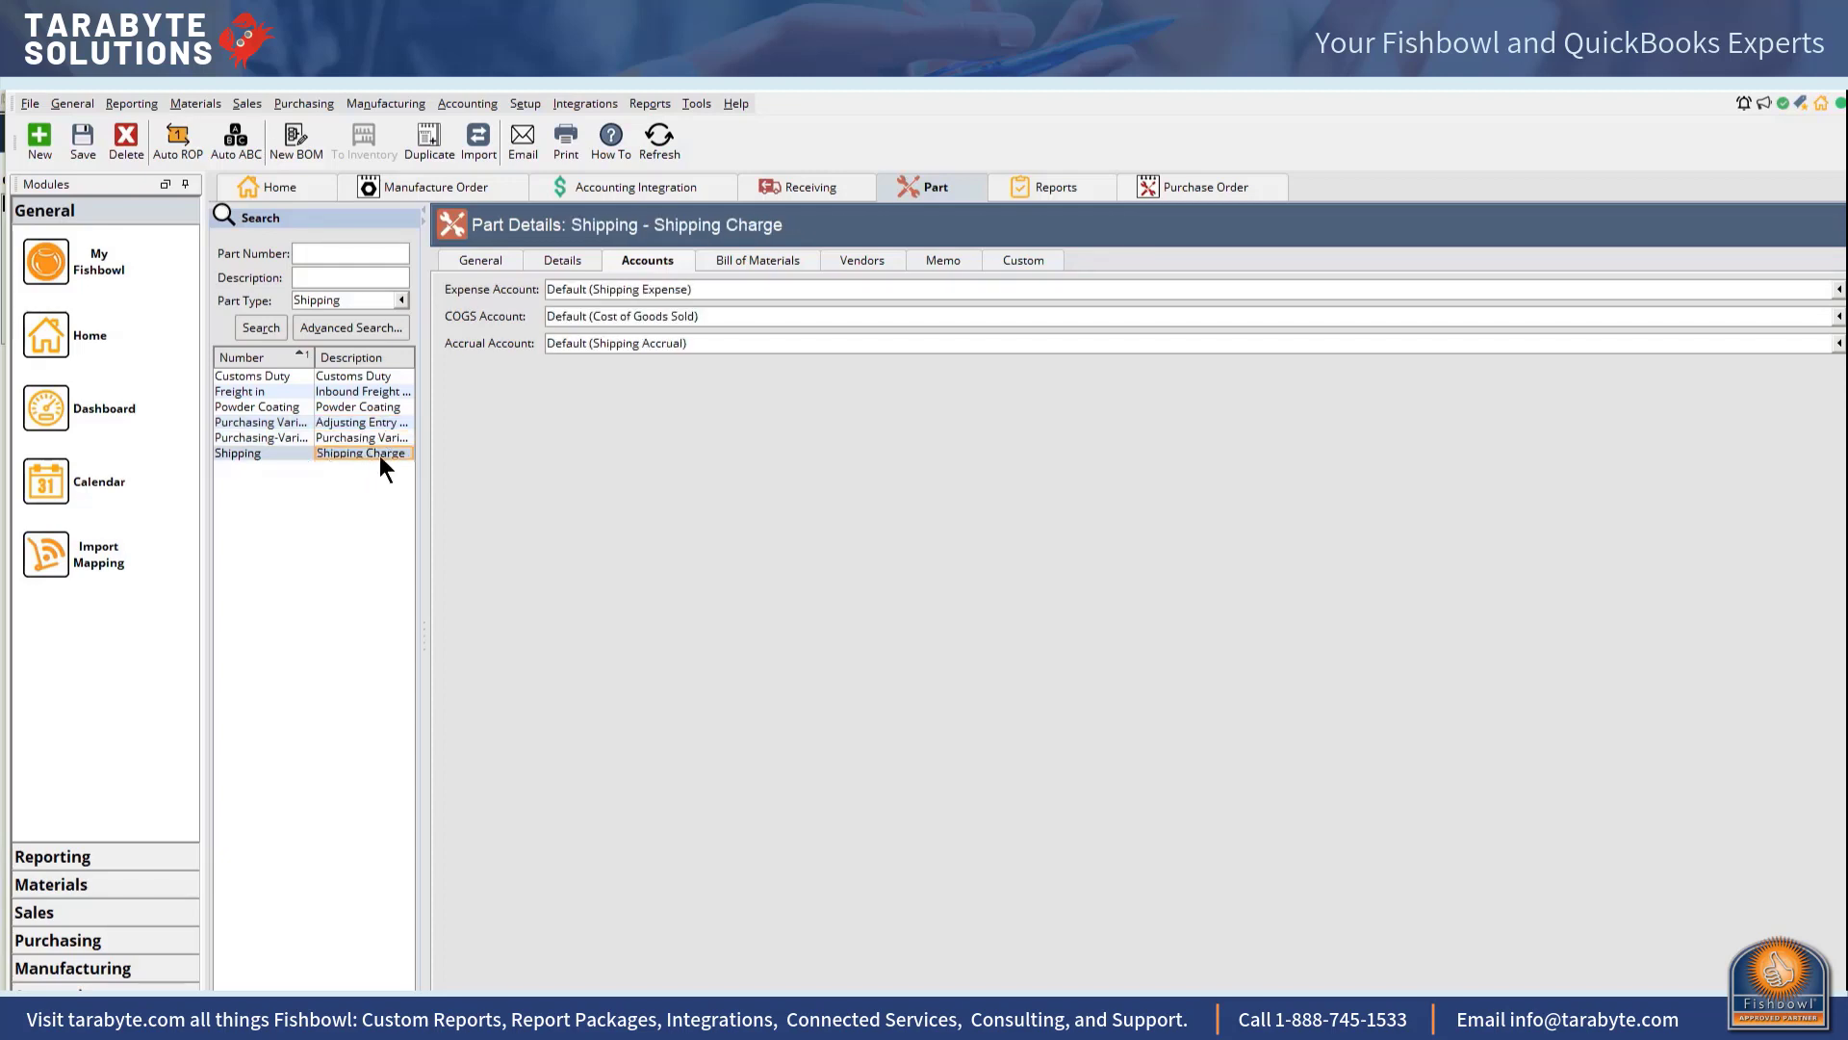
left_click(741, 345)
left_click(741, 346)
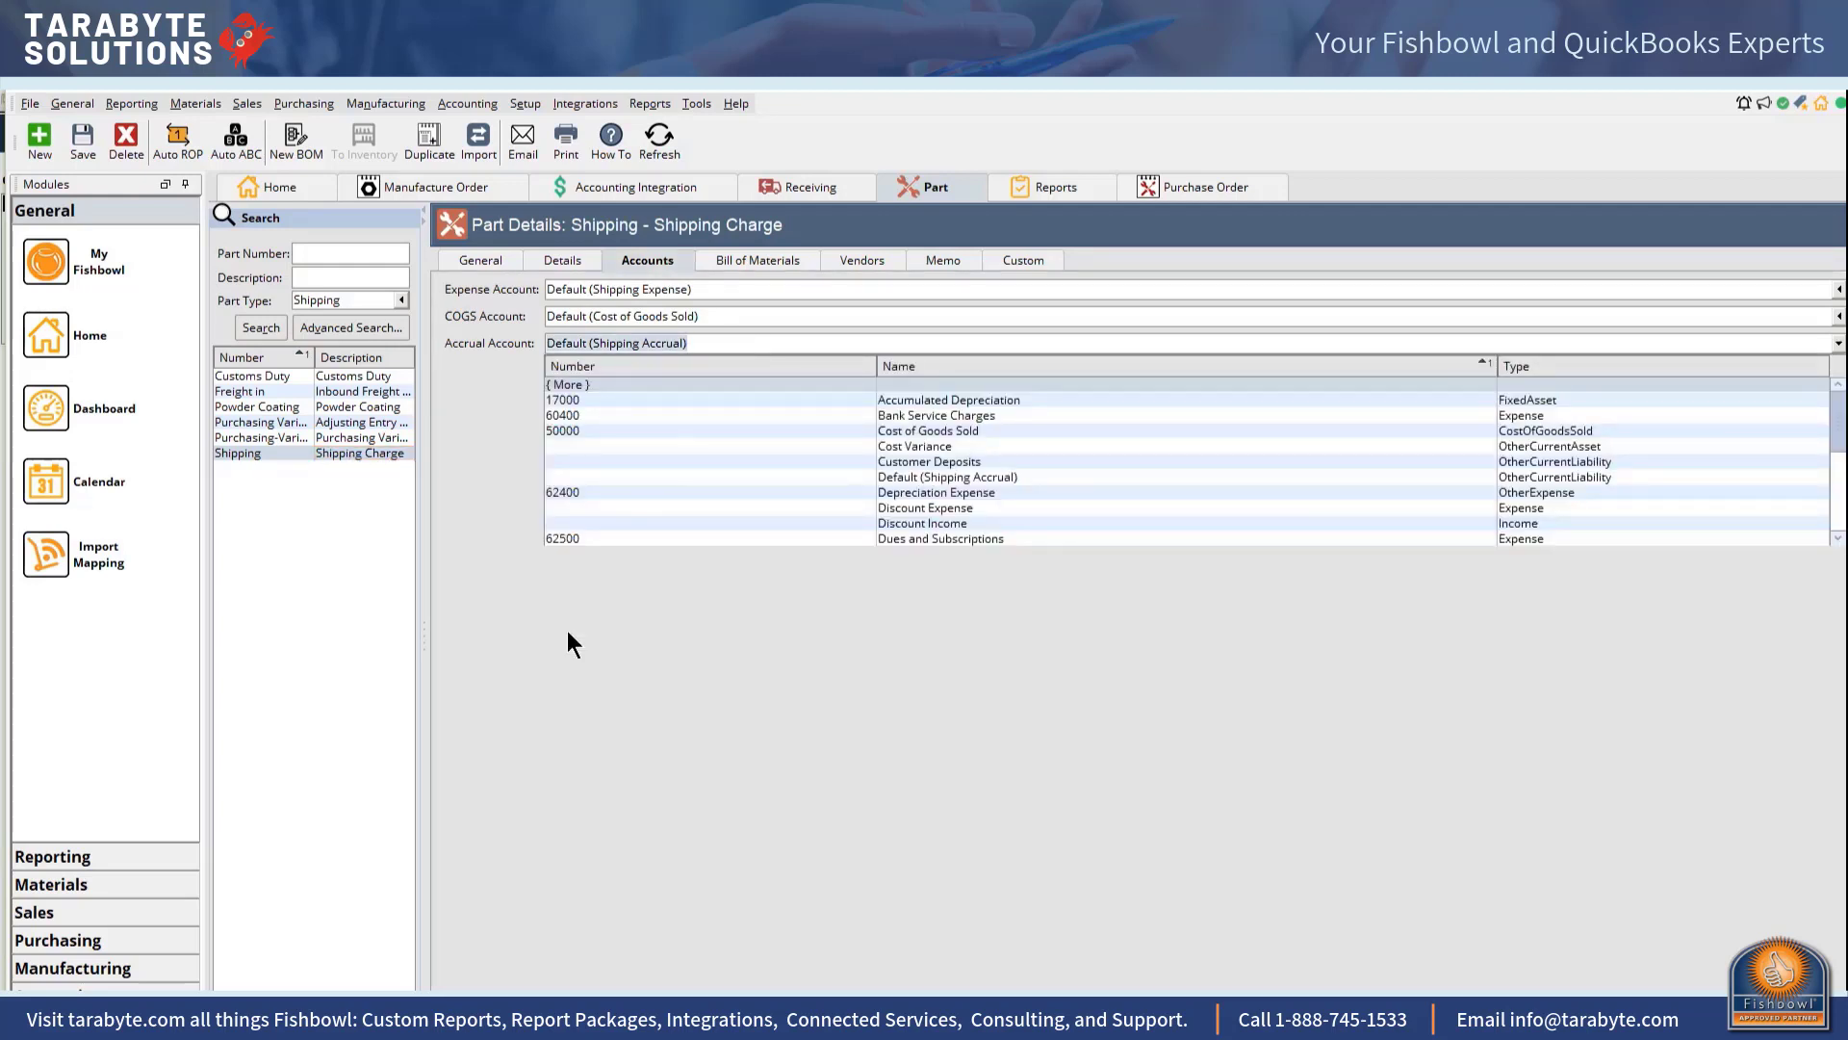
left_click(518, 688)
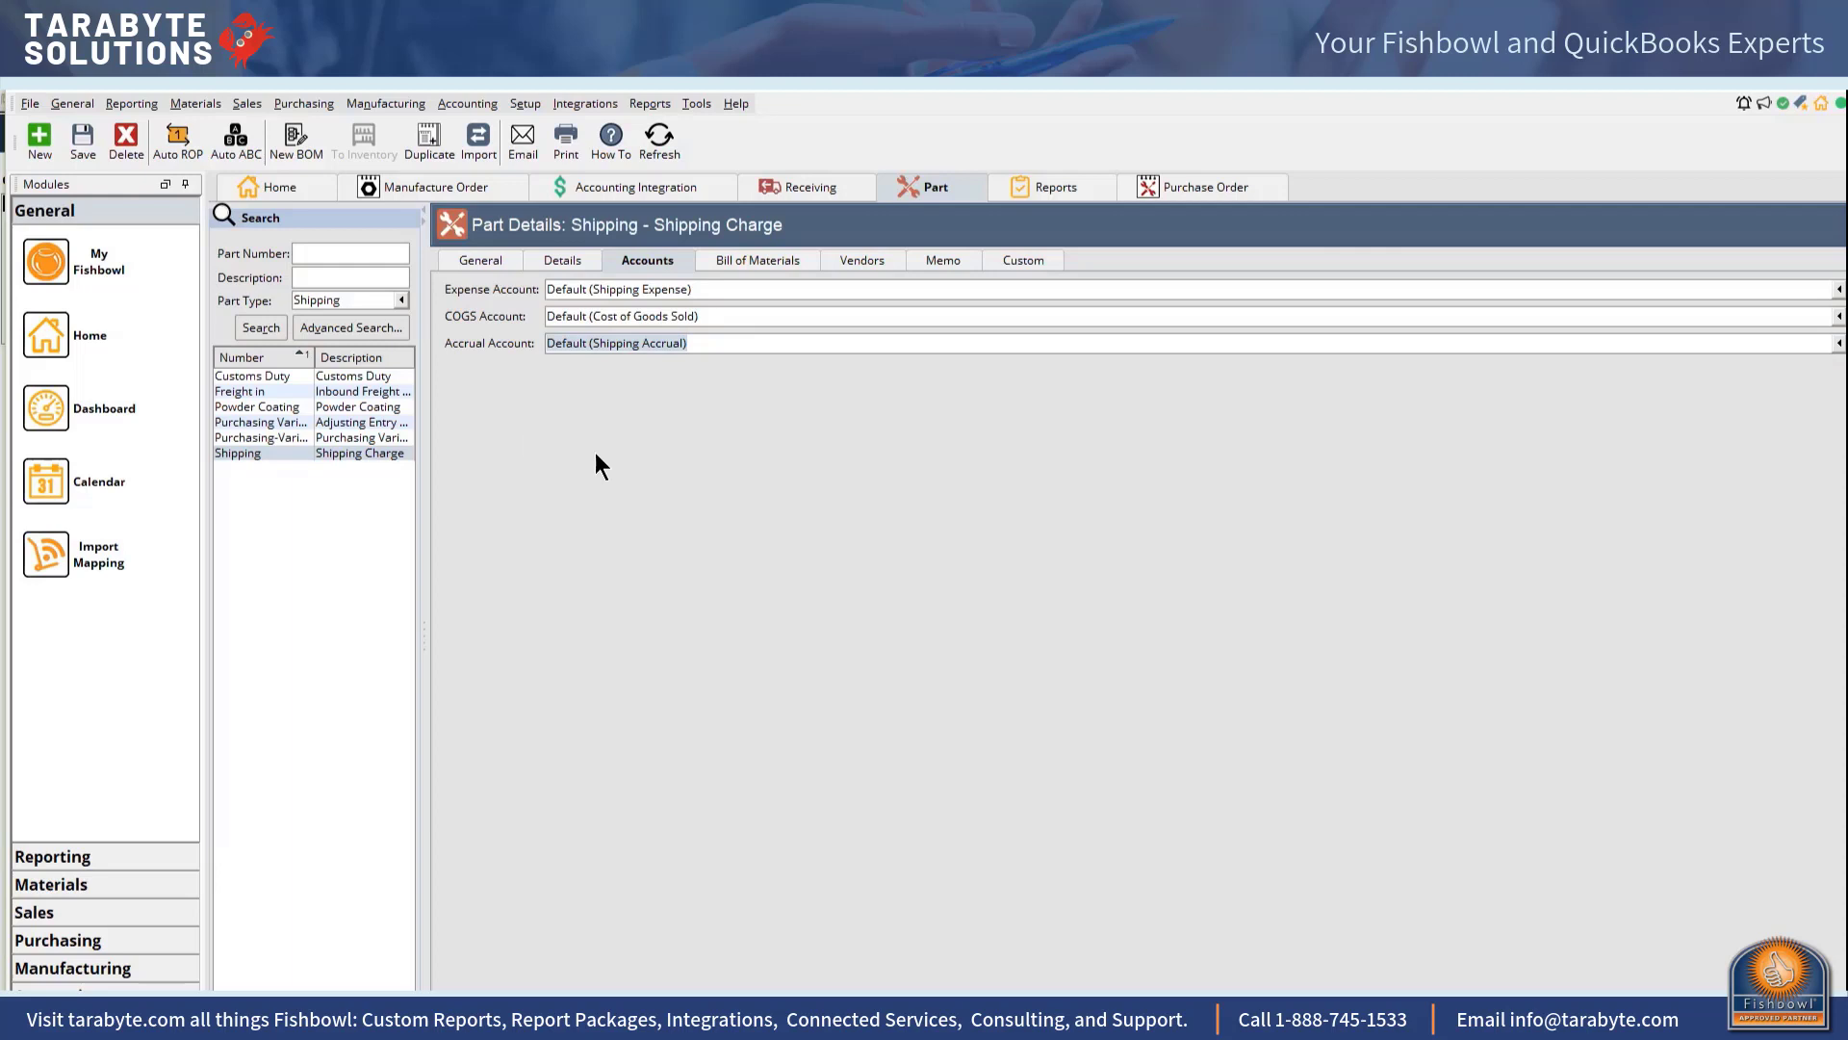
Step: Change the Shipping part's accrual account to Shipping Accrual and save it
left_click(711, 342)
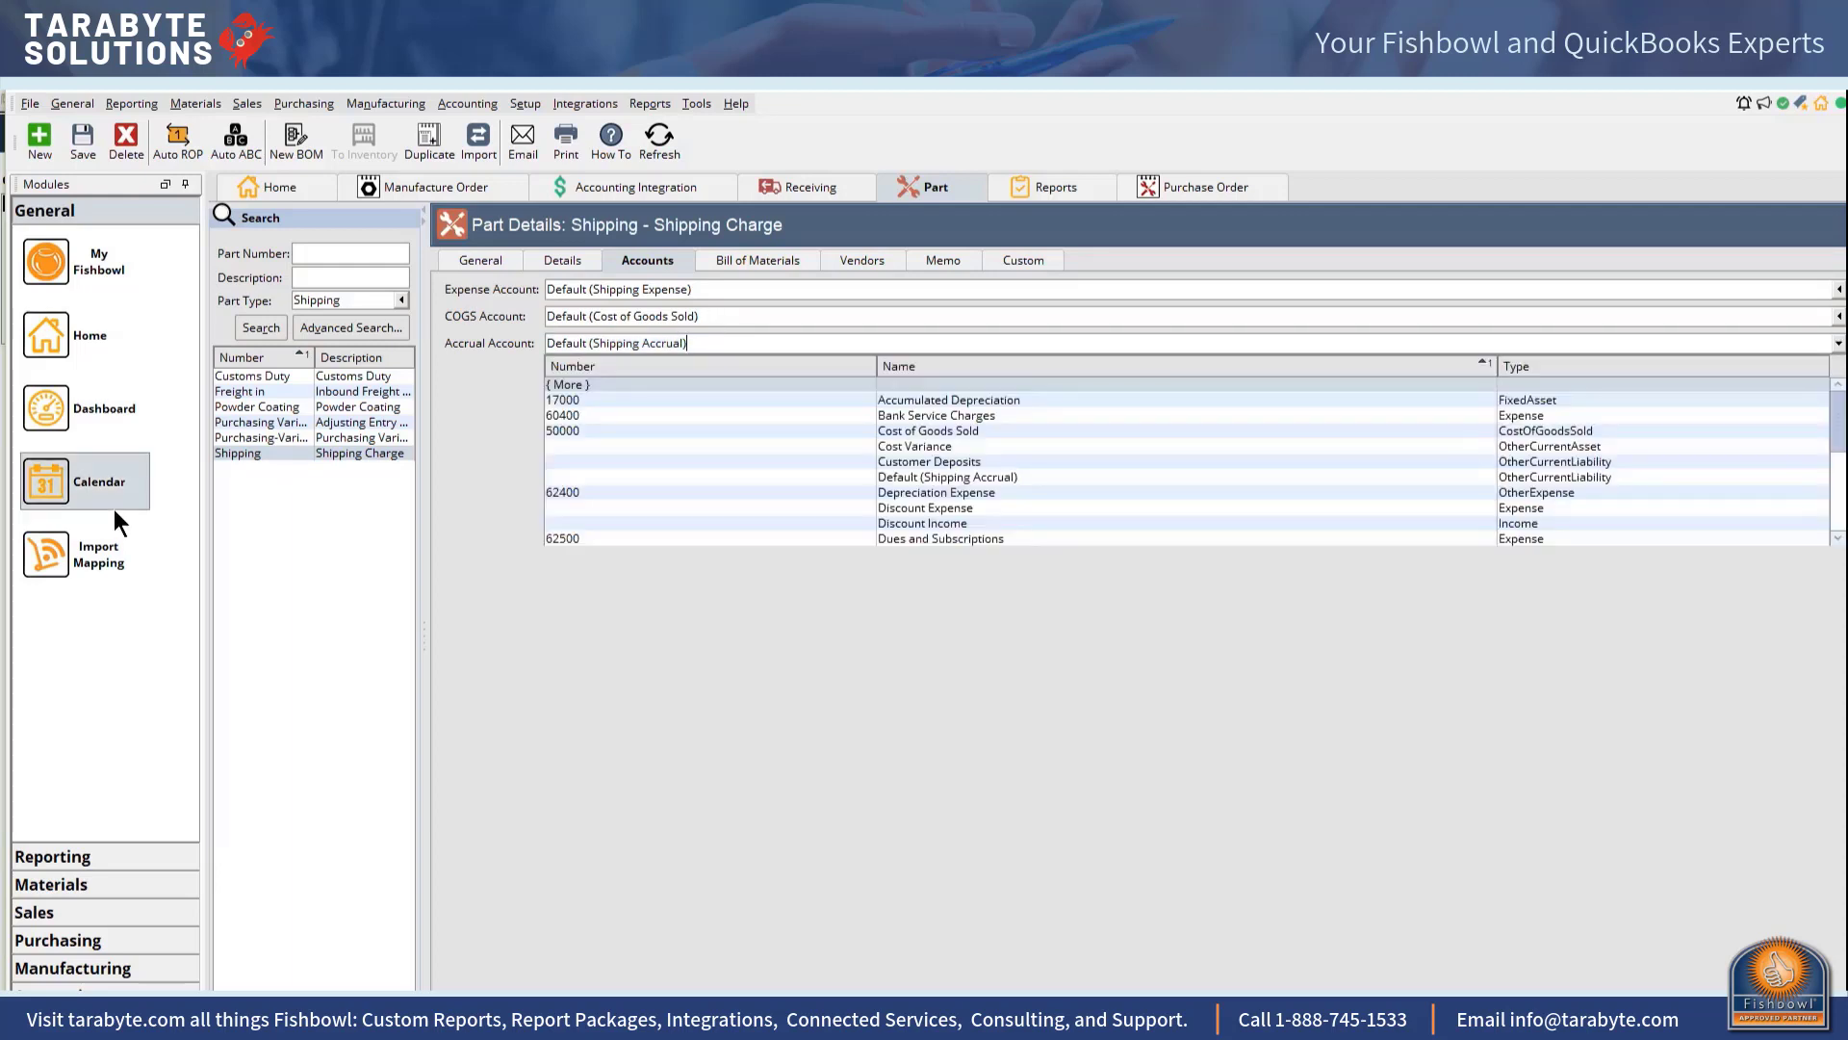
key("BackSpace")
key("BackSpace")
key("BackSpace")
key("BackSpace")
key("BackSpace")
key("BackSpace")
key("BackSpace")
key("BackSpace")
key("BackSpace")
key("BackSpace")
key("BackSpace")
key("BackSpace")
key("BackSpace")
key("BackSpace")
key("BackSpace")
key("BackSpace")
key("BackSpace")
key("BackSpace")
key("BackSpace")
key("BackSpace")
key("BackSpace")
key("BackSpace")
key("BackSpace")
key("BackSpace")
key("BackSpace")
key("BackSpace")
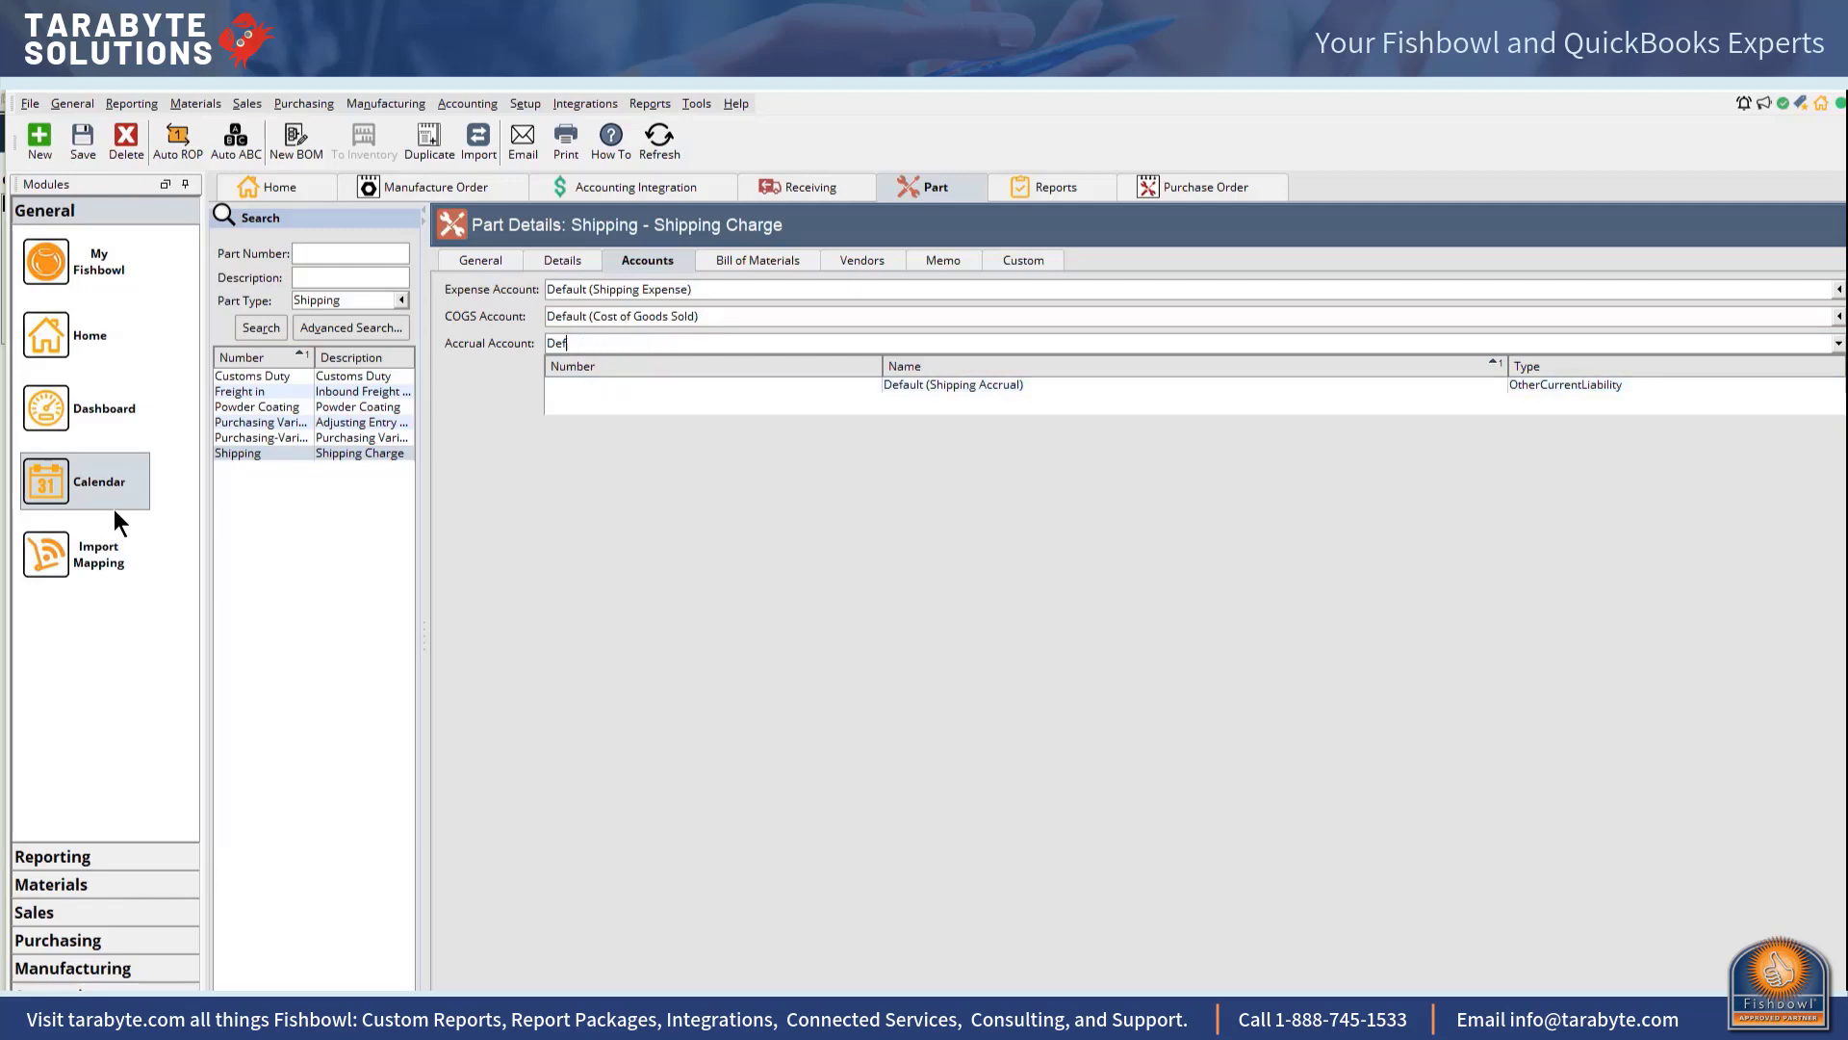
type("sh")
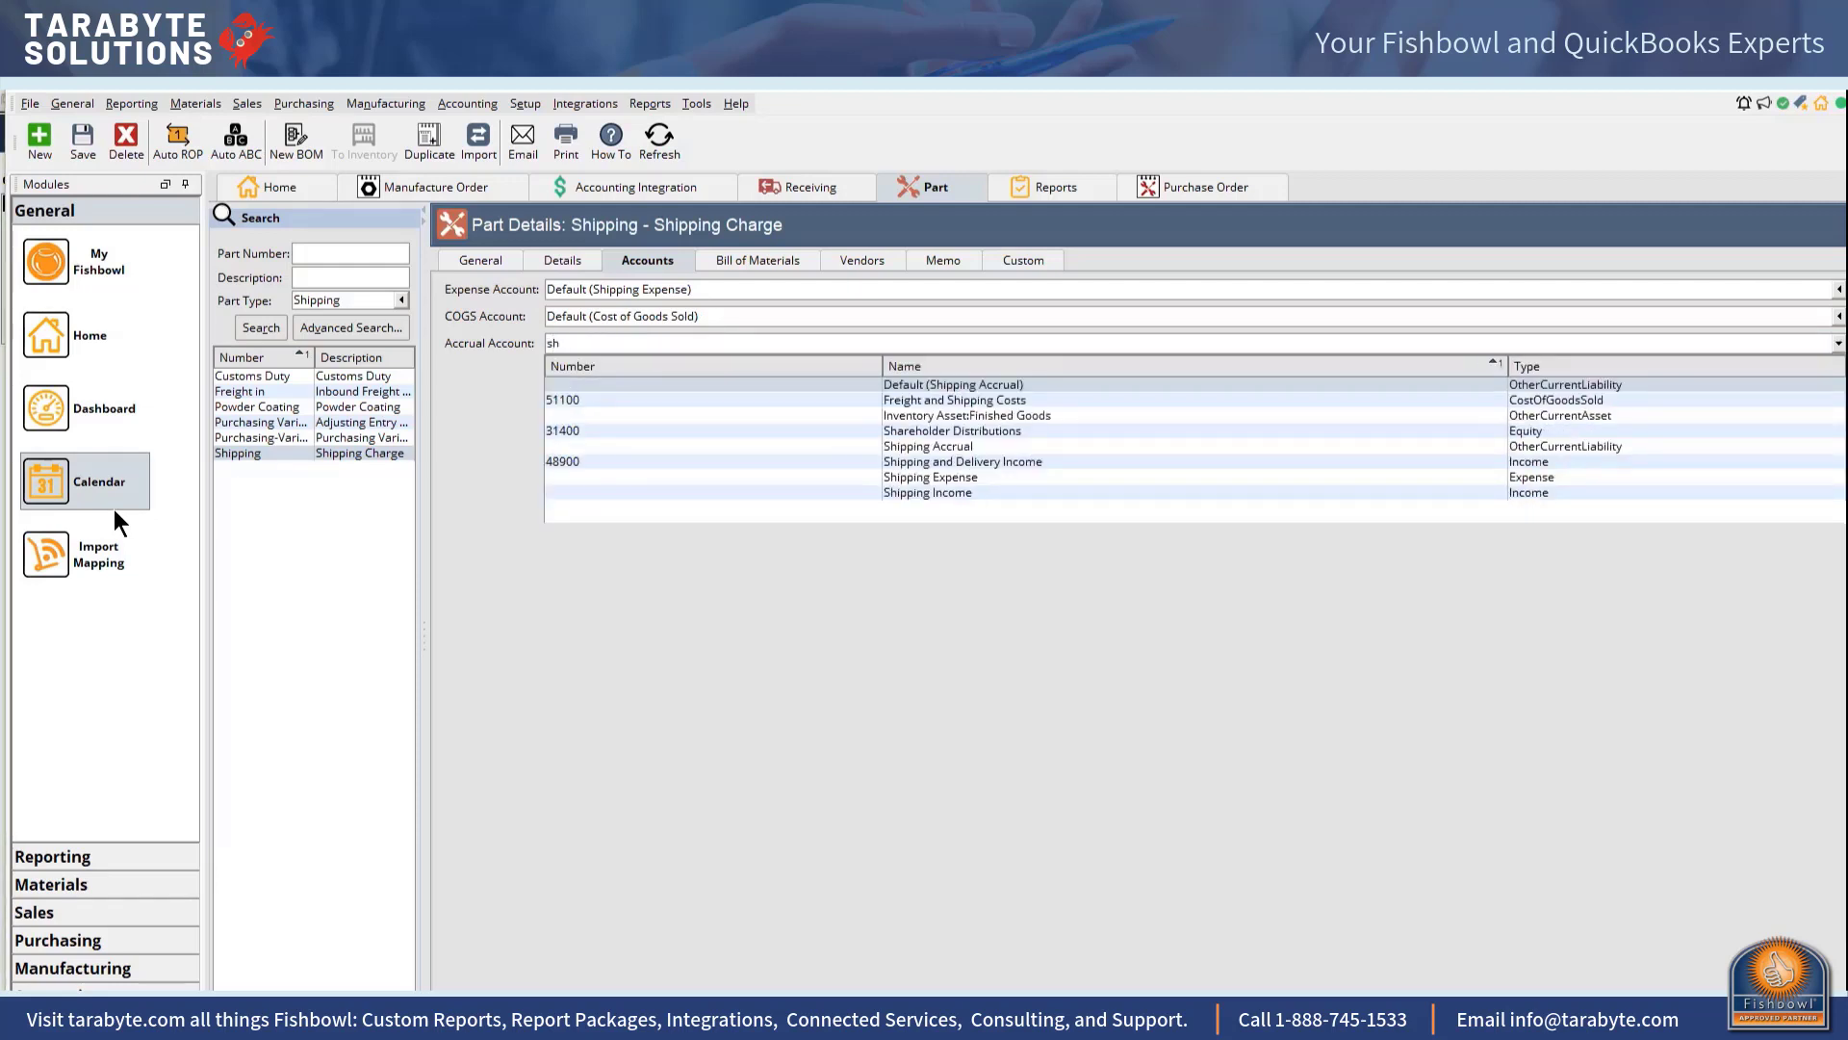
type("ipp")
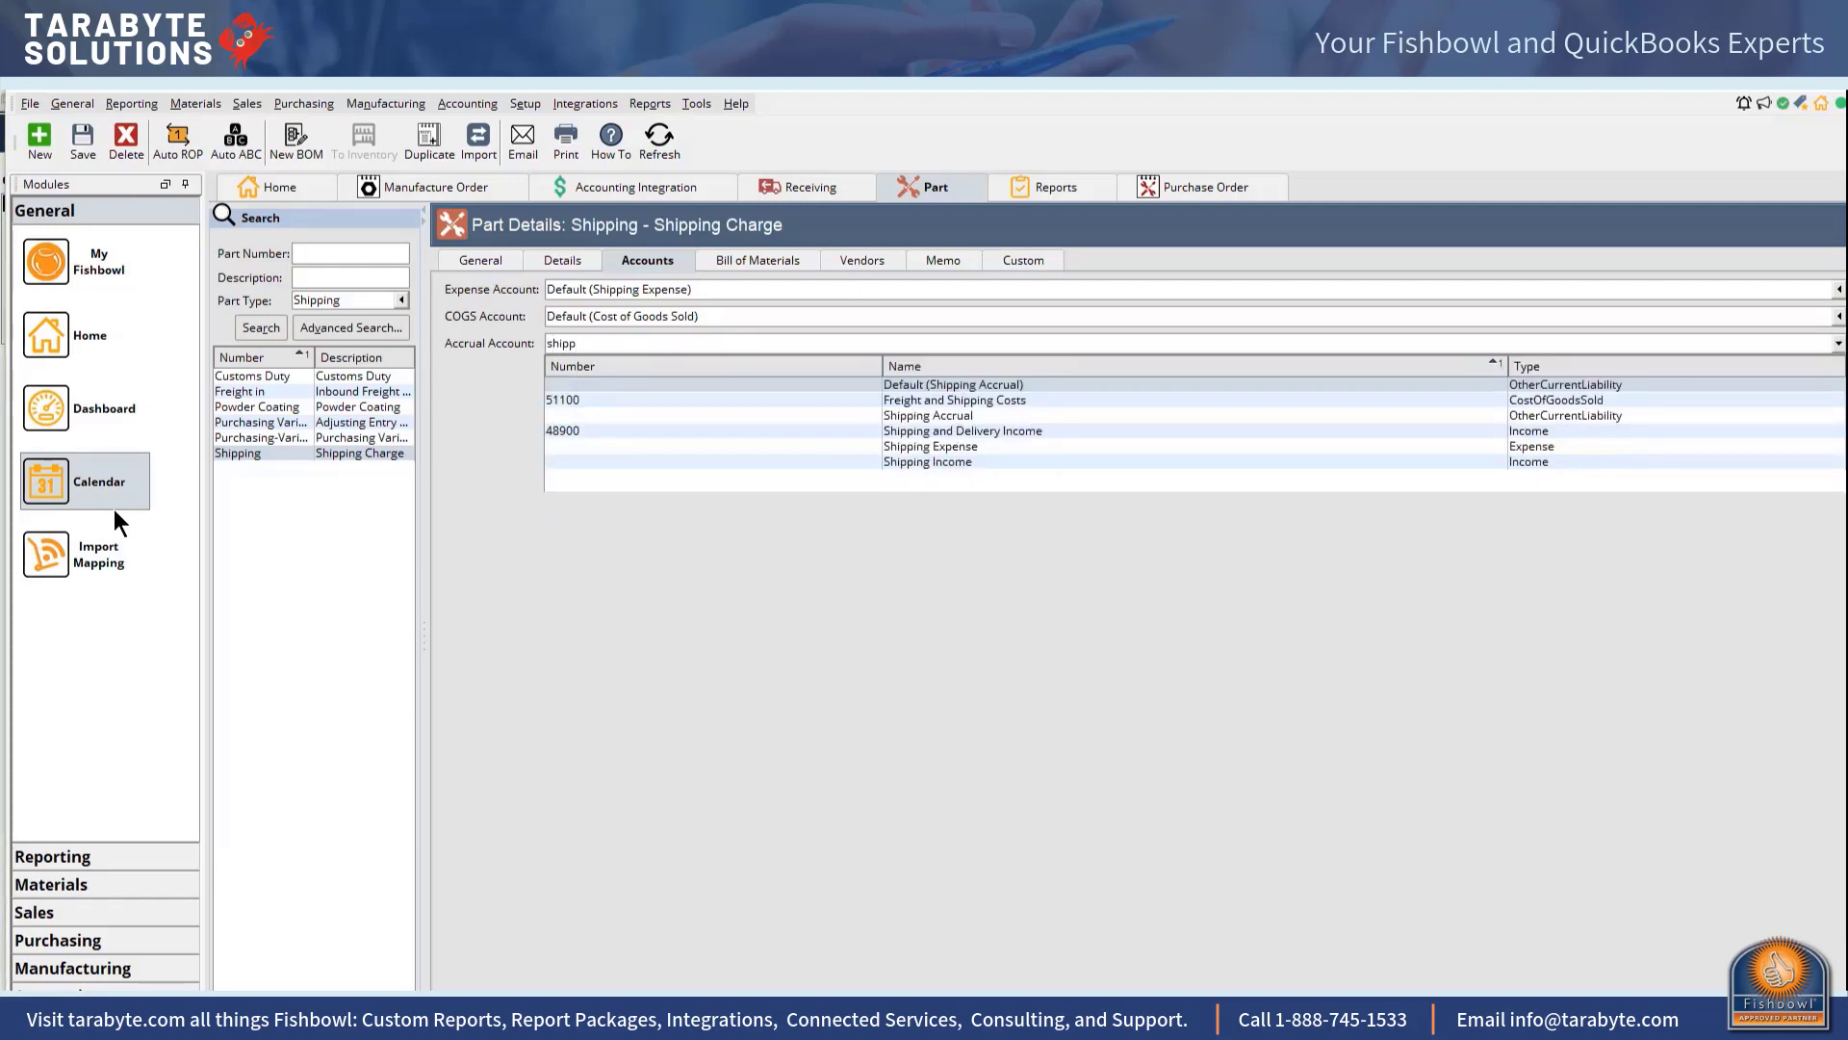
left_click(915, 415)
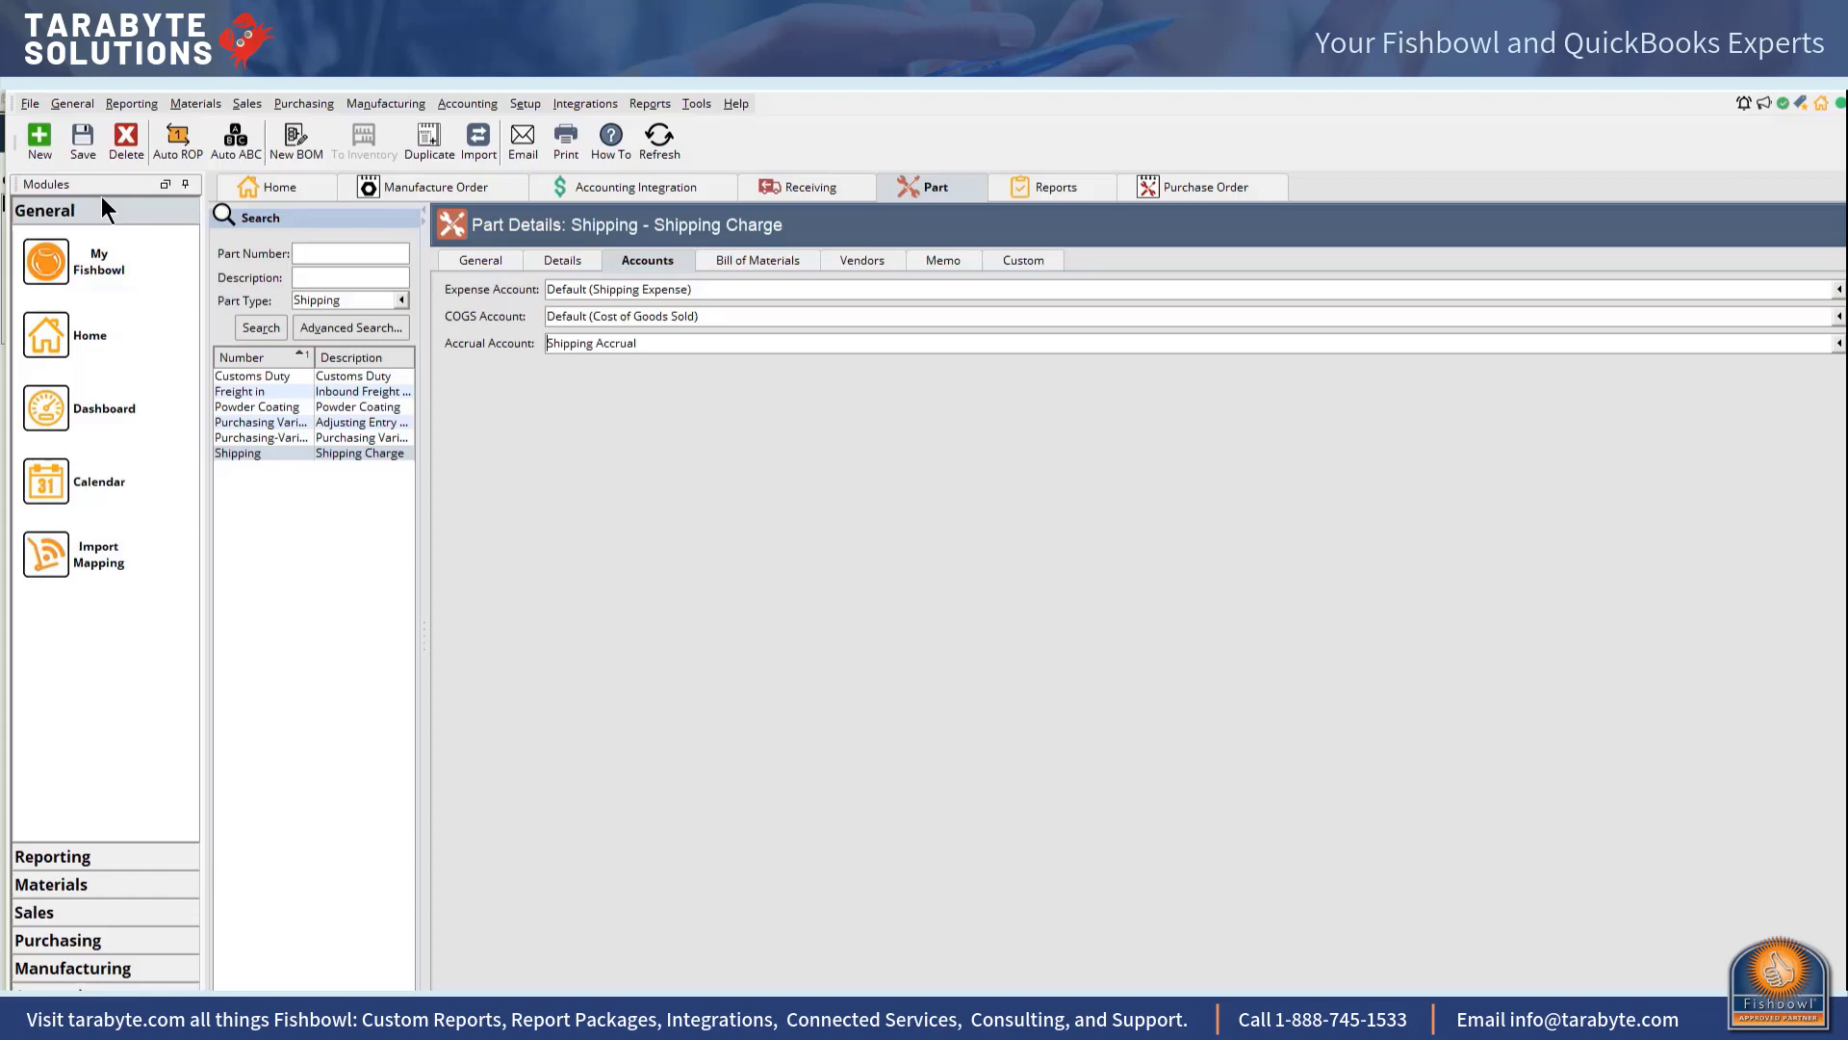
left_click(85, 147)
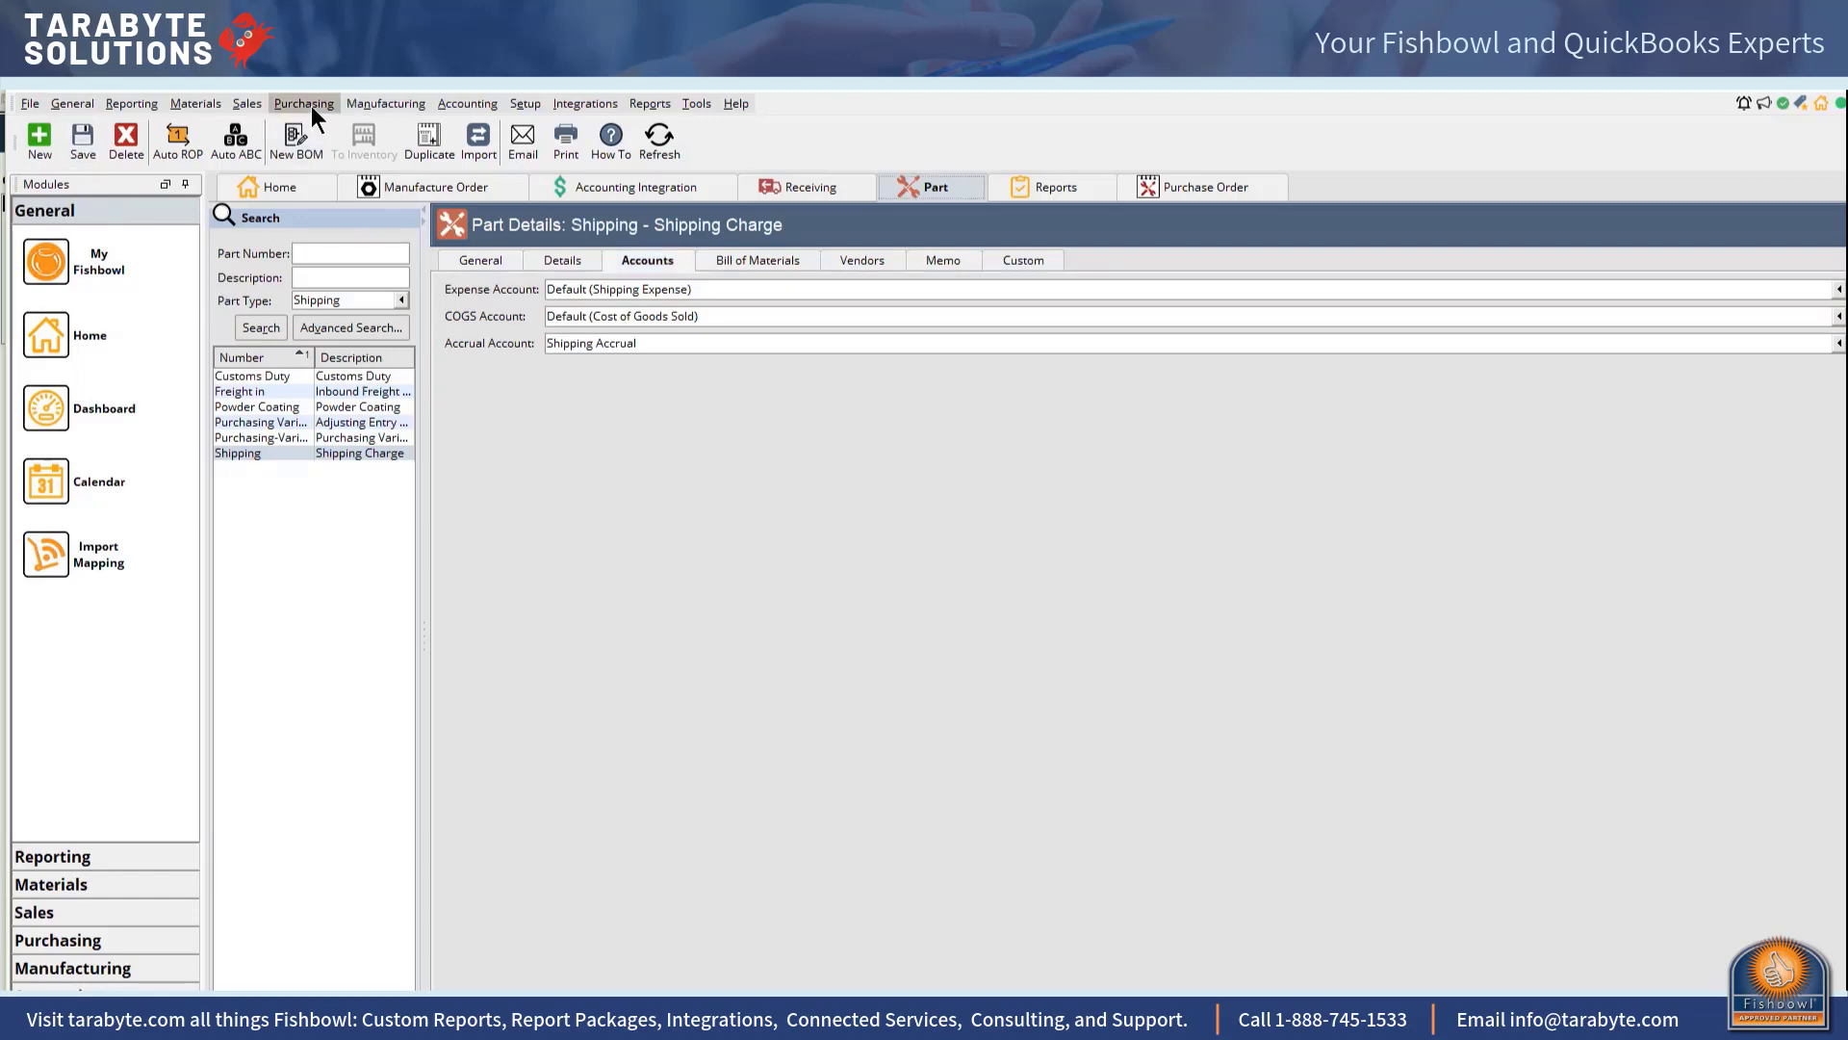
Step: Reconcile received PO 10204 with bill date 4/19/2020 and continue to Add Items
left_click(804, 187)
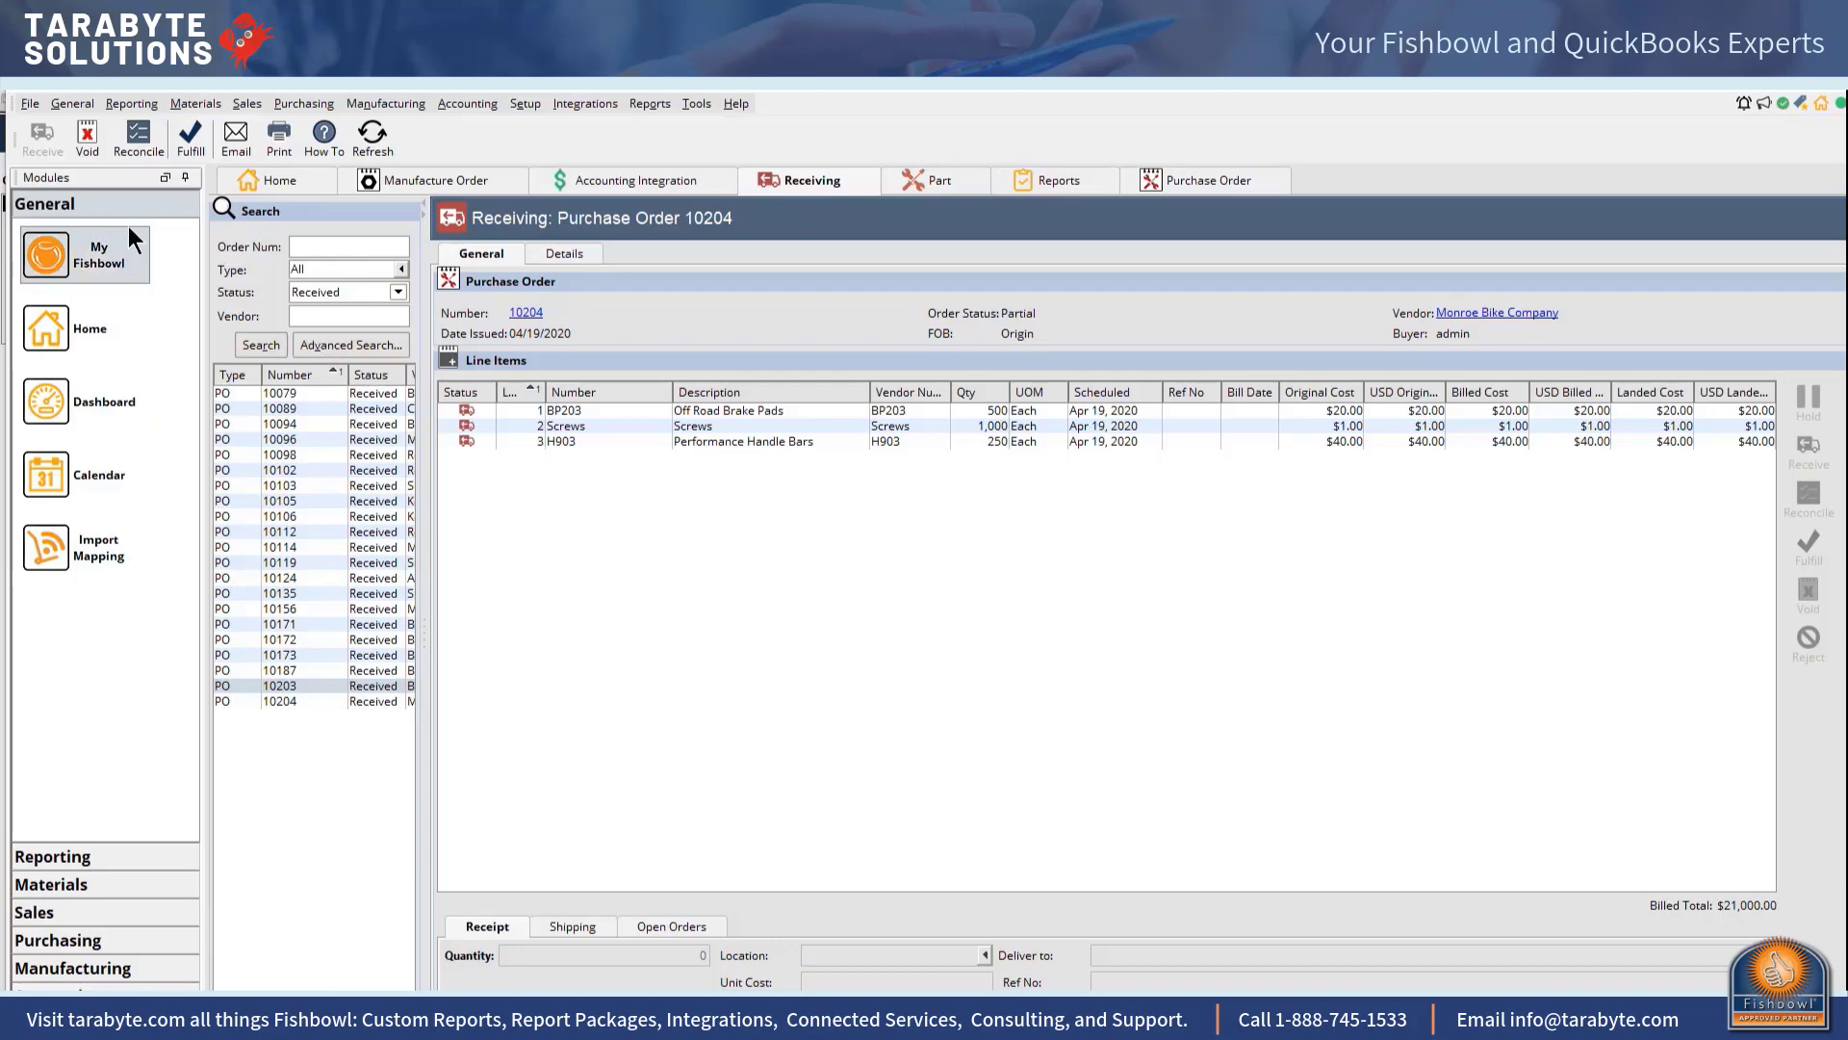
left_click(136, 127)
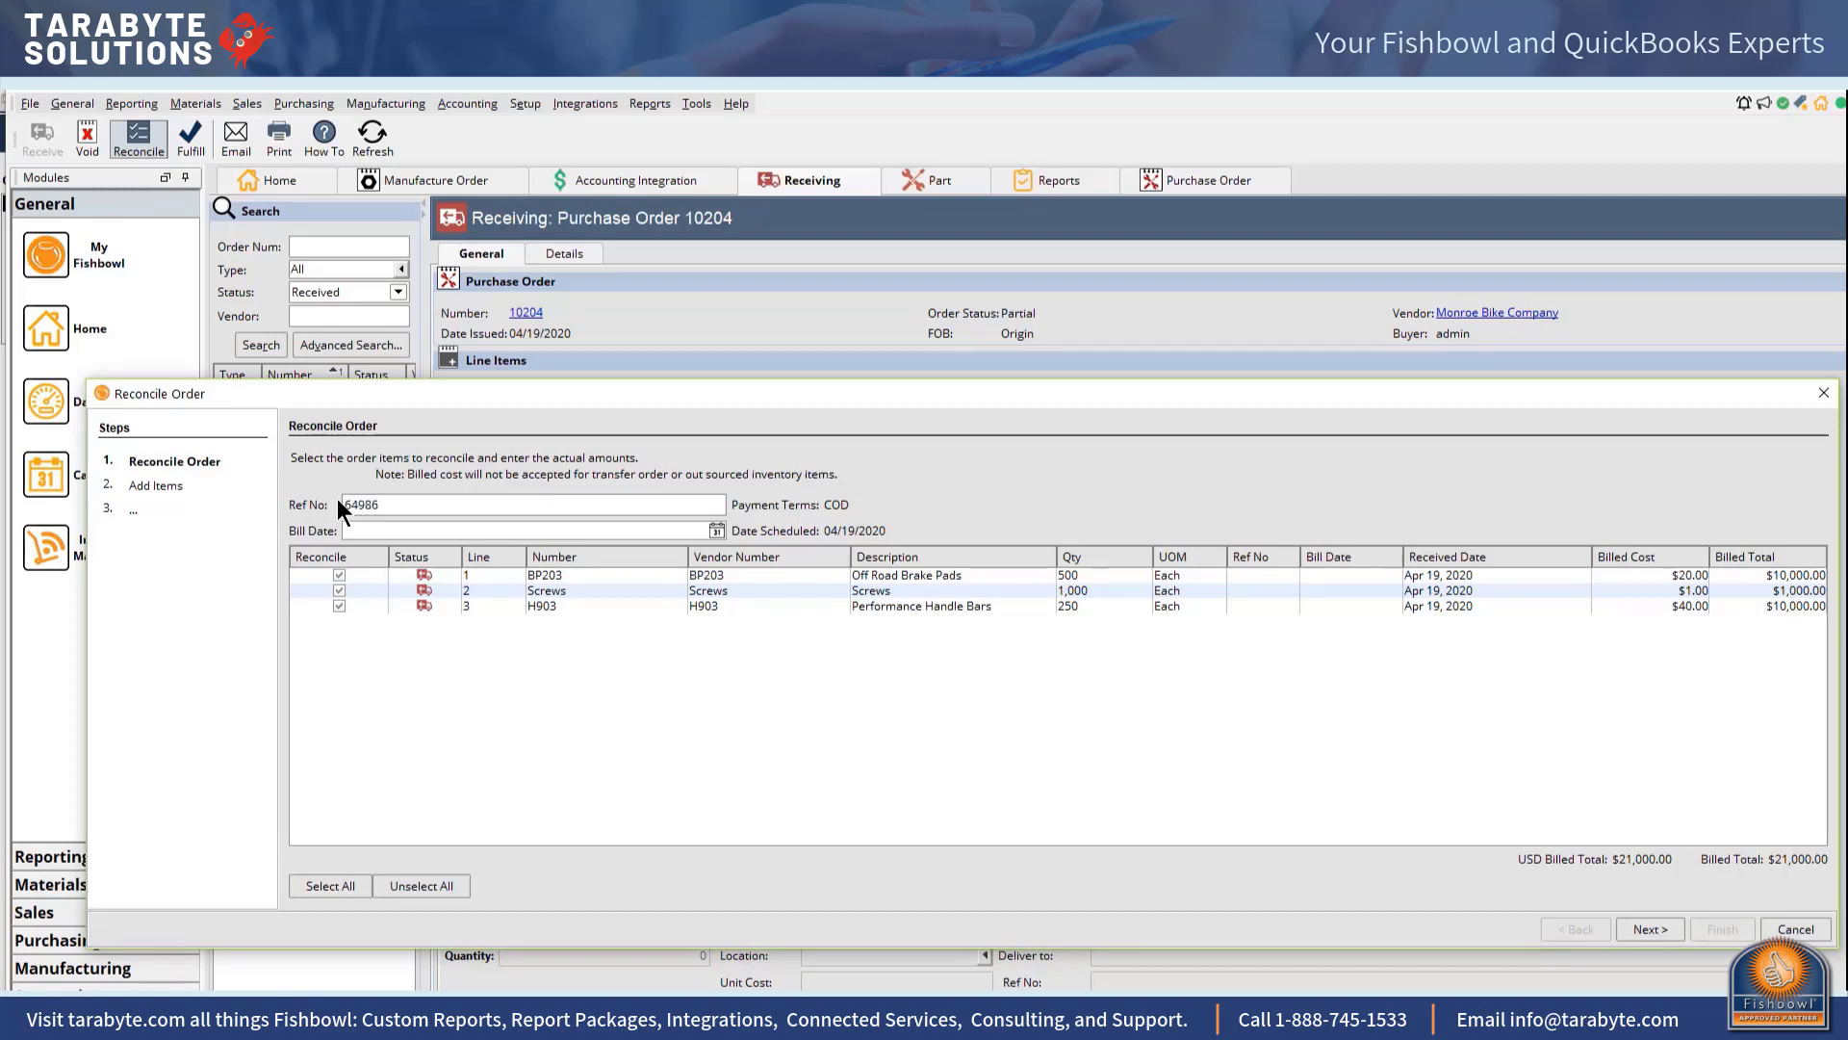
left_click(393, 526)
type("4/19/2020")
key("Tab")
left_click(1640, 931)
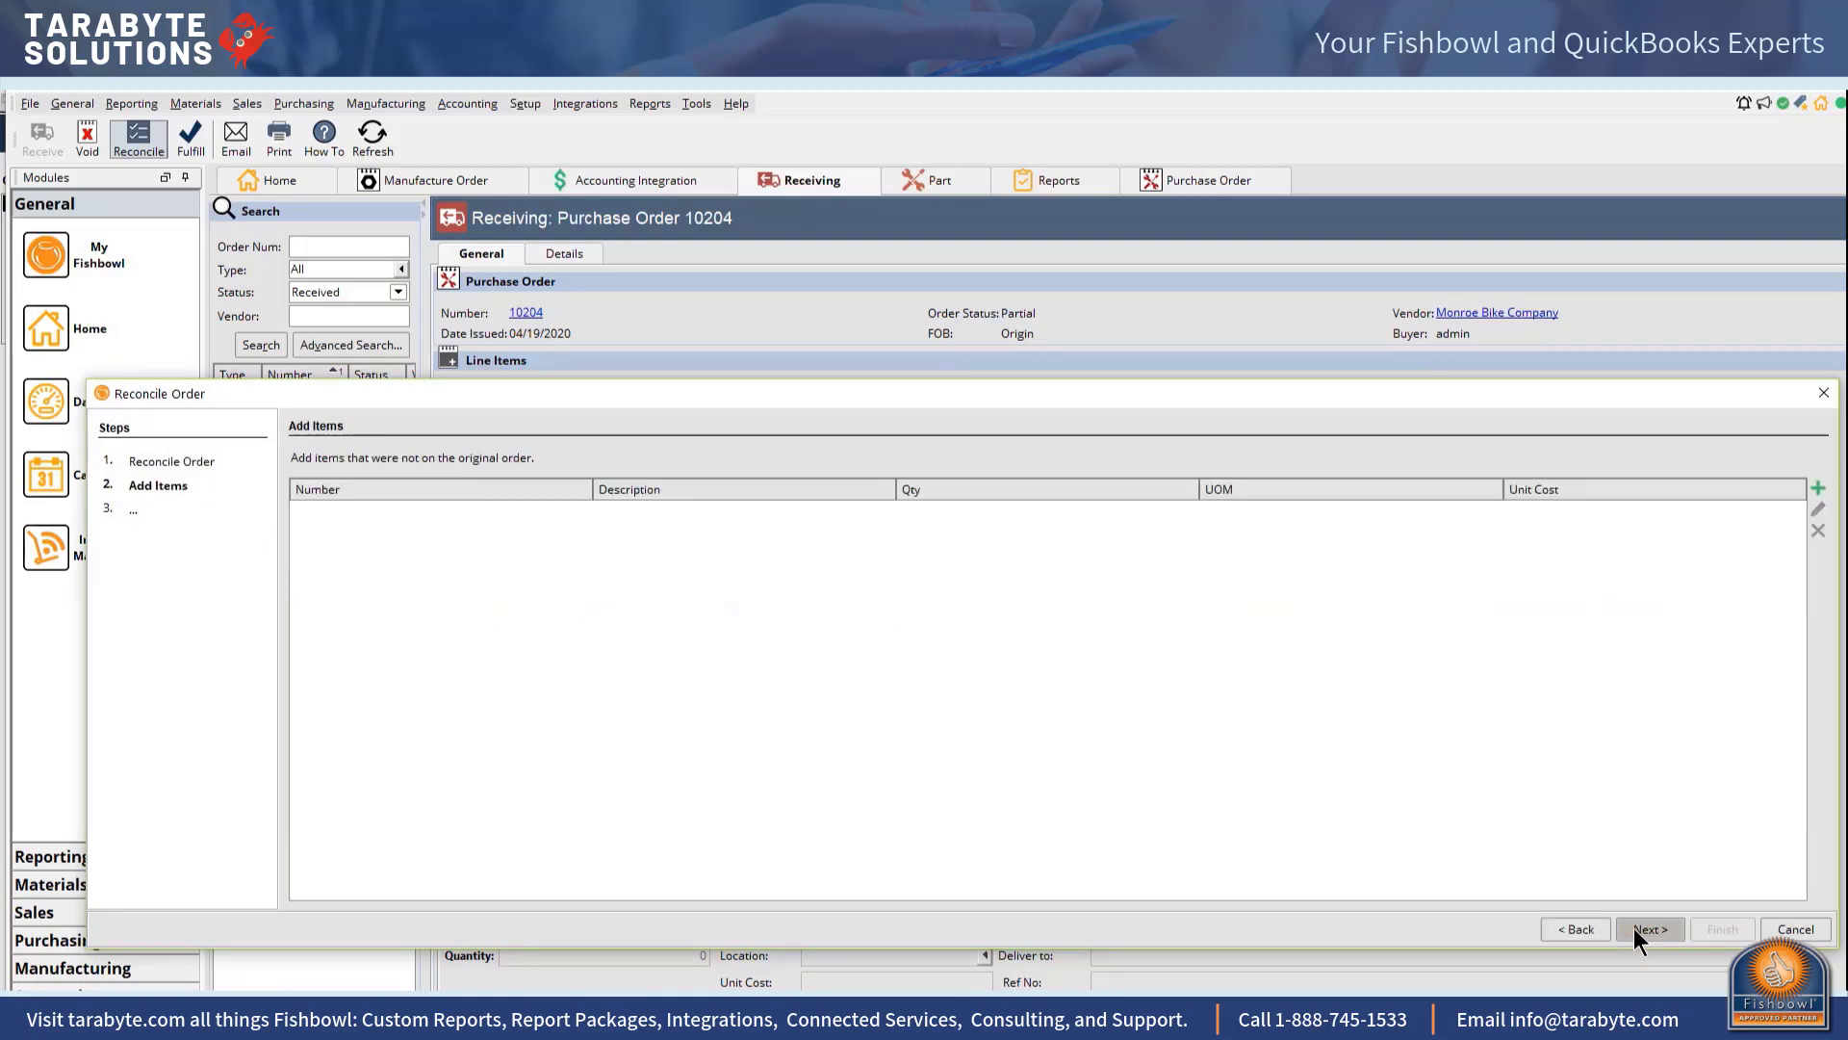
Step: Add Freight in at a $5,000 unit cost, kept off the vendor bill
left_click(1818, 488)
left_click(1001, 497)
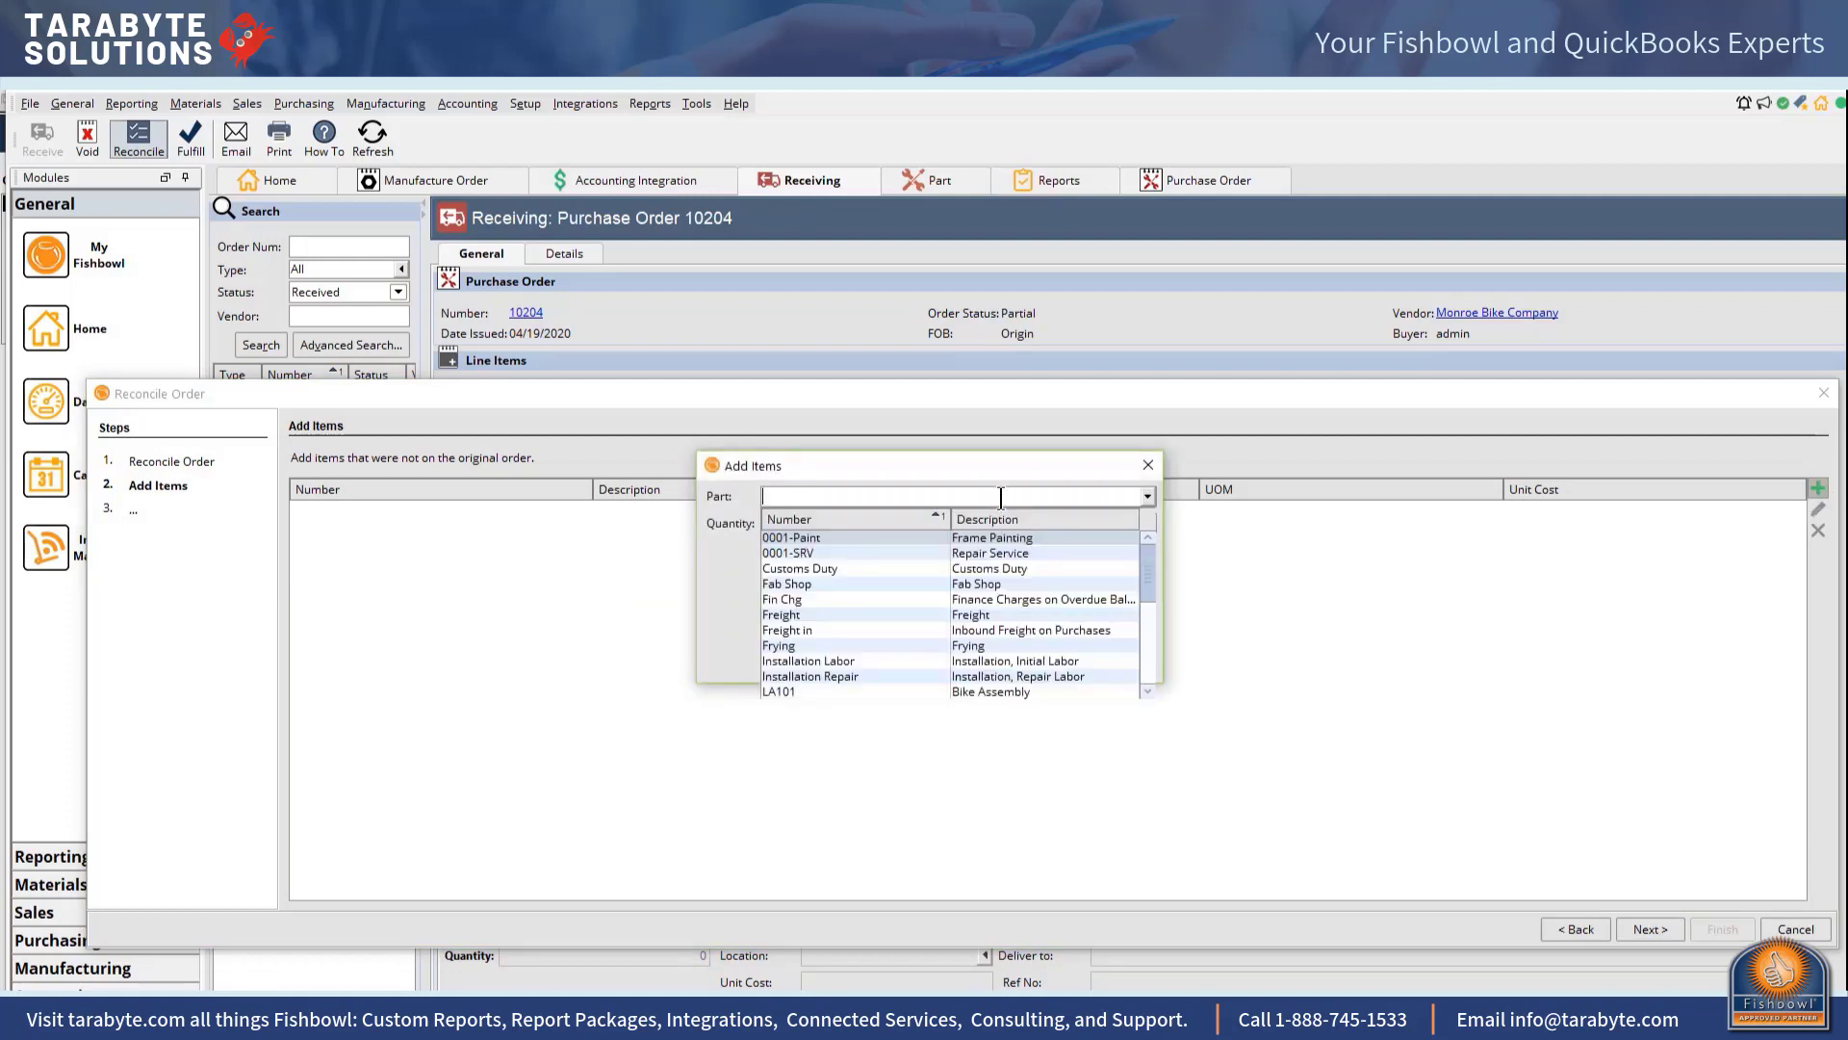
type("fre")
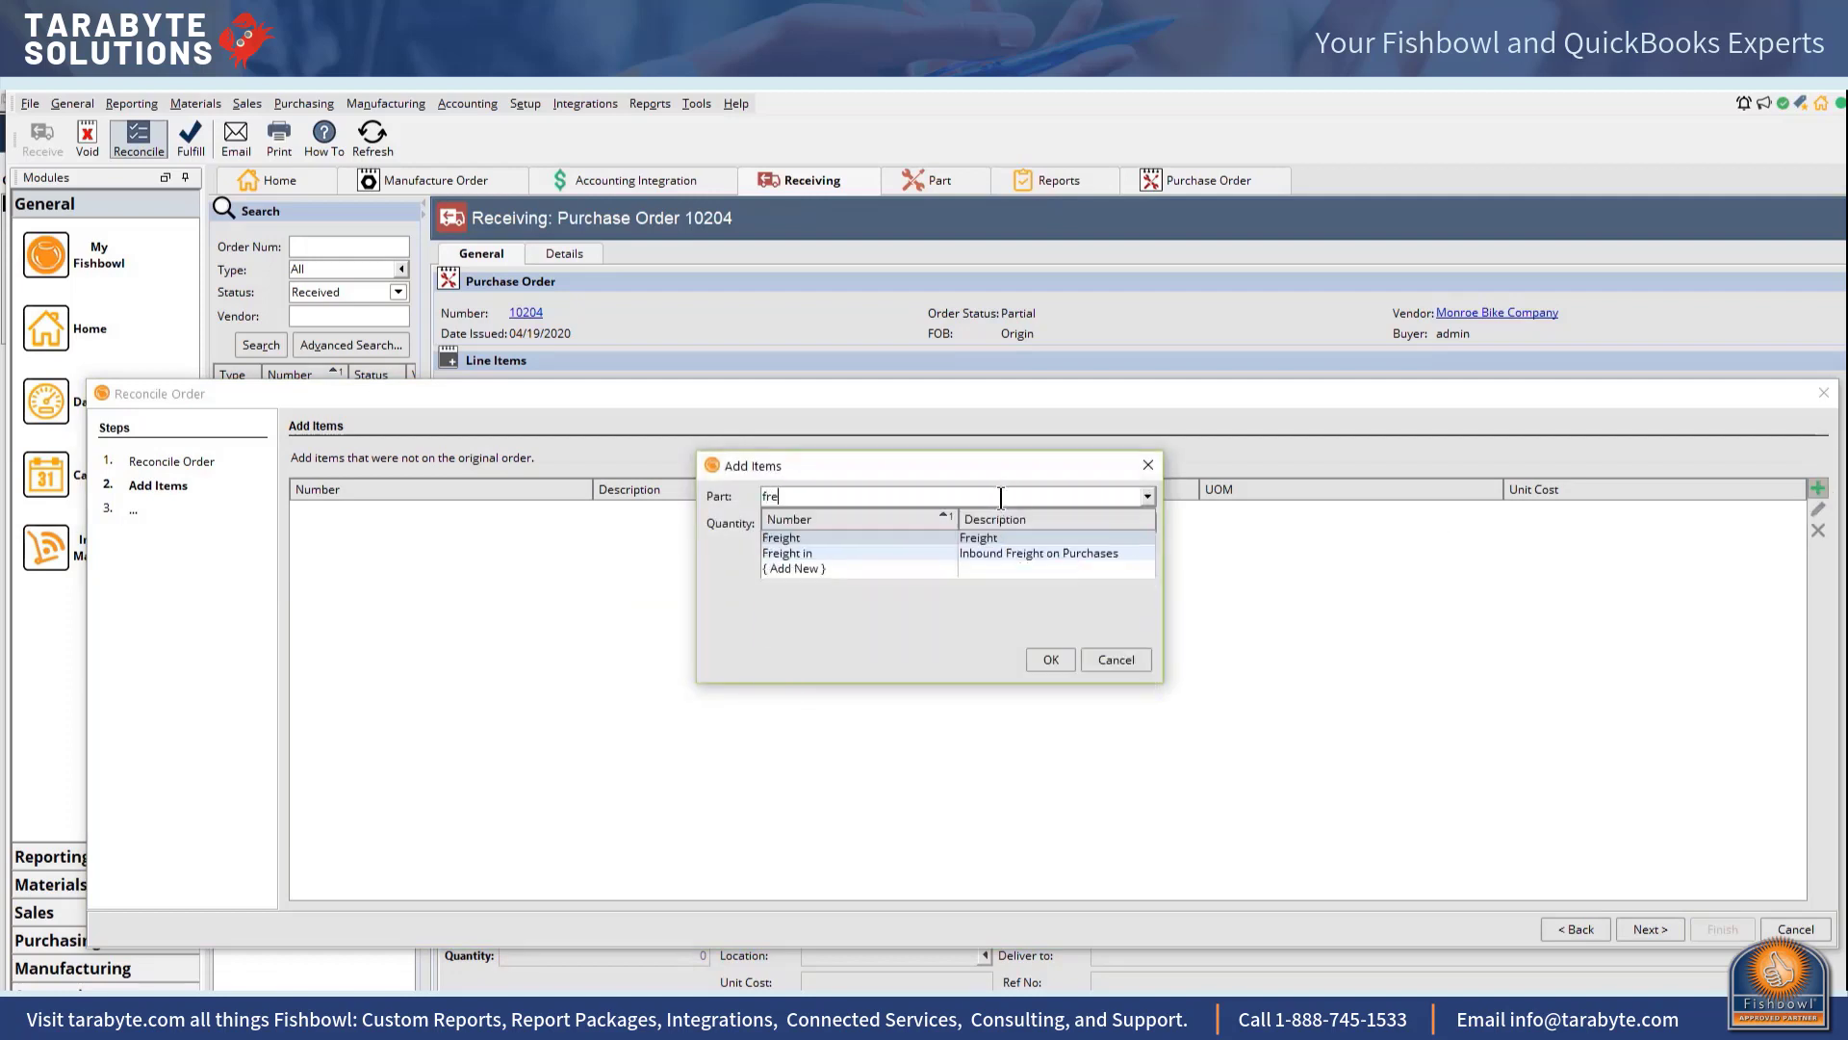
left_click(842, 553)
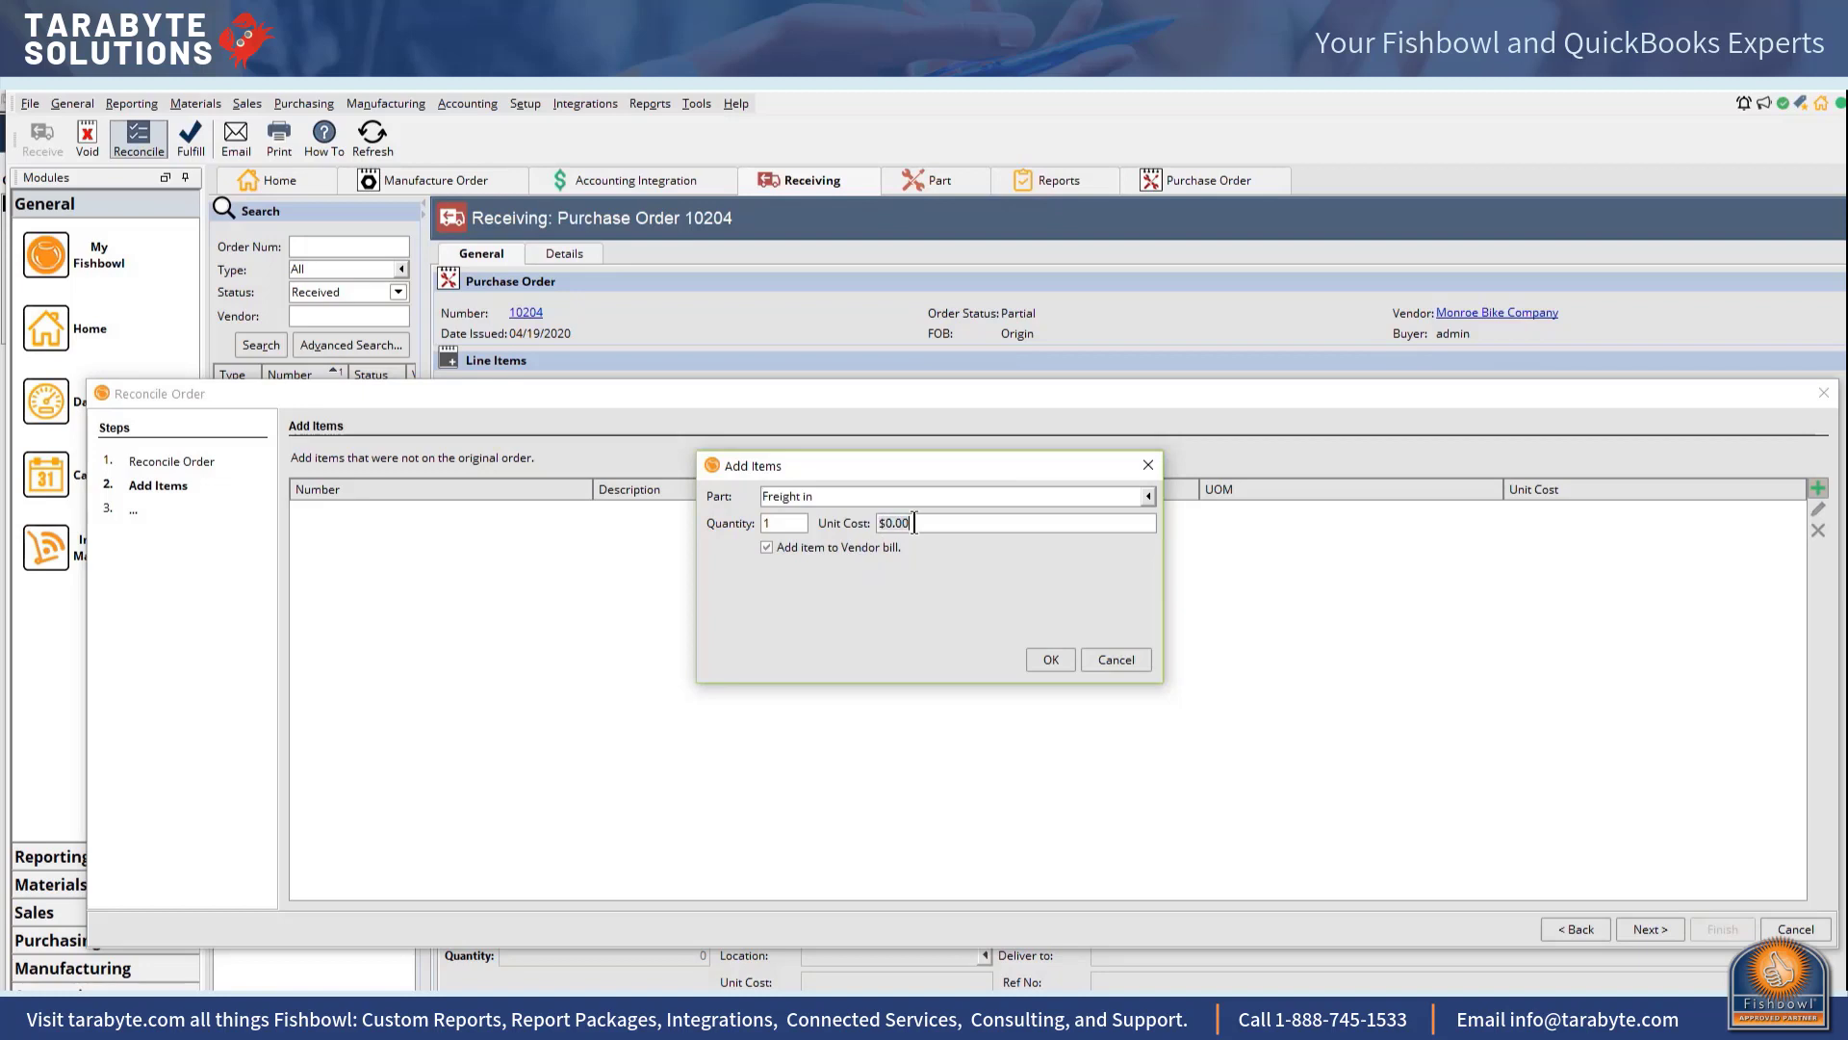
key("BackSpace")
key("BackSpace")
key("BackSpace")
key("BackSpace")
key("BackSpace")
type("5000")
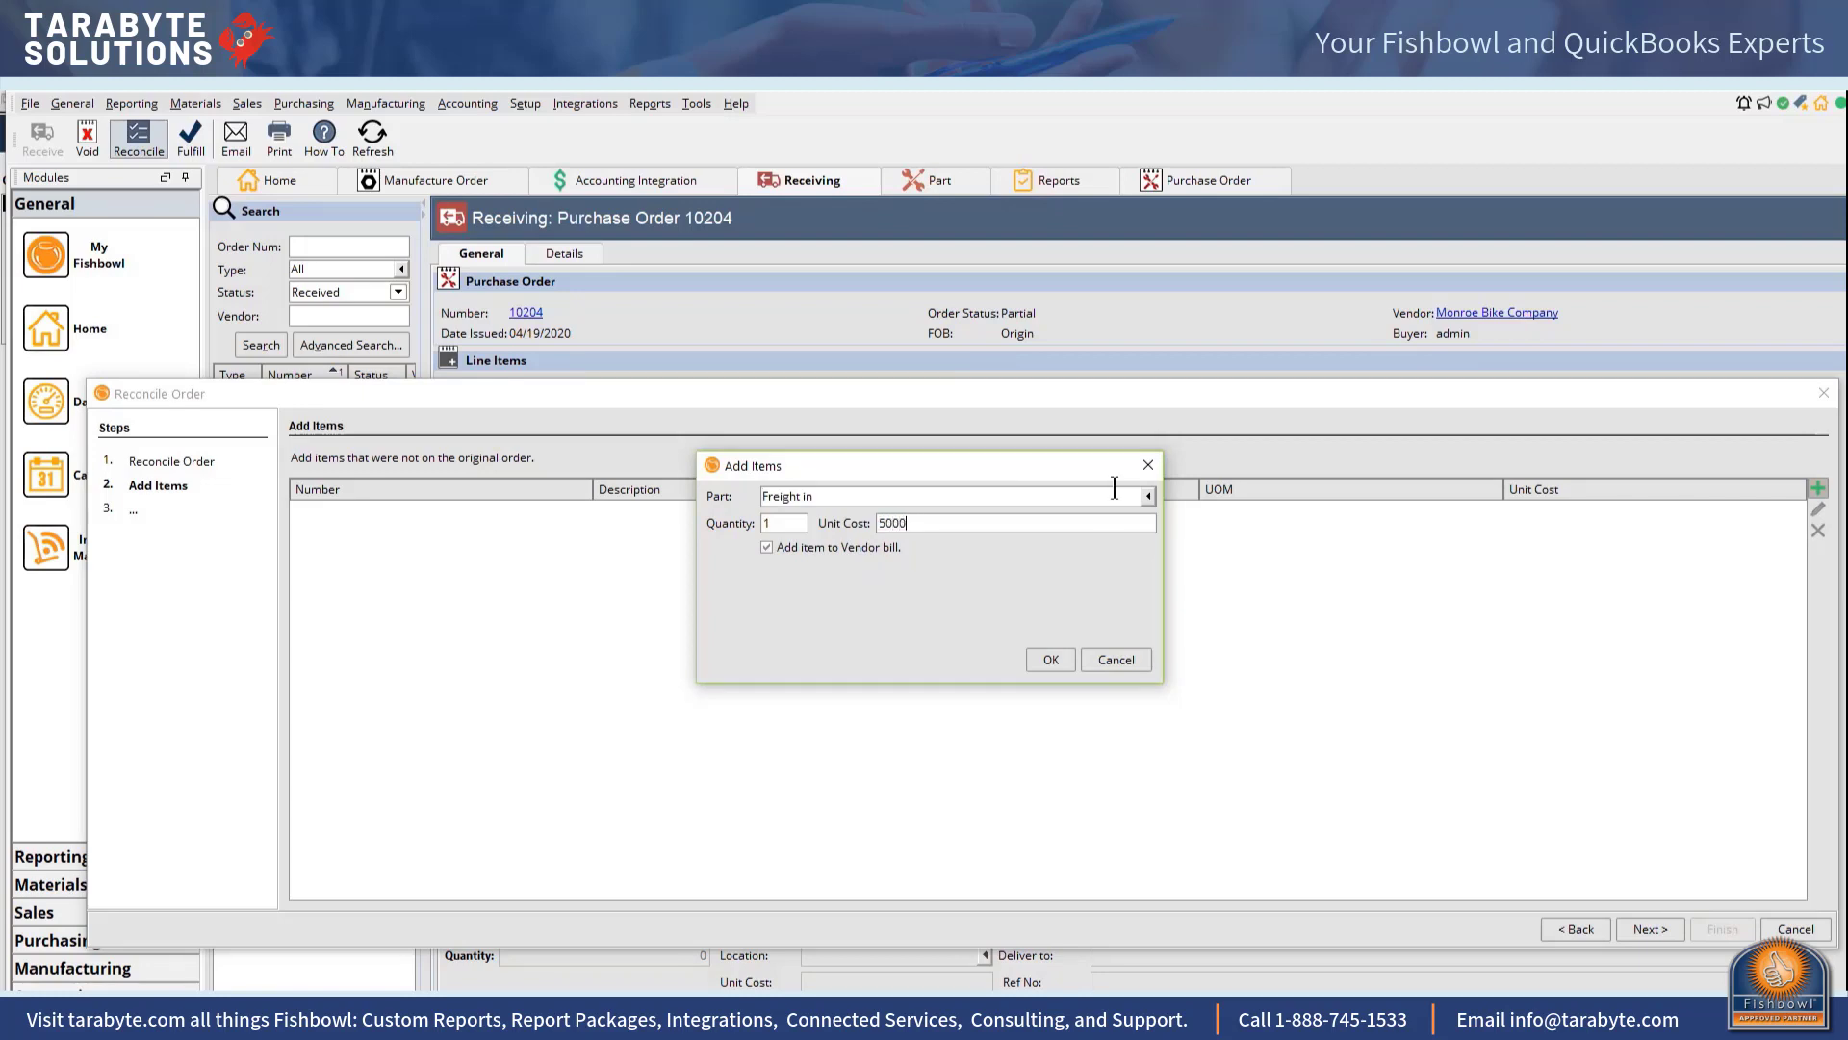
key("Tab")
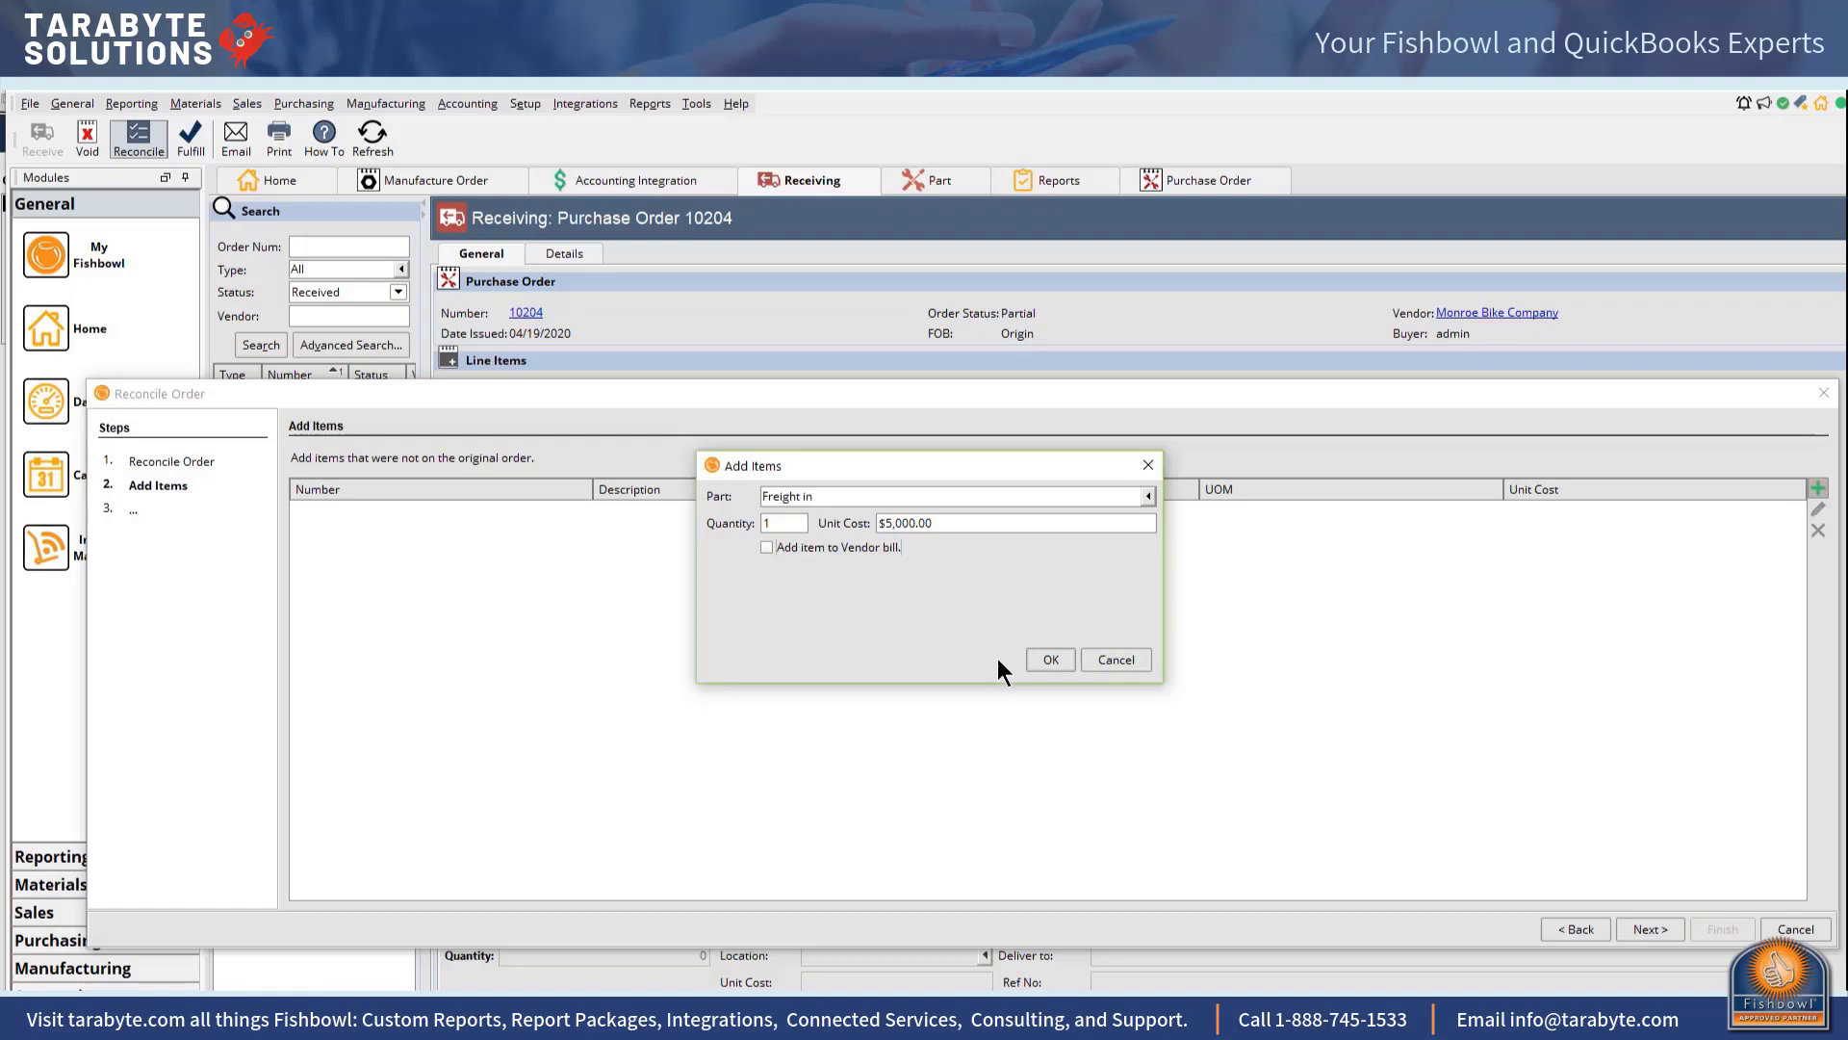
left_click(1049, 660)
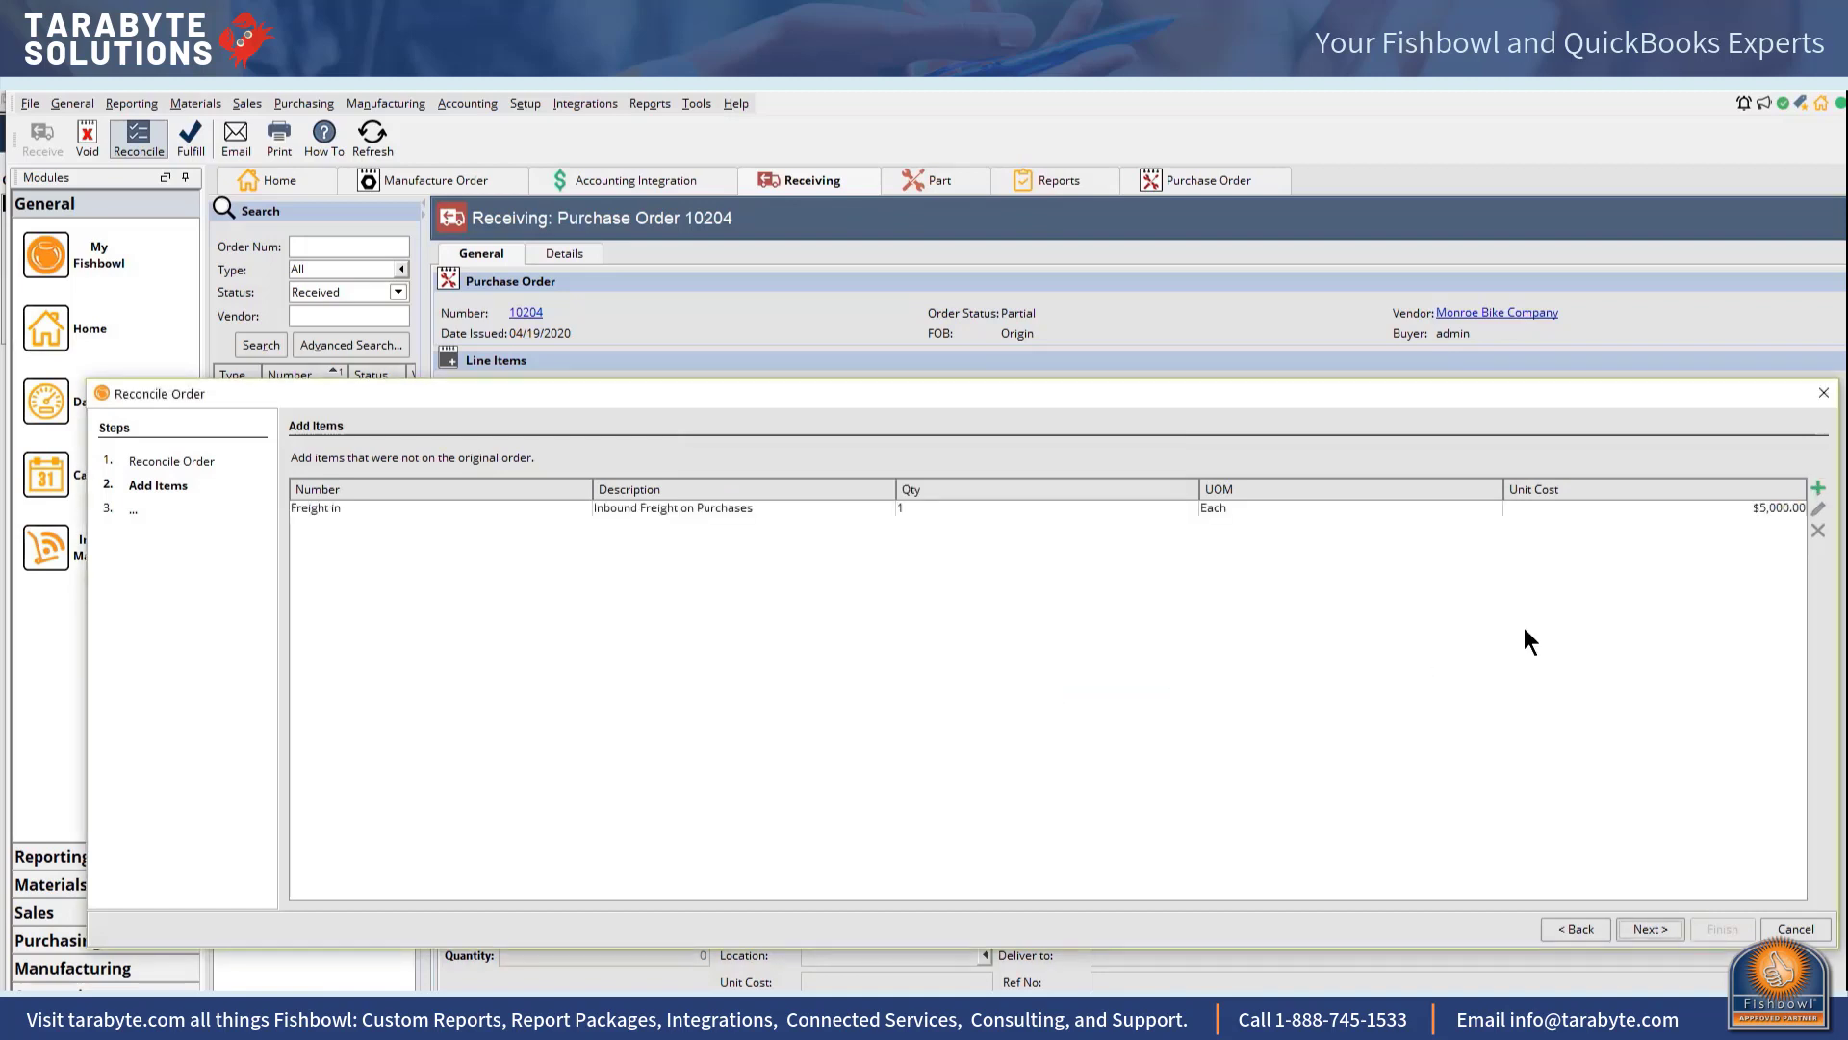
Step: Add Customs Duty at a $1,000 unit cost, kept off the vendor bill
left_click(1817, 489)
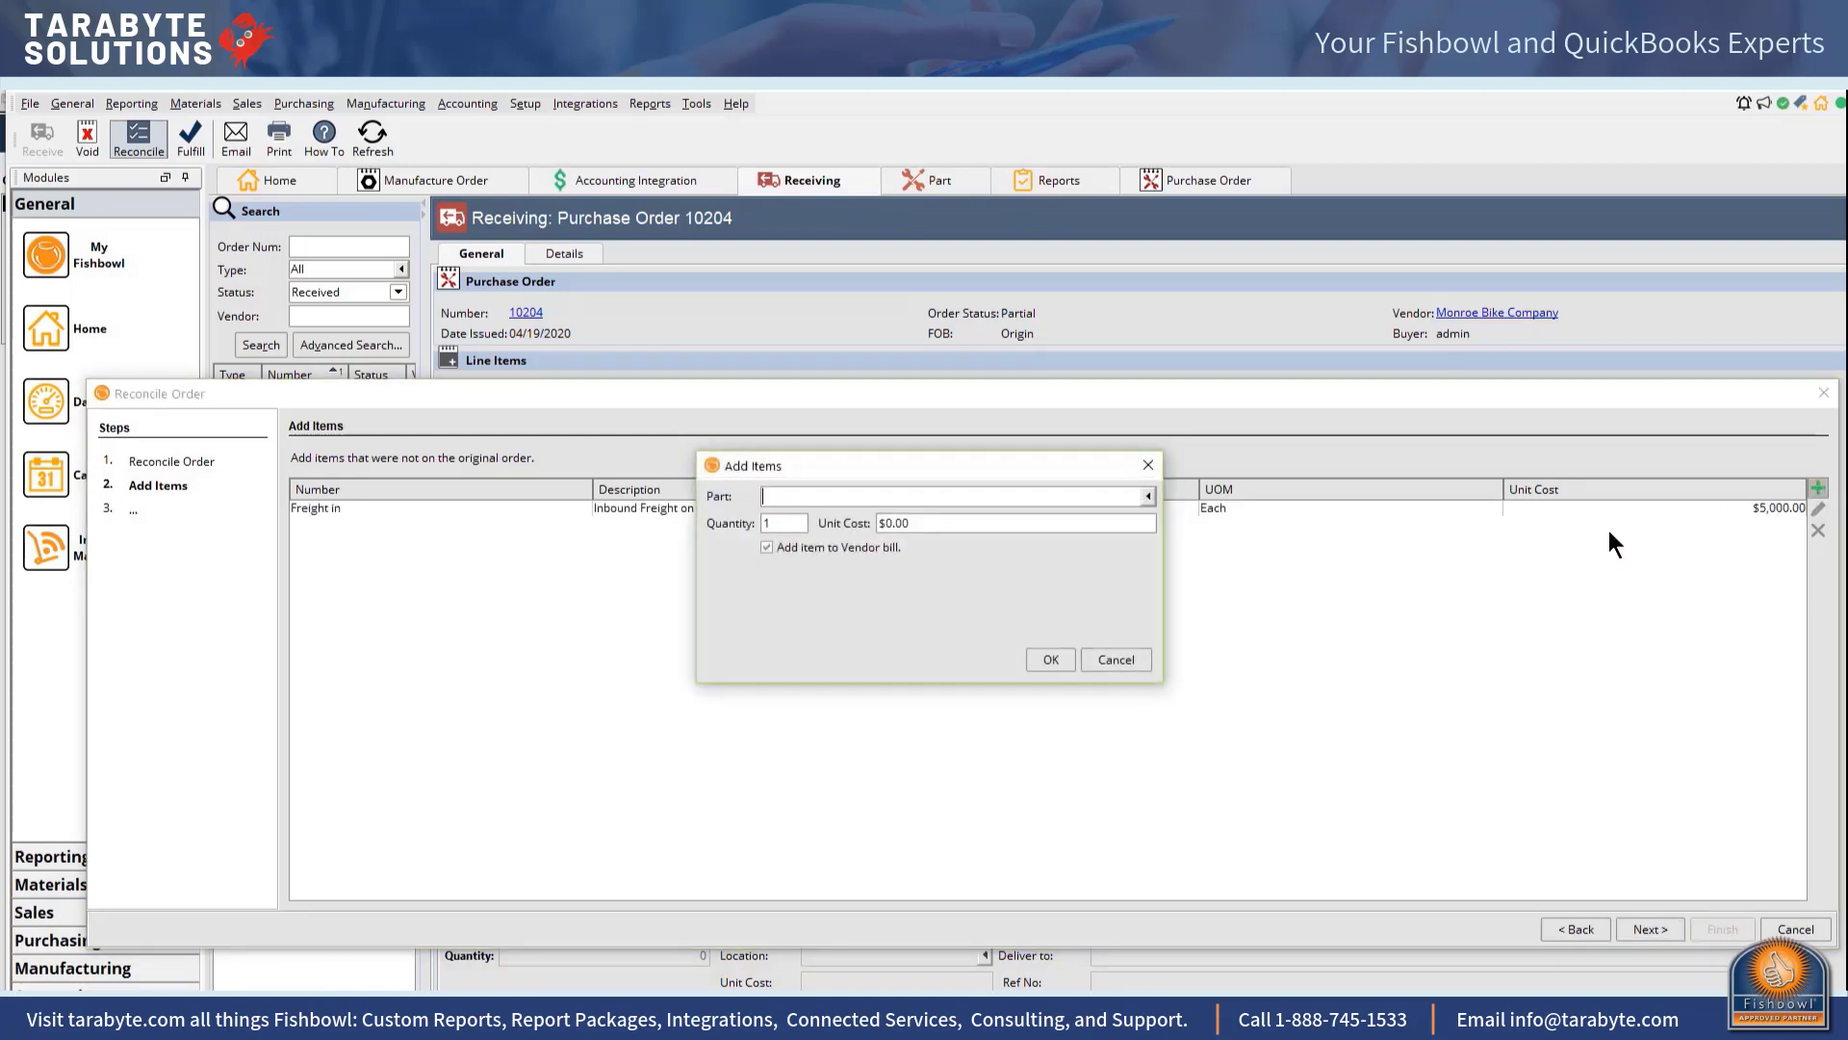
left_click(795, 496)
type("cust")
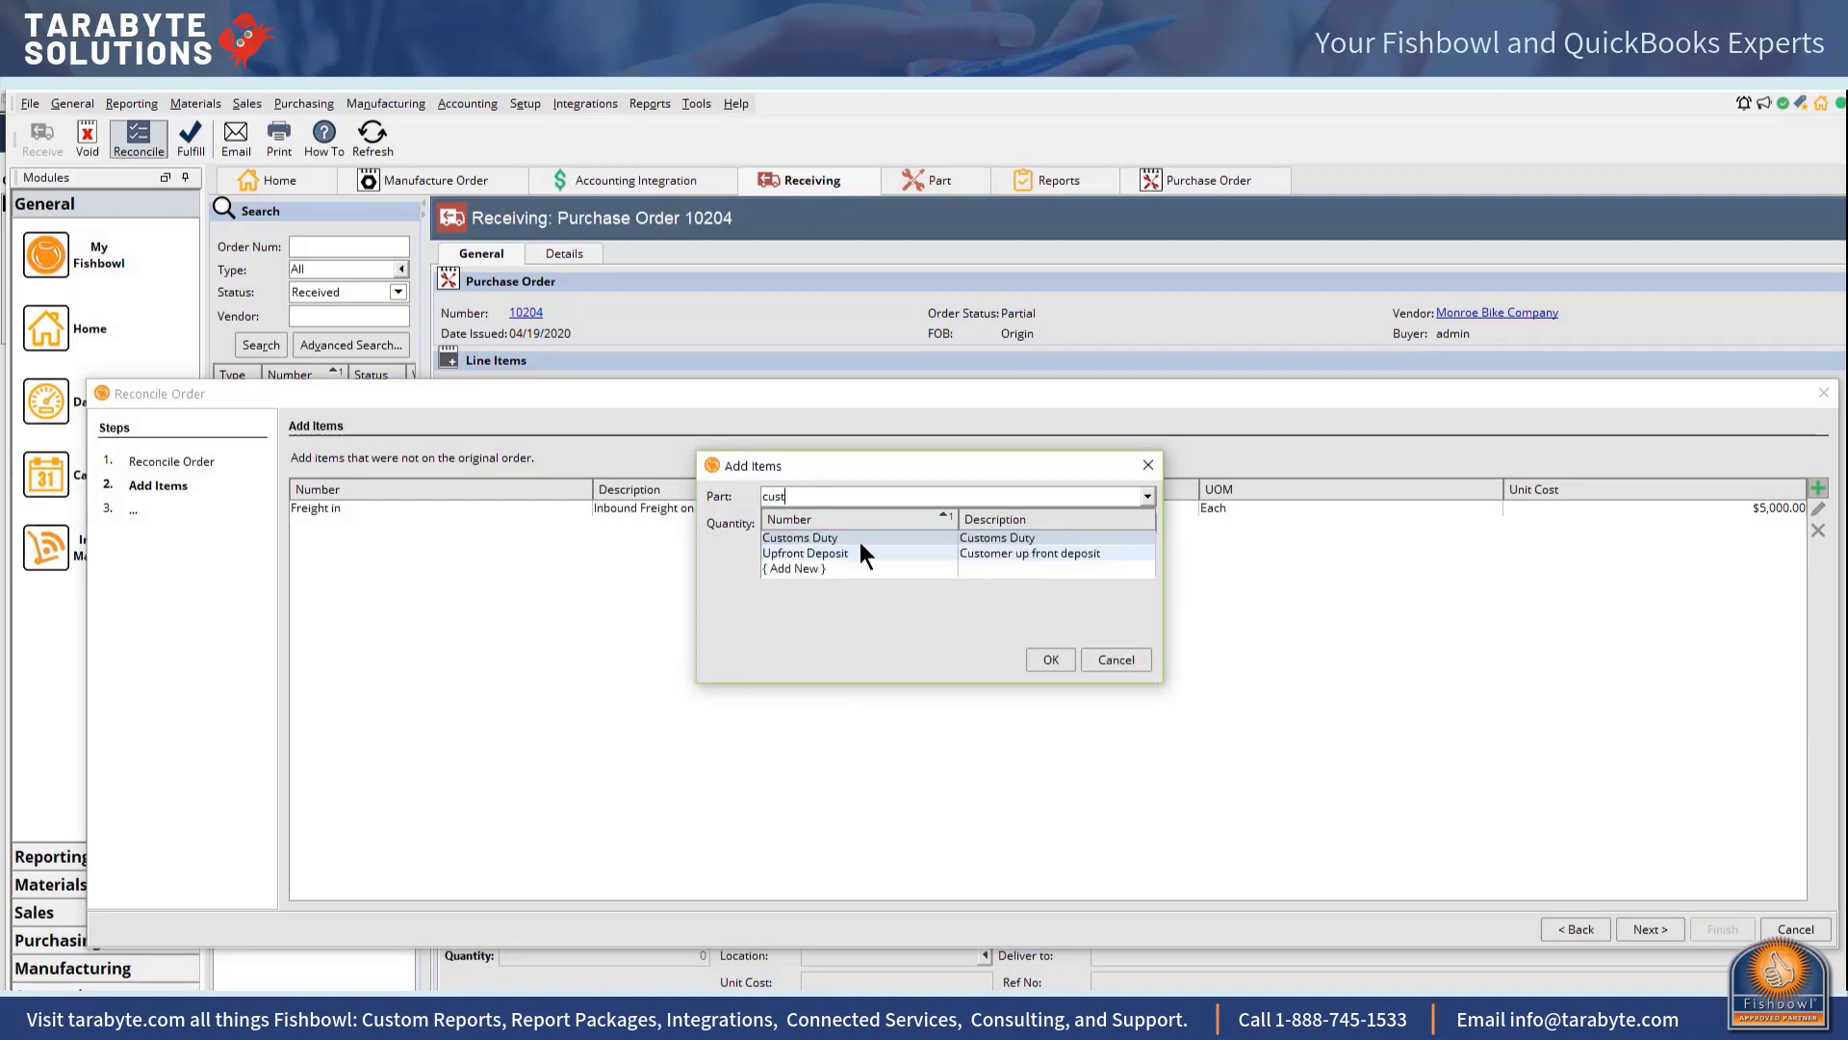
left_click(859, 528)
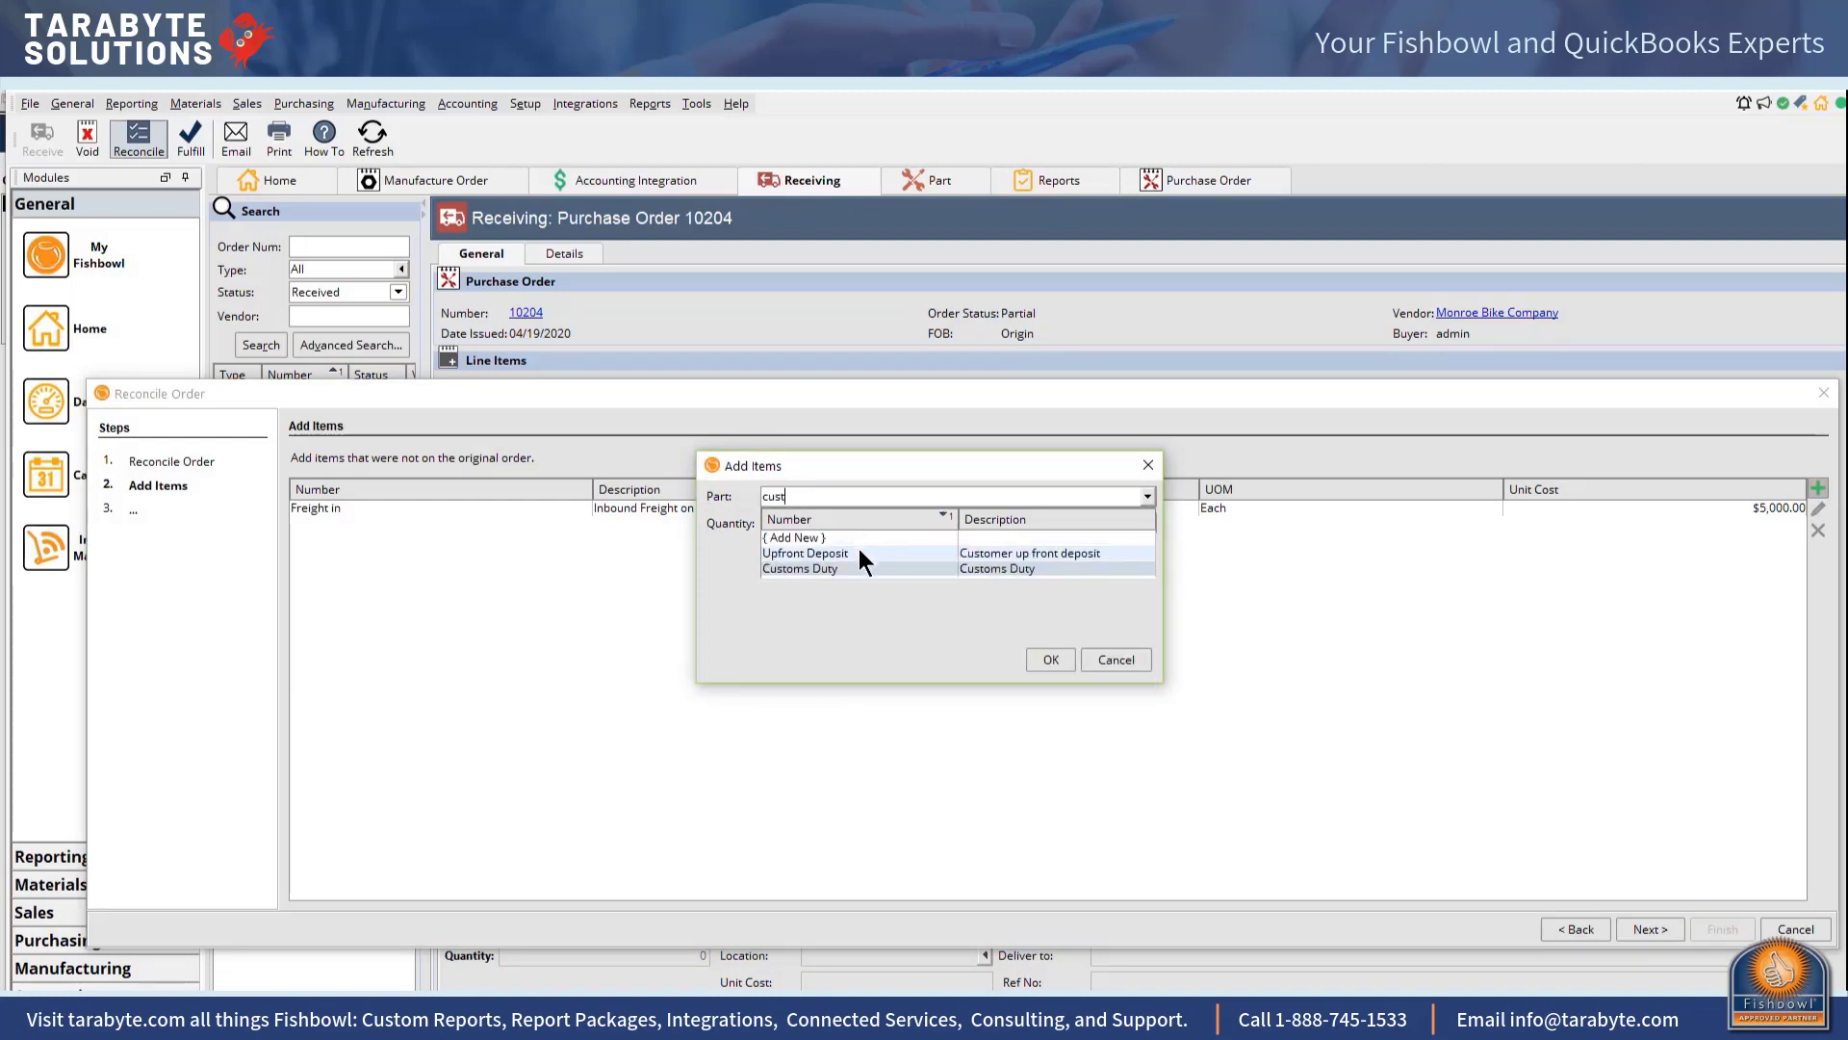
left_click(845, 565)
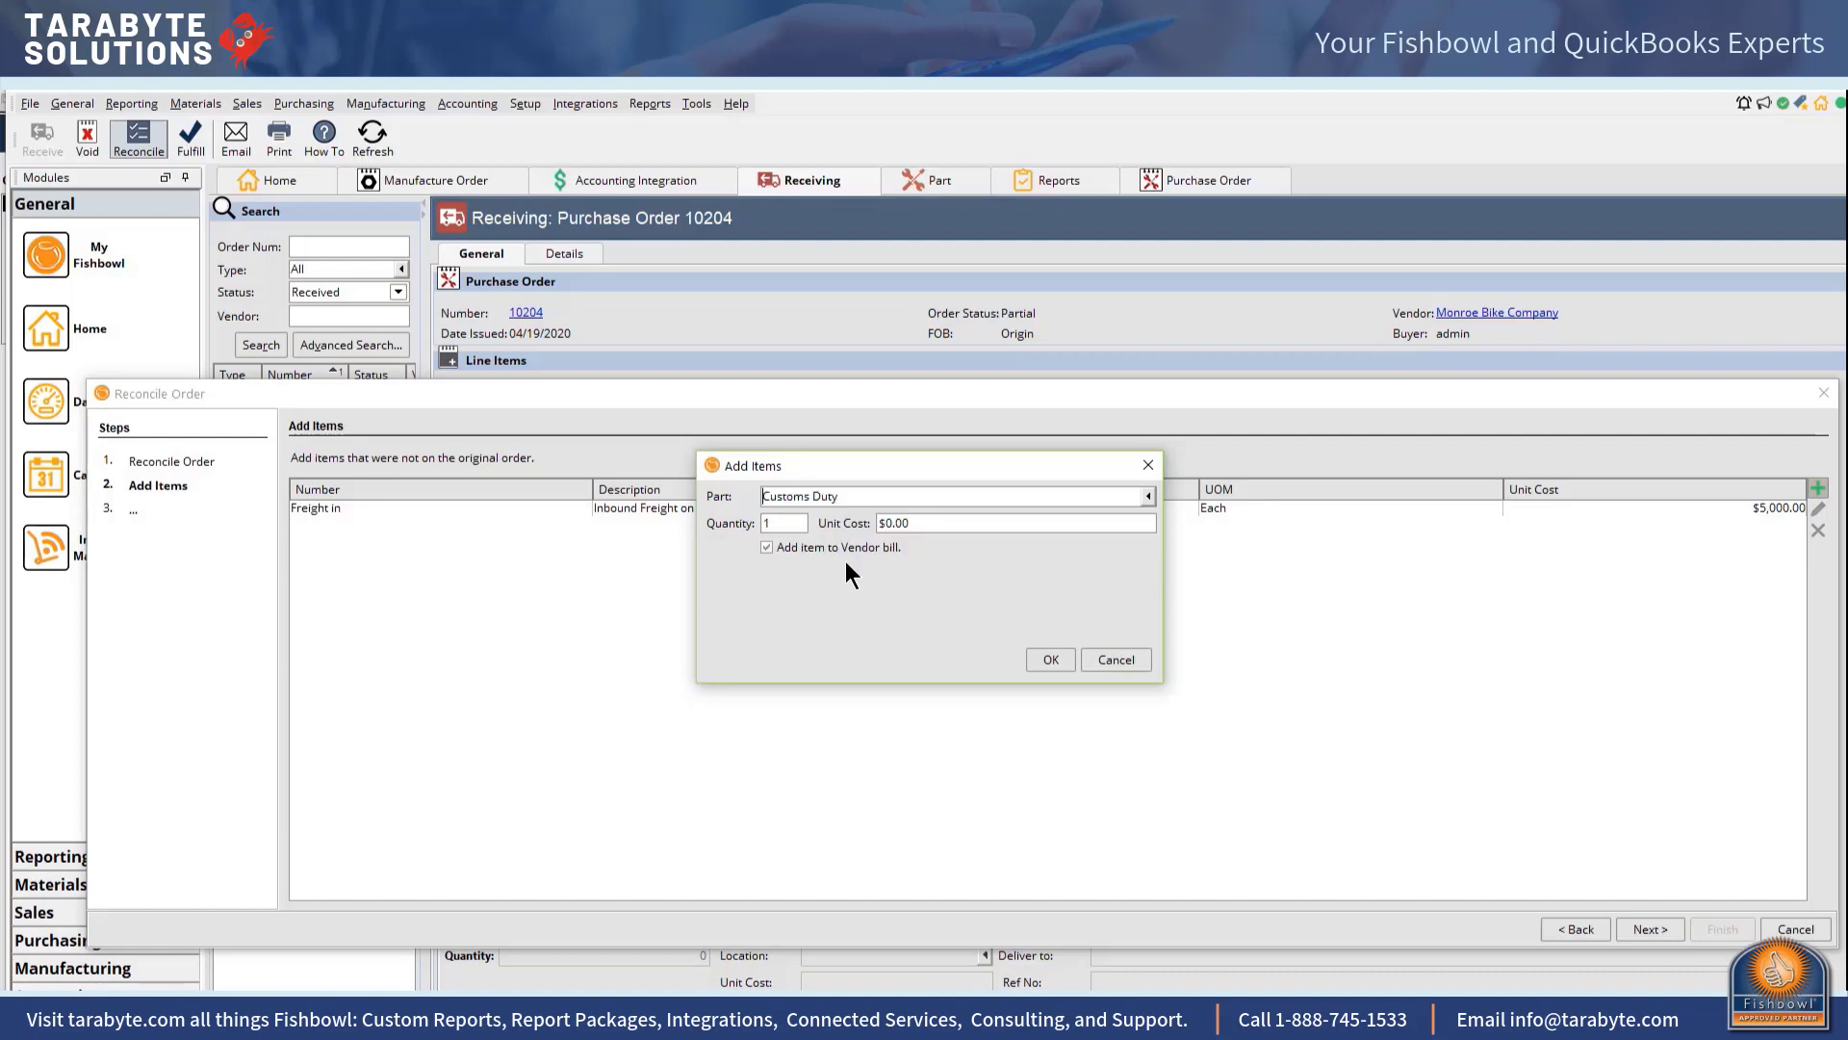
left_click(984, 521)
type("1000")
key("Tab")
left_click(768, 548)
left_click(1049, 660)
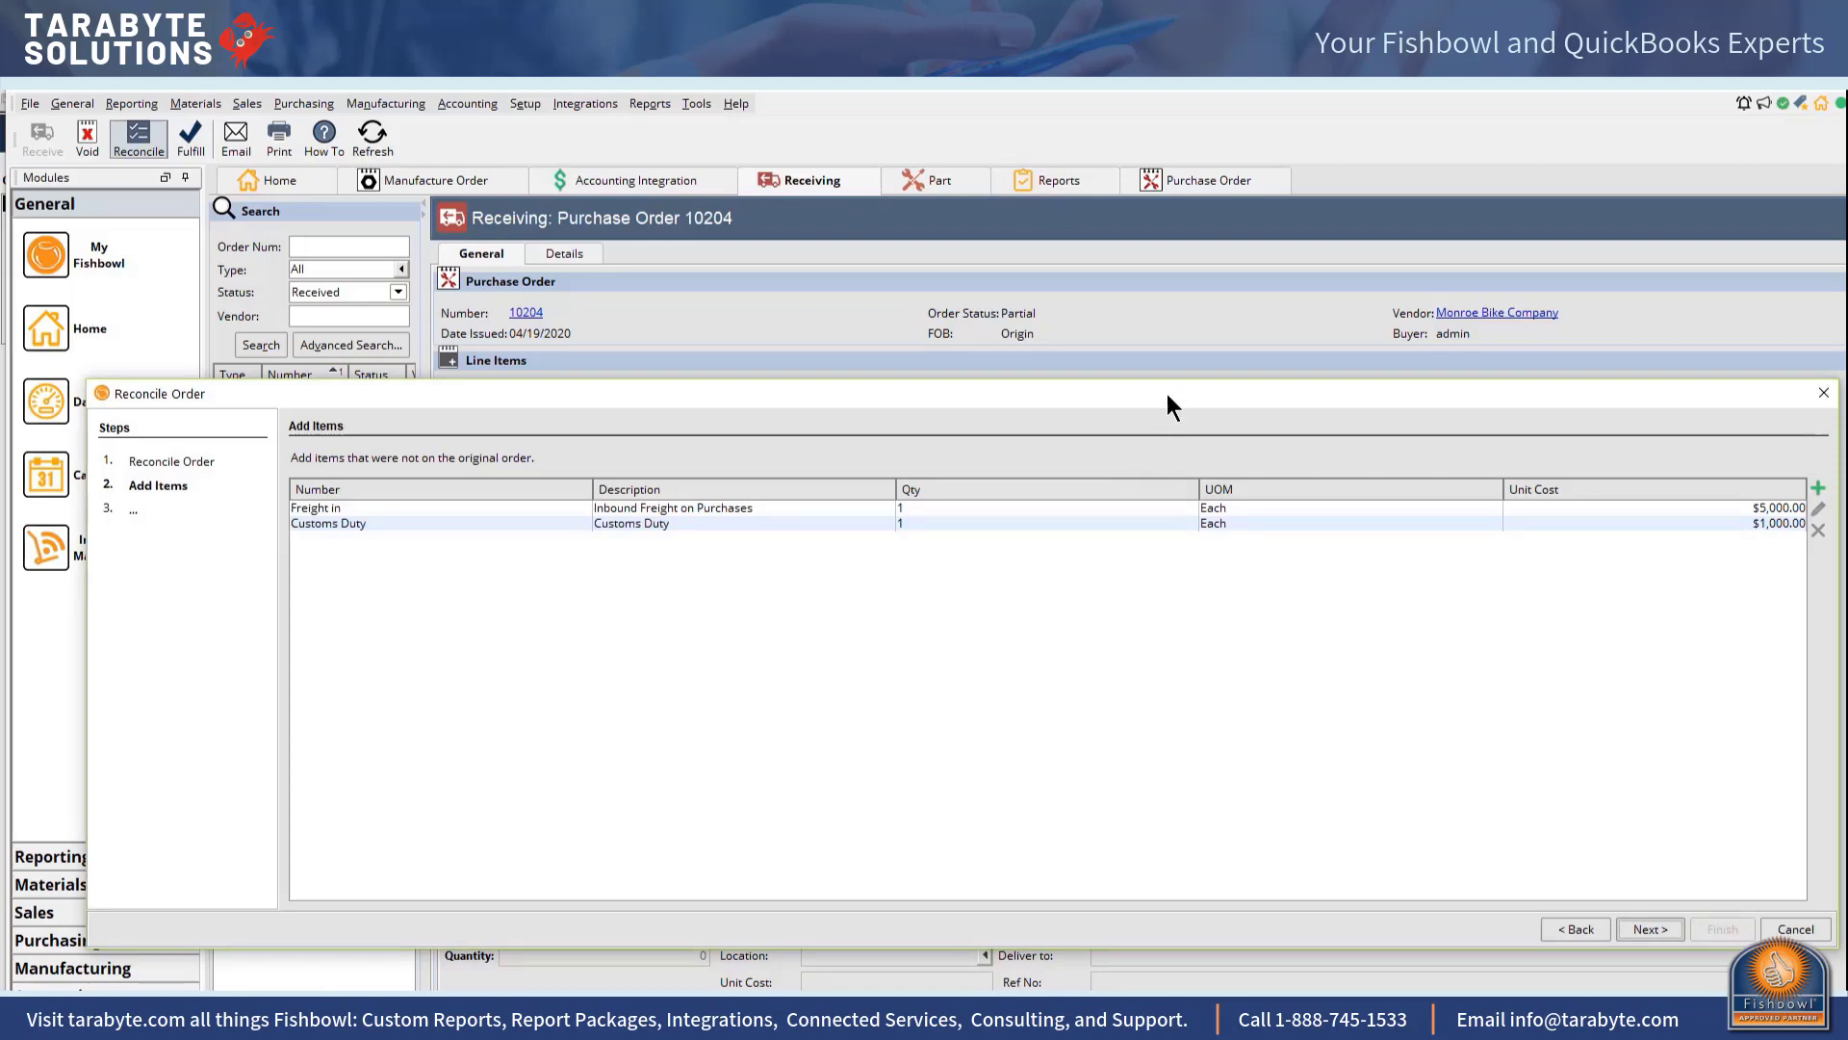
left_click_drag(1167, 395, 1140, 159)
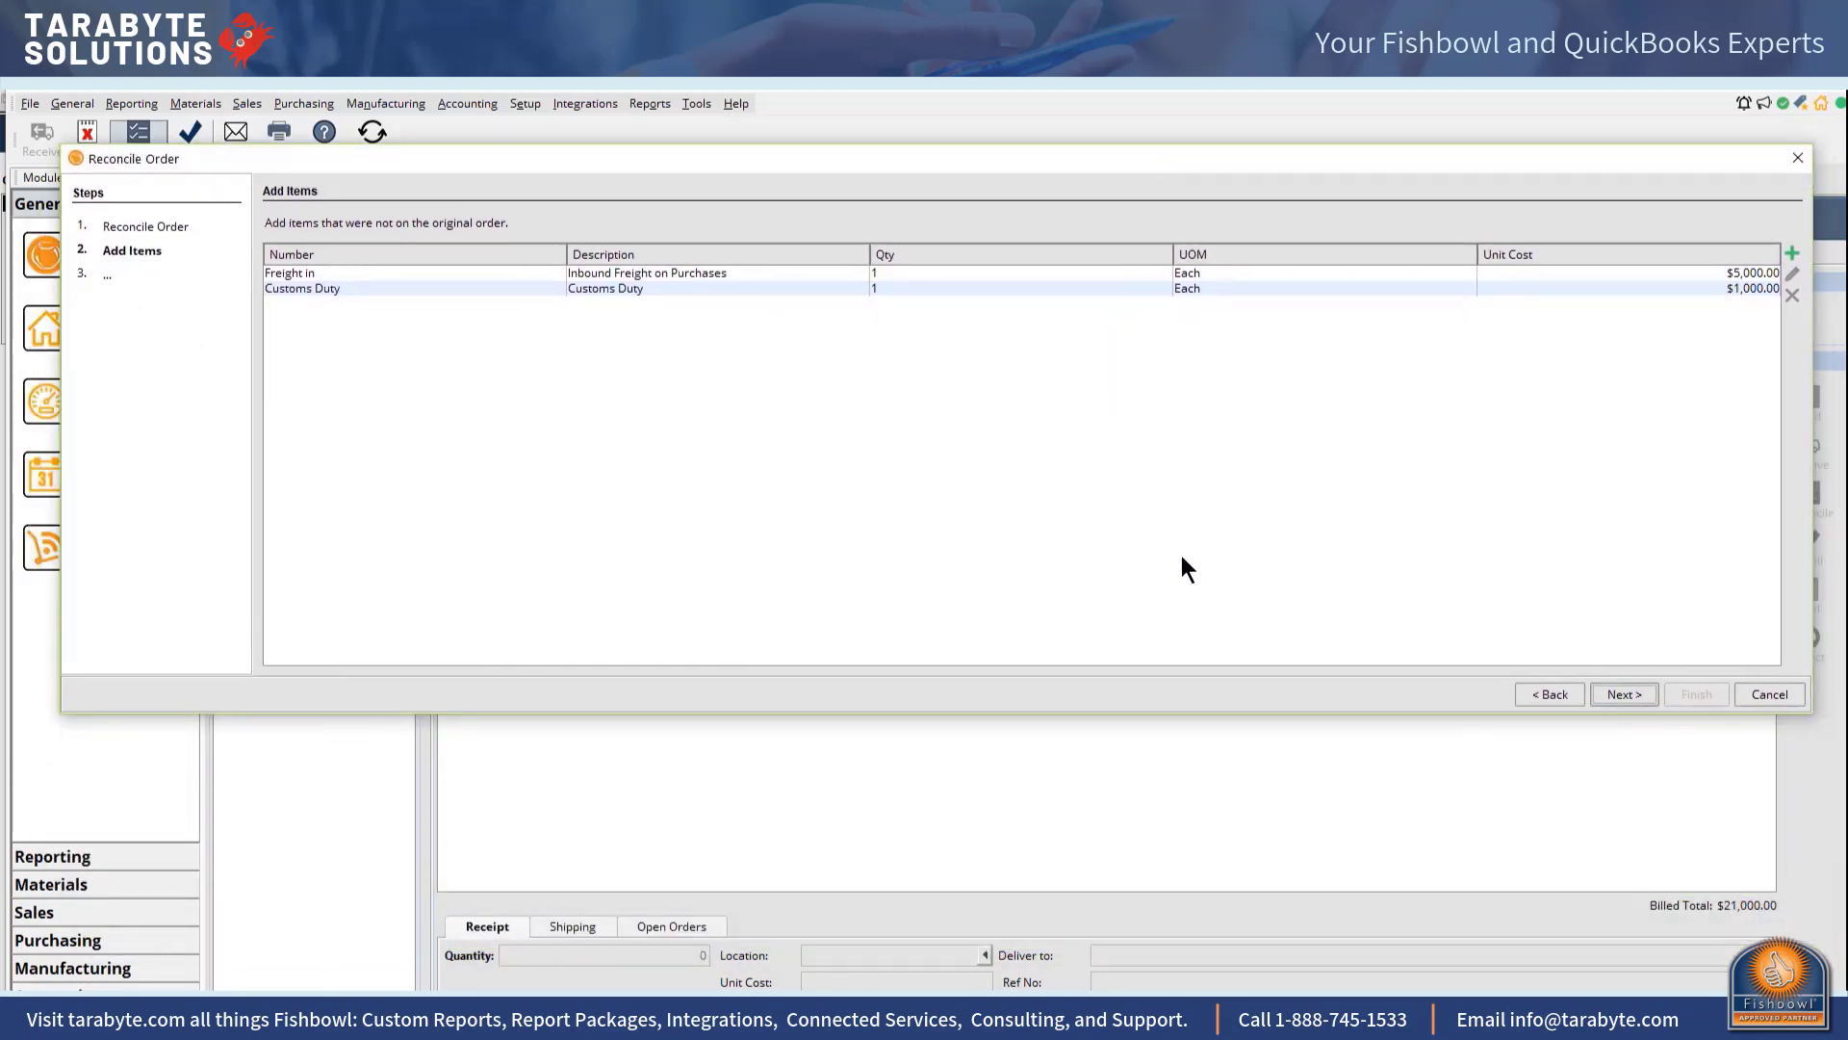
Step: Allocate the $5,000 Freight in charge by Size across the three received order lines
left_click(1624, 694)
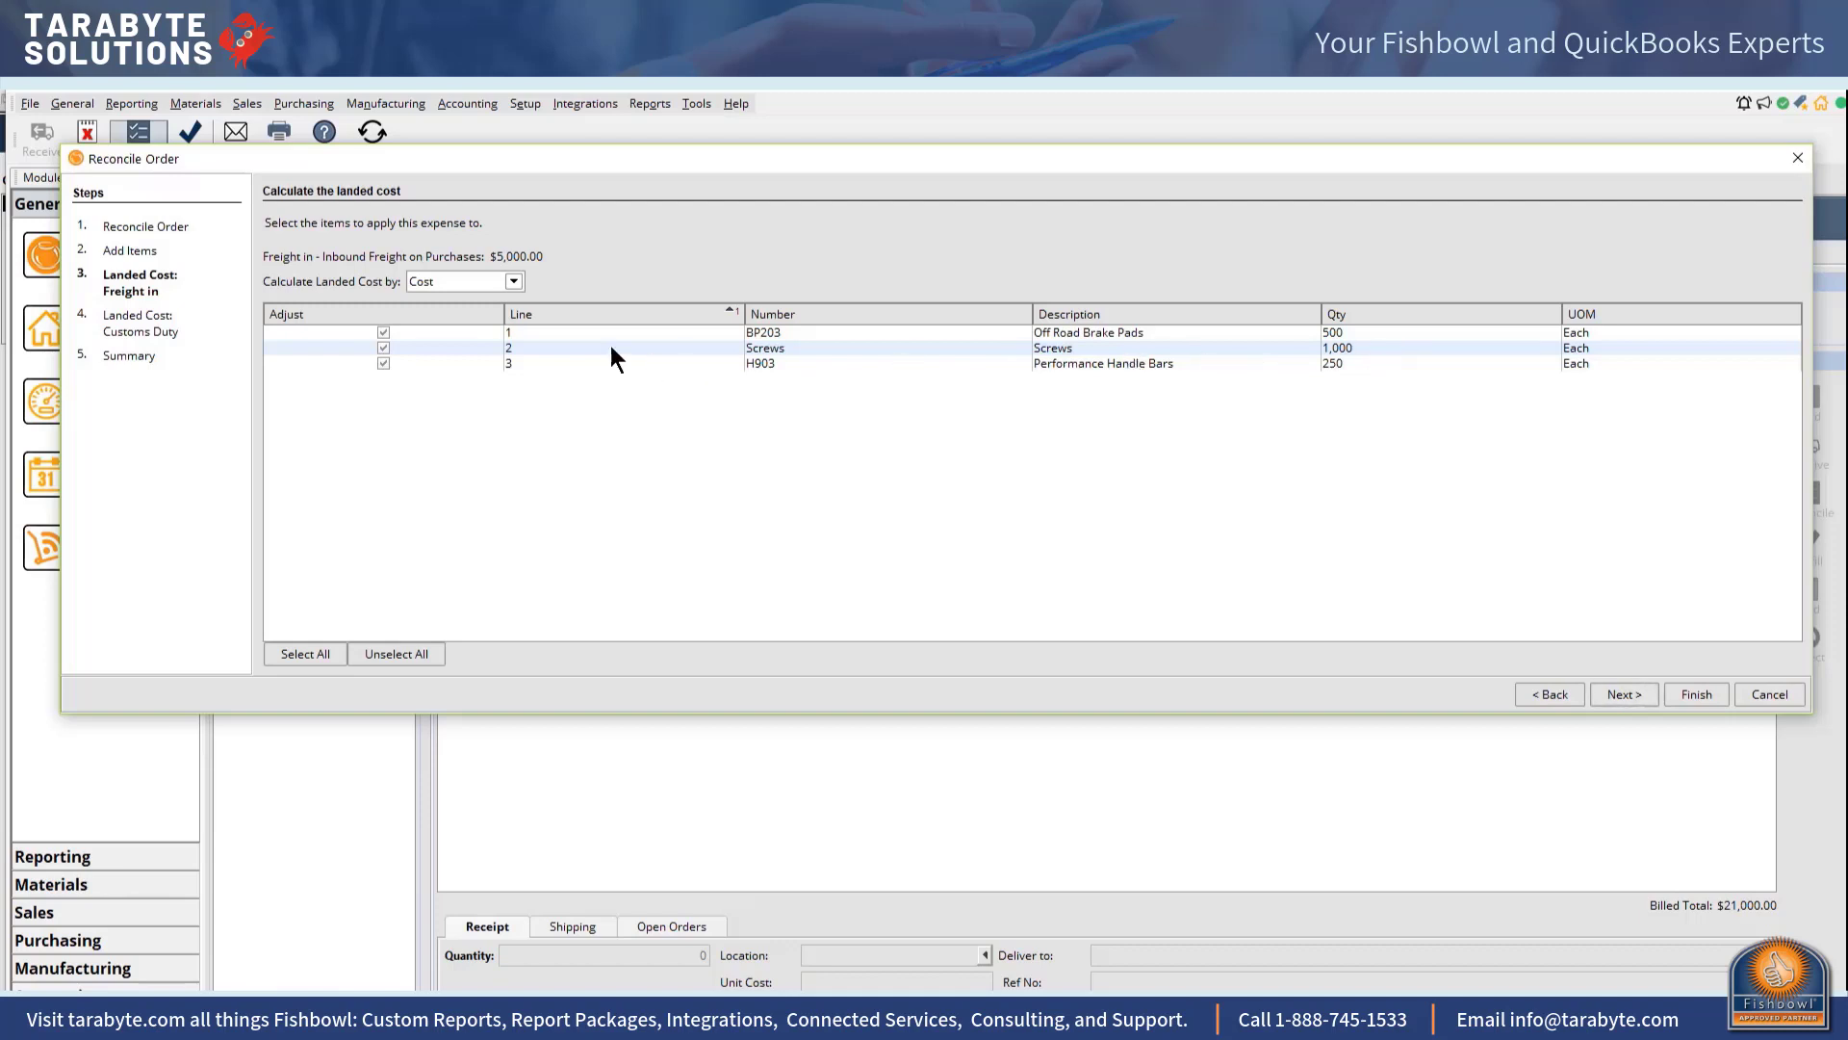
left_click(515, 283)
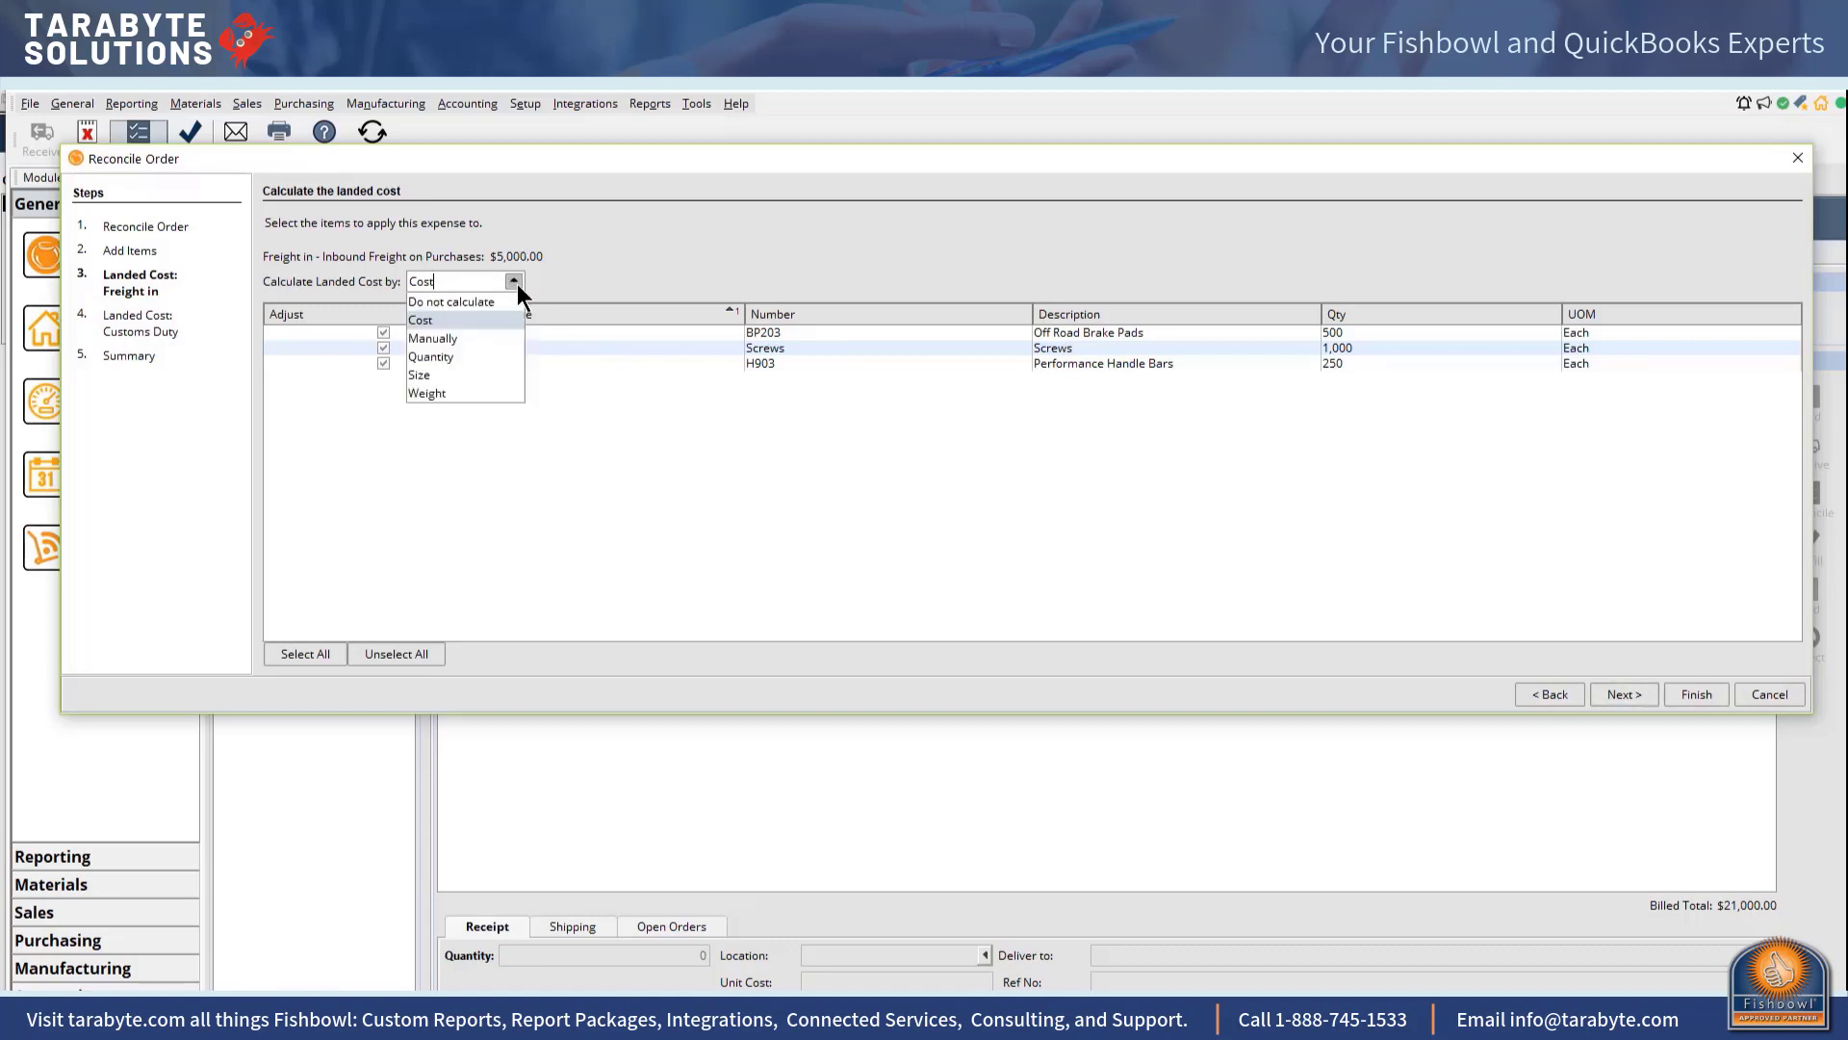
left_click(469, 375)
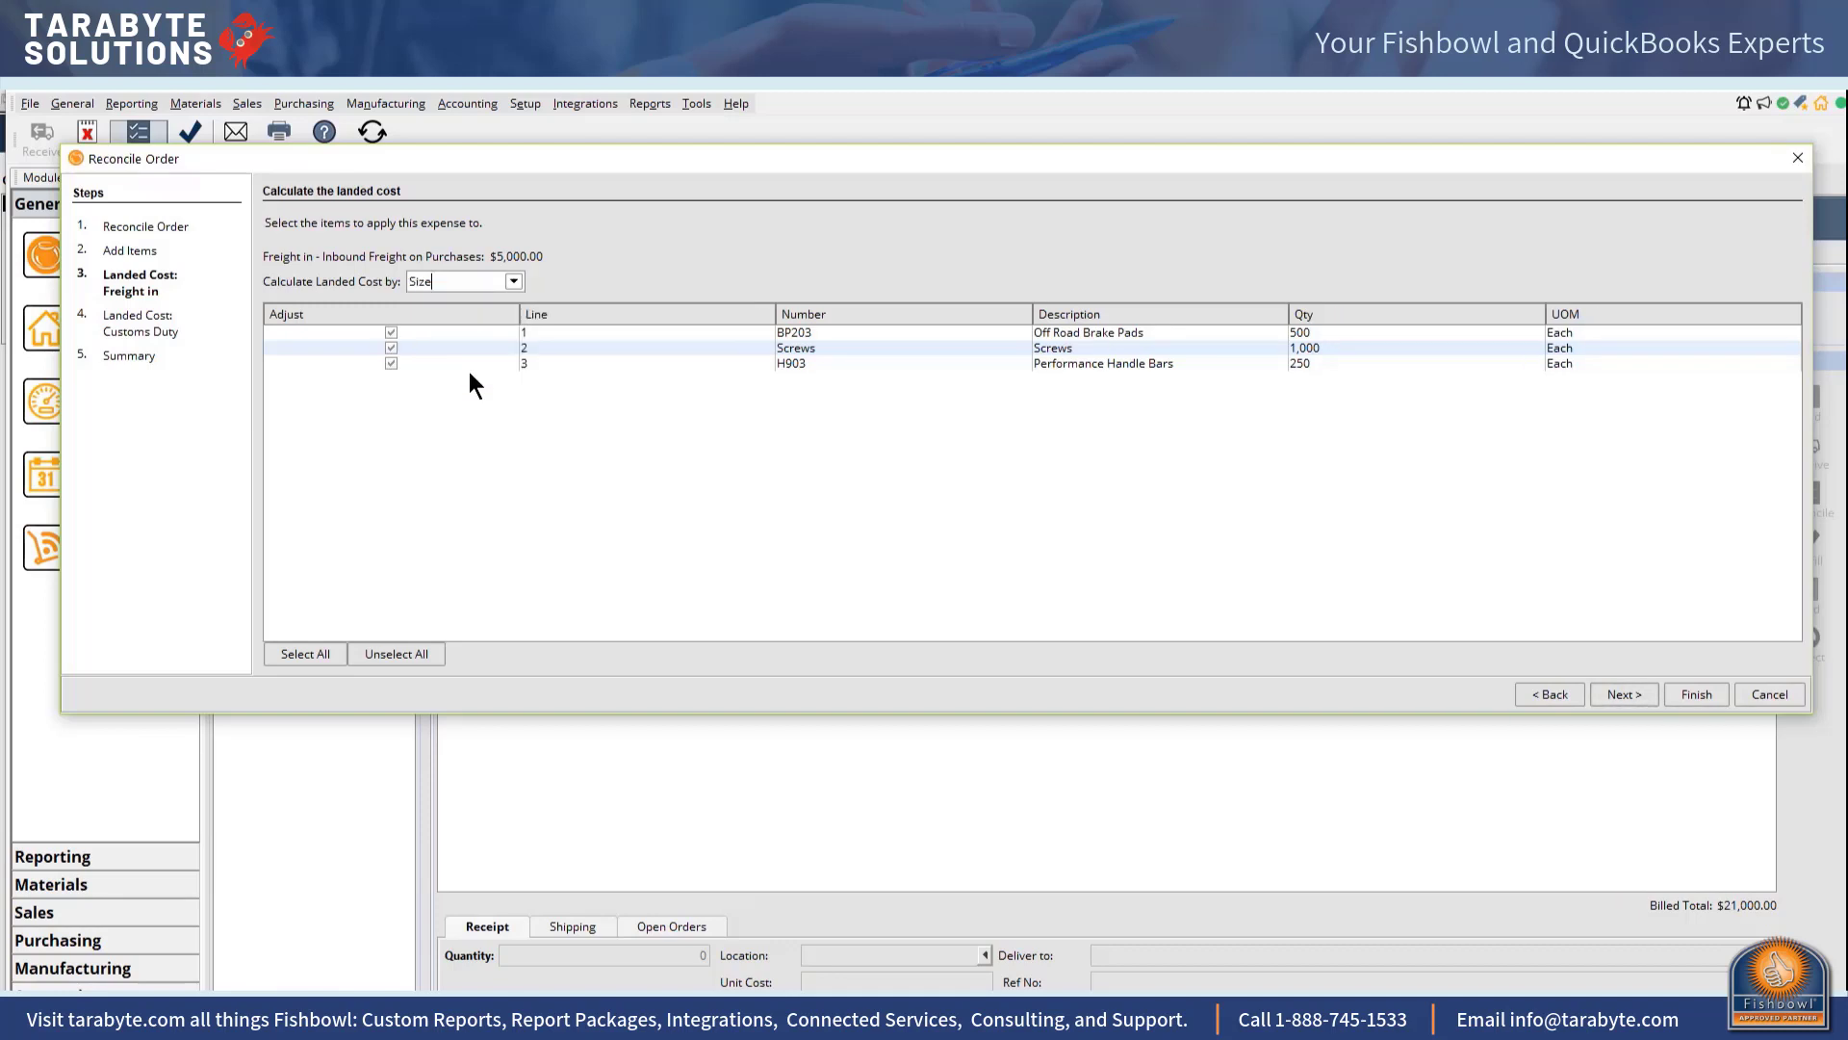
left_click(1623, 694)
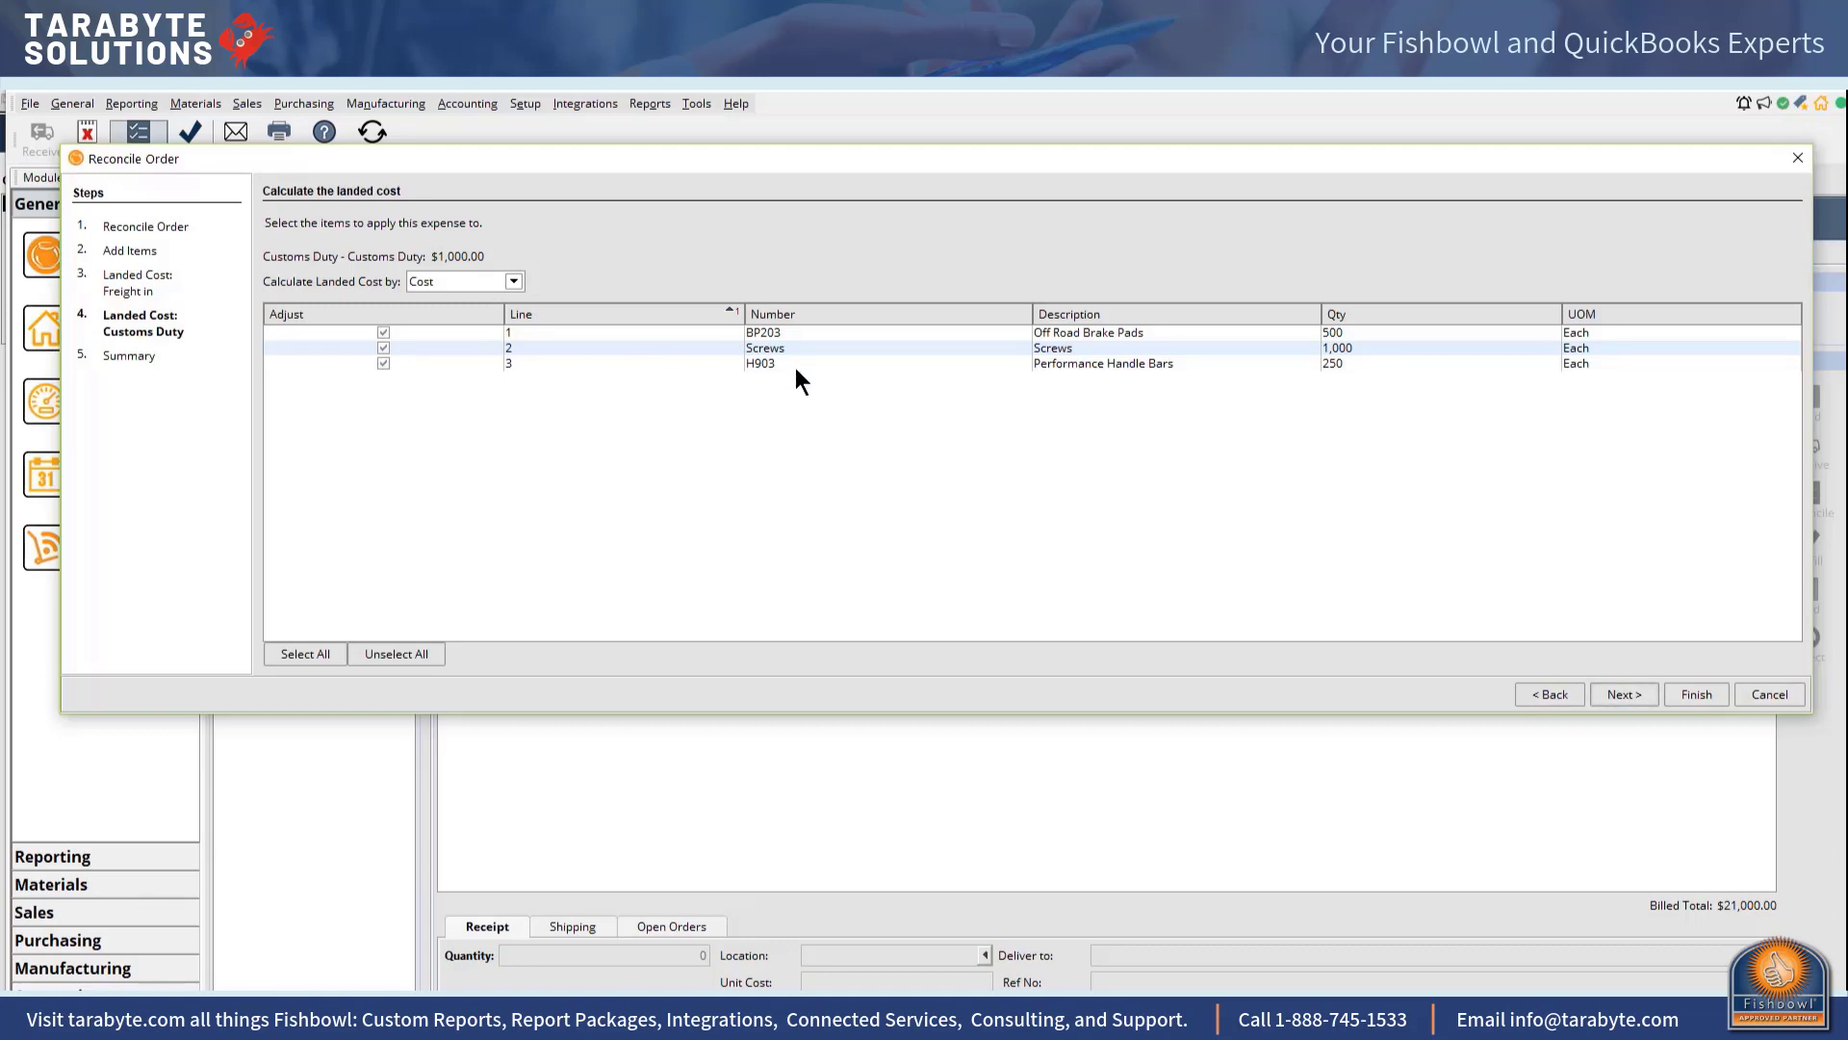
Step: Leave Screws out of the Customs Duty allocation and continue to the Summary
left_click(385, 349)
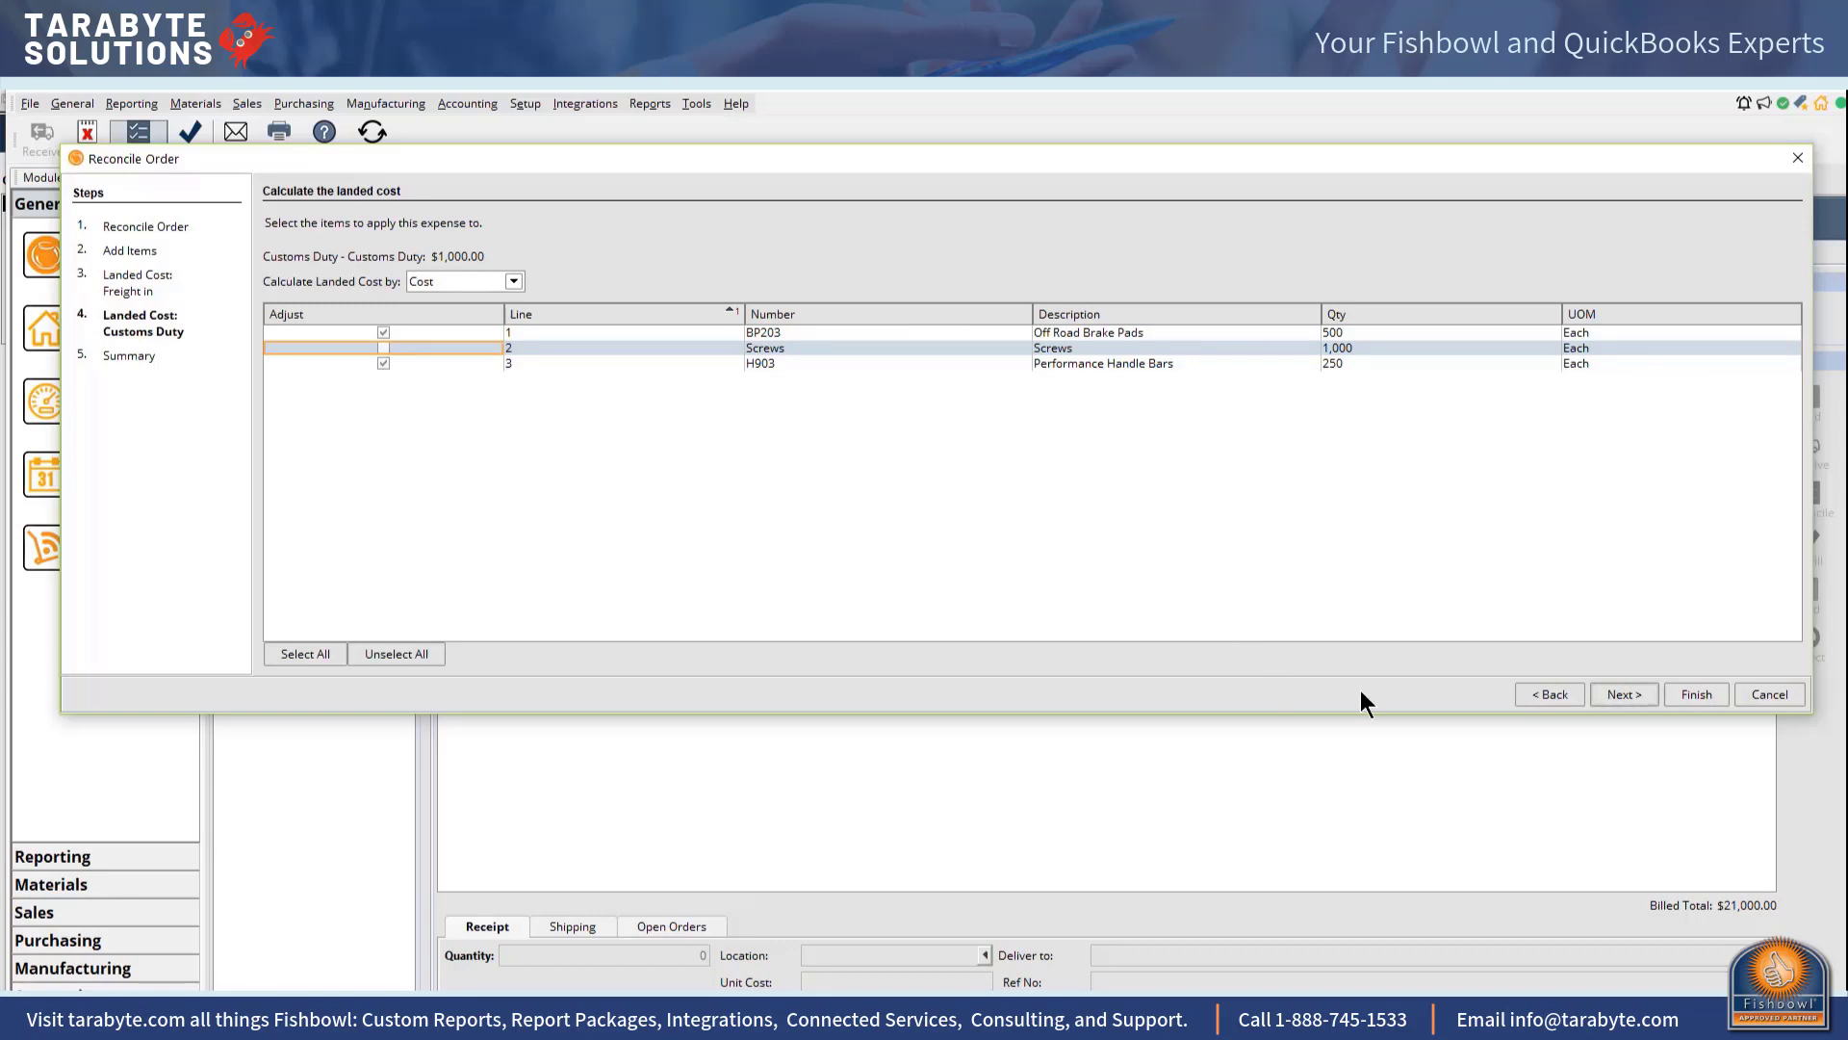
left_click(1619, 693)
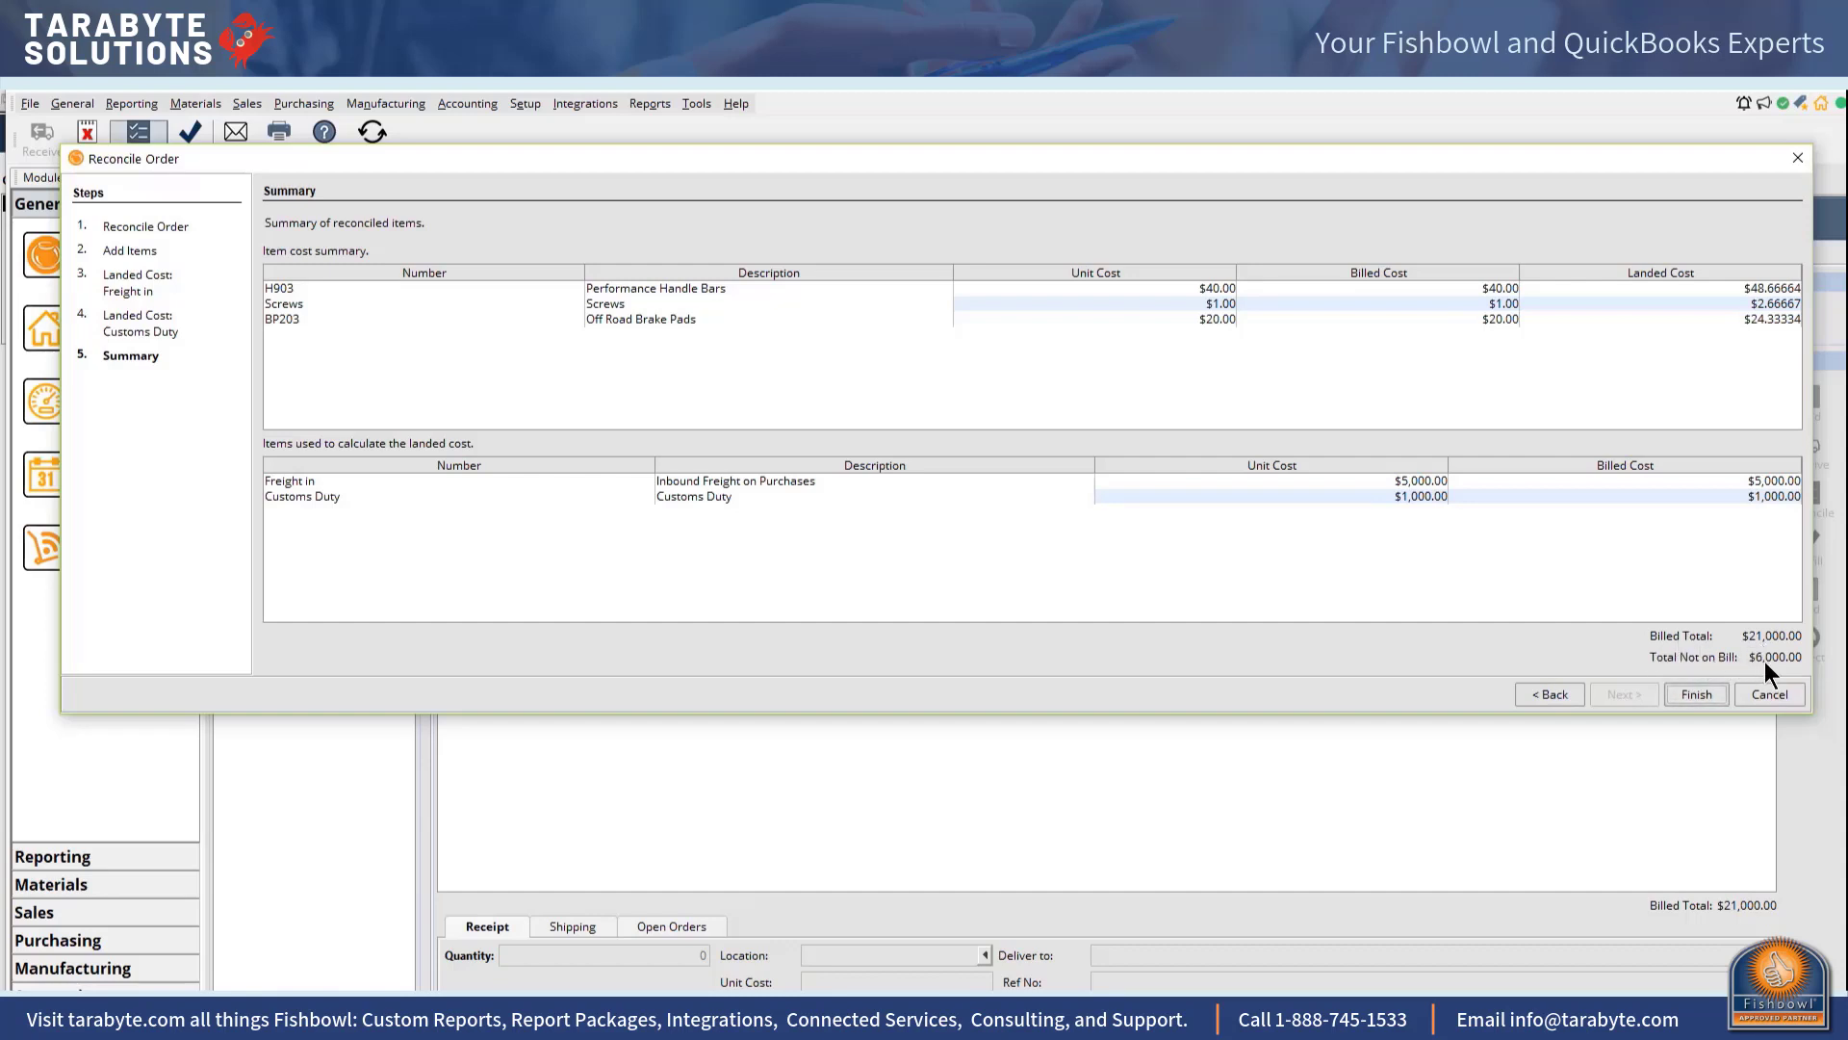
left_click(1702, 695)
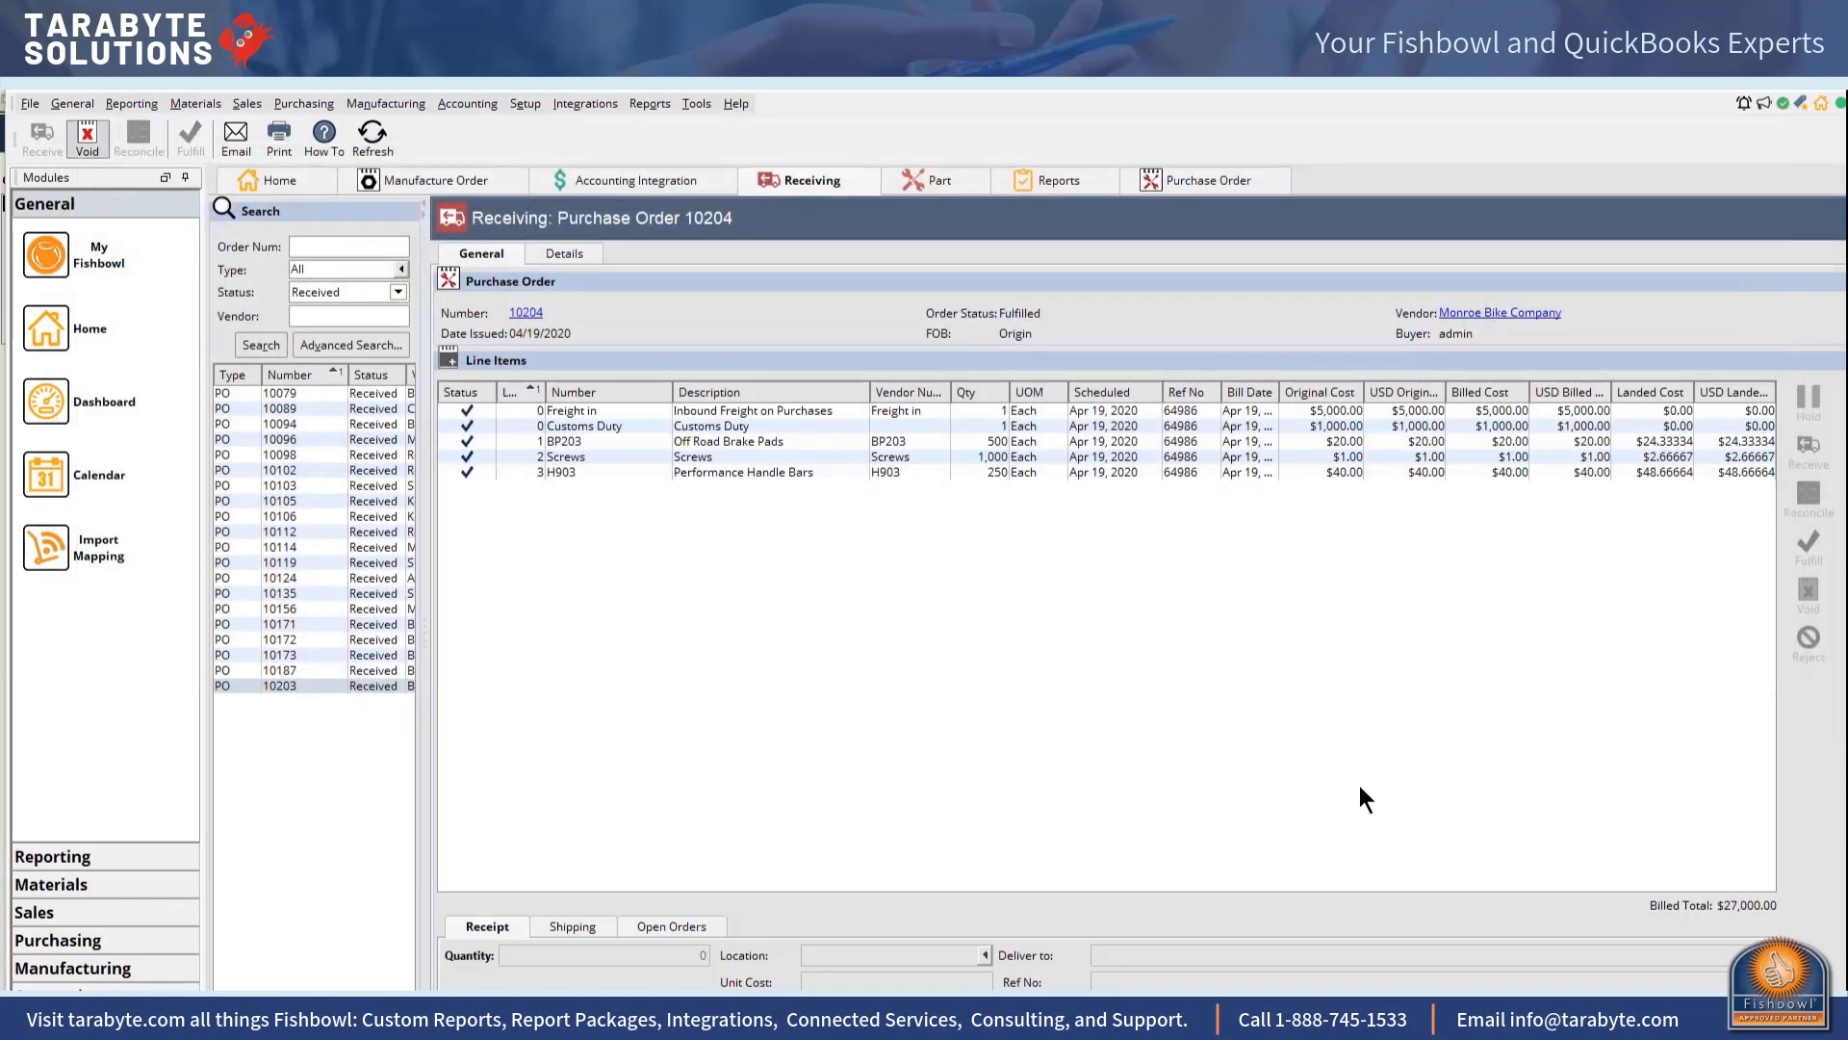
Step: Export the pending transactions through Accounting Integration, then switch to QuickBooks
left_click(446, 102)
left_click(485, 123)
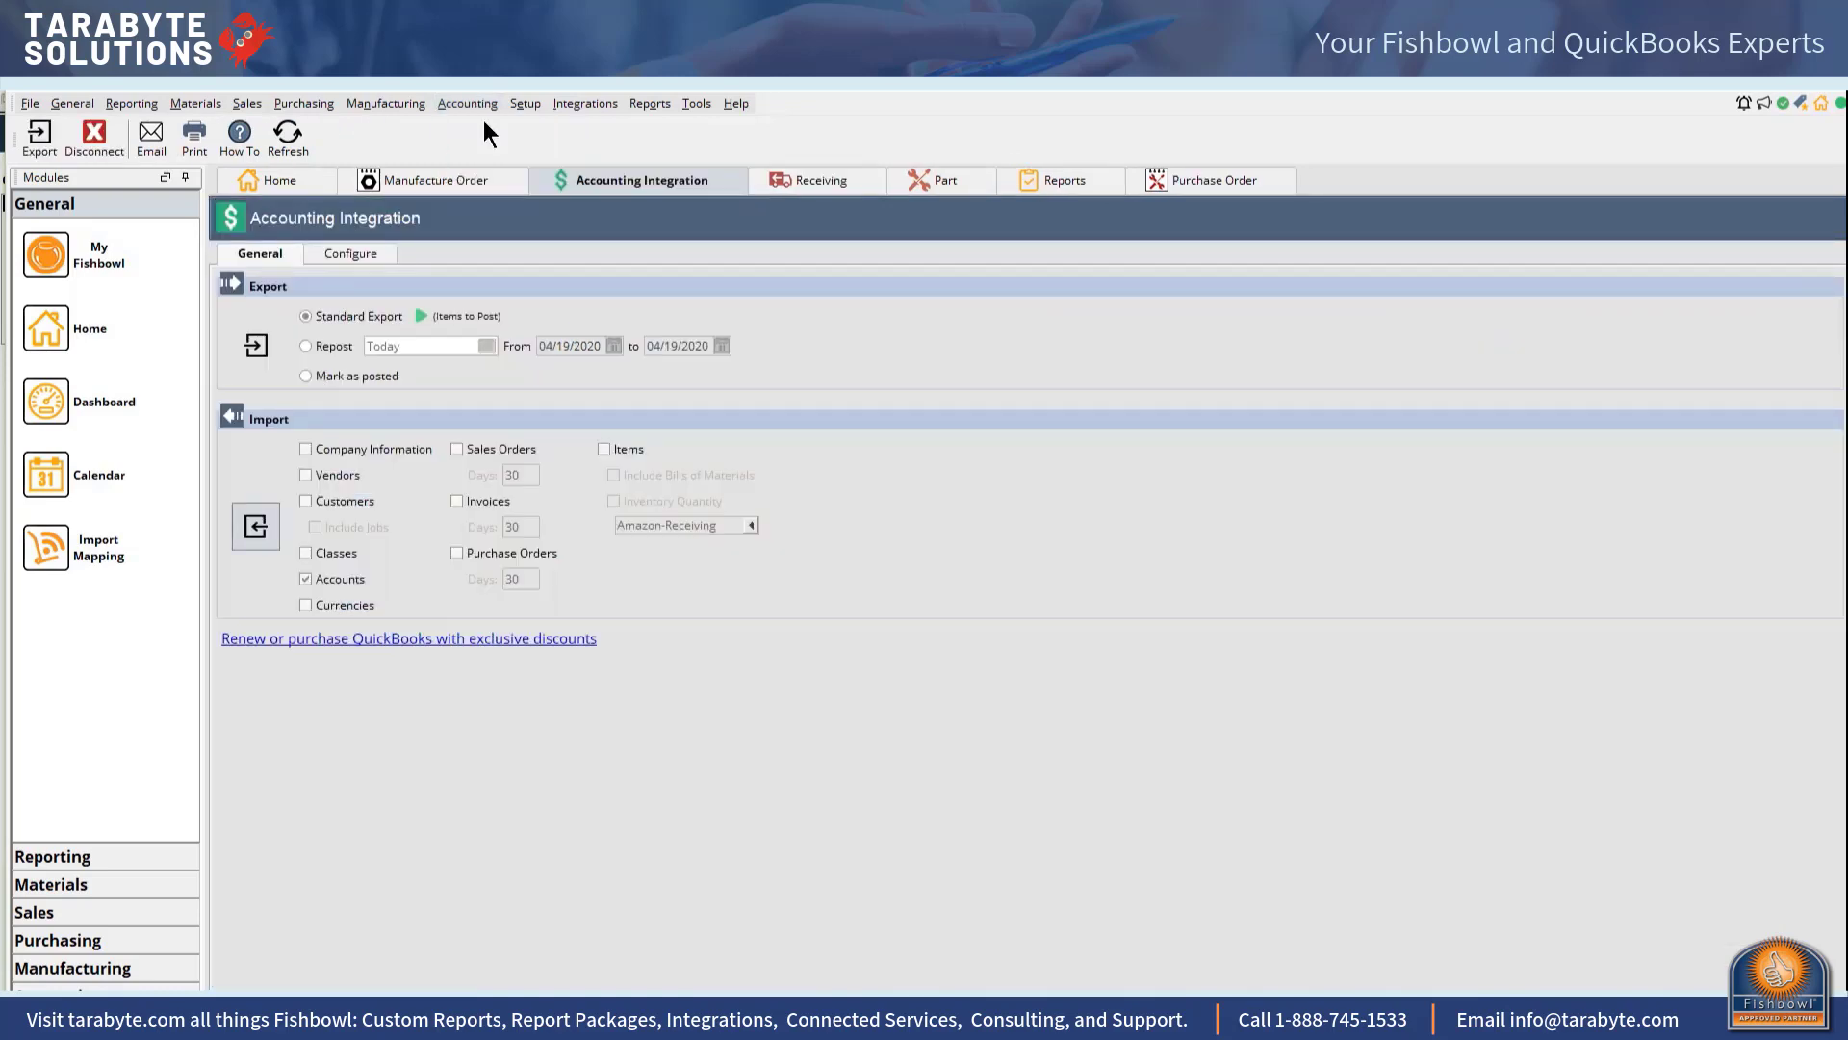
left_click(251, 348)
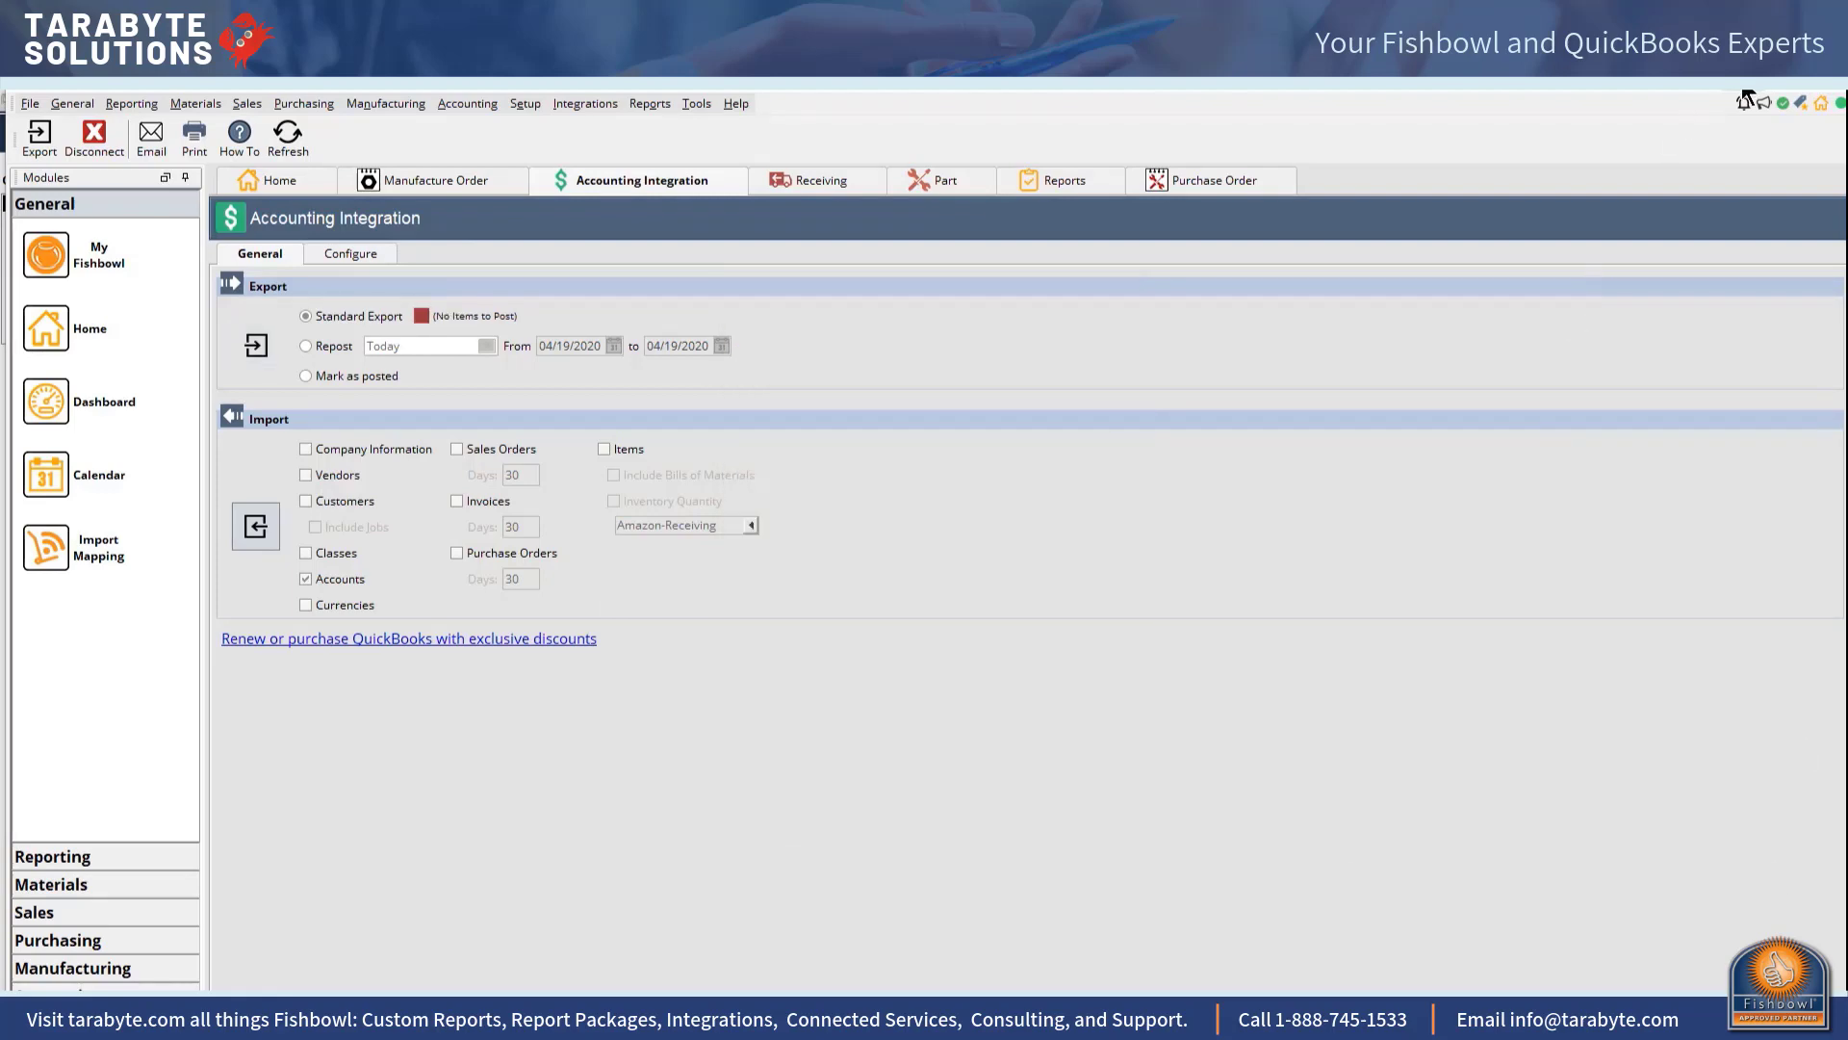
key("alt+Tab")
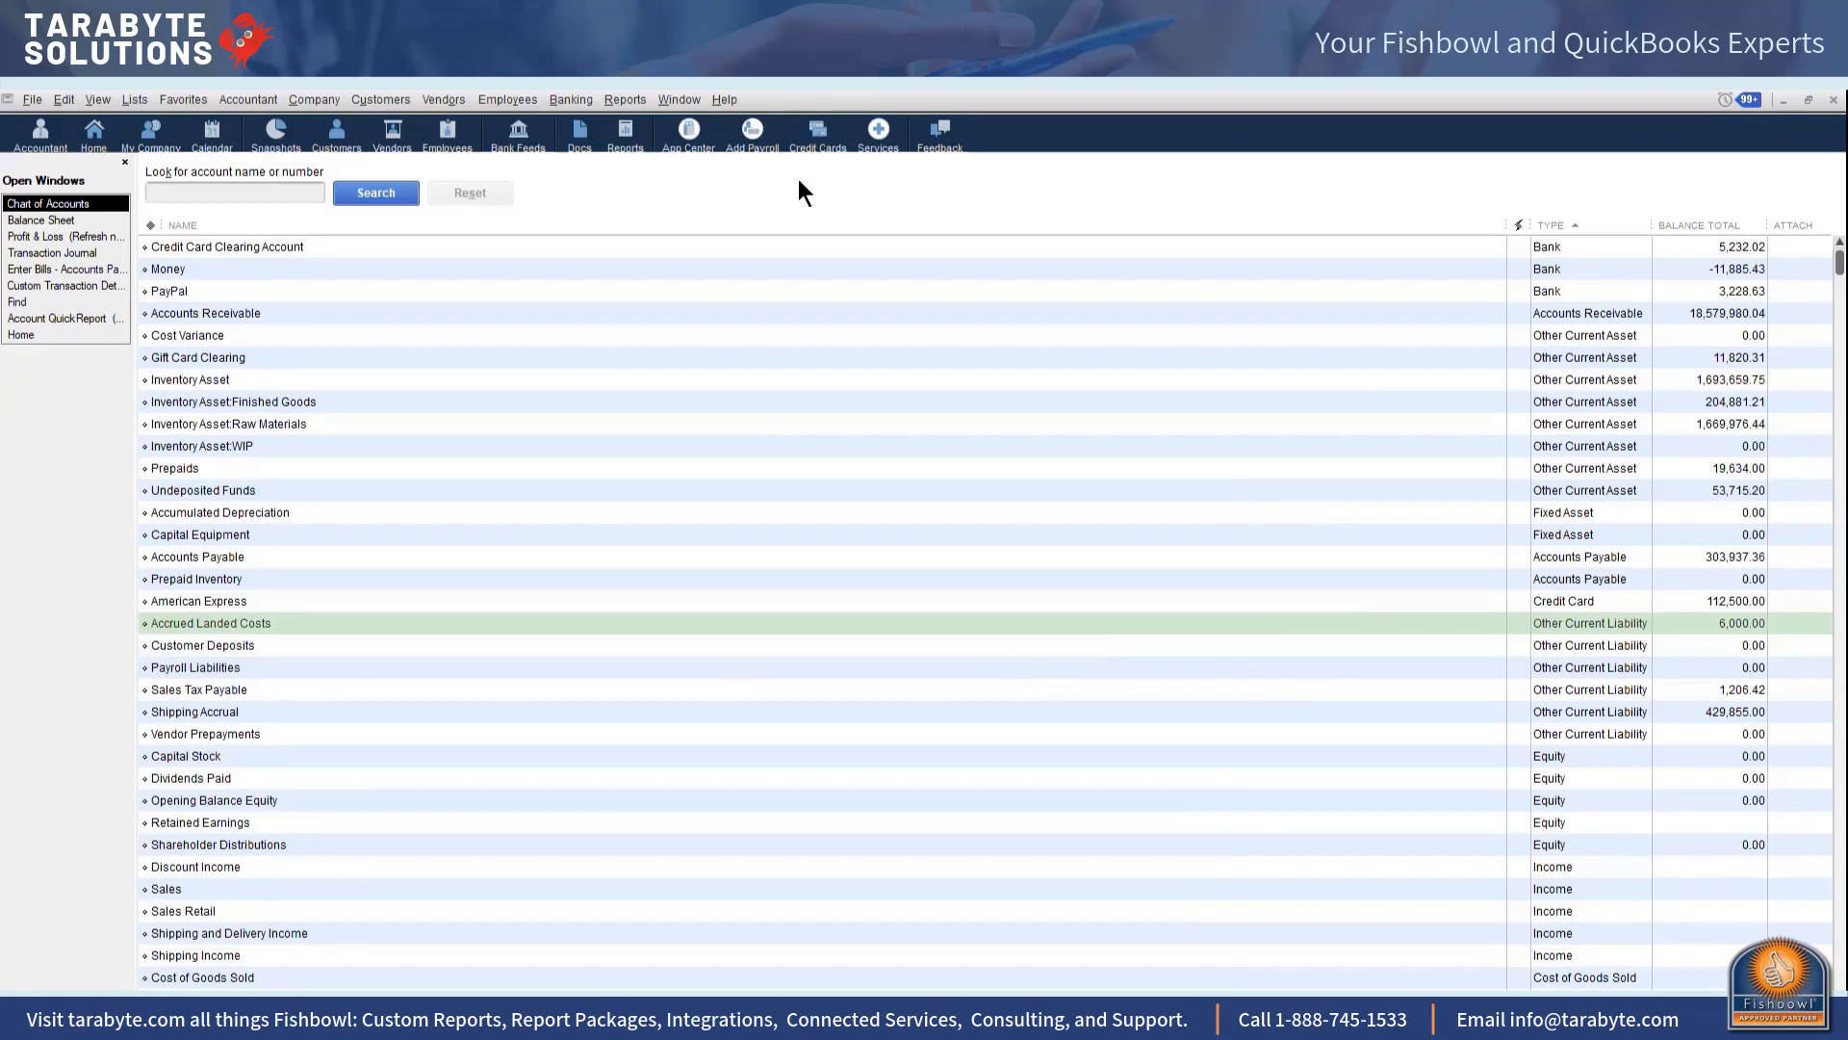
Step: Bring up the Custom Reports submenu under Reports
left_click(454, 100)
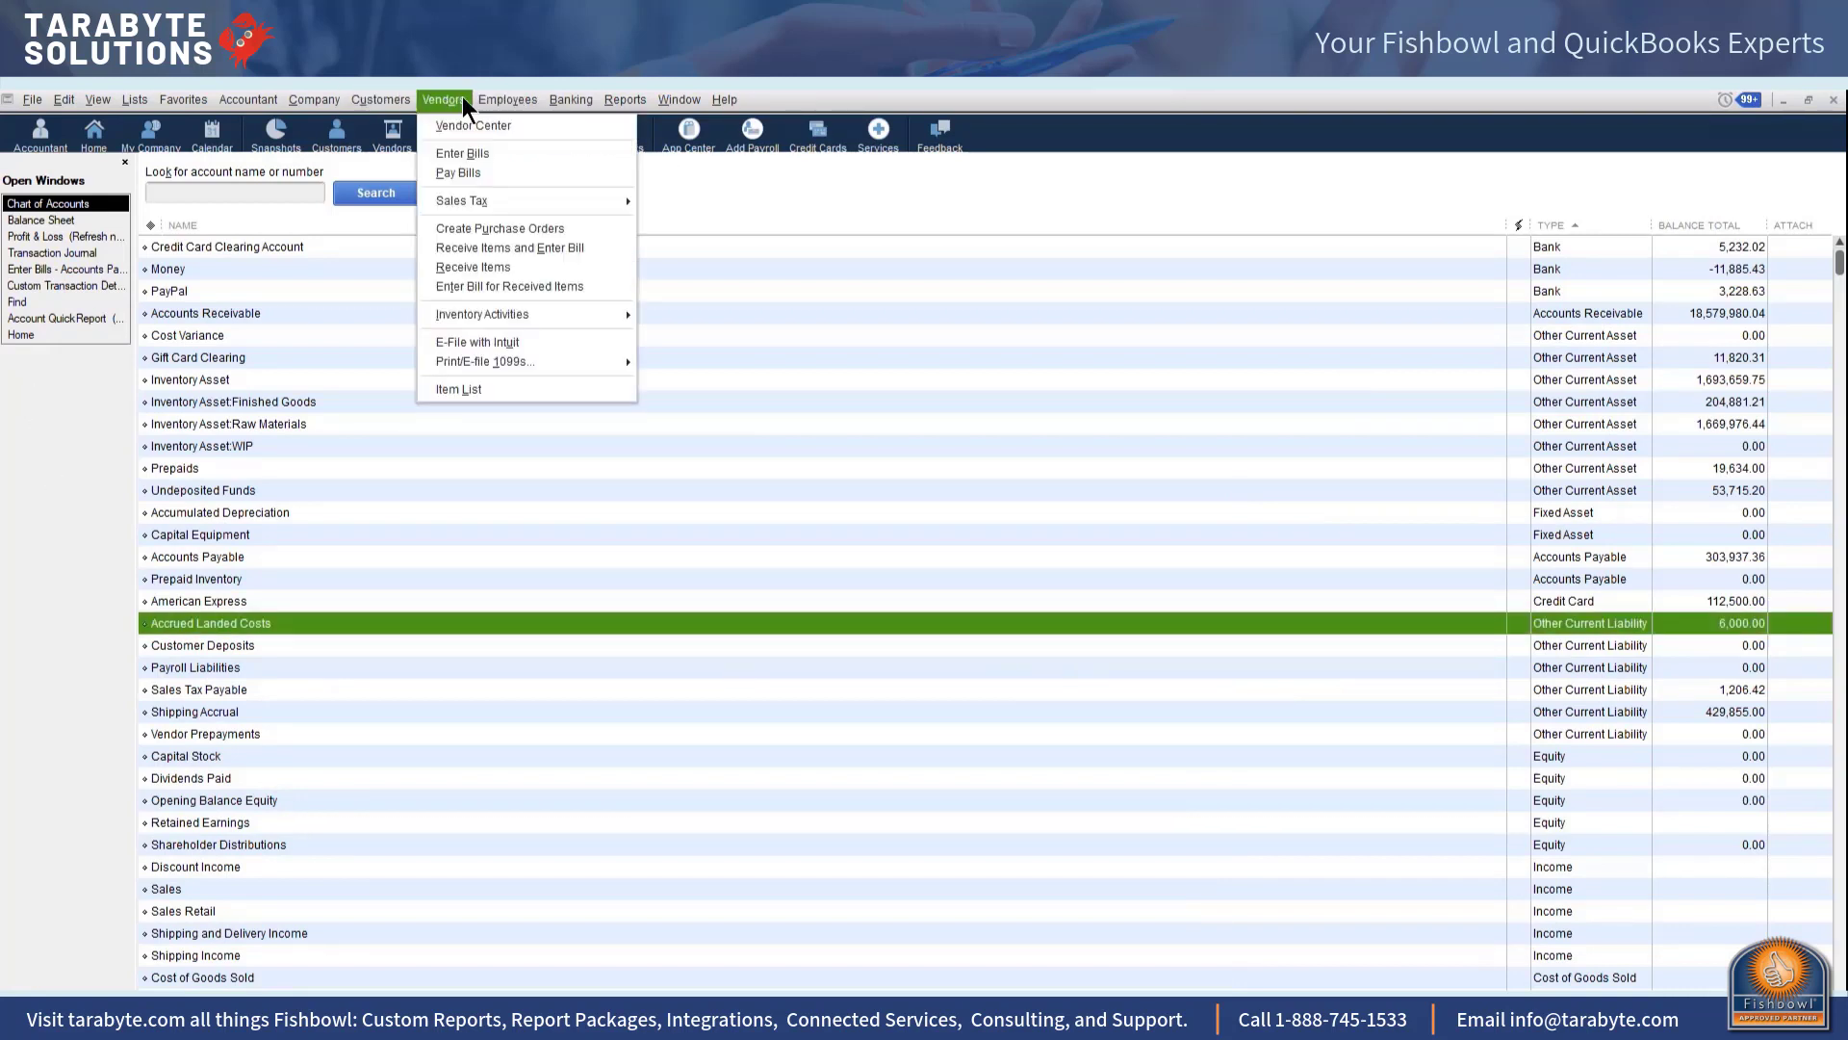
key("Escape")
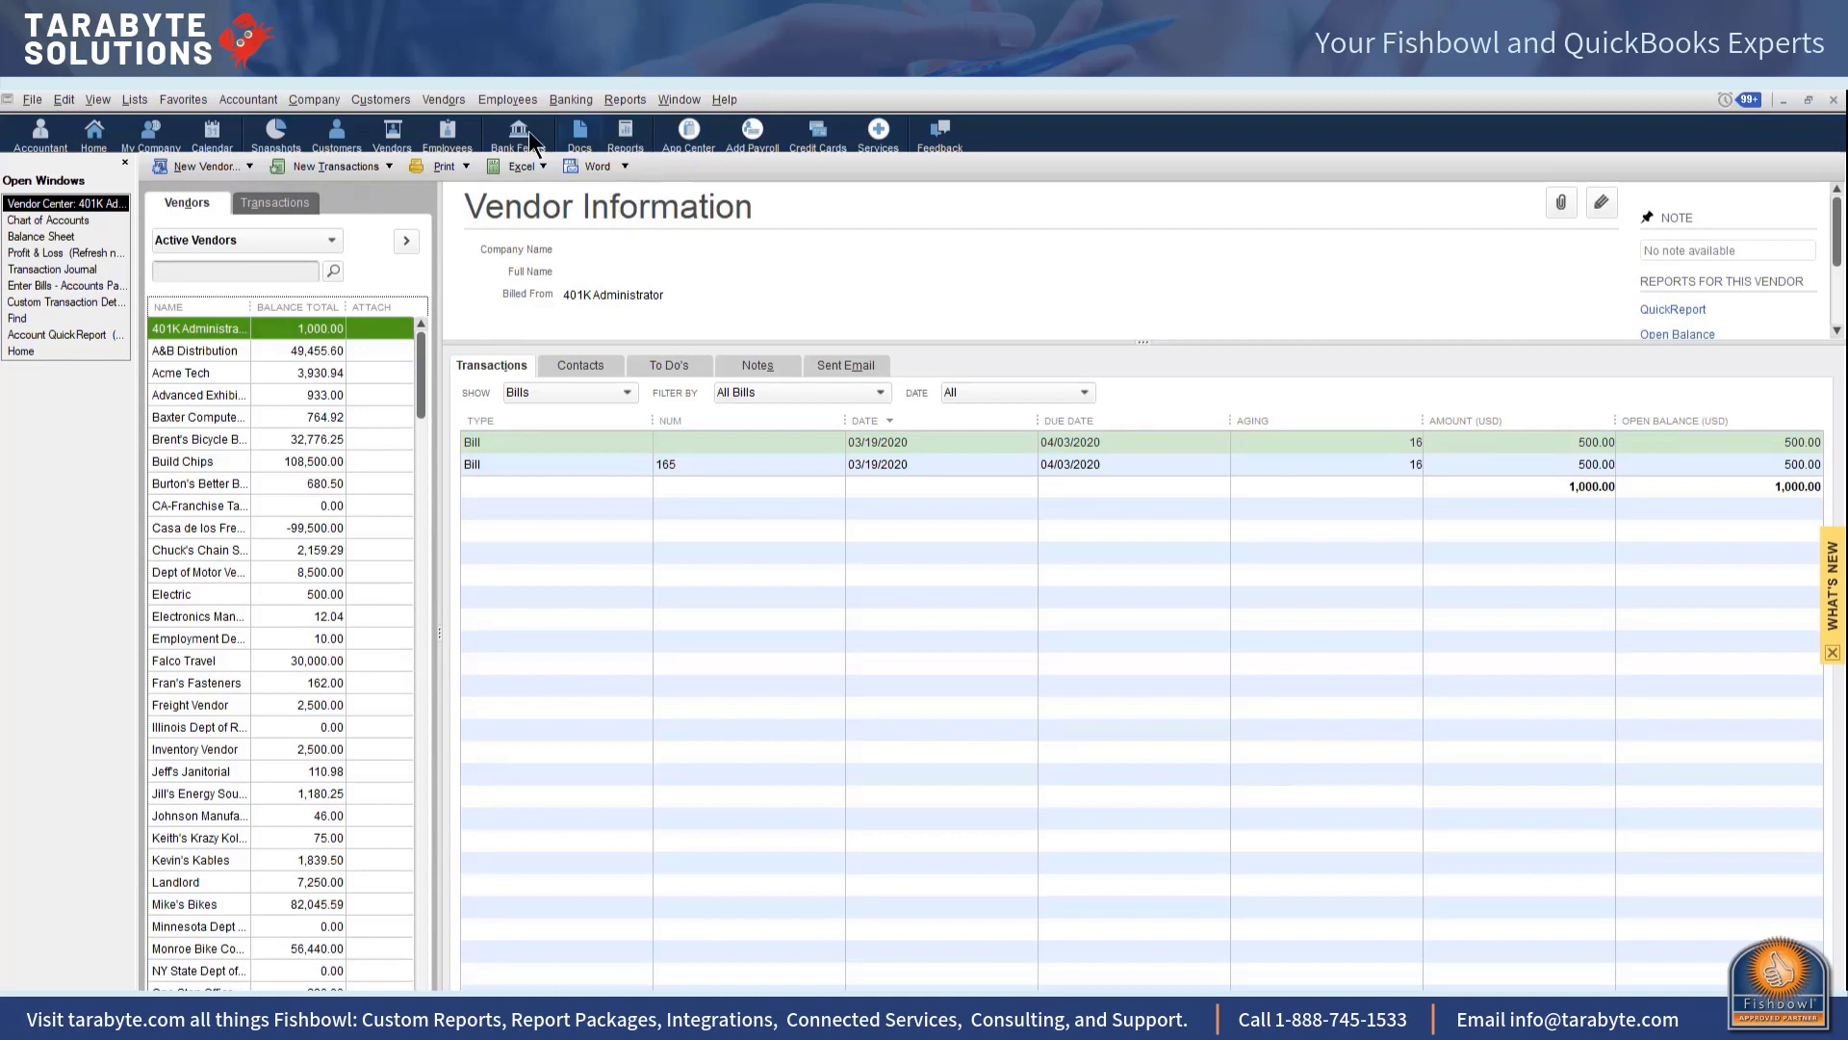
left_click(626, 104)
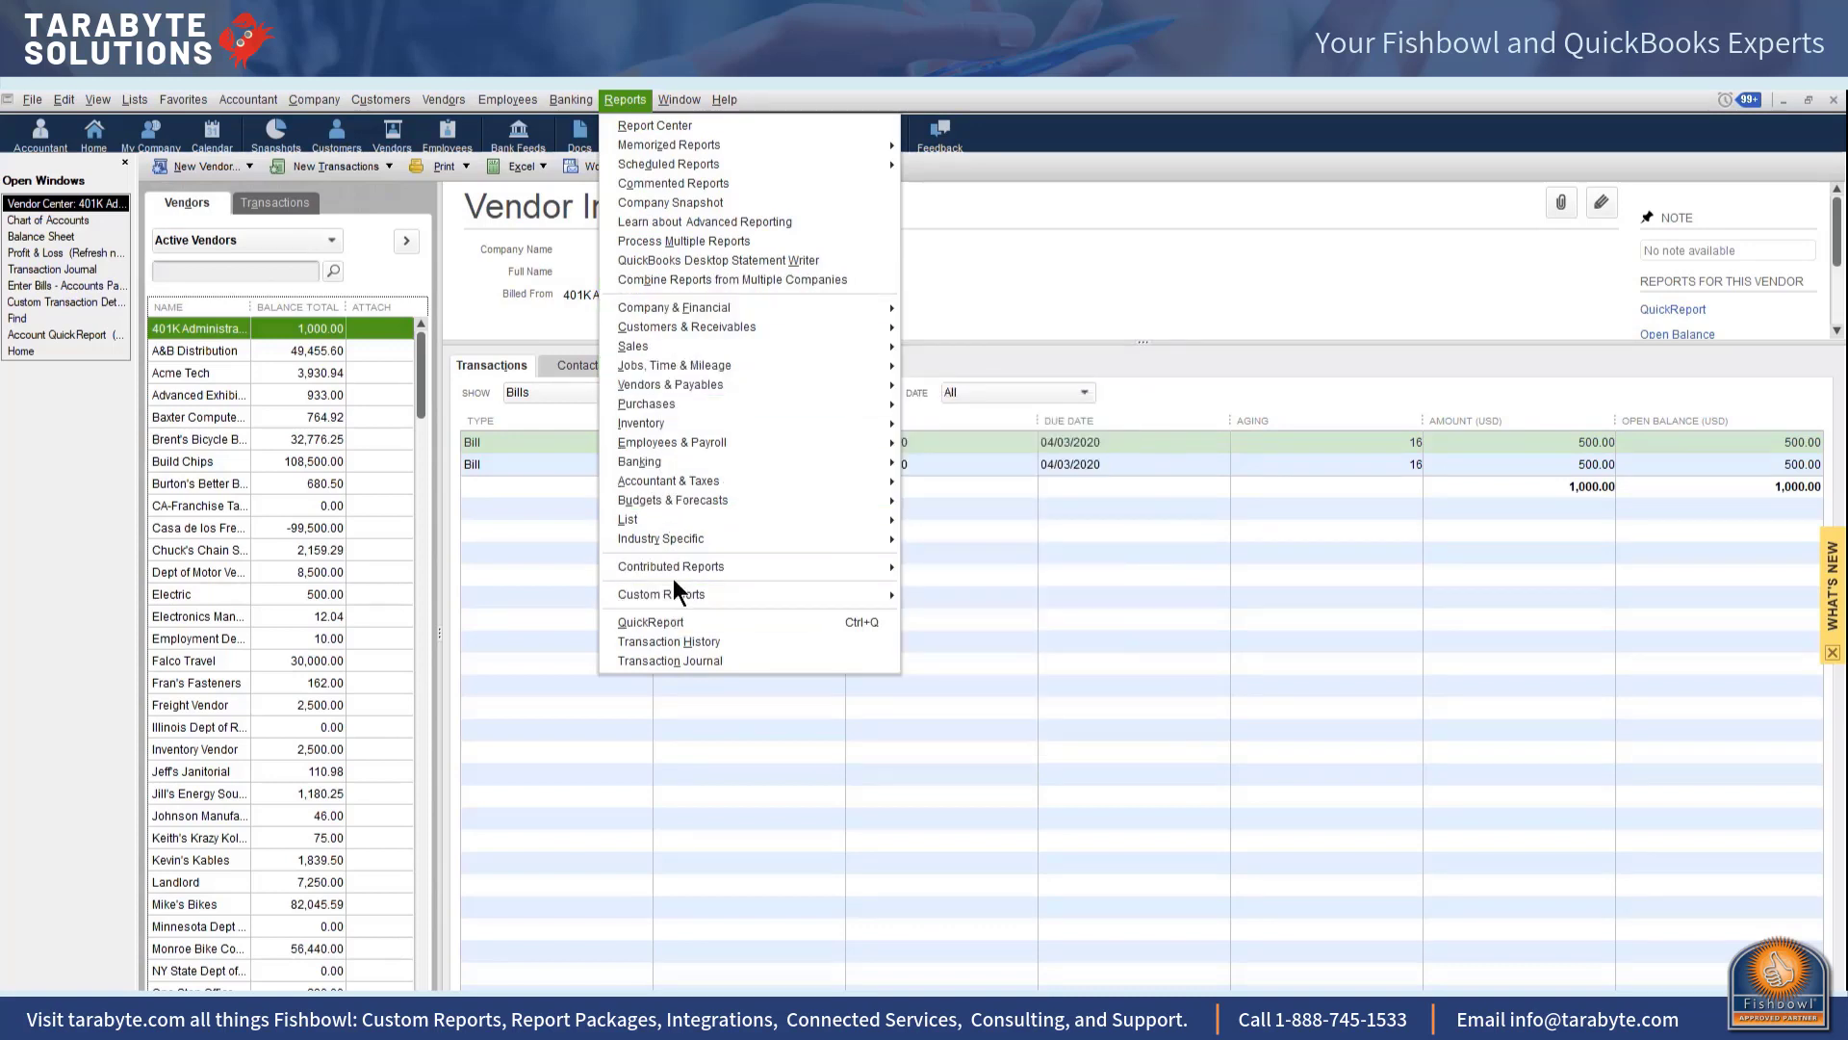
mouse_move(677, 604)
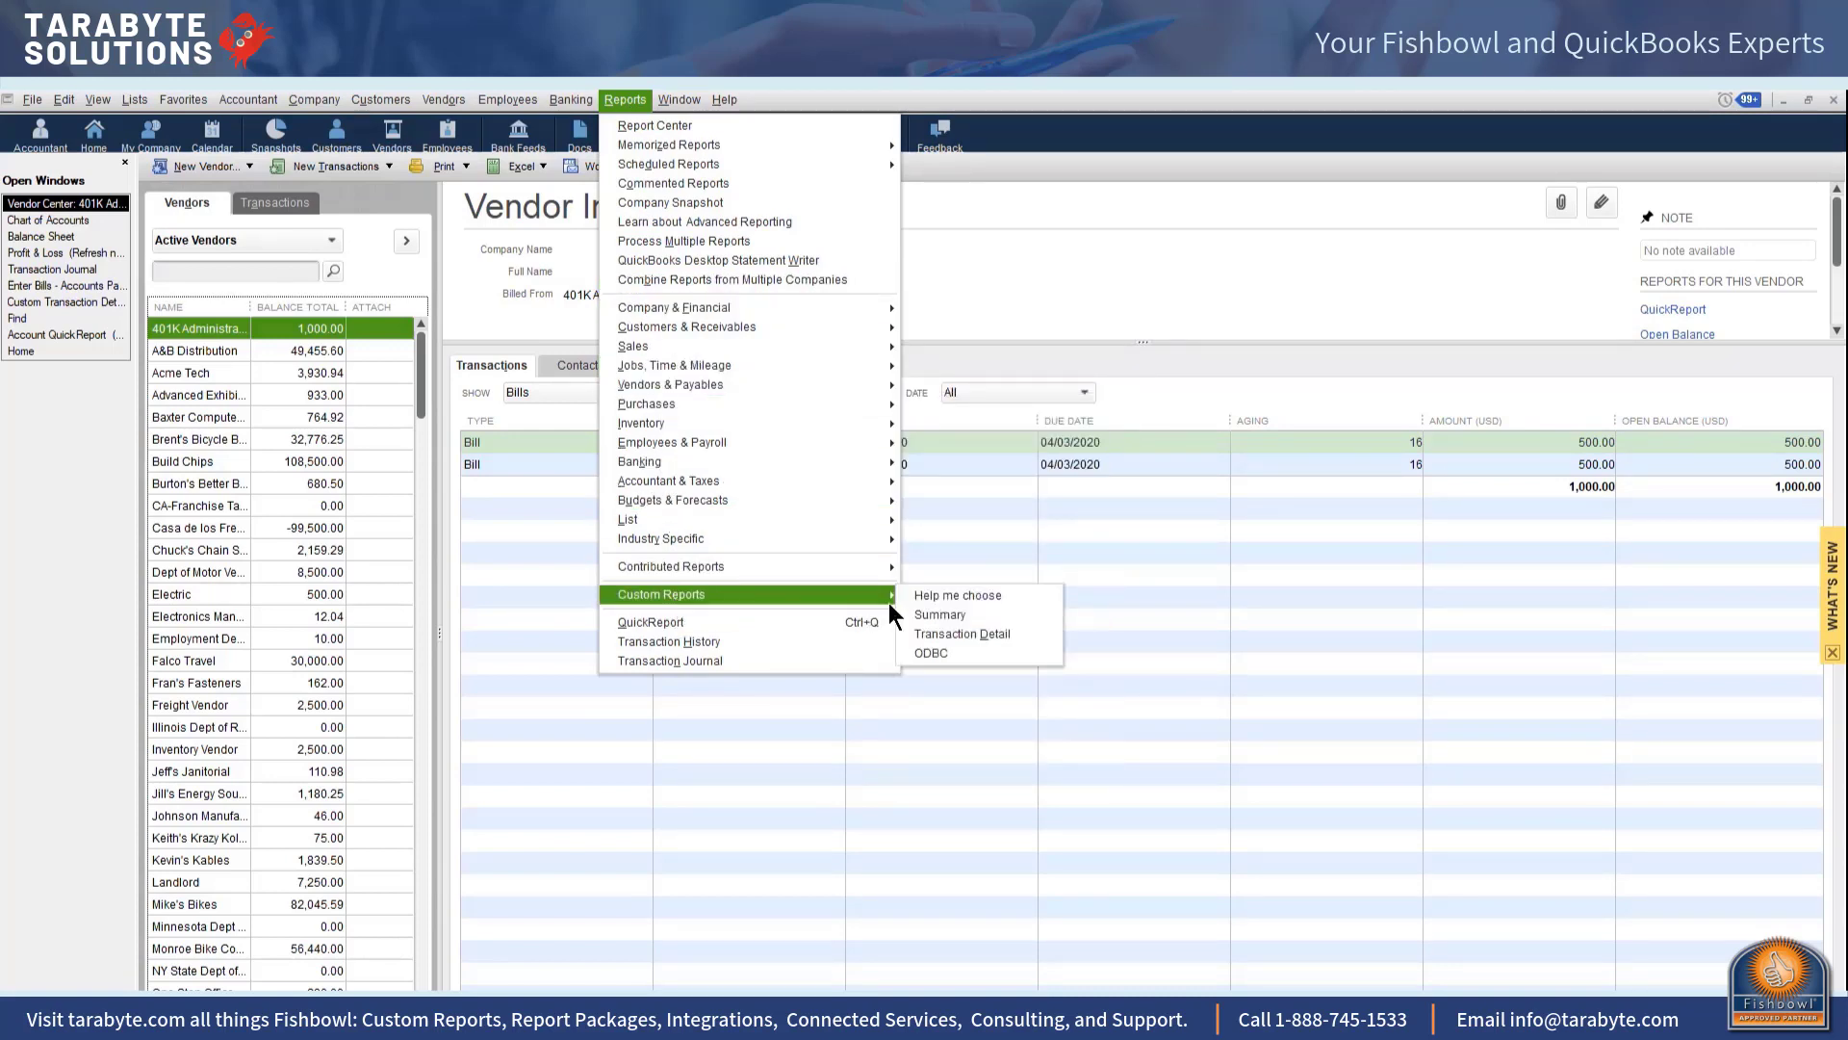
Step: Create a Transaction Detail report for Today and open Monroe Bike Company bill 64986
mouse_move(818, 603)
left_click(962, 633)
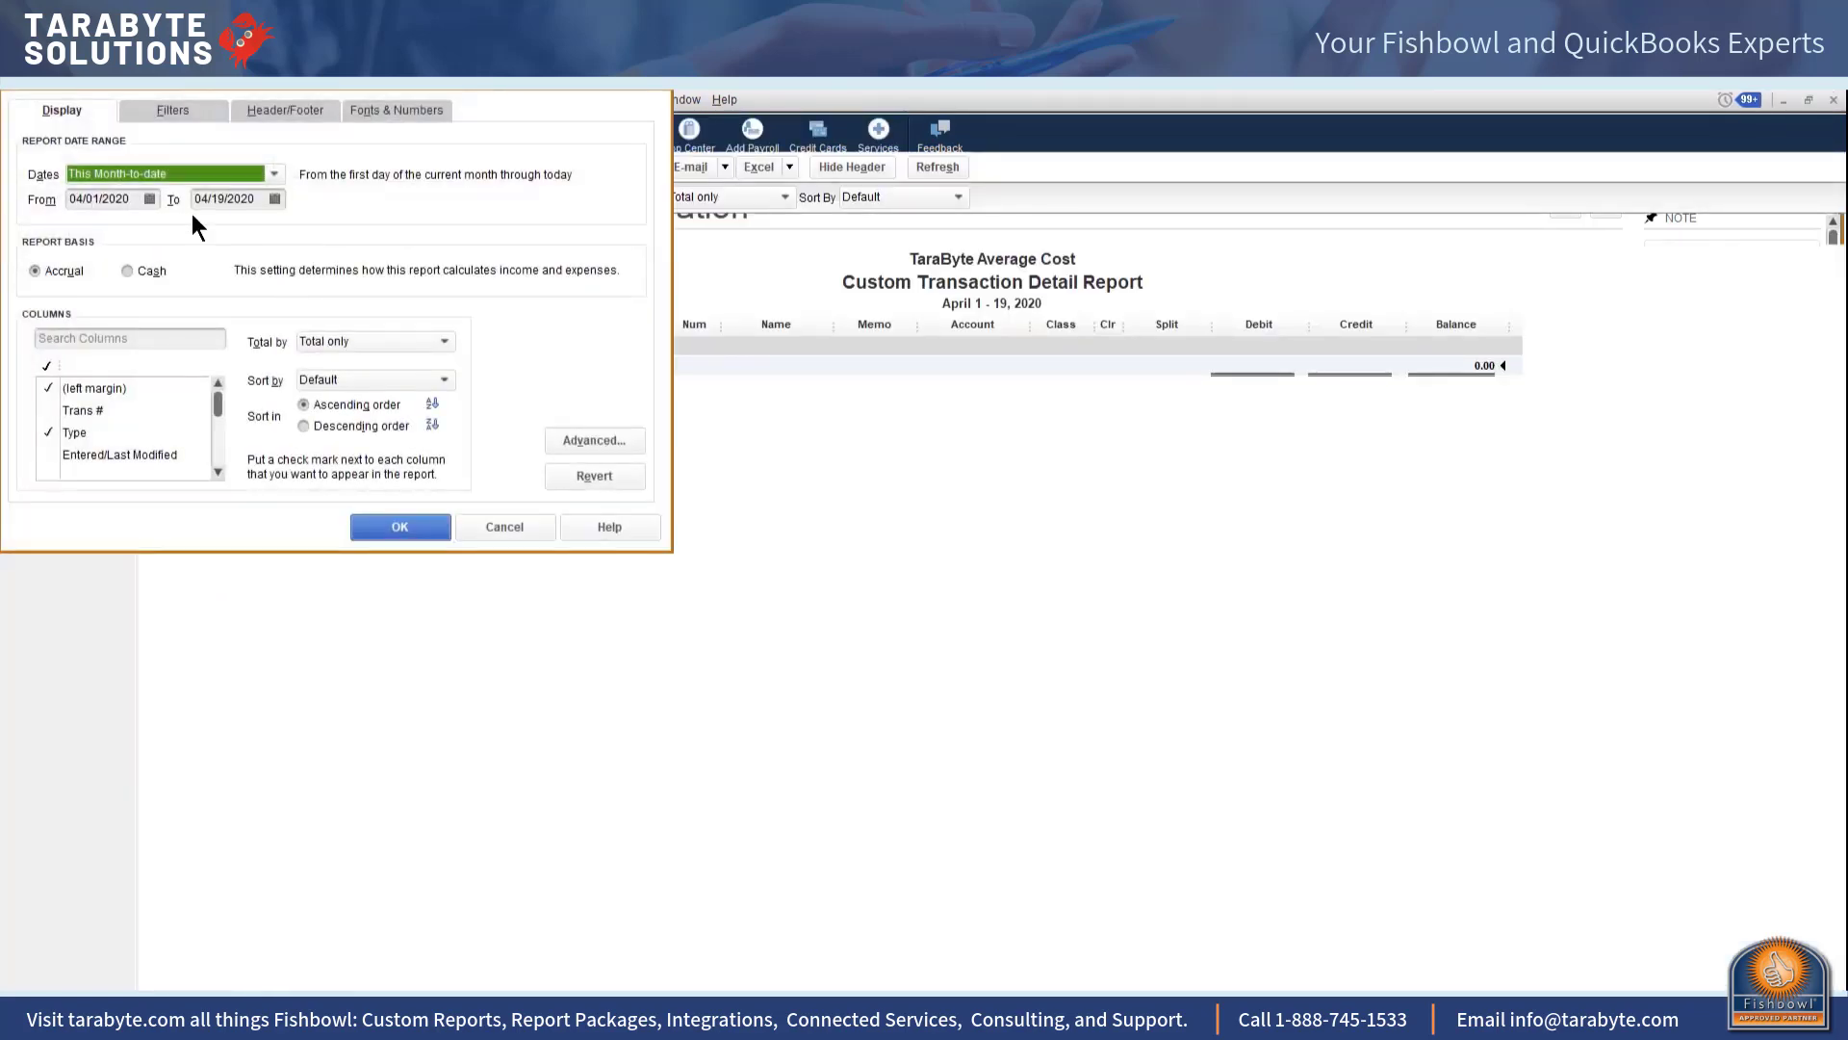
left_click(273, 175)
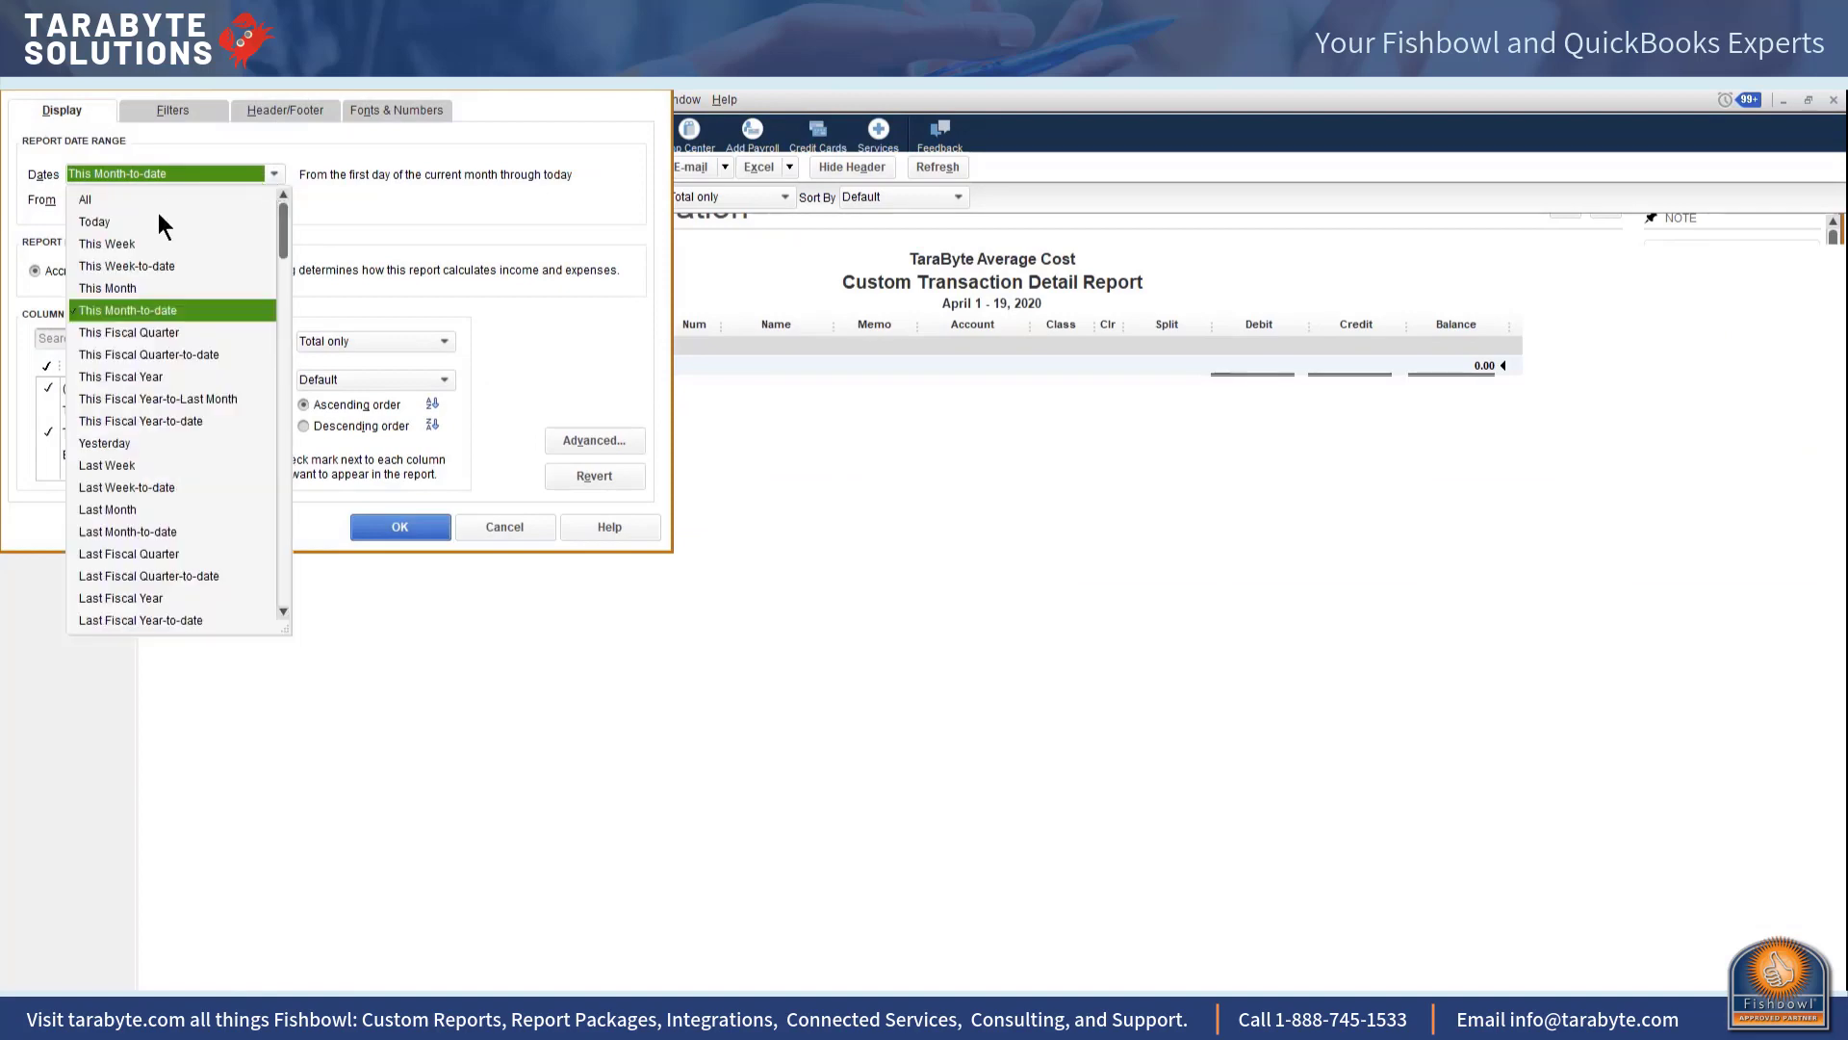
left_click(104, 226)
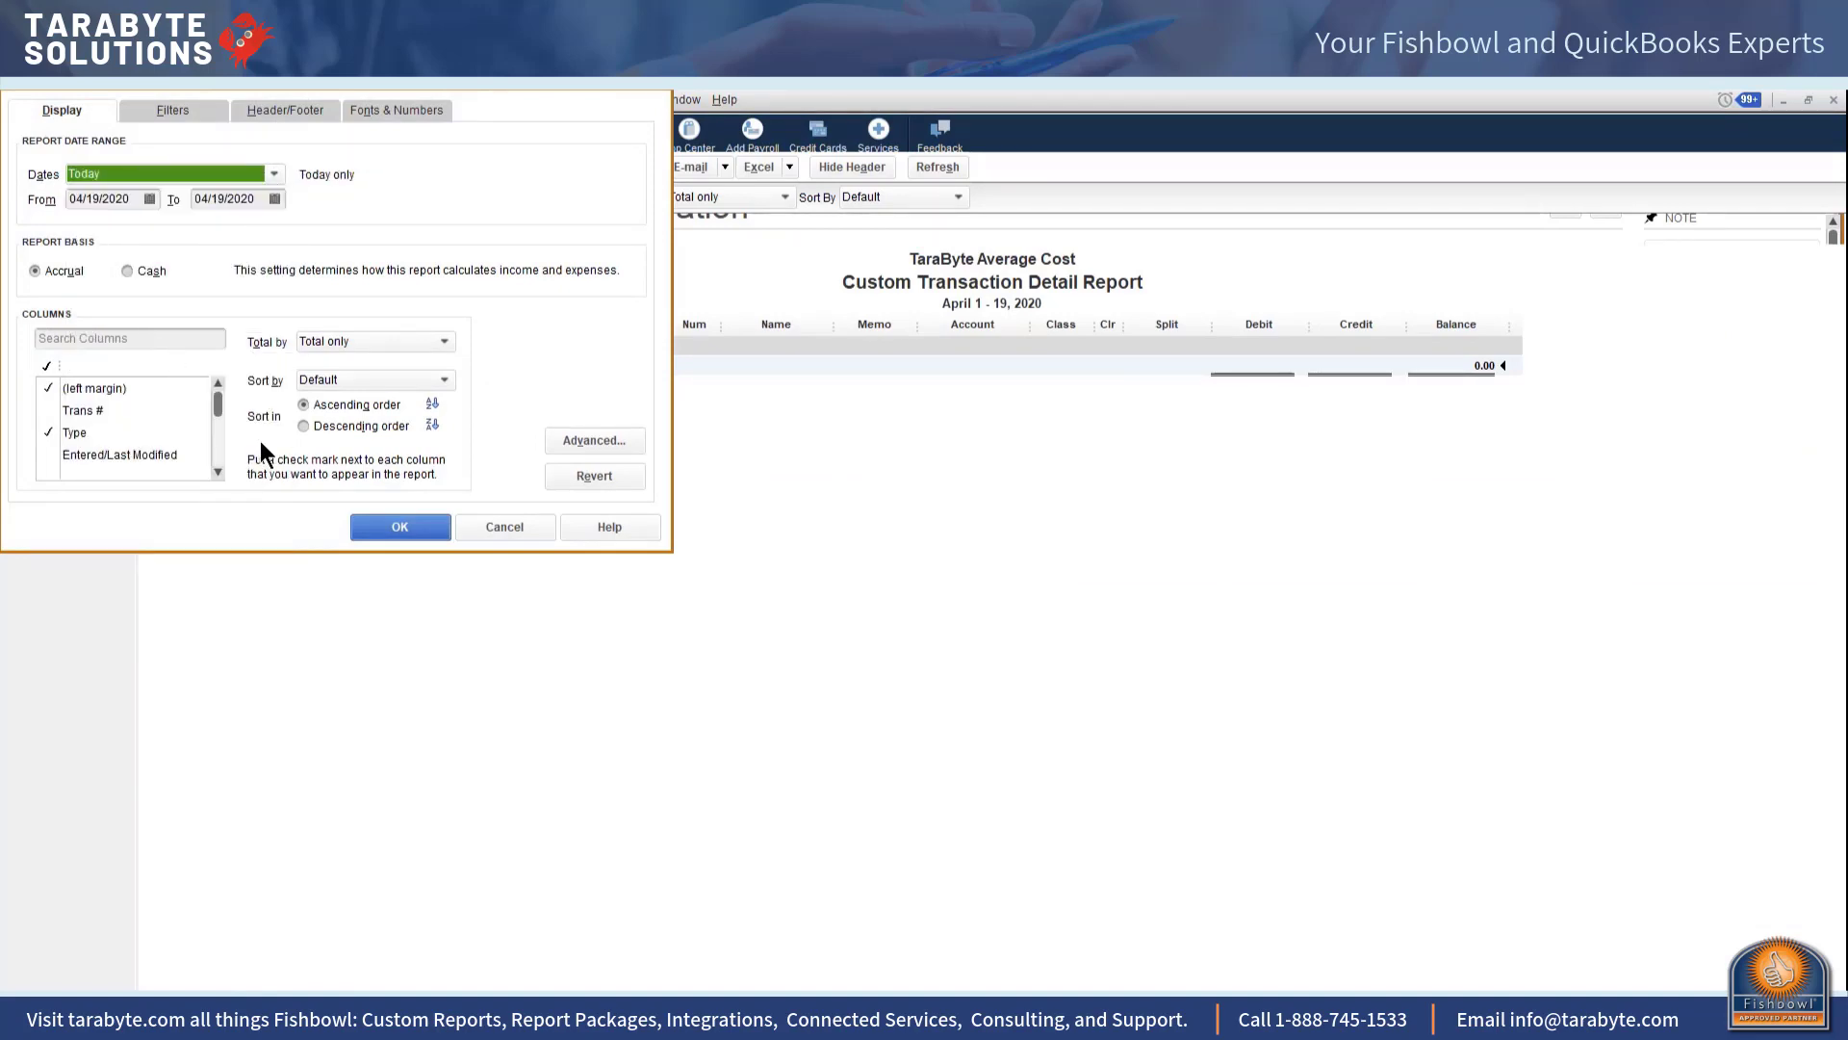
left_click(397, 527)
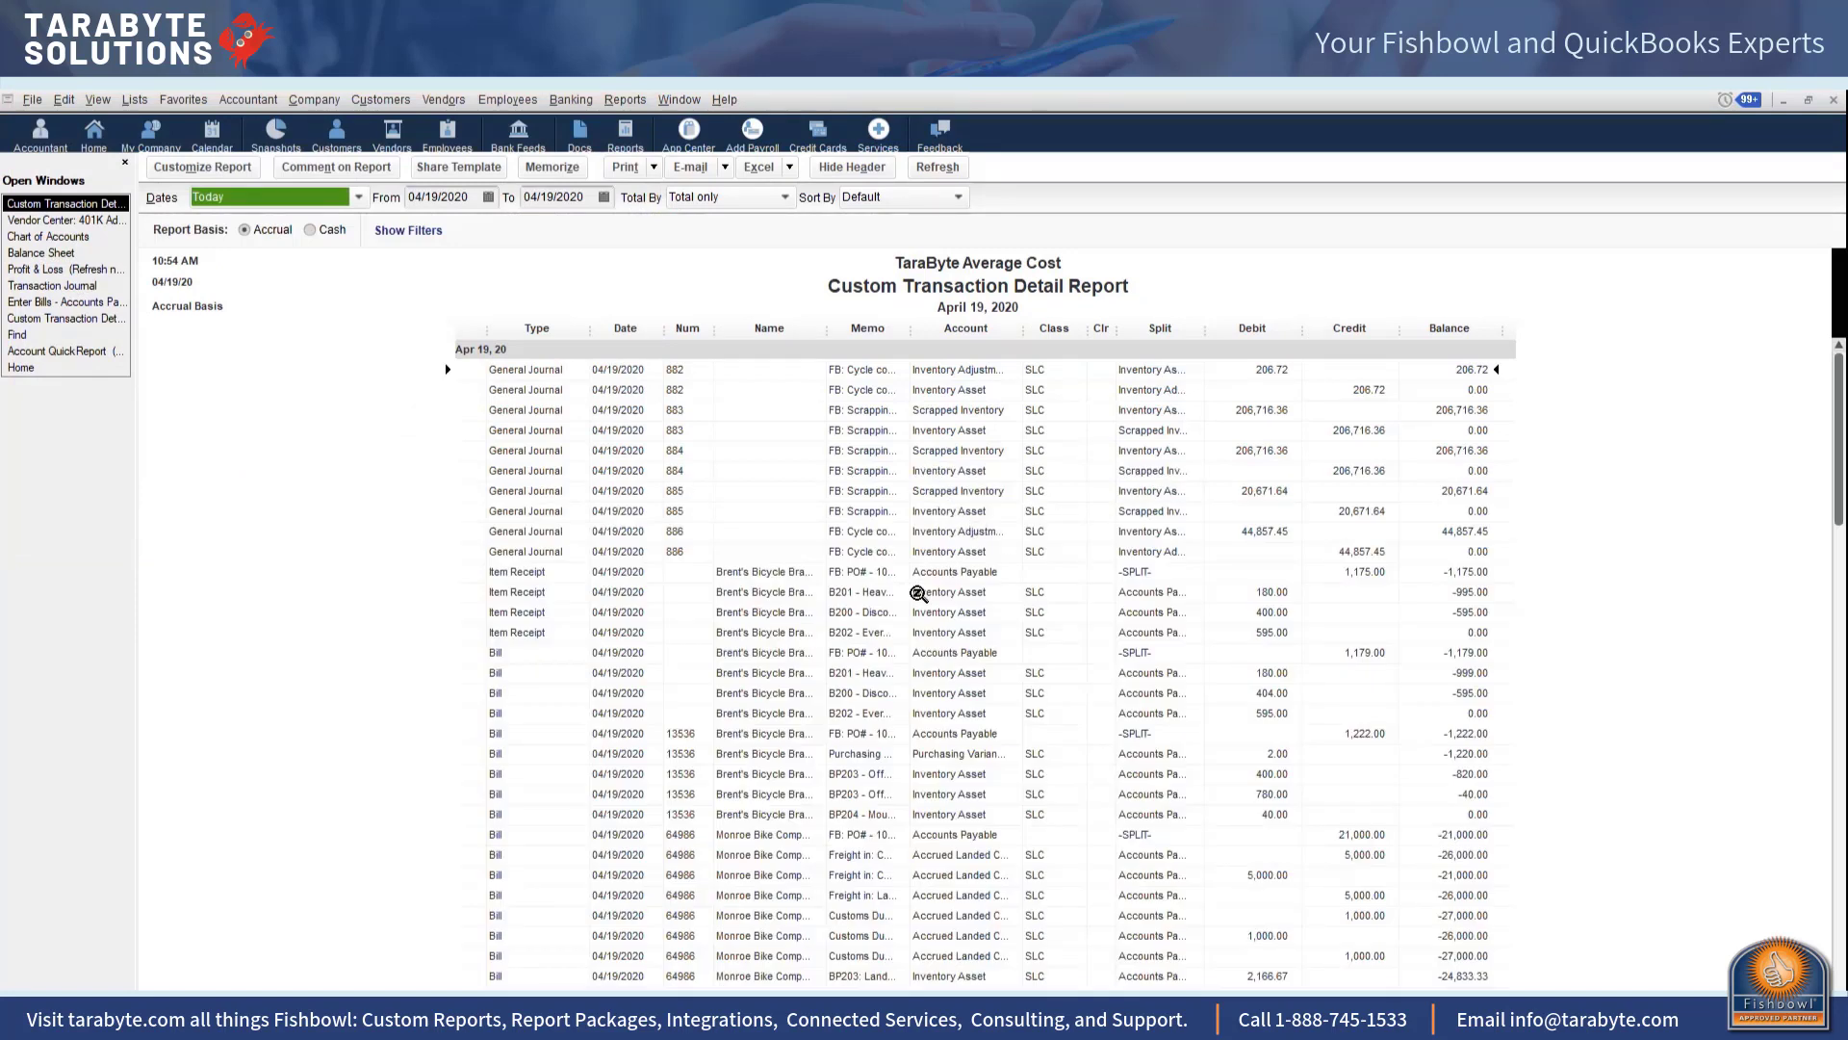
scroll(971, 568, "down", 1)
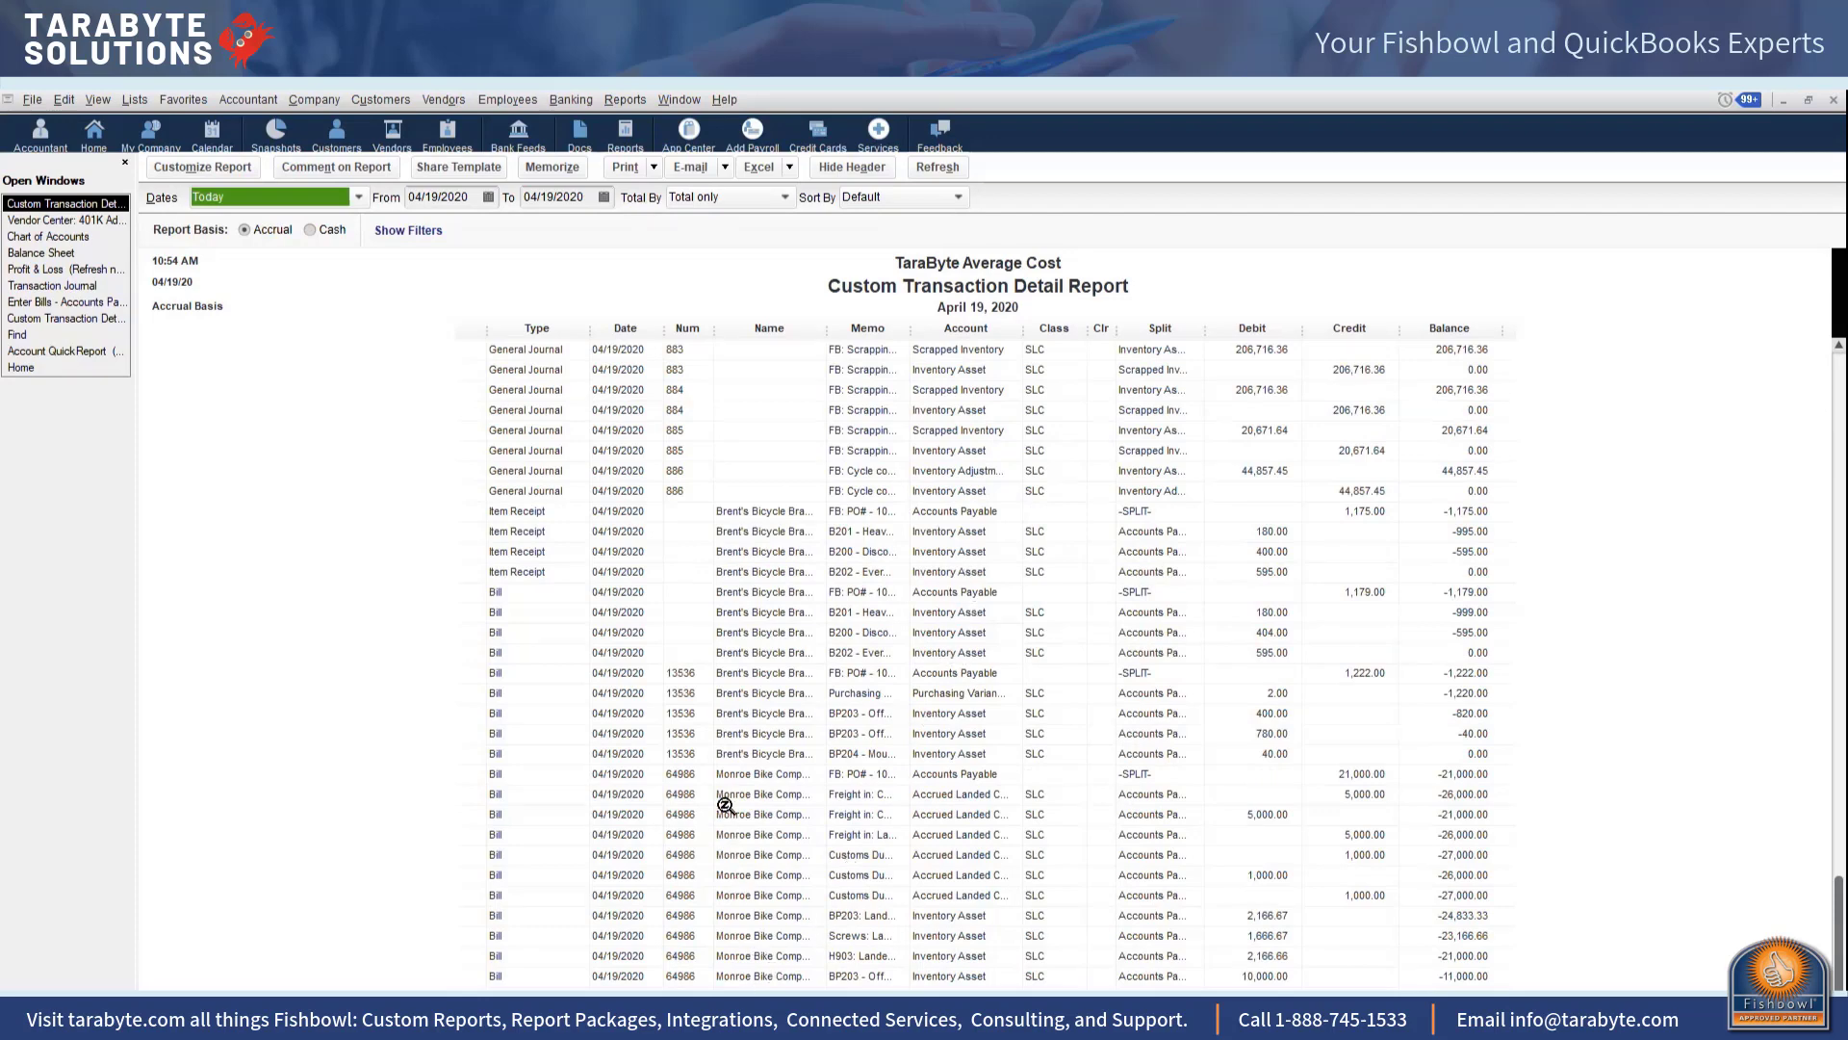
double_click(763, 775)
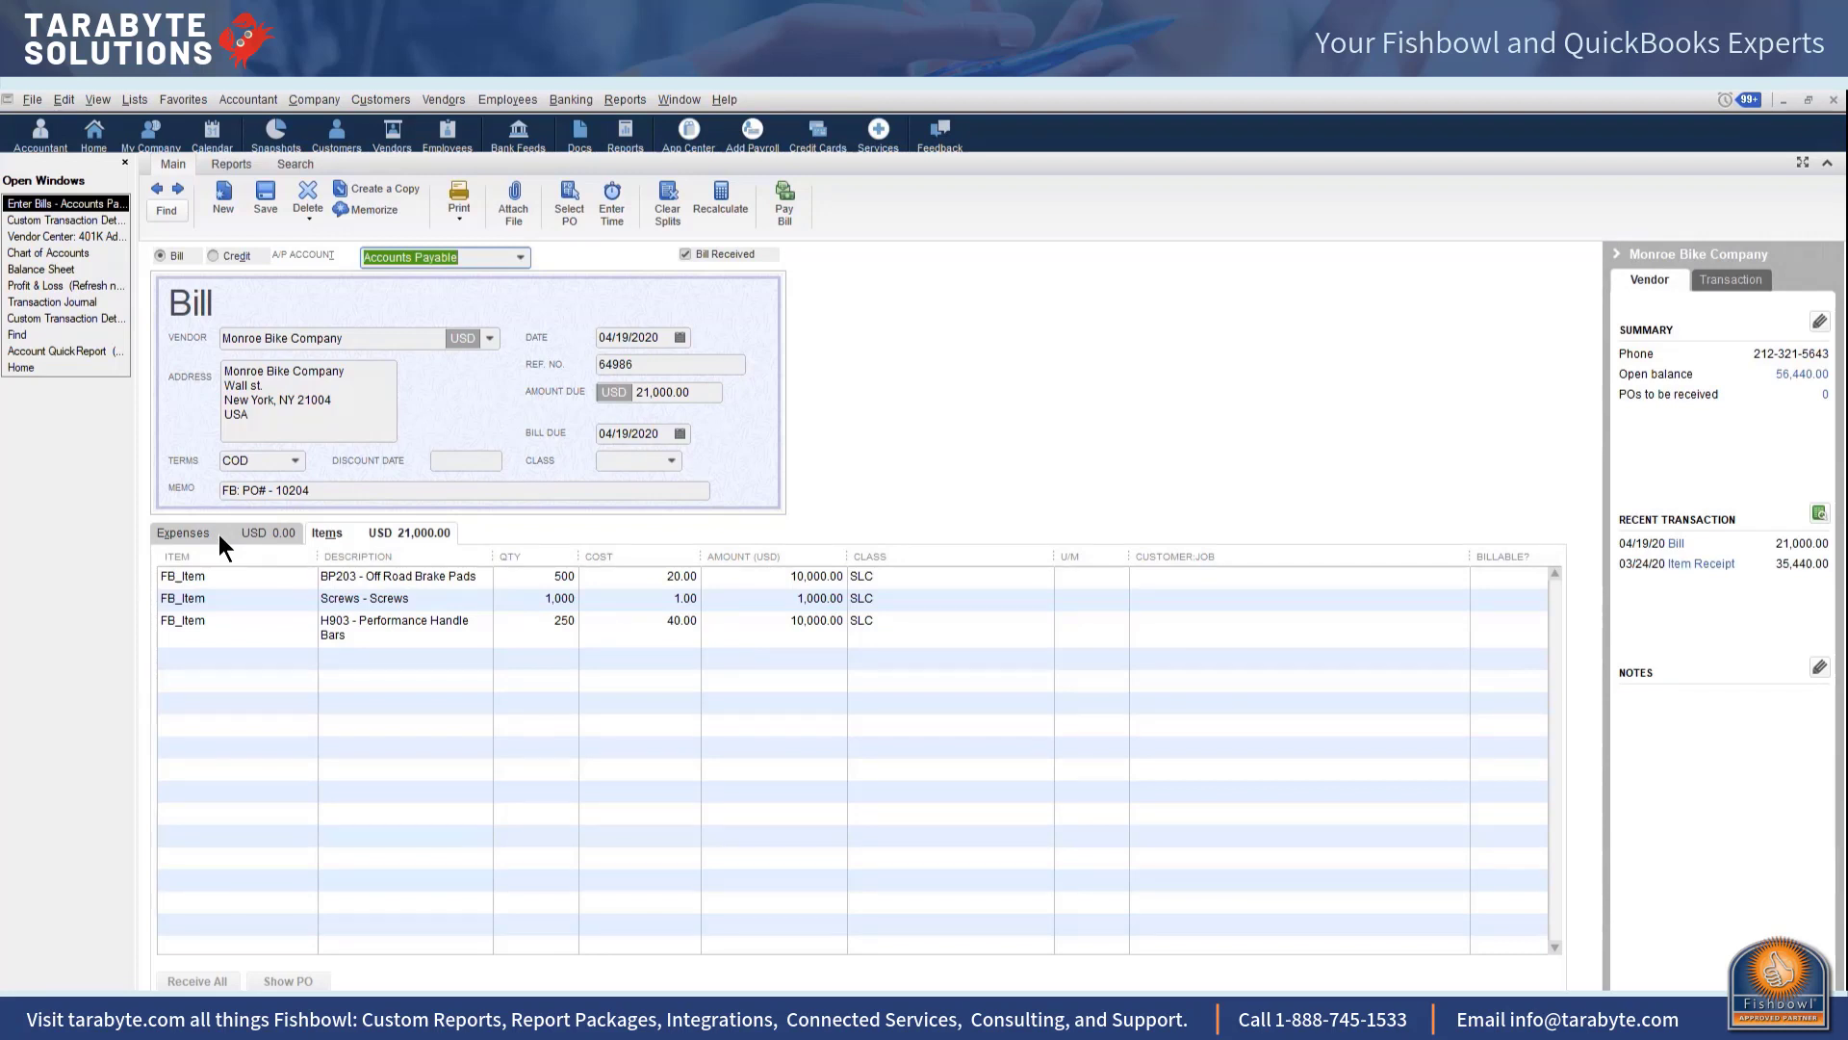
Step: Show the Expenses lines of Monroe Bike Company bill 64986
left_click(183, 532)
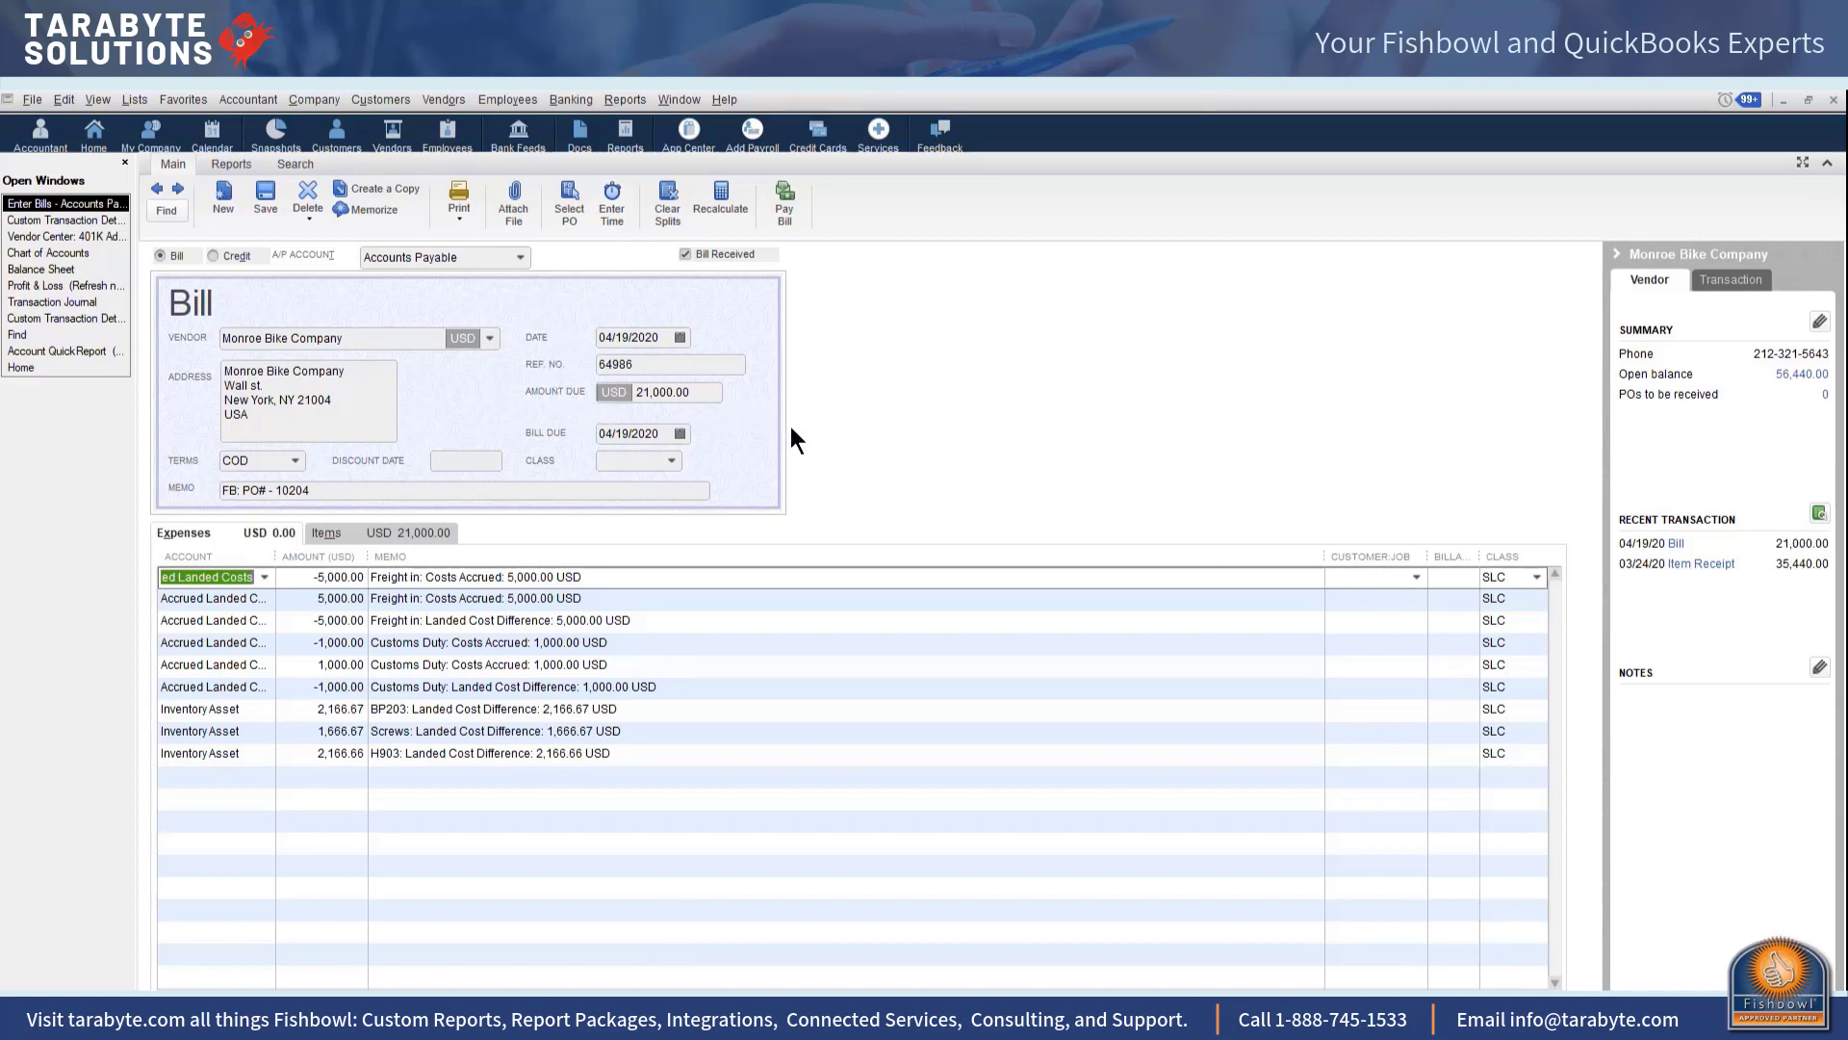
Step: Run the standard Balance Sheet and highlight the Accrued Landed Costs row at 6,000.00
left_click(606, 102)
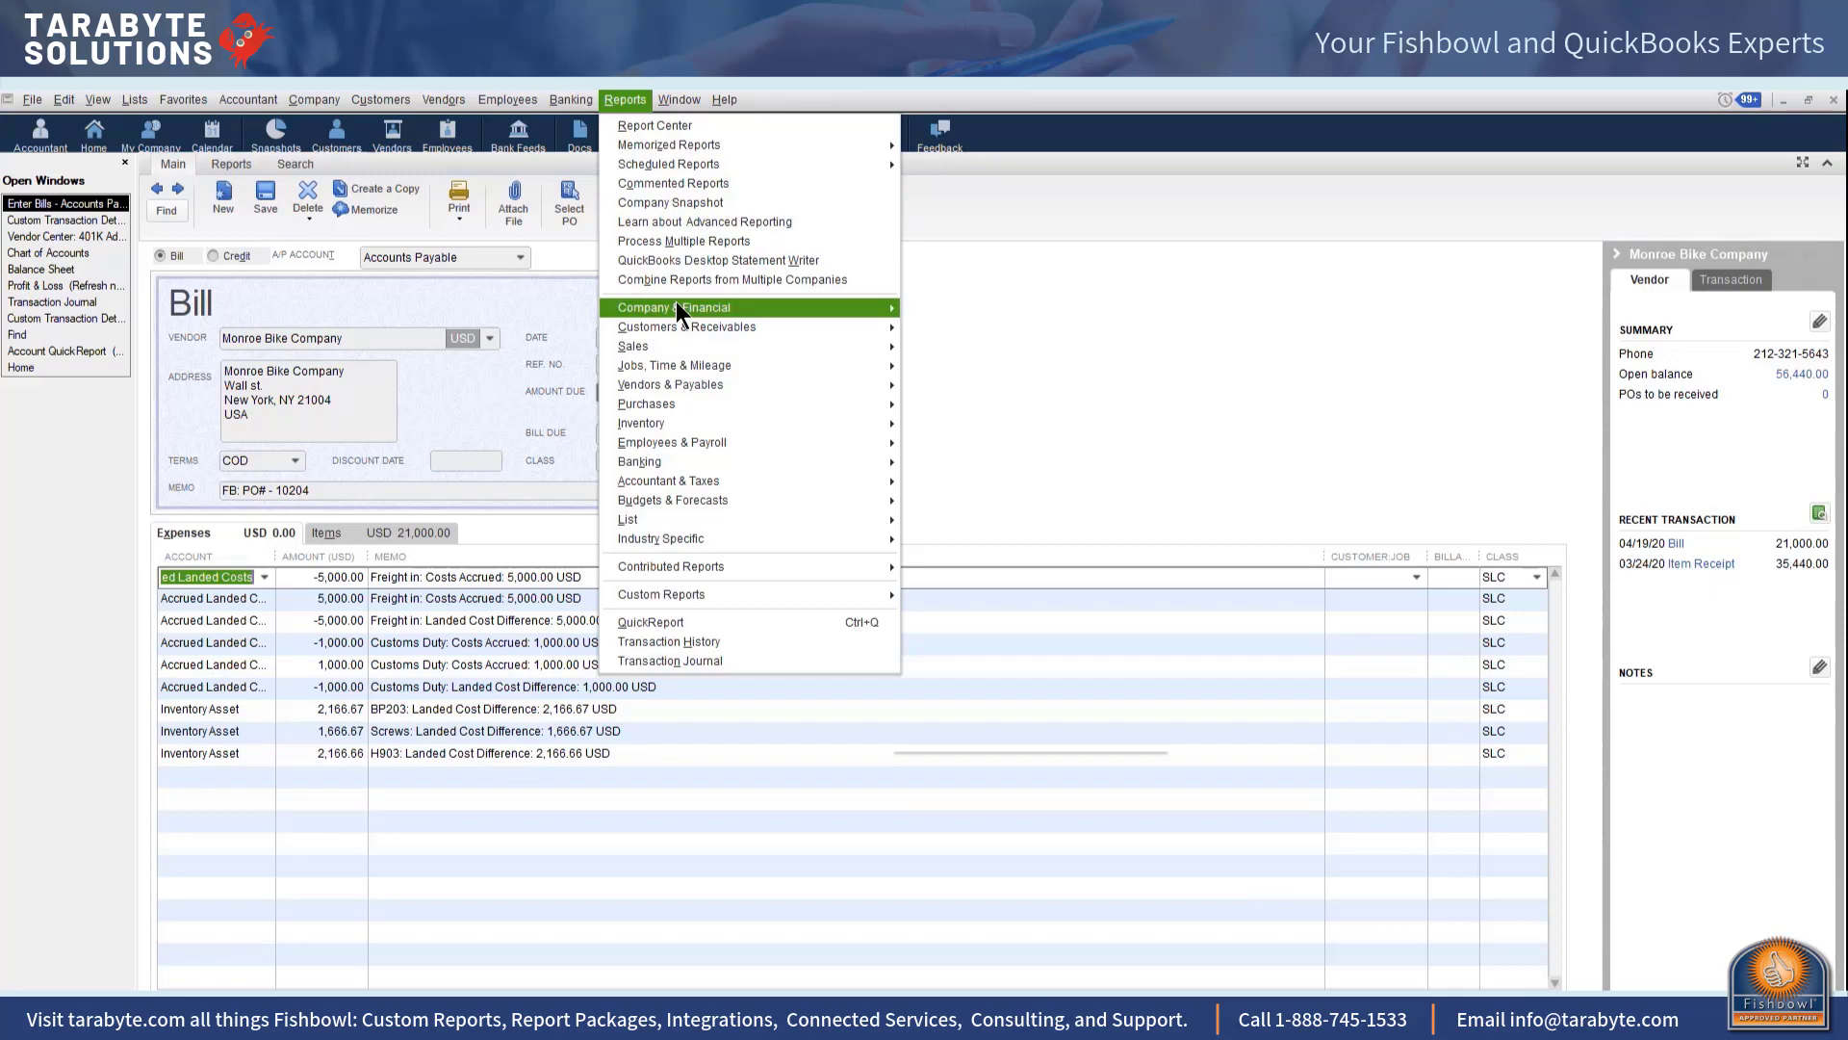
left_click(59, 271)
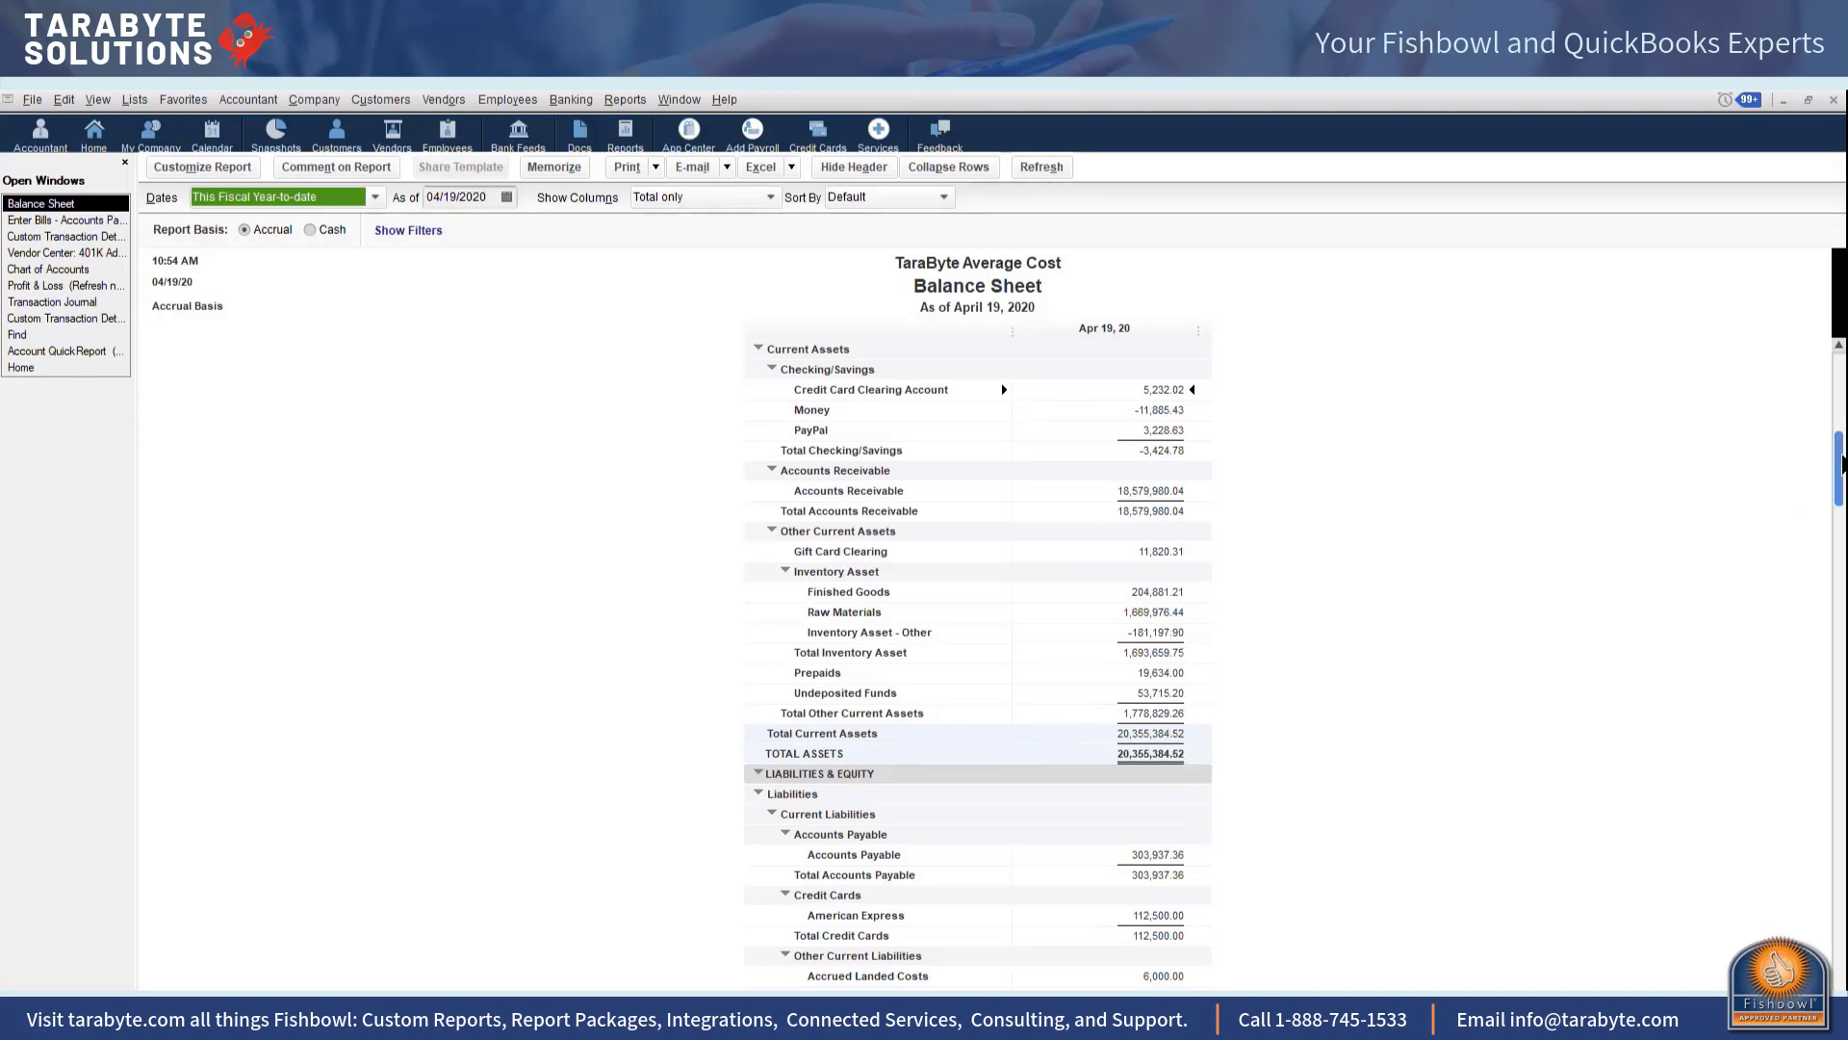
left_click_drag(1841, 464, 1839, 621)
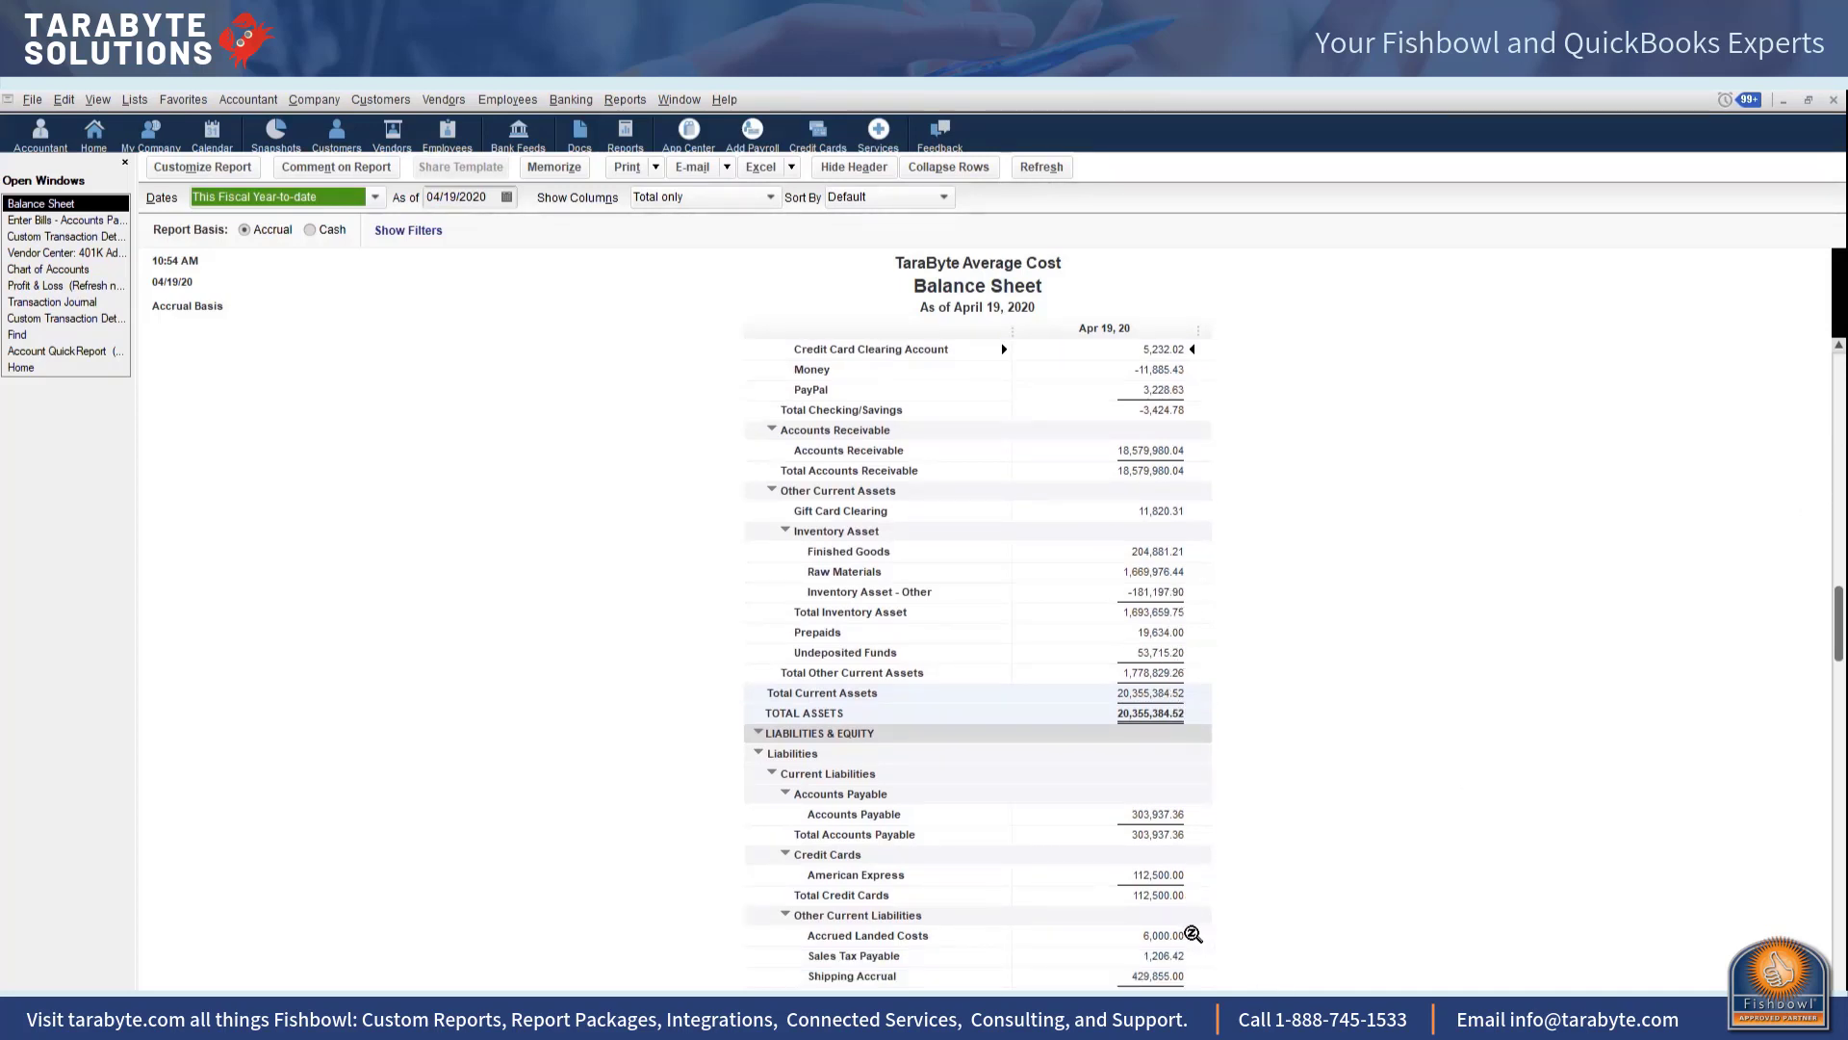
left_click(1171, 938)
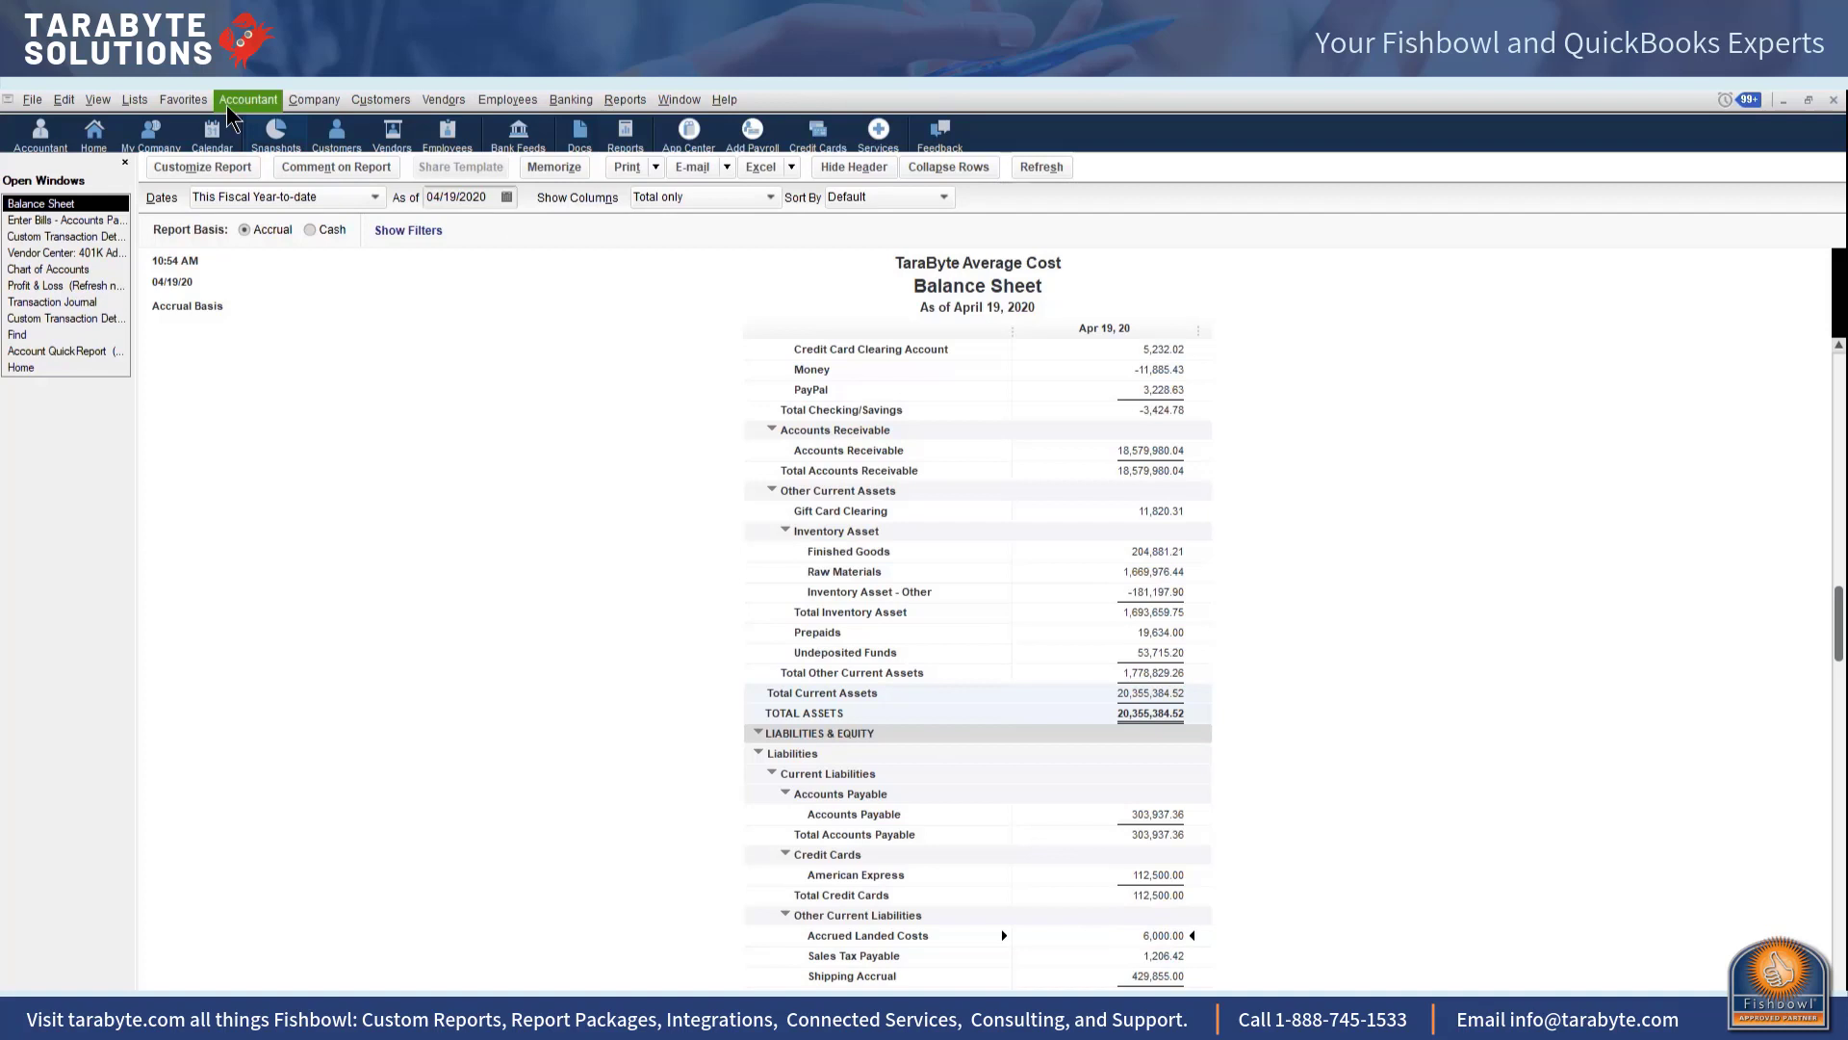
Step: Select Freight Vendor in the Vendor Center and expand its New Transactions menu
left_click(434, 104)
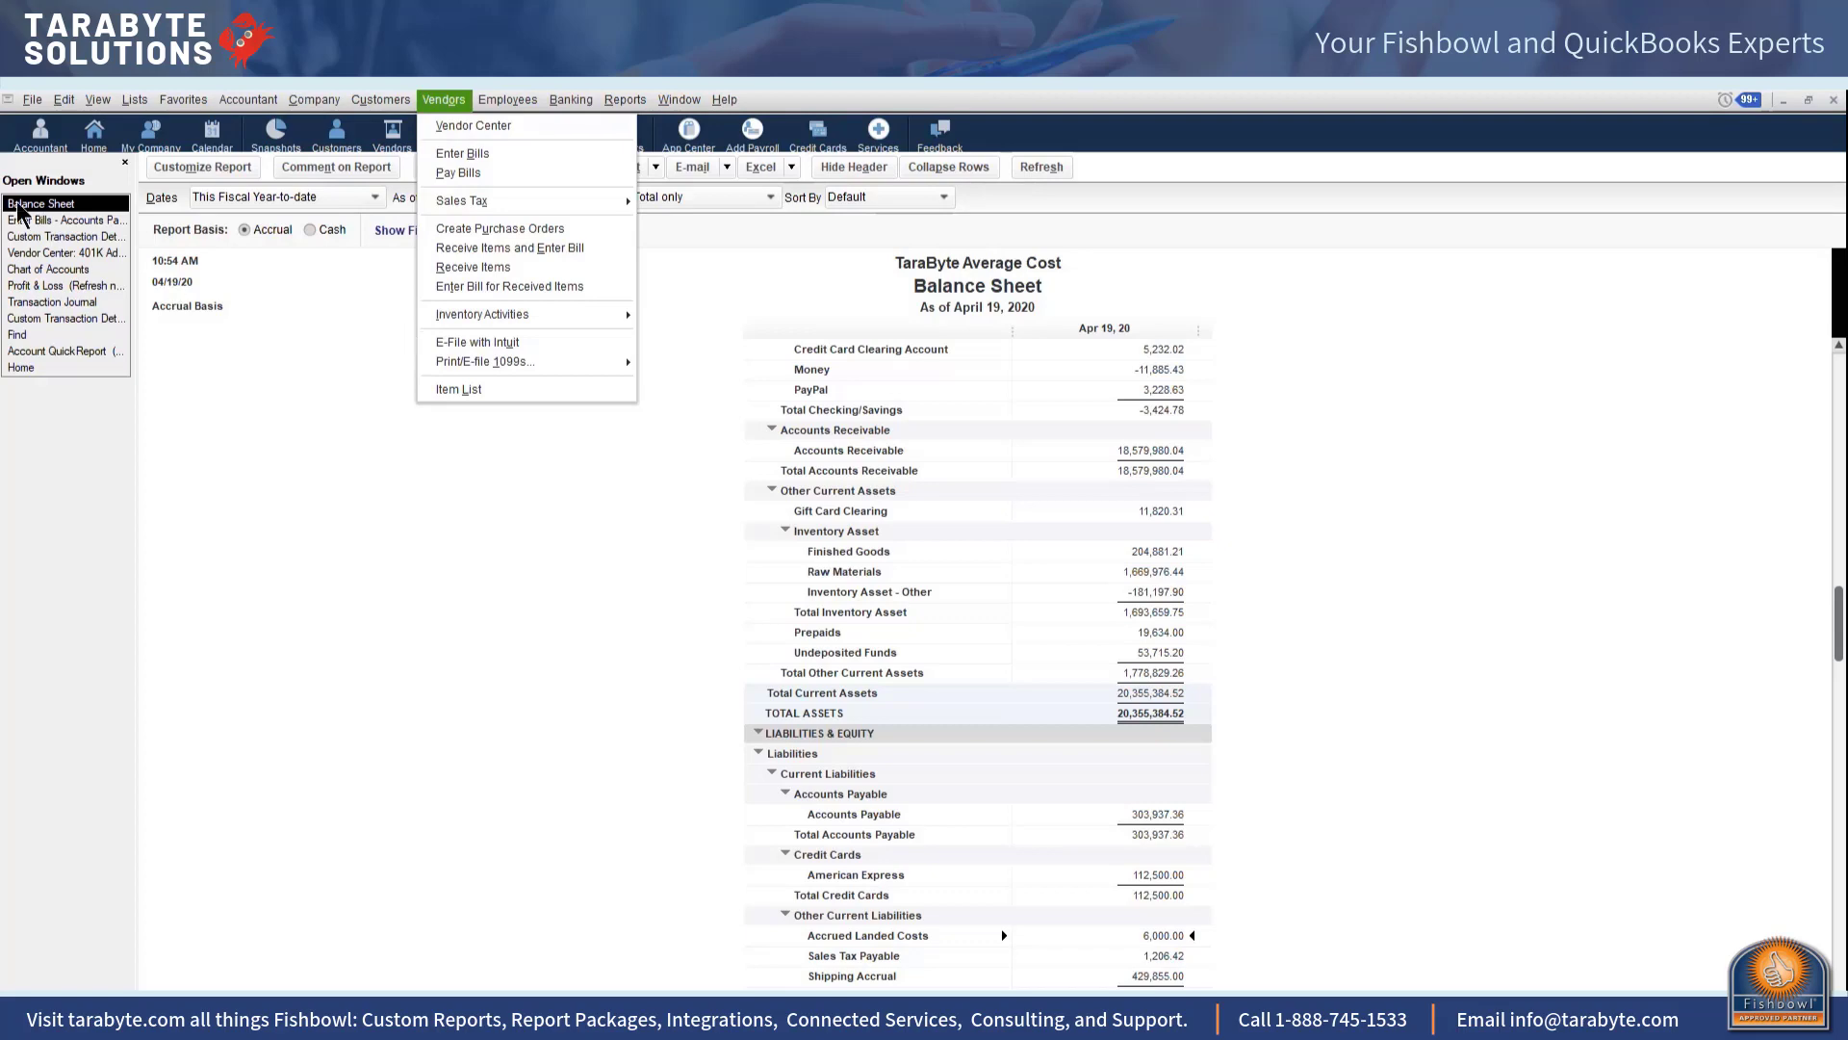
left_click(454, 129)
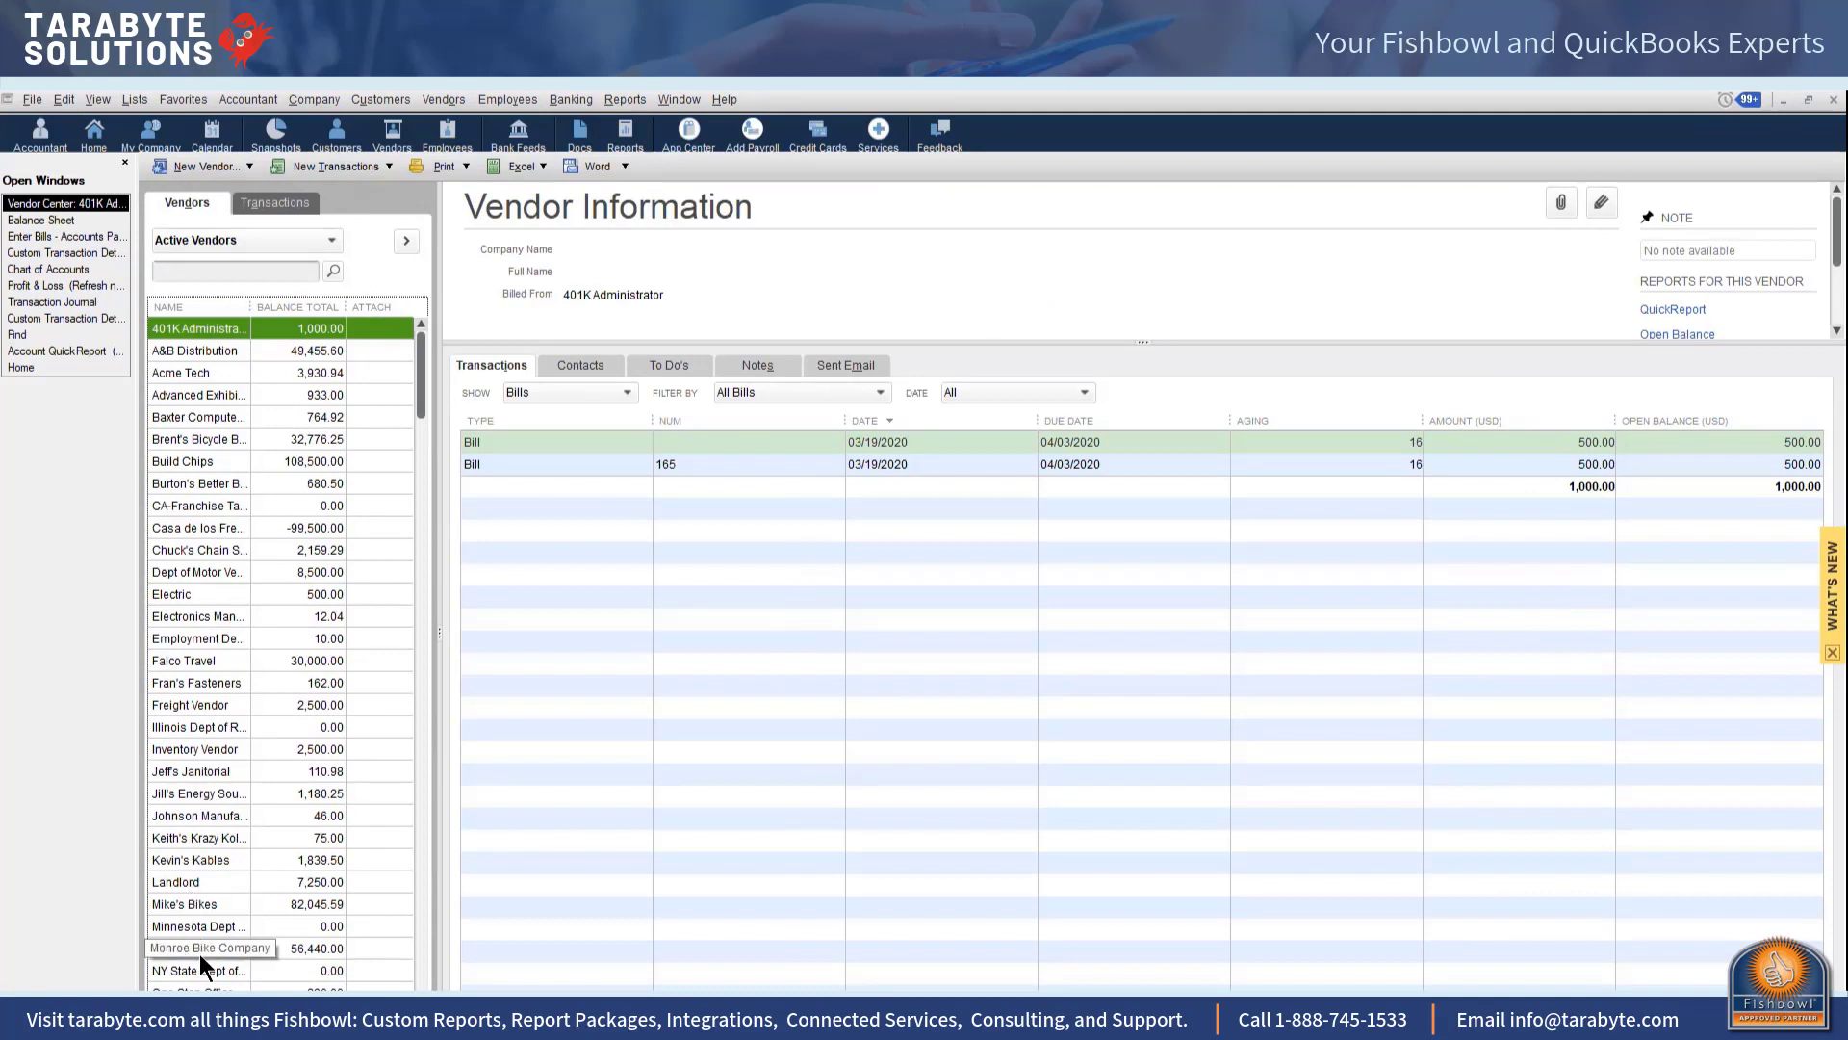
left_click(202, 708)
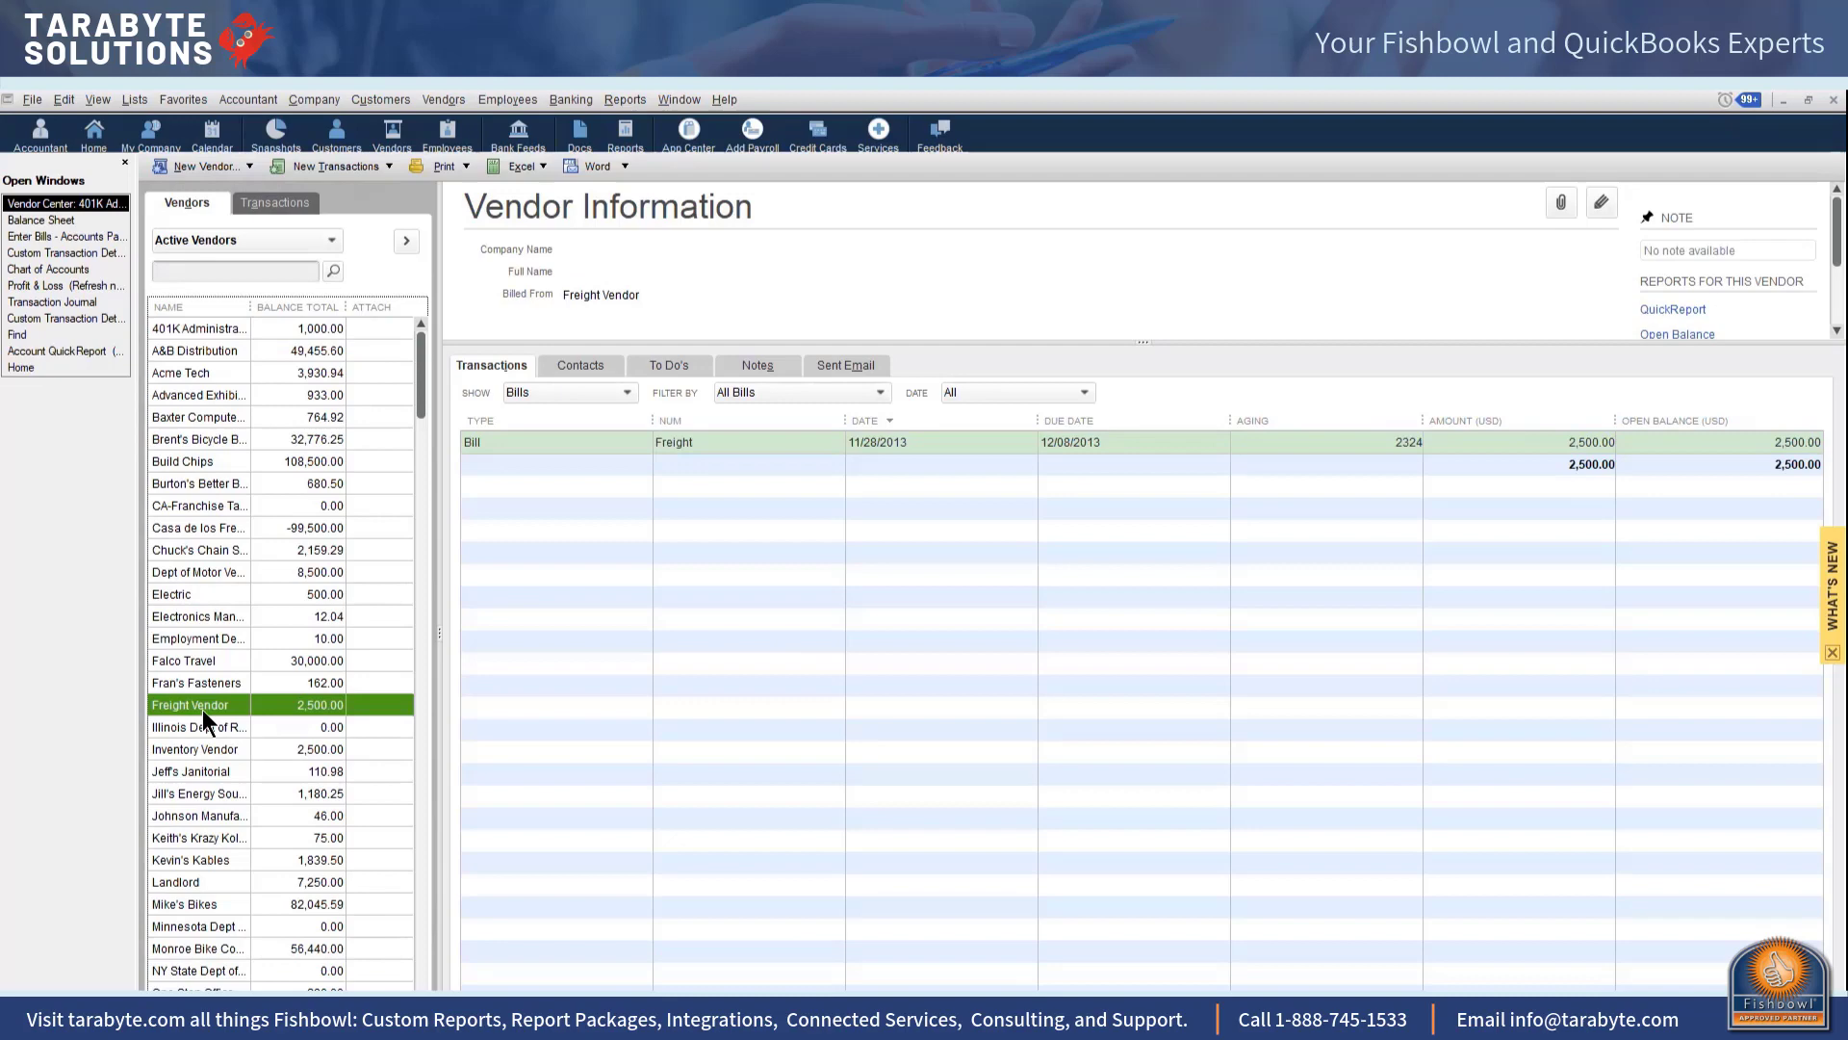
left_click(329, 167)
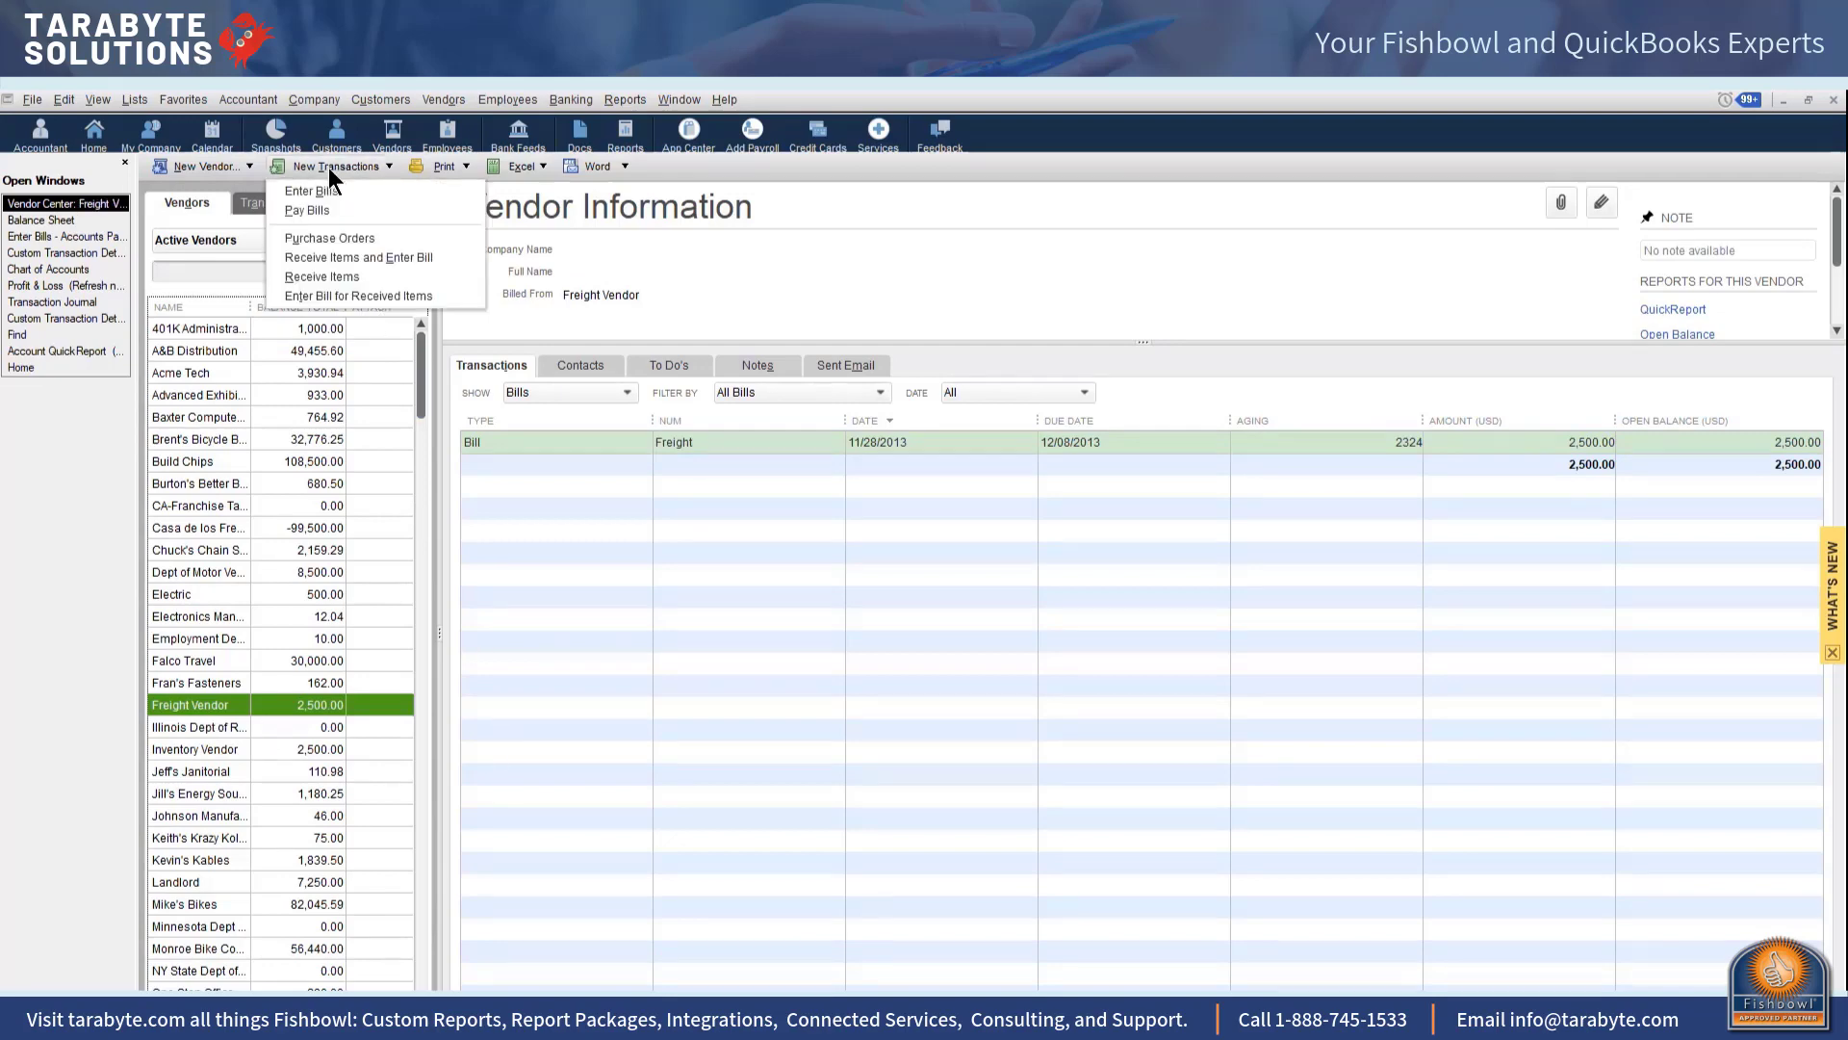
Step: Start a new Freight Vendor bill with the vendor's reference number and amount due 6,023.00
left_click(317, 192)
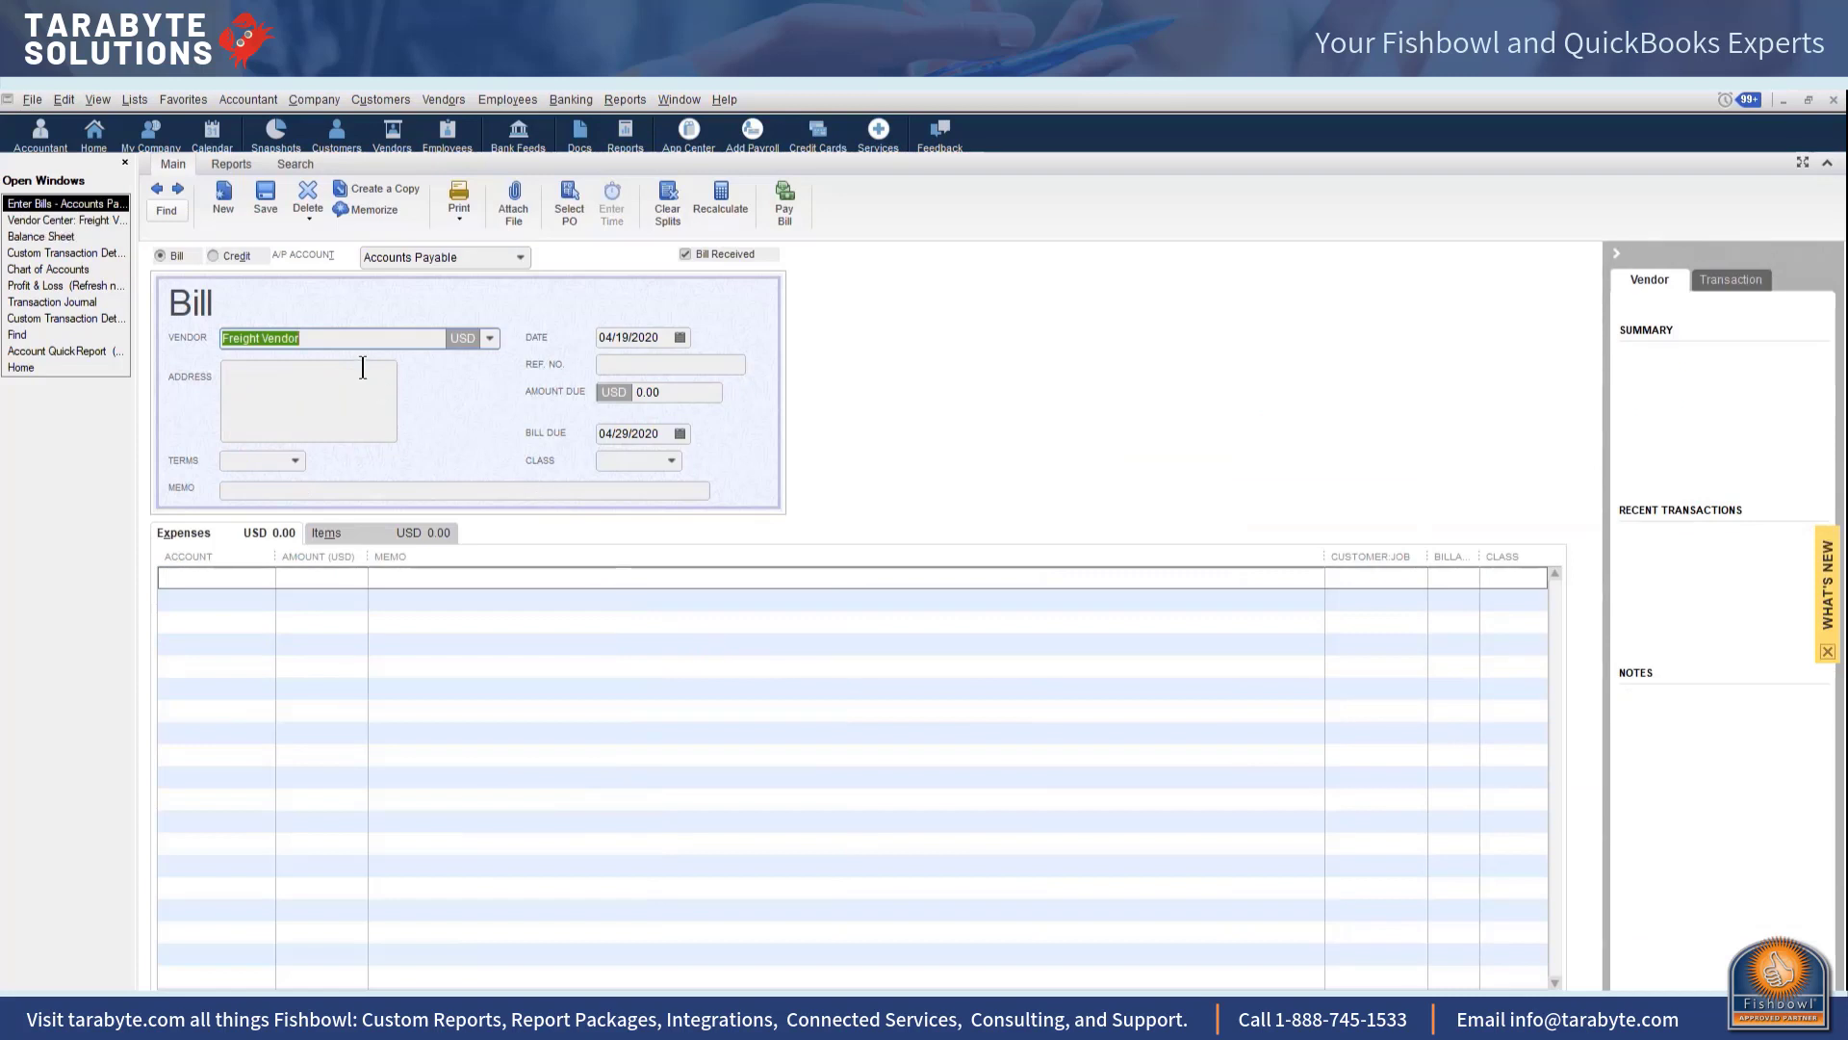
key("Tab")
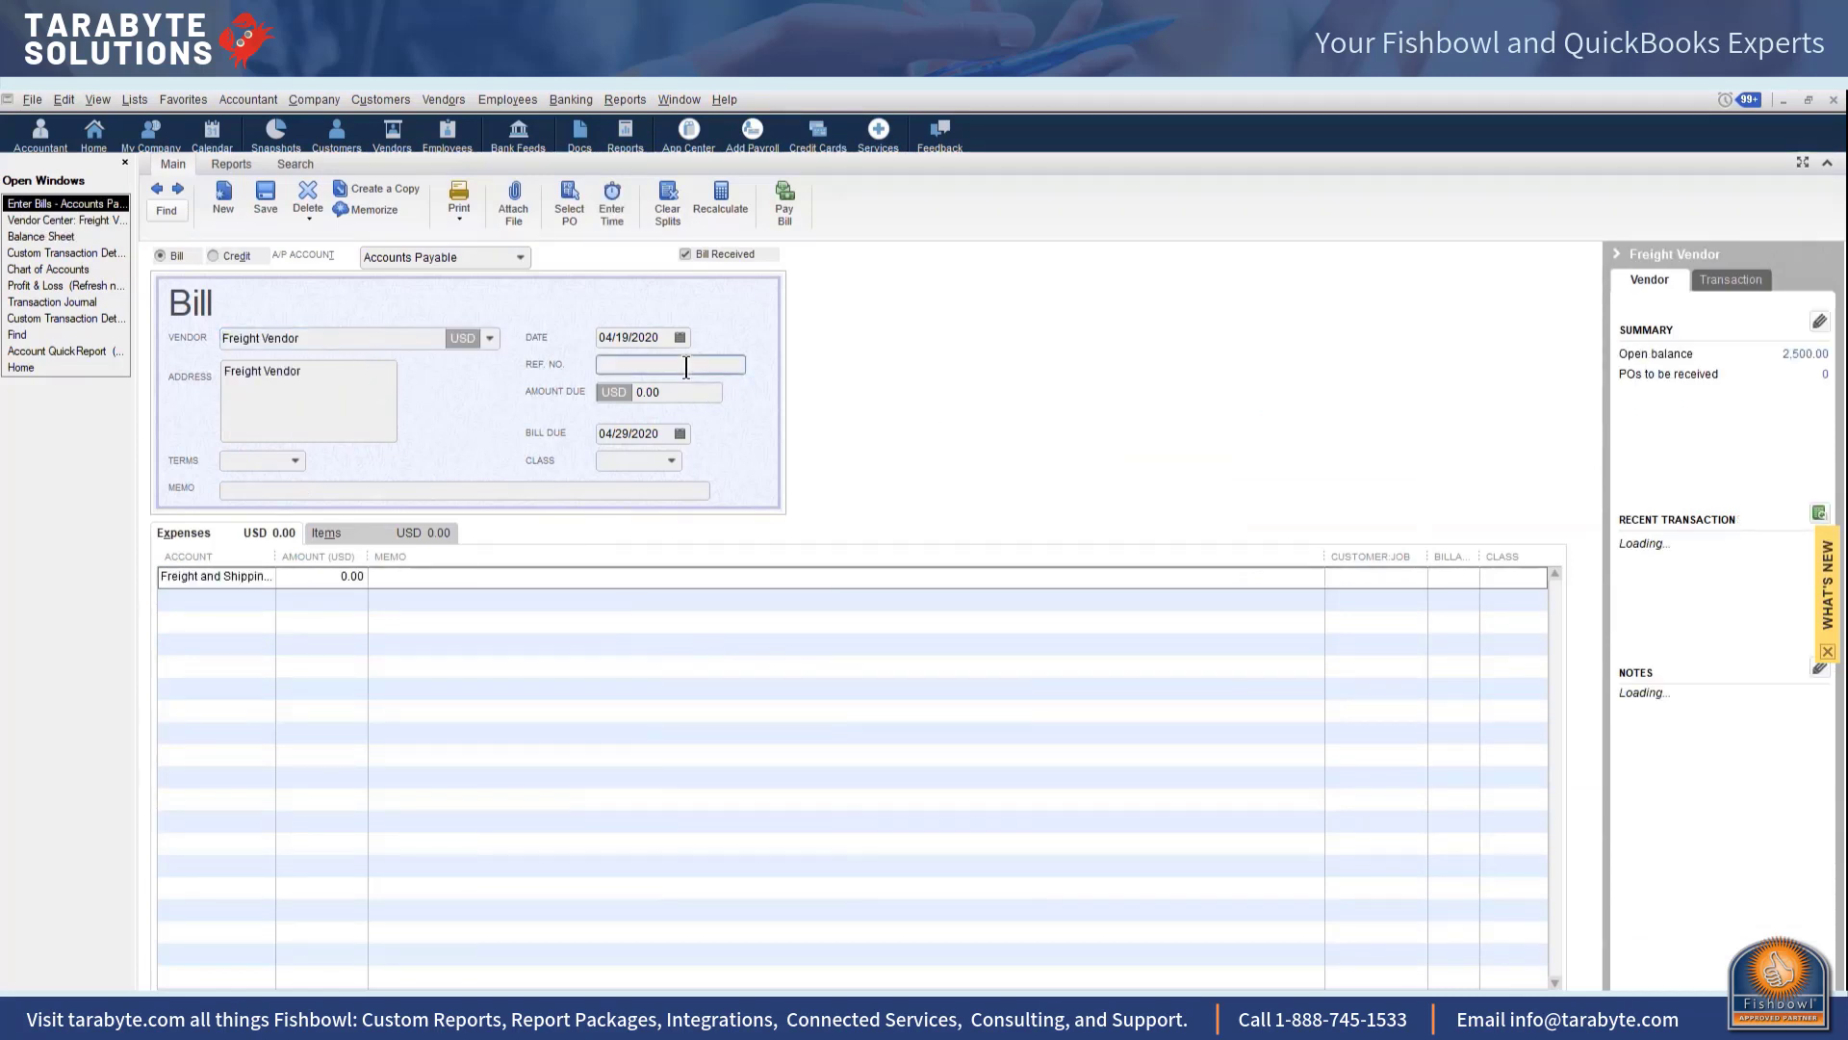
key("Tab")
type("0354694")
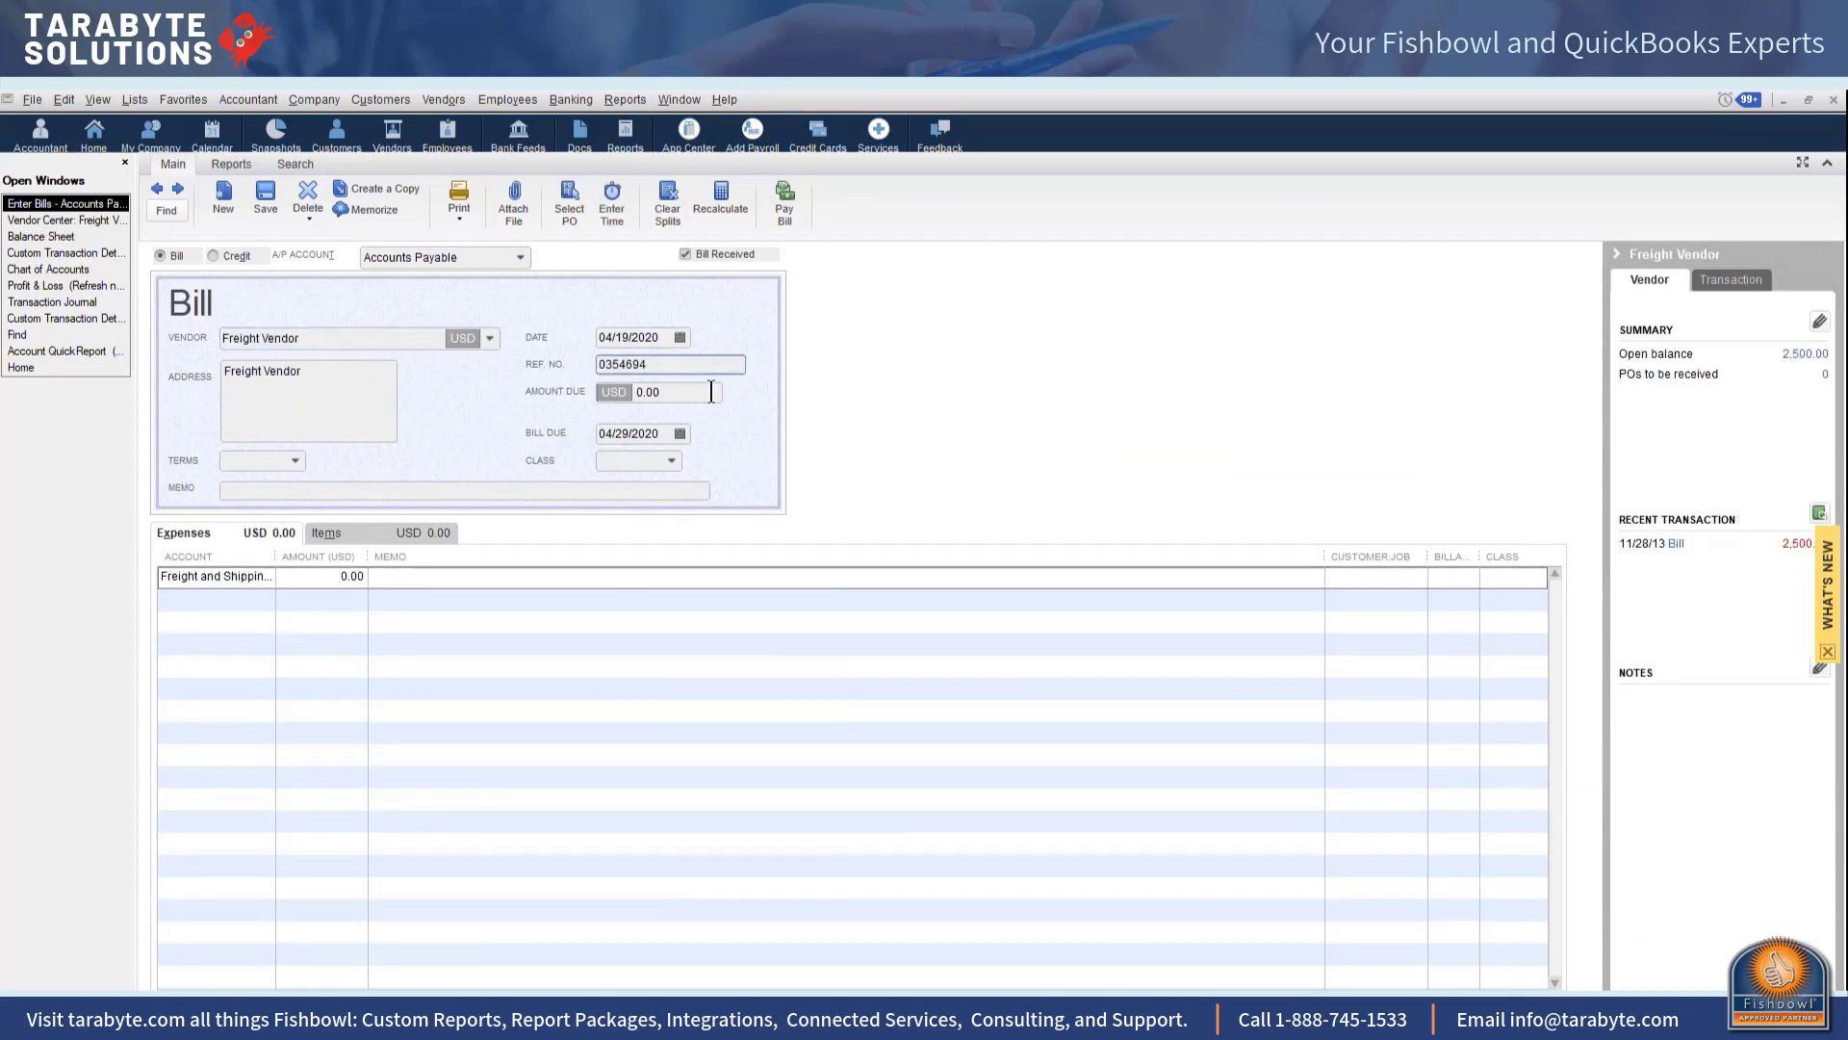
left_click(680, 393)
key("BackSpace")
key("BackSpace")
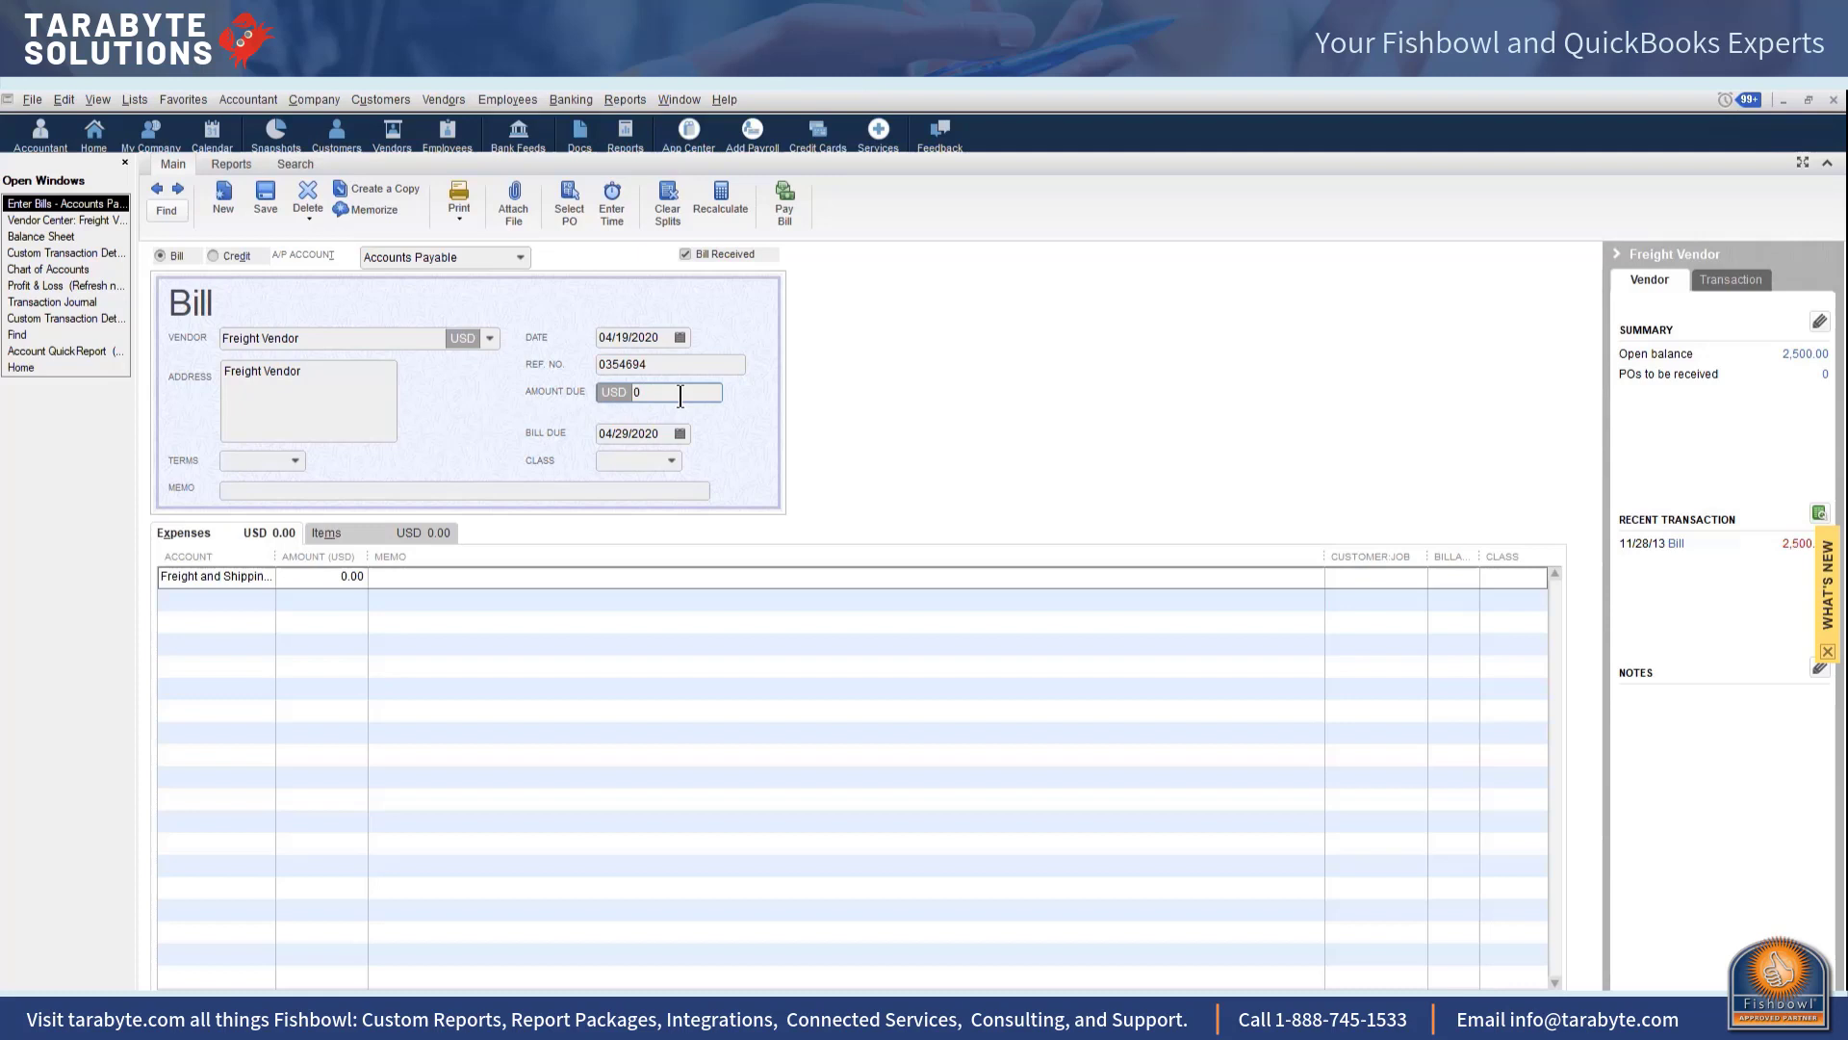
key("BackSpace")
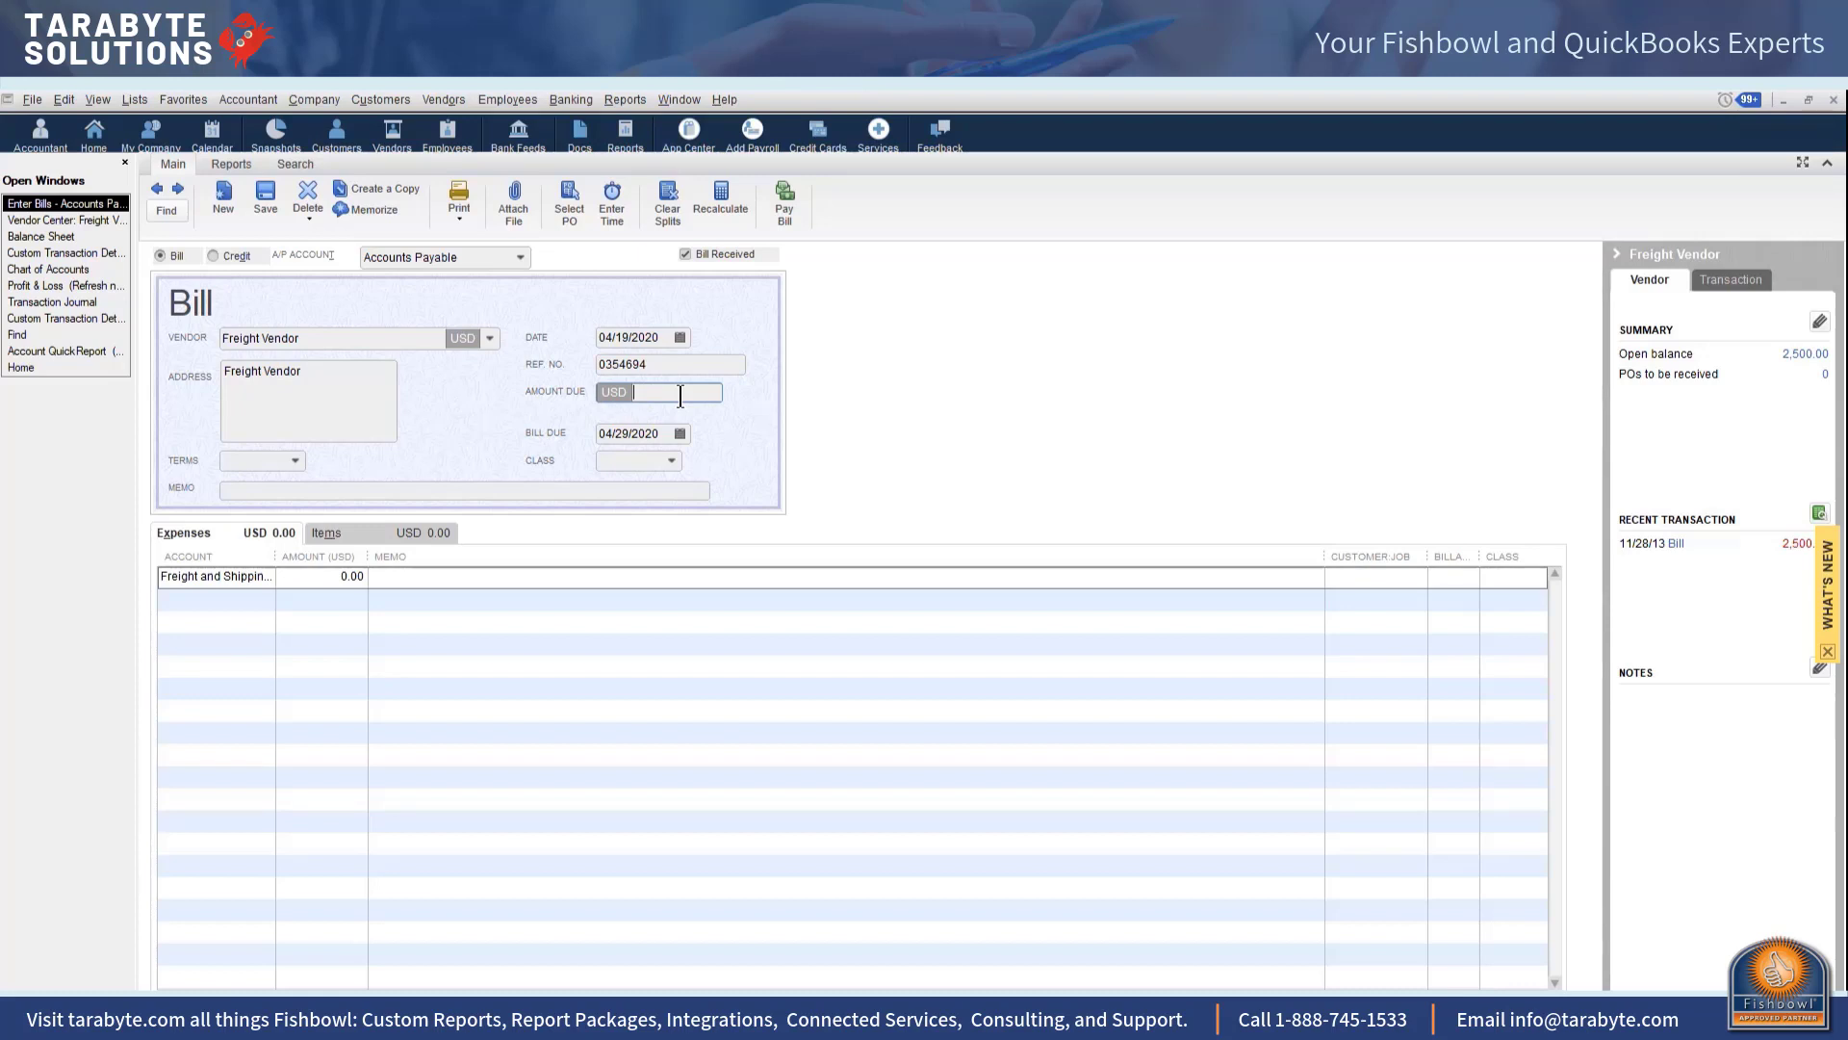
type("60")
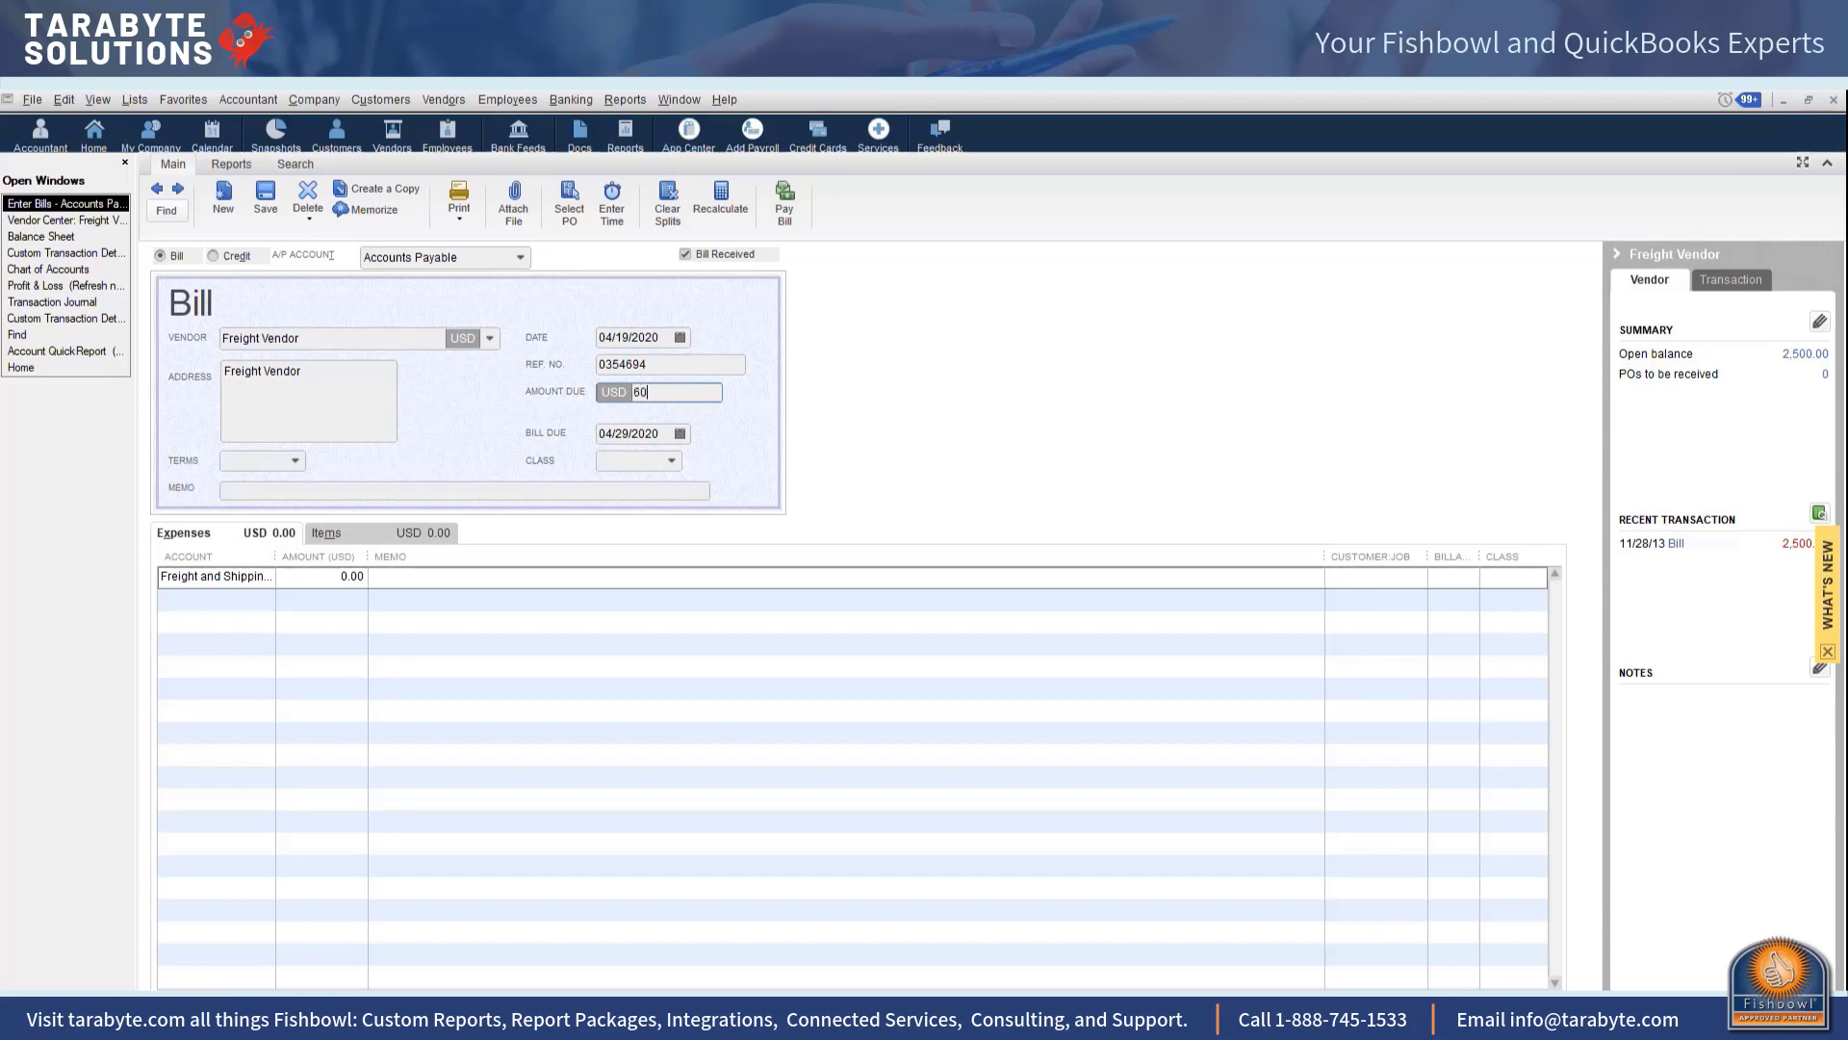
type("23.00")
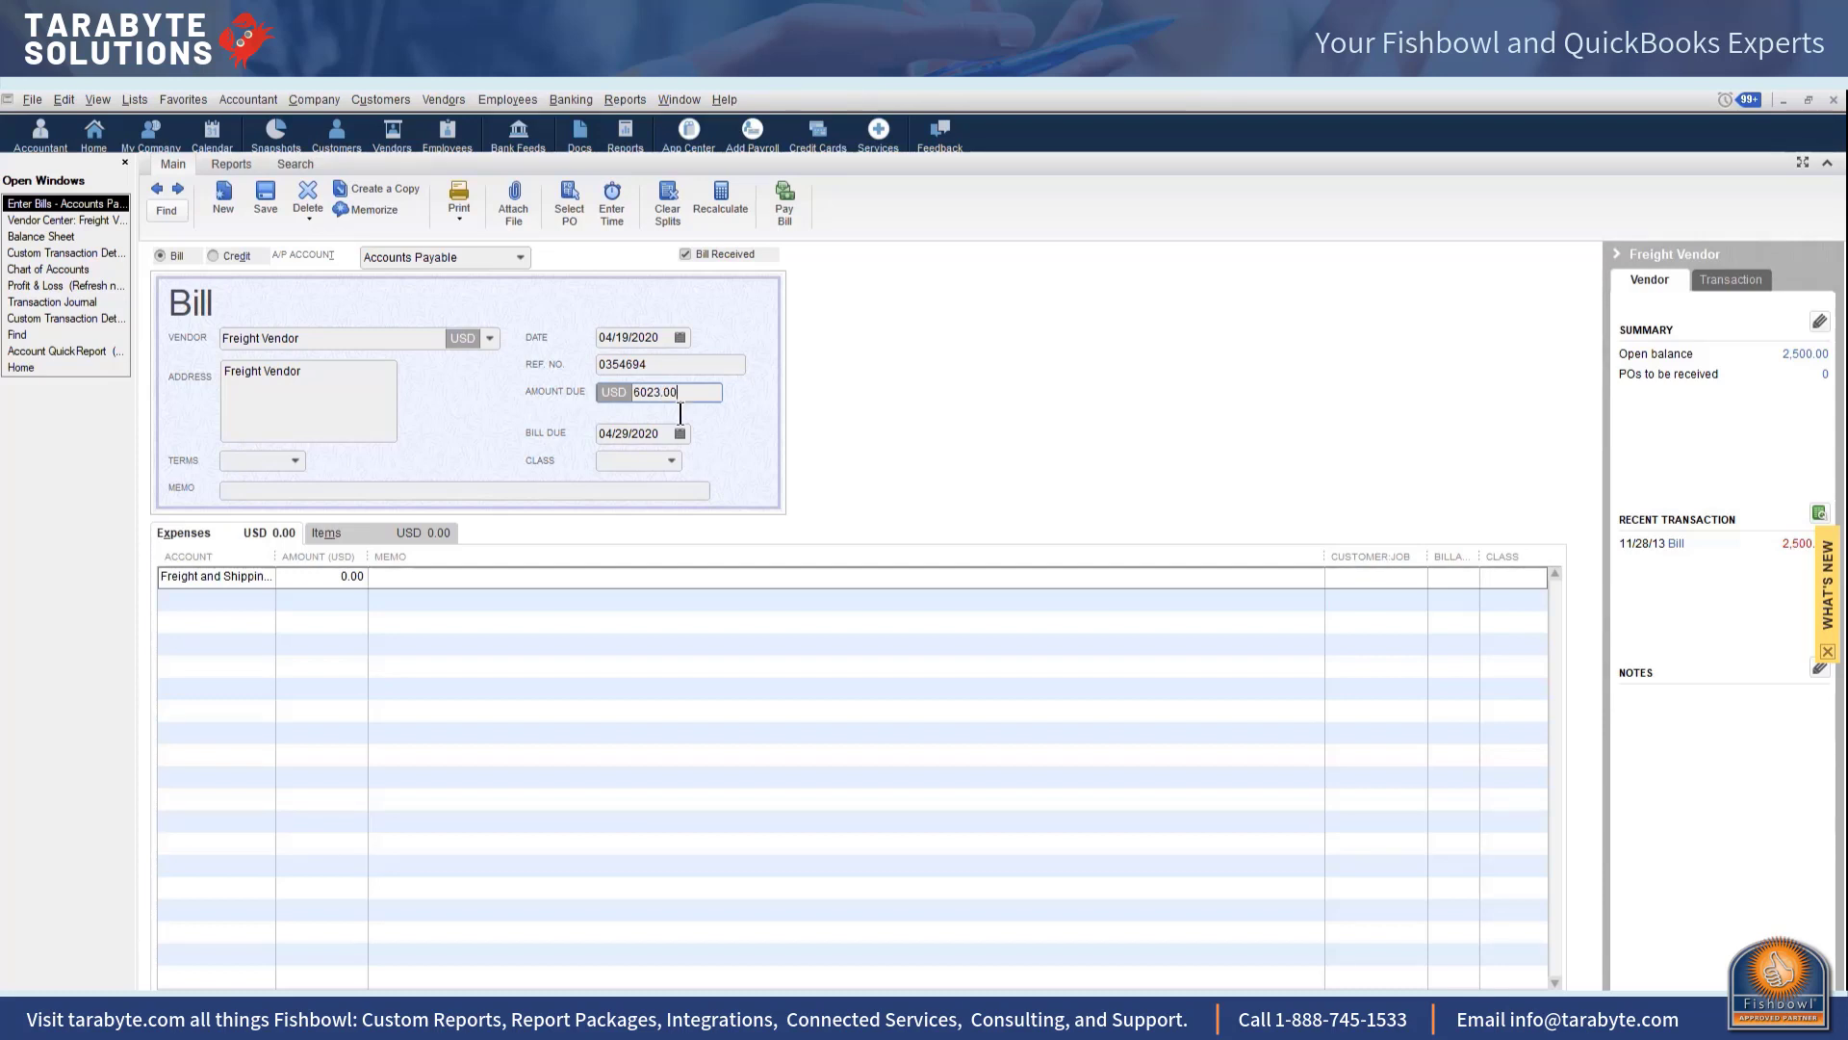
left_click(299, 598)
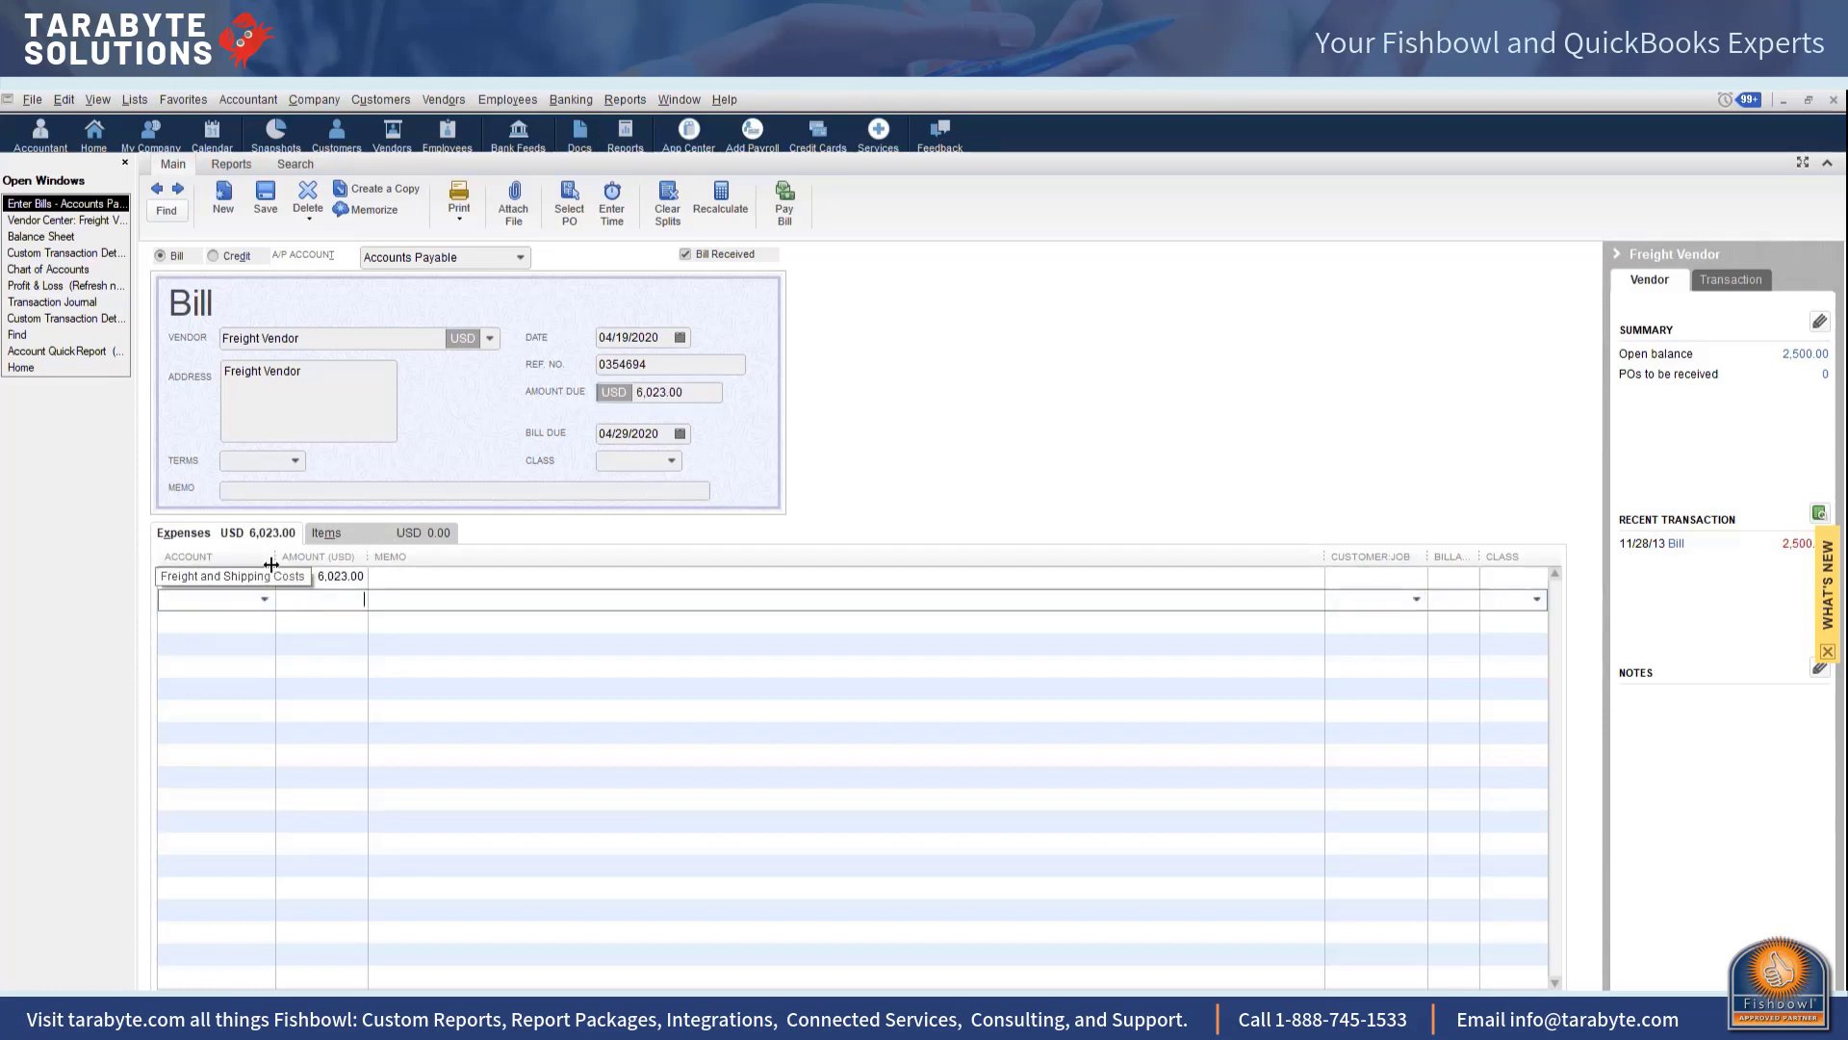
Step: Change the first expense line's account to Accrued Landed Costs
left_click_drag(270, 561, 449, 602)
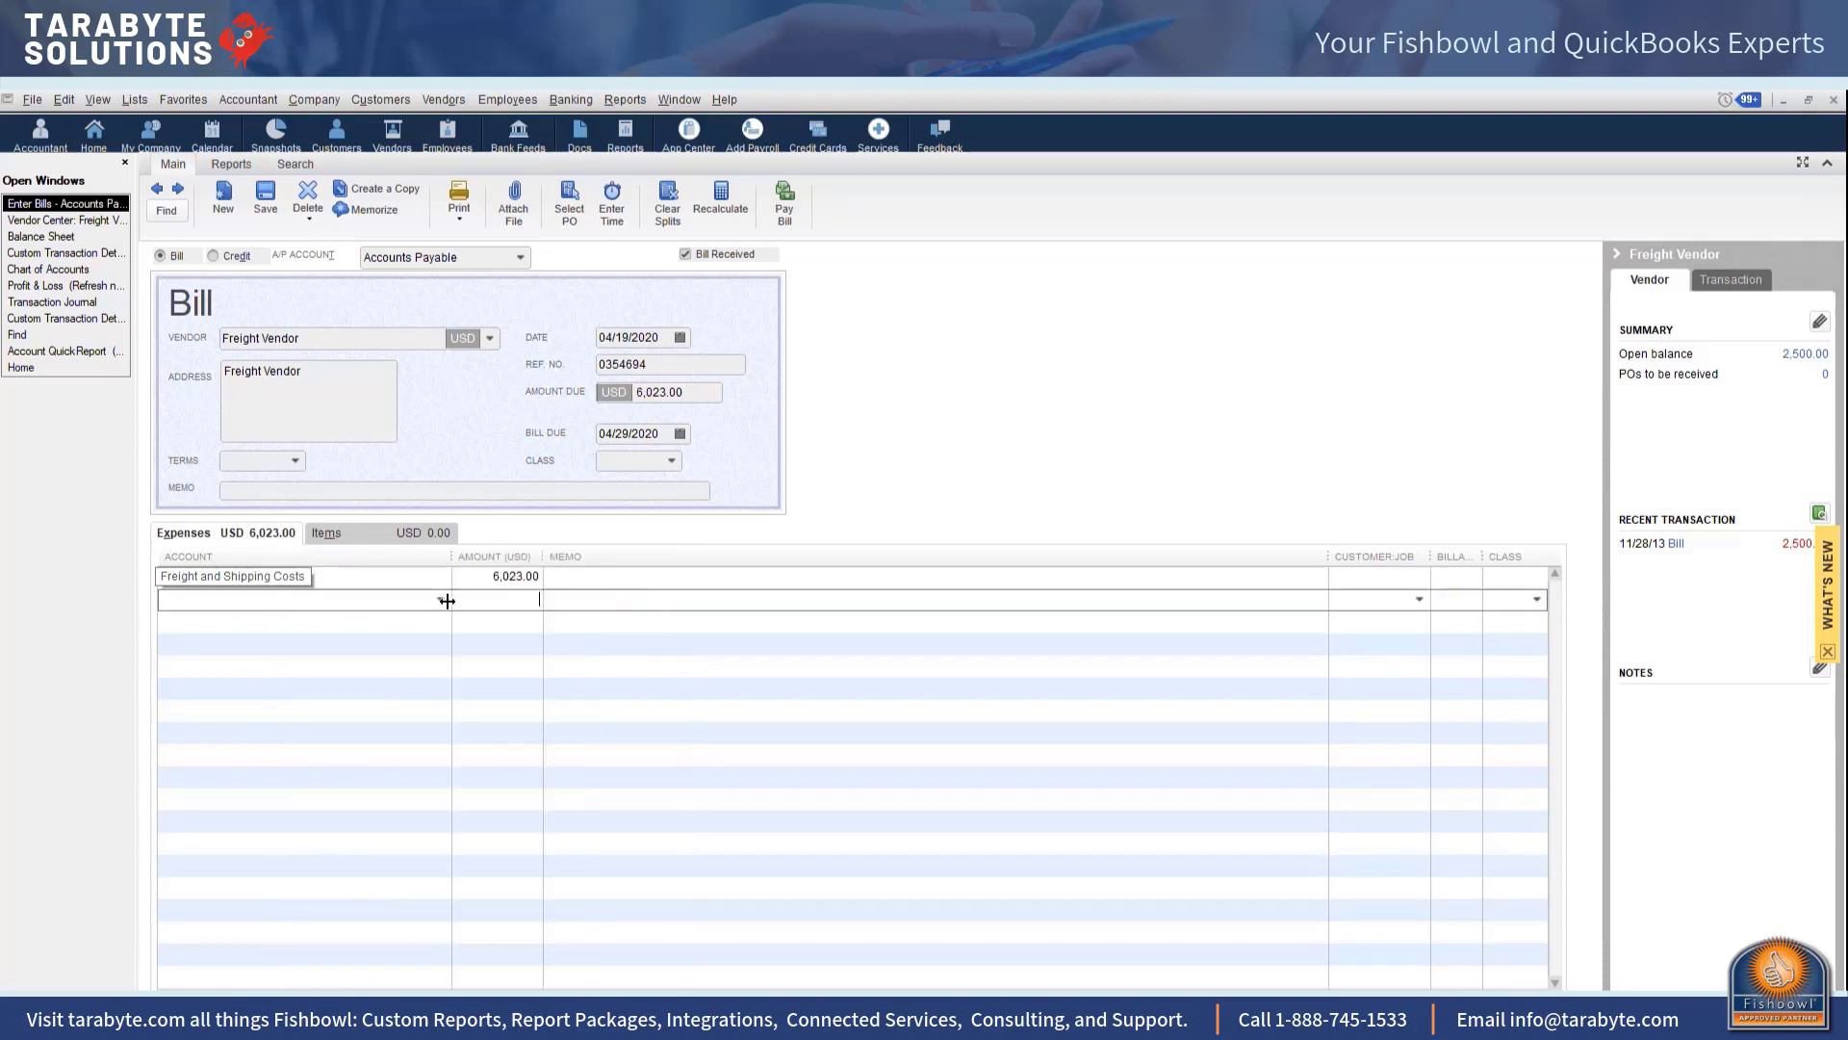
left_click(396, 574)
double_click(395, 572)
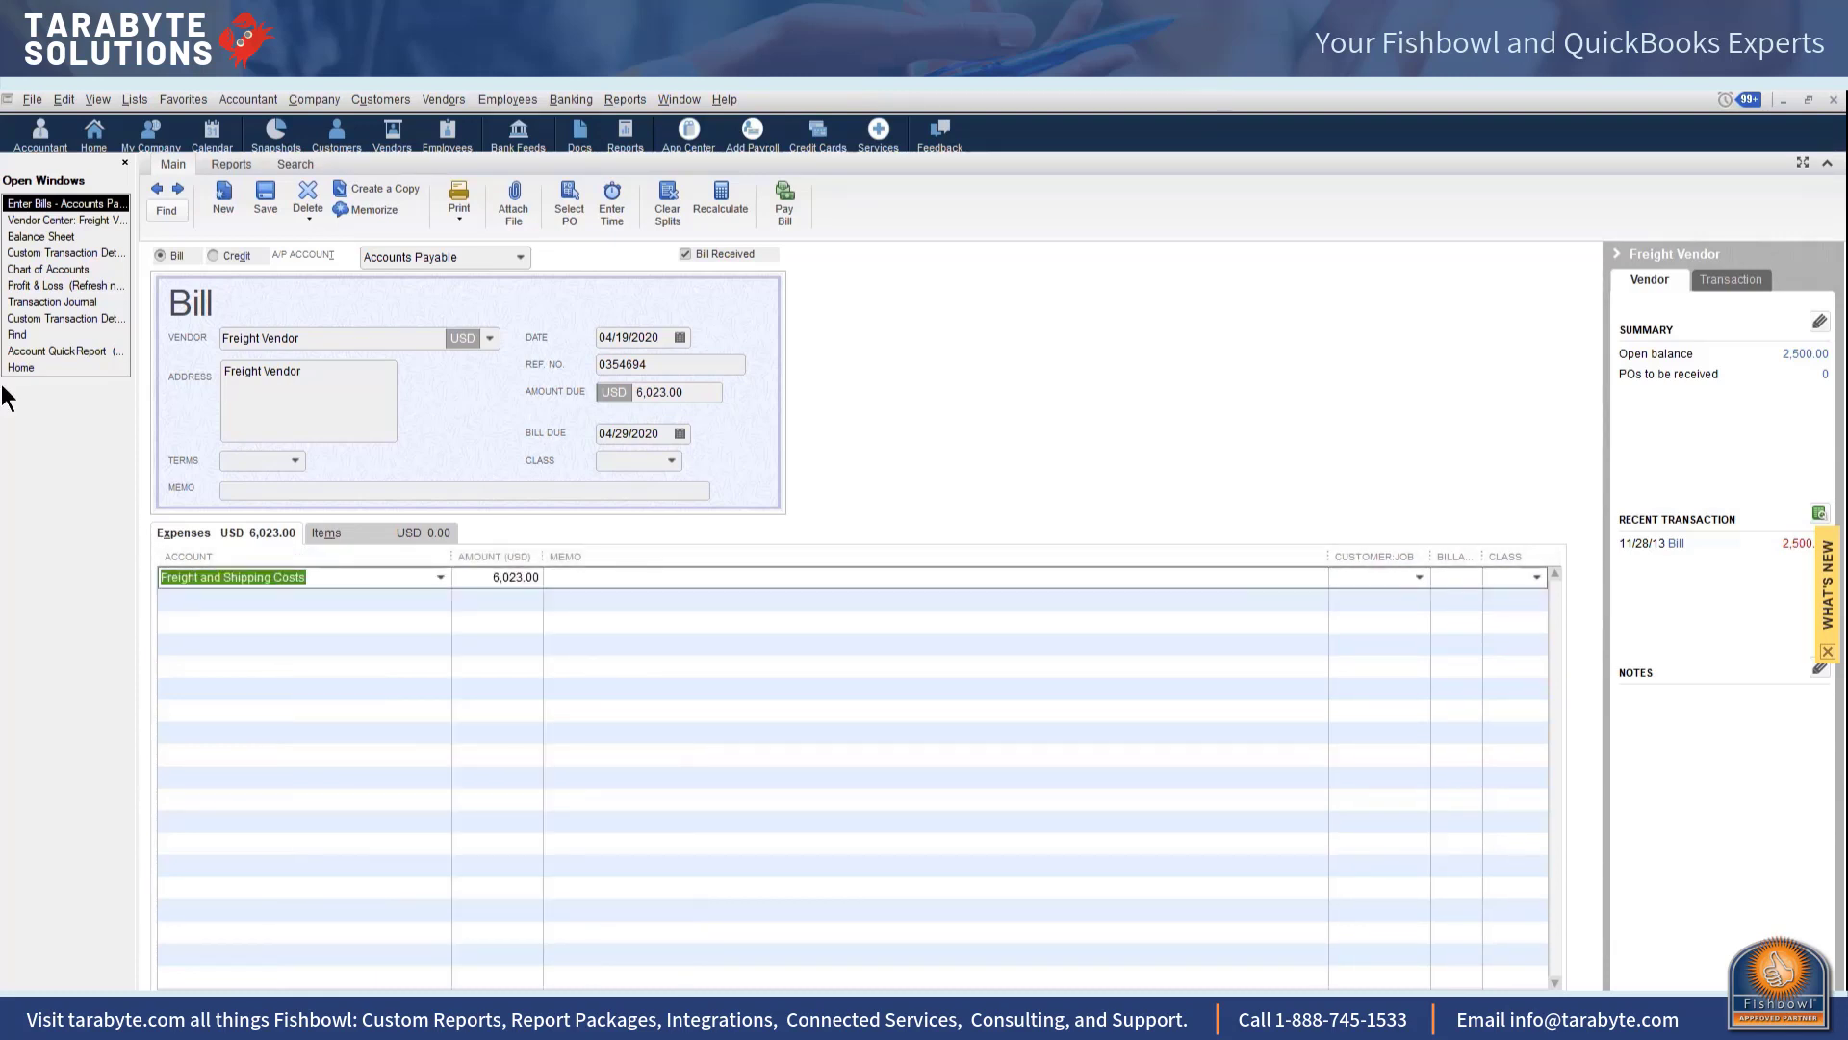
type("Accrued Landed")
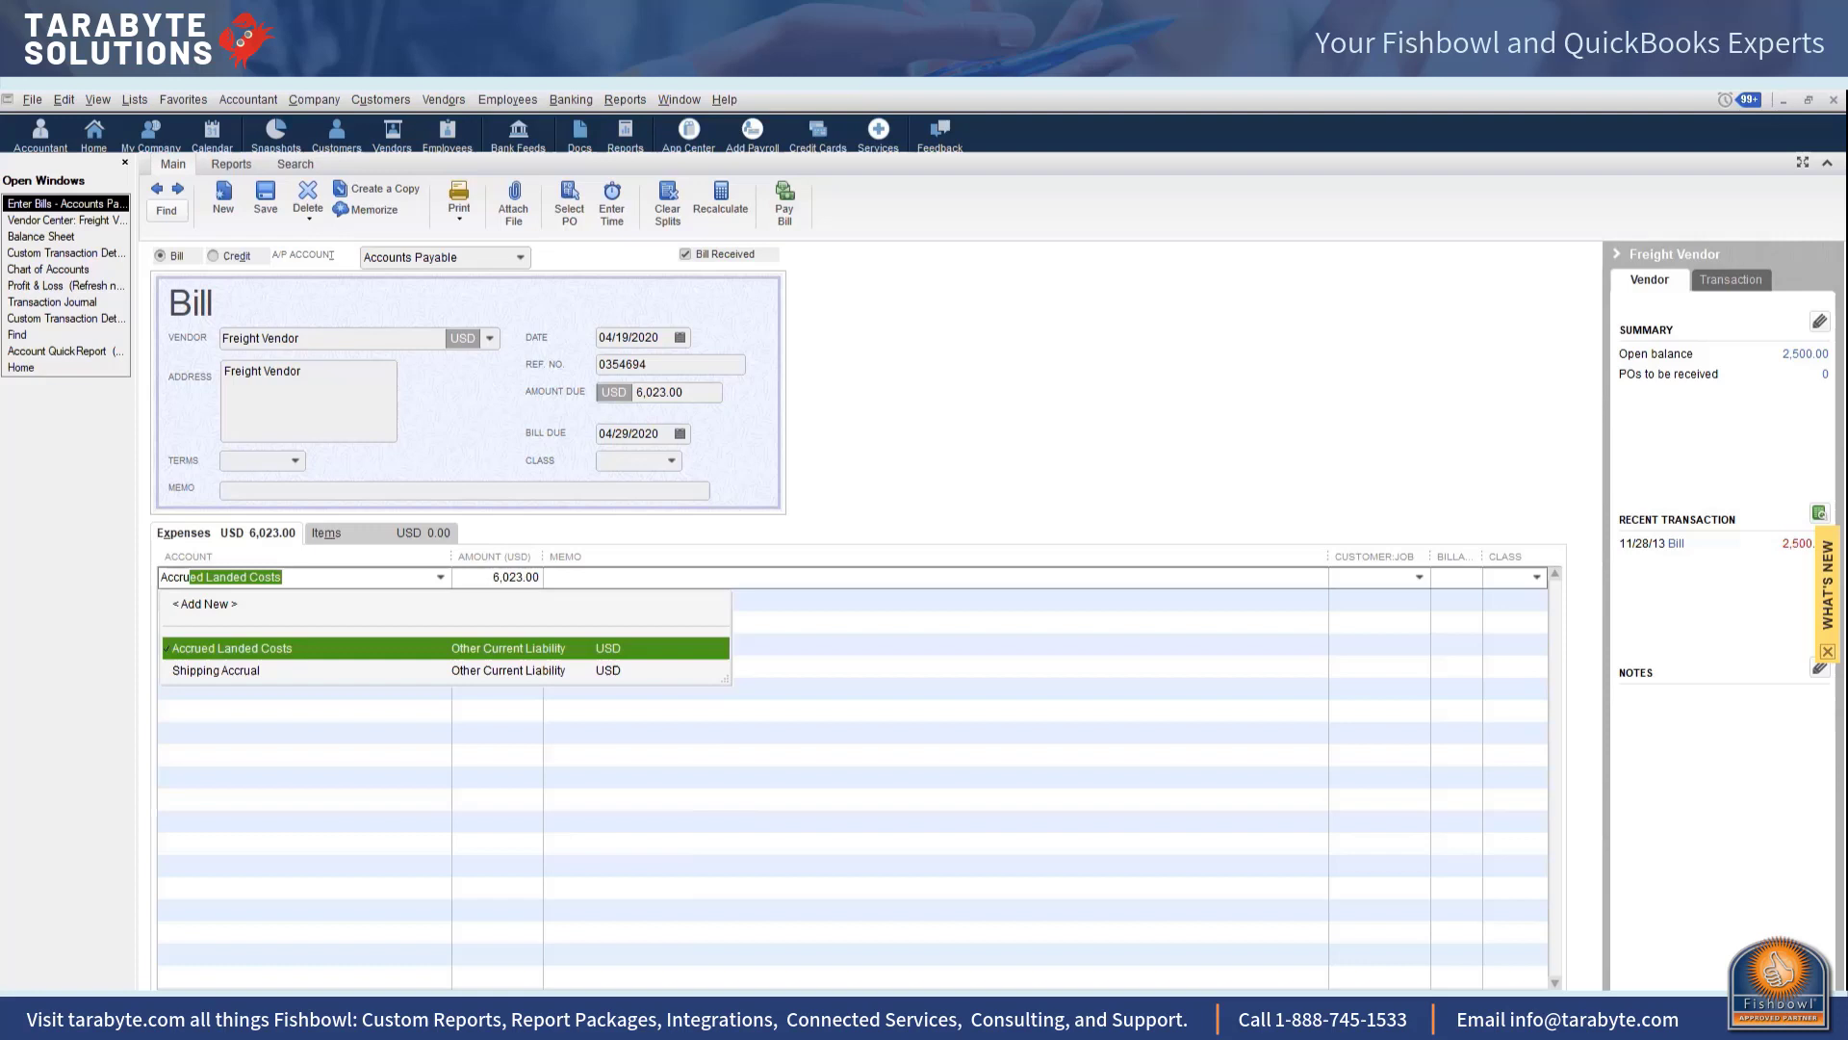
key("Tab")
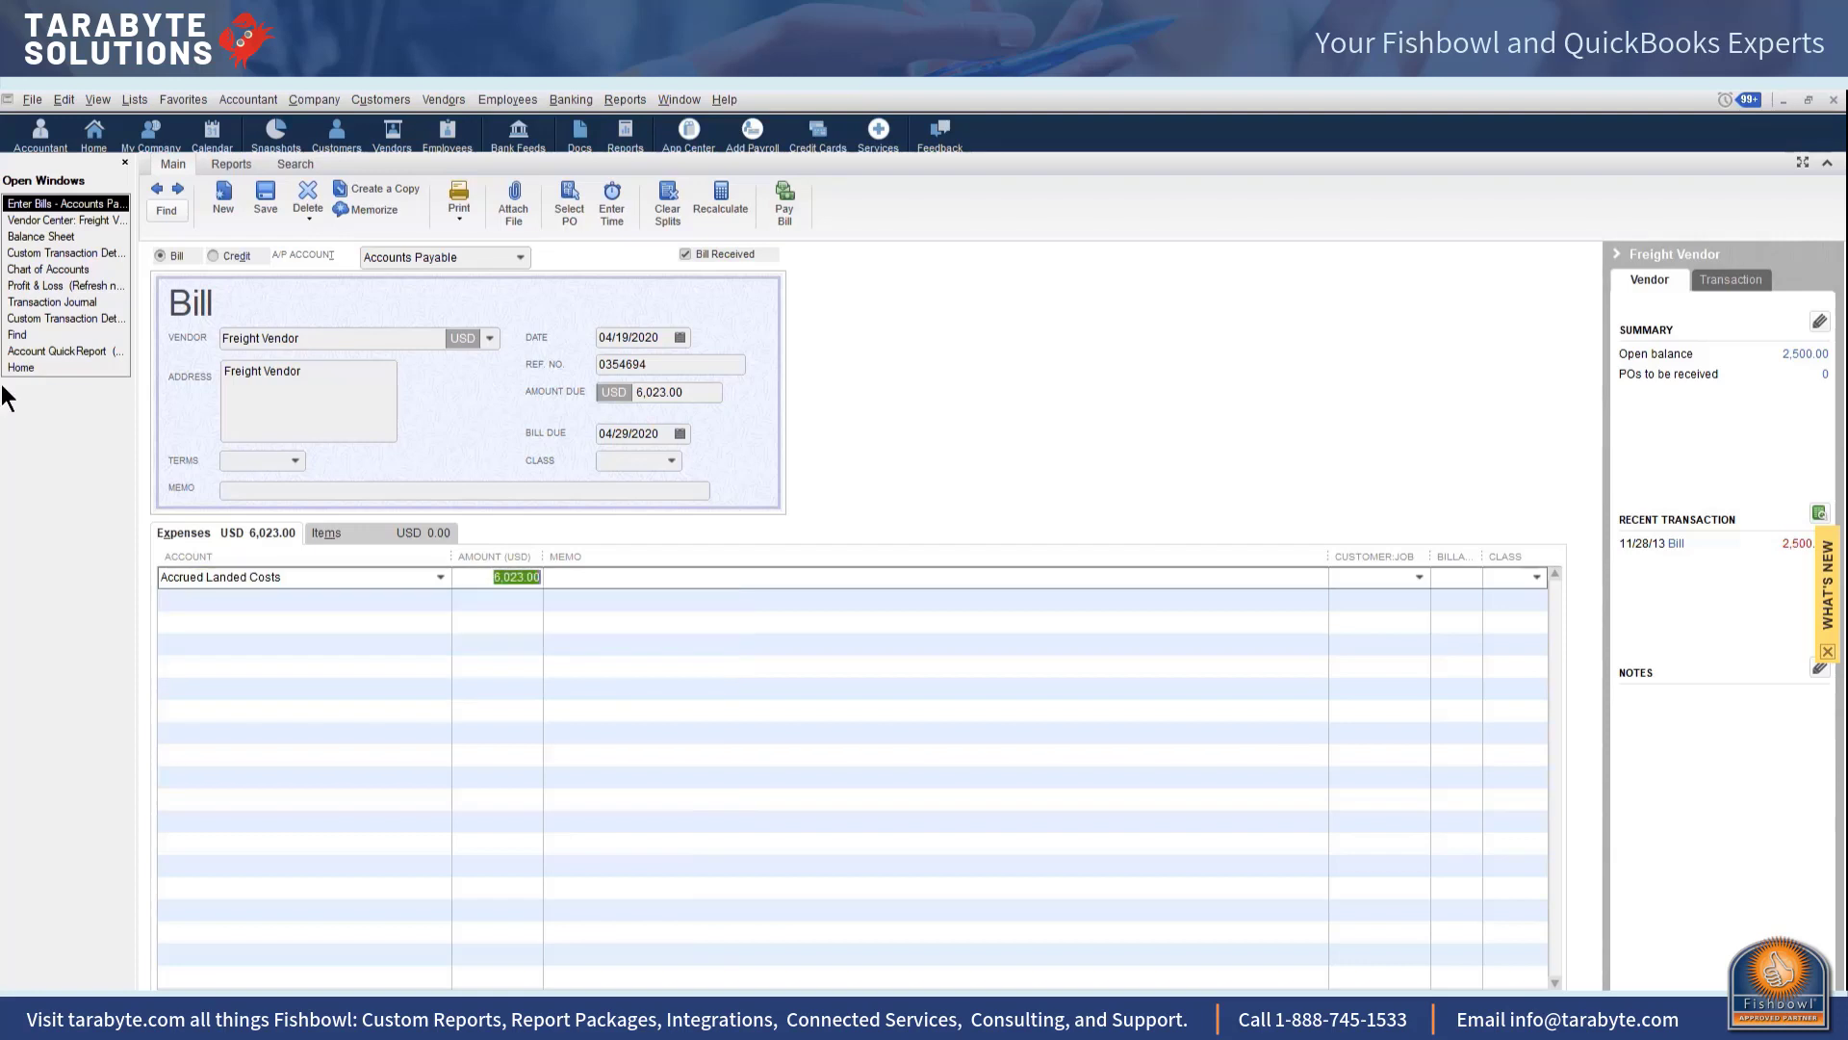
Step: Add a second expense line to Landed Cost Variance for 23.00
left_click(183, 602)
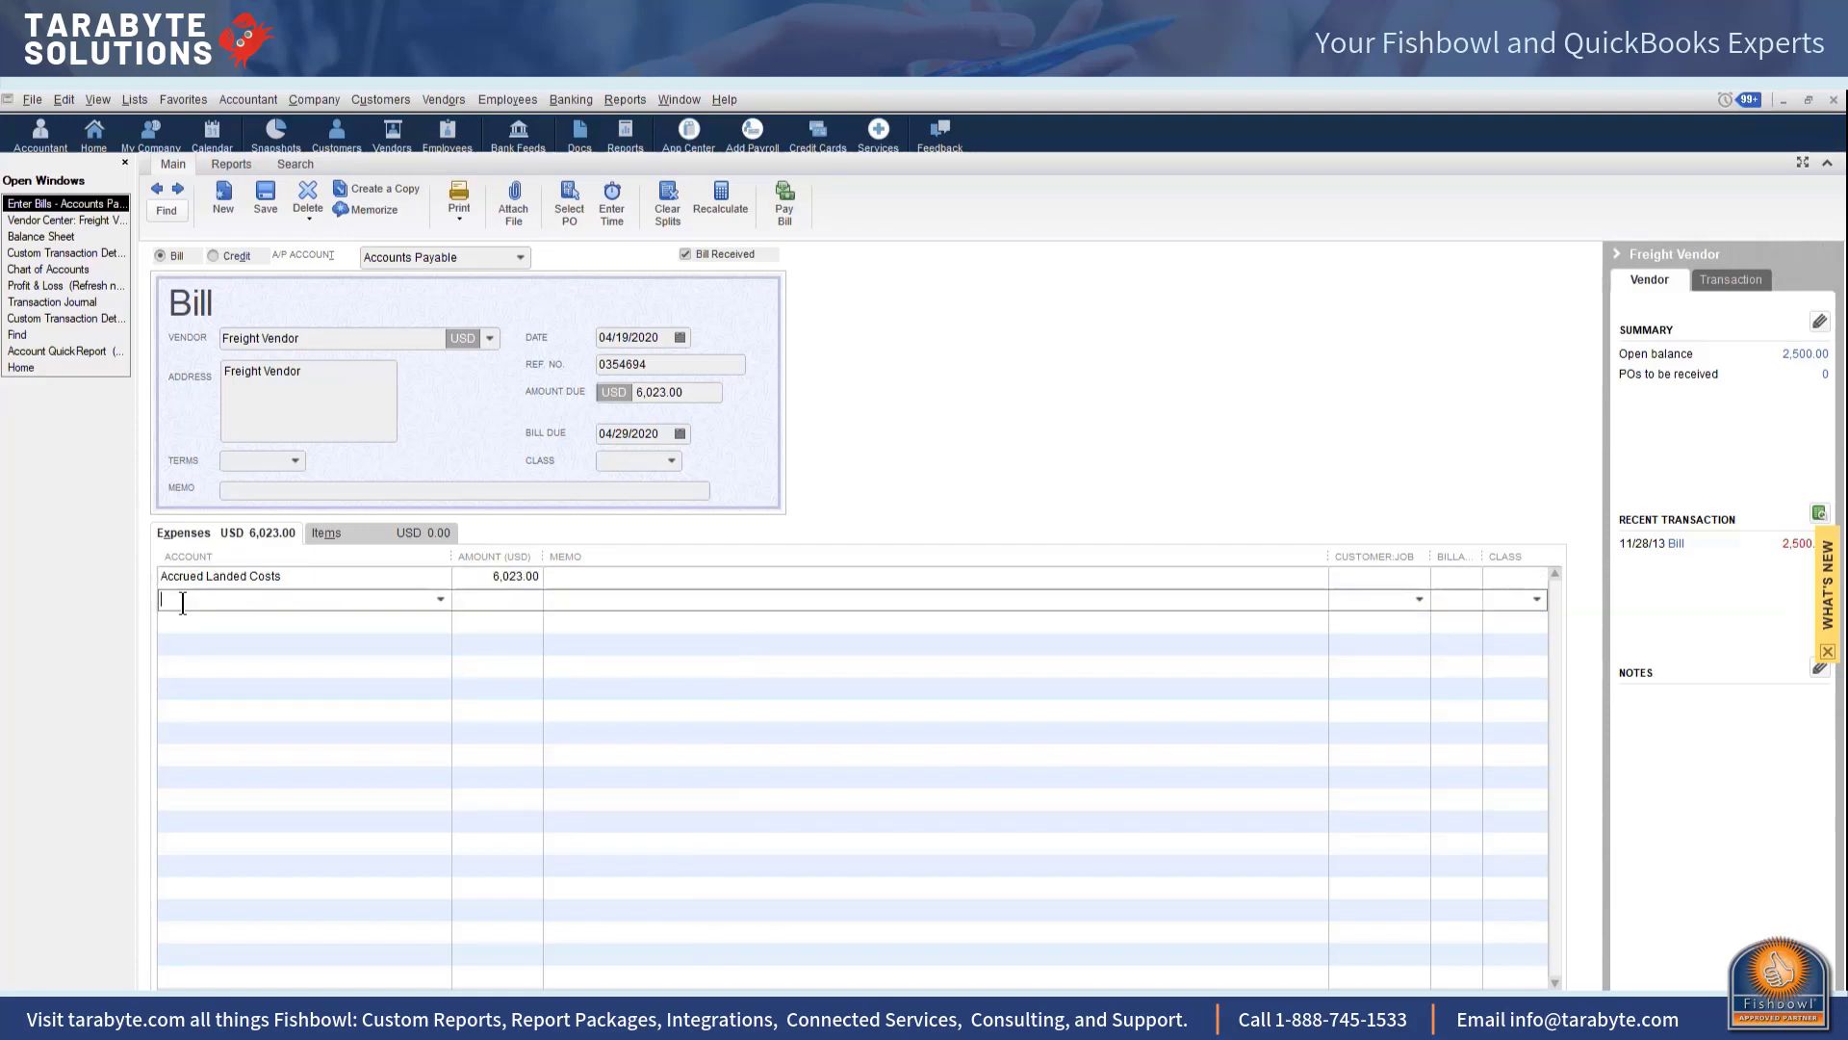
type("Landed Cost Variance")
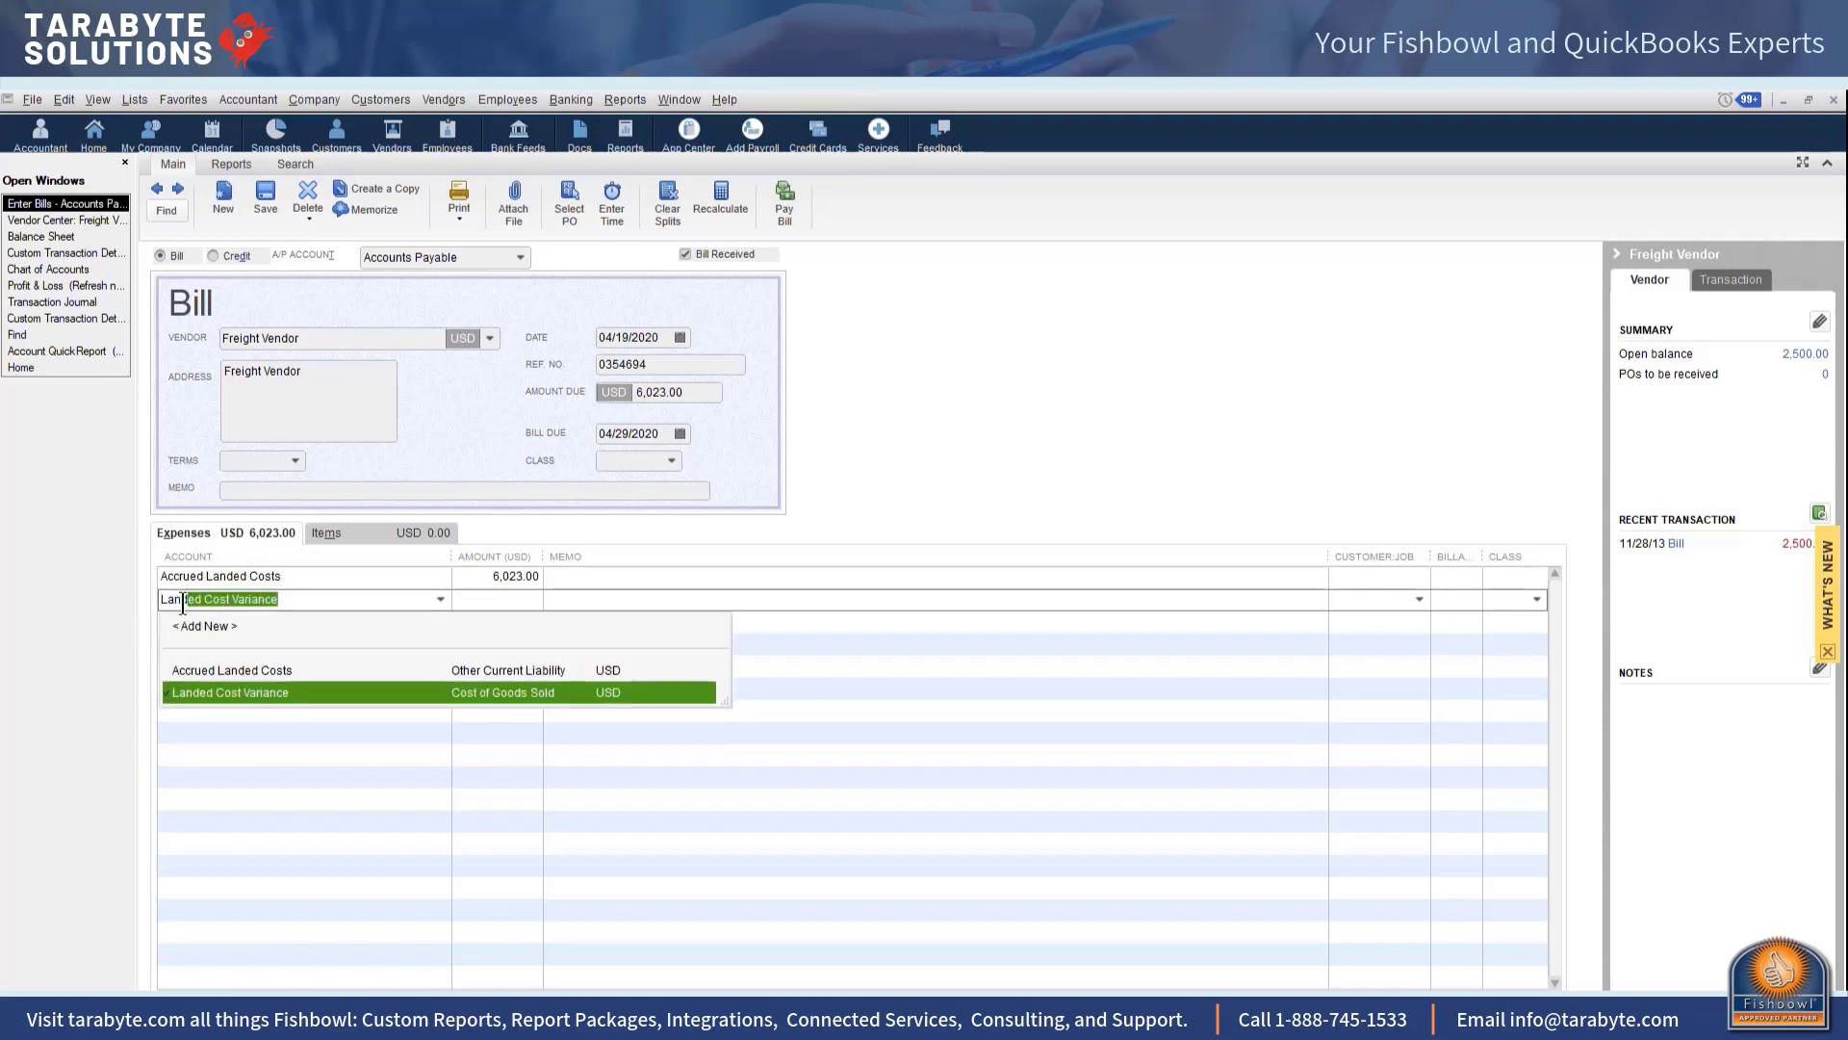
key("Tab")
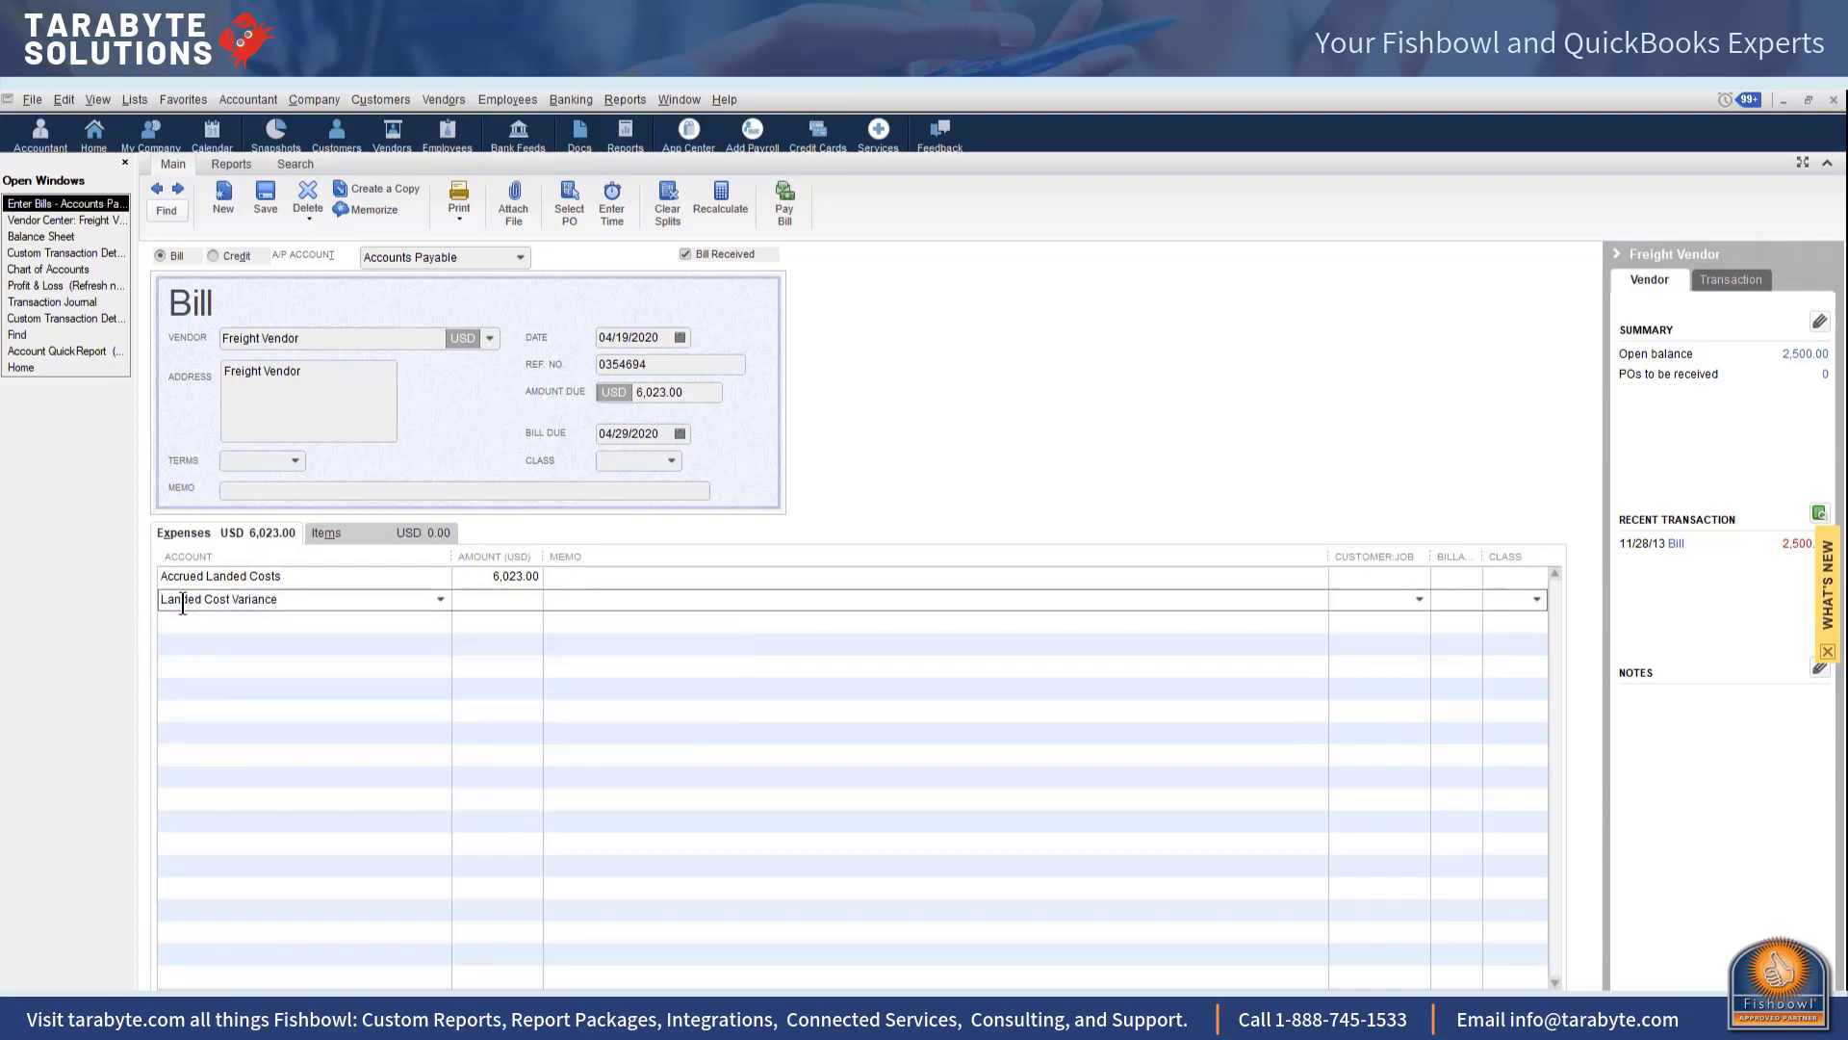
type("23")
key("Tab")
key("Tab")
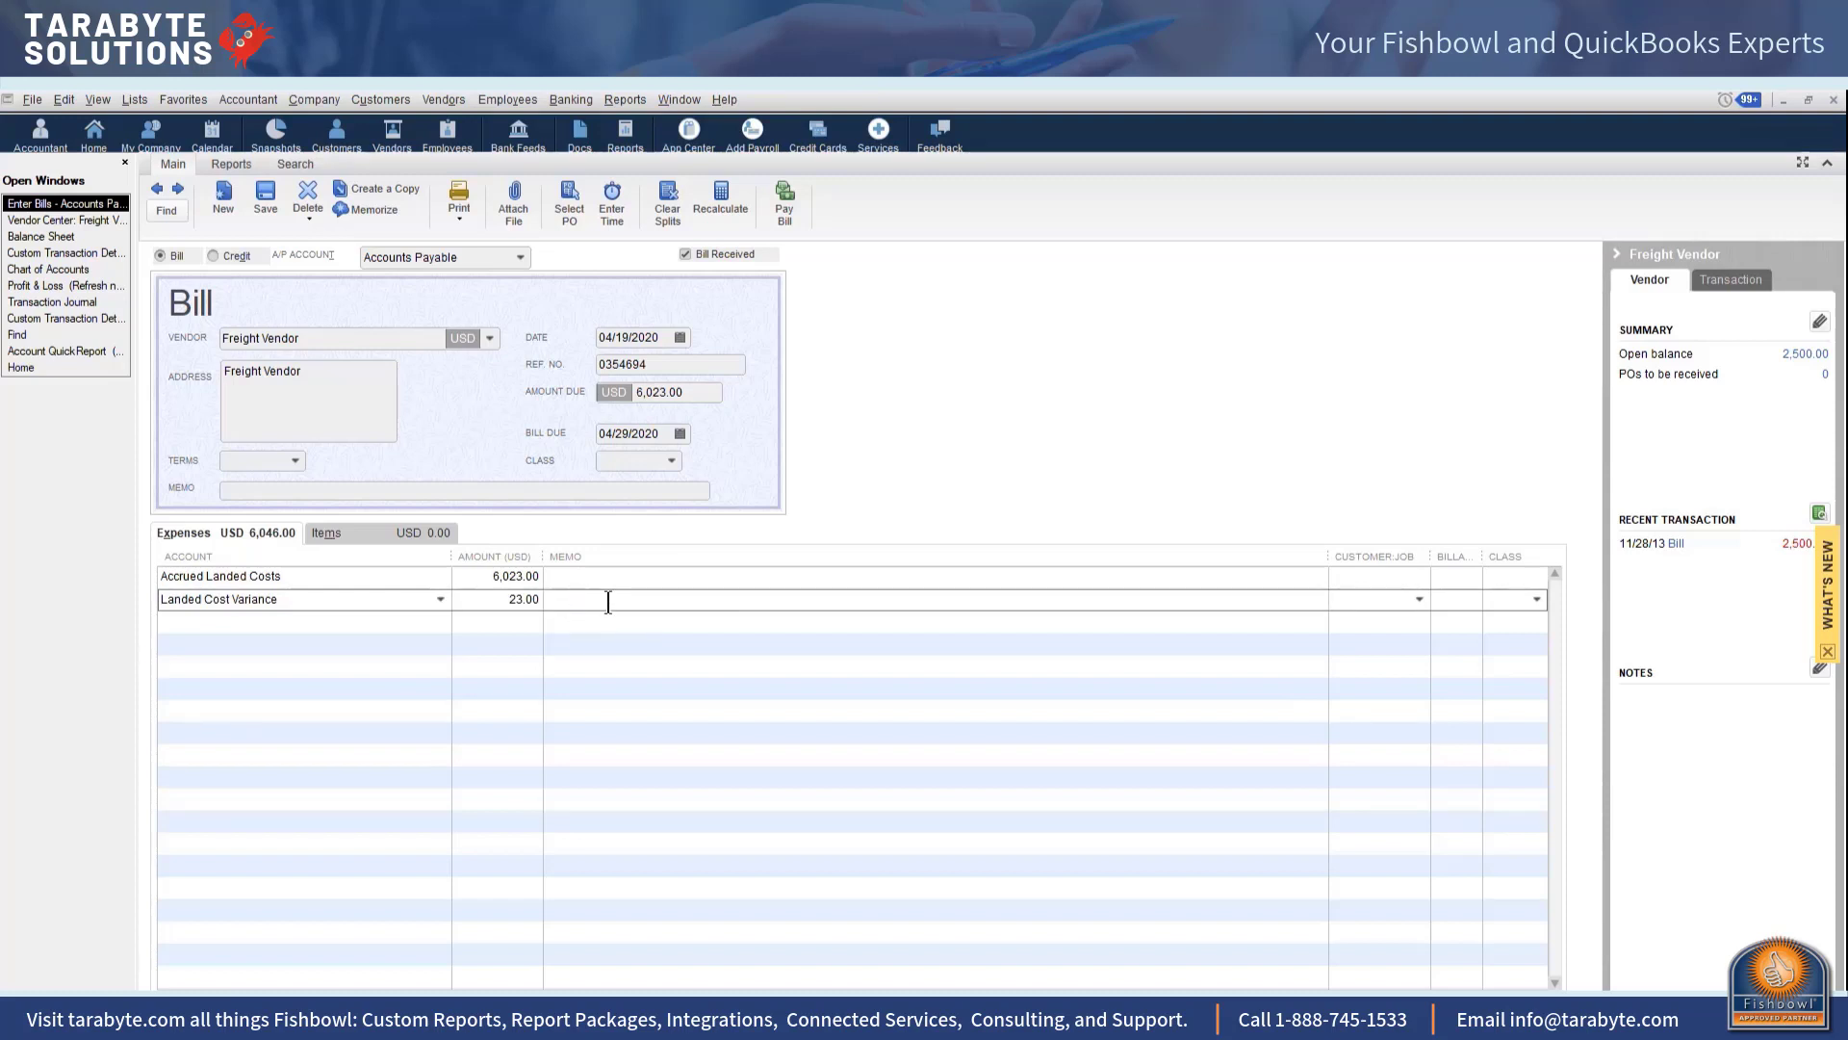
Step: Set the Accrued Landed Costs line to 6,000.00 and save the bill
left_click(489, 578)
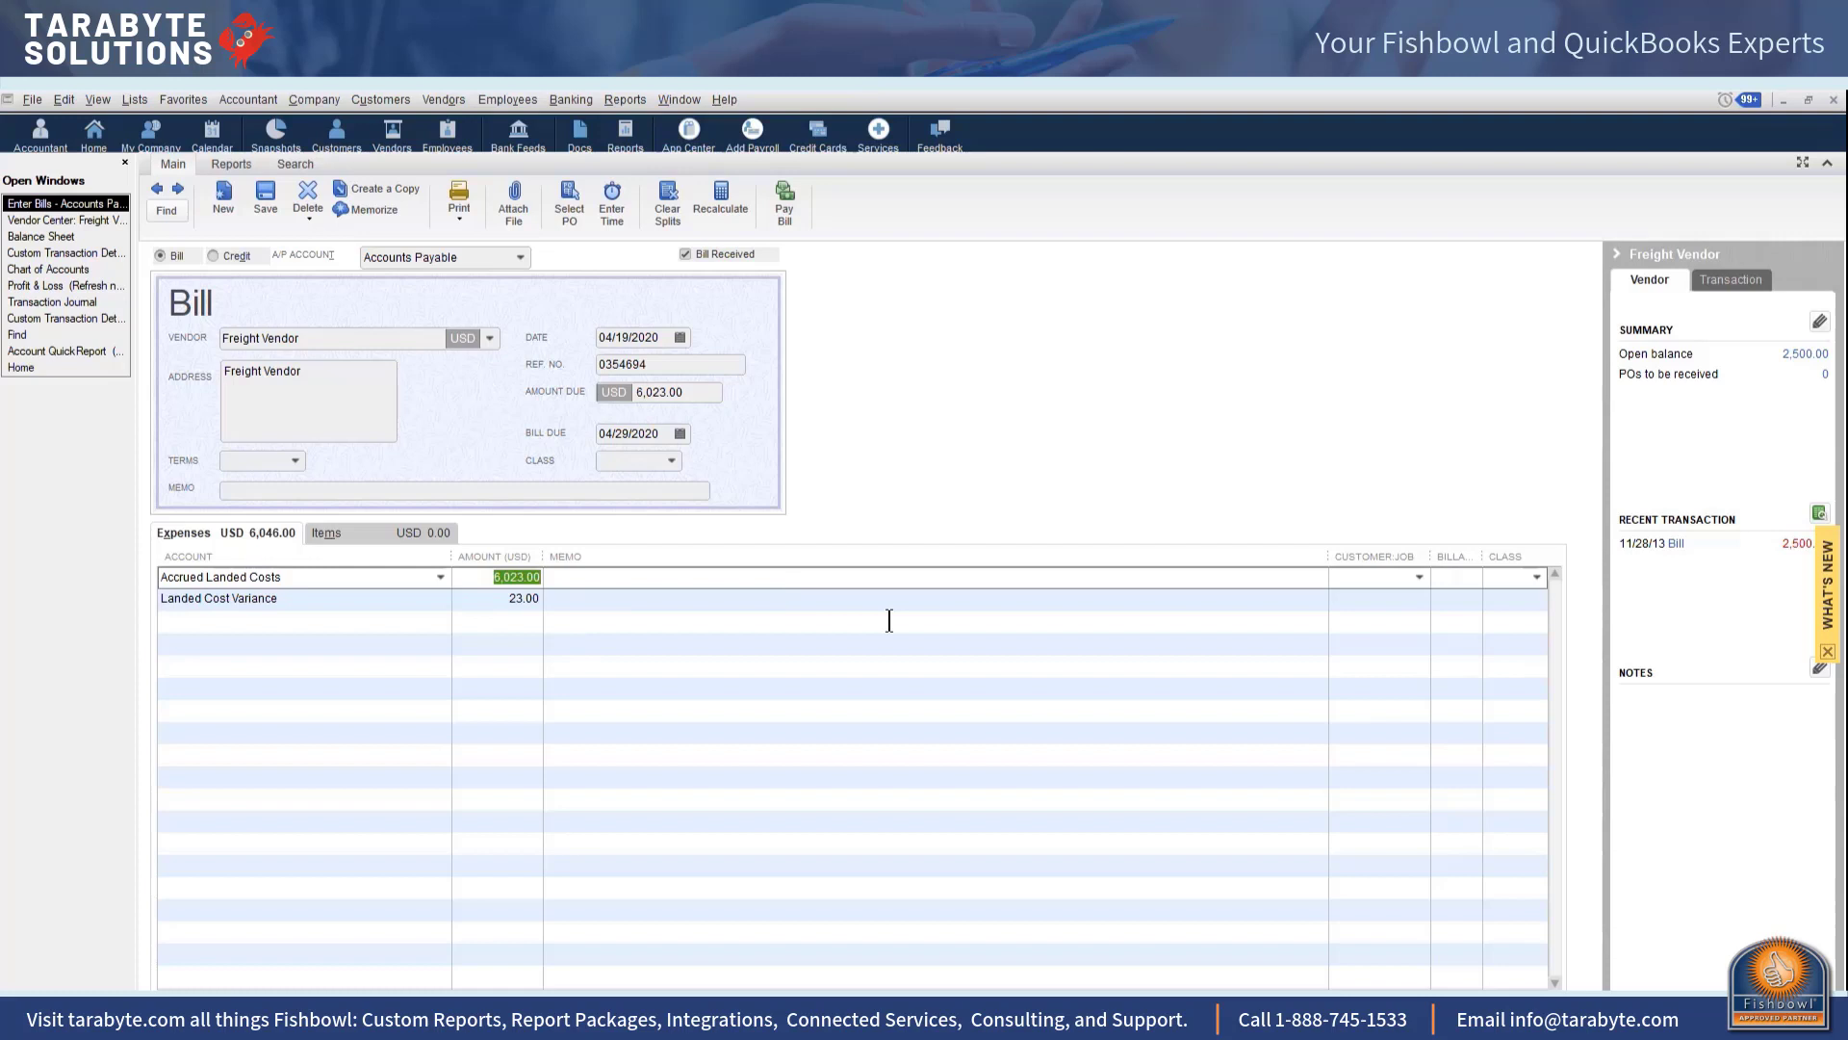
type("6000")
key("Tab")
key("alt+s")
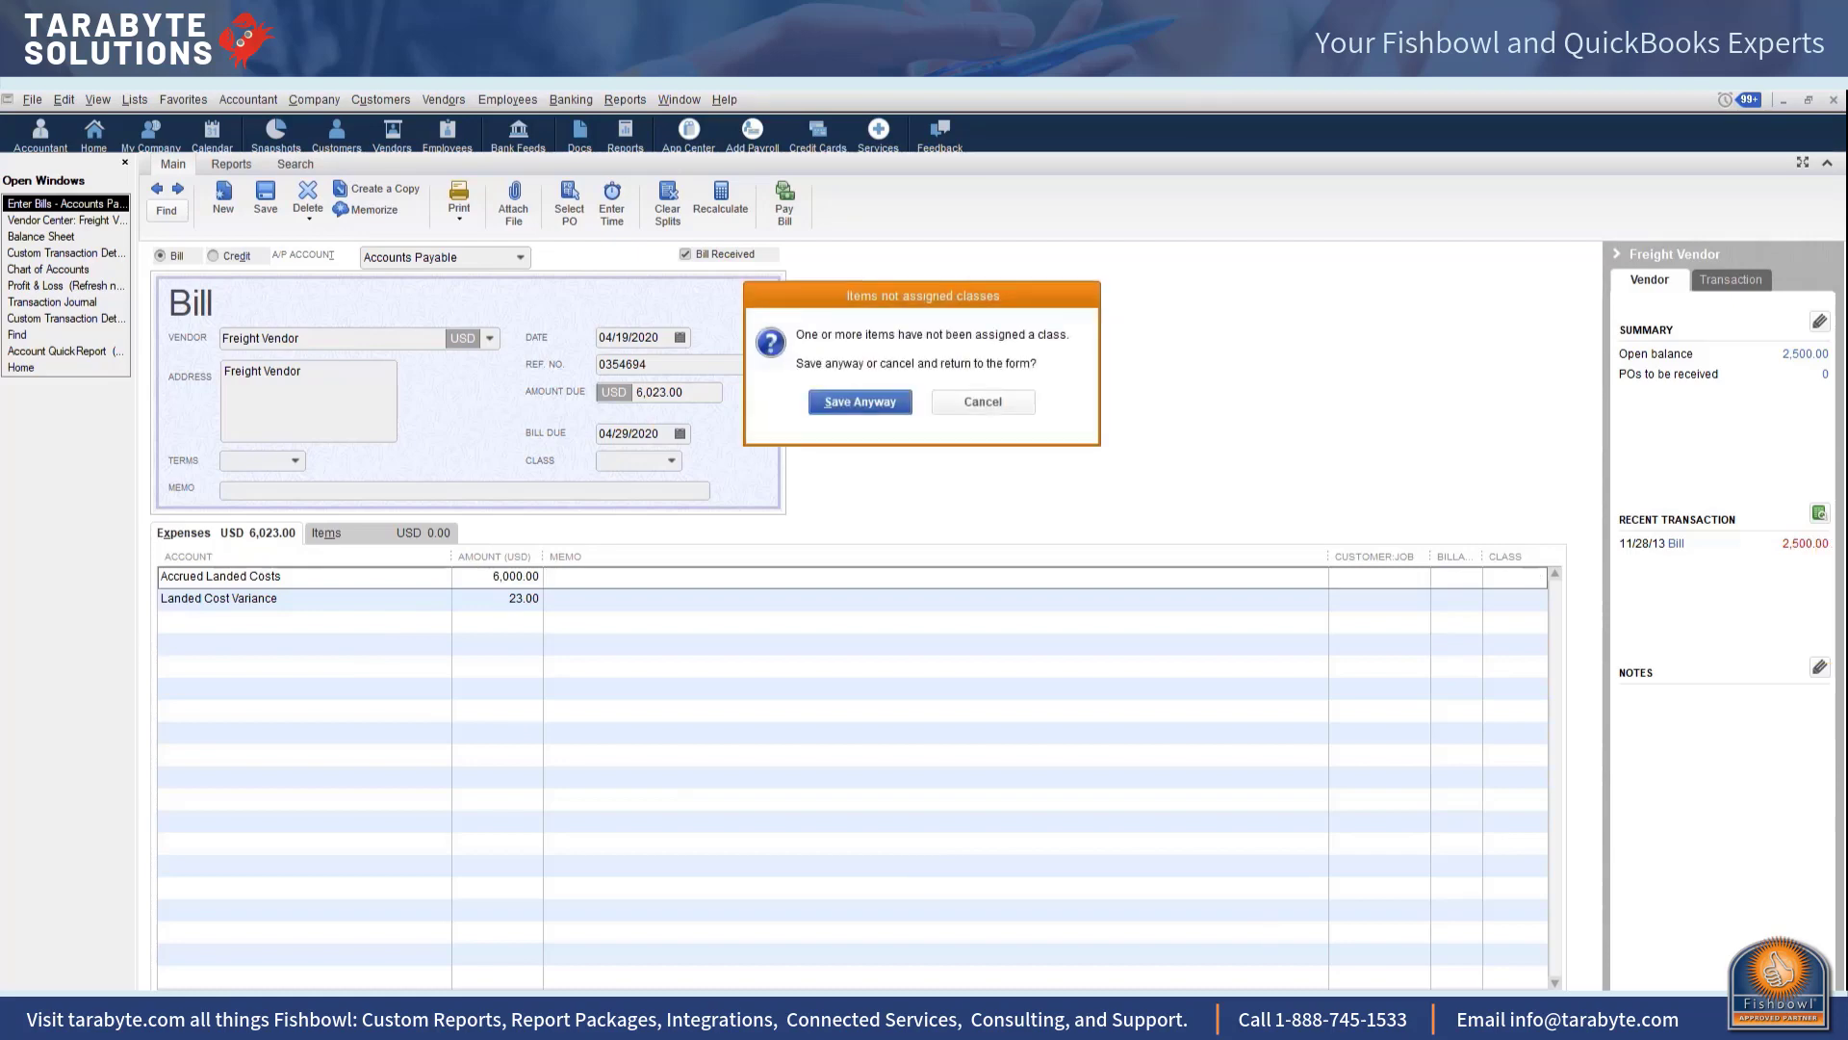
Step: Save the bill despite missing classes, then reconcile Accrued Landed Costs with ending balance 0
left_click(857, 408)
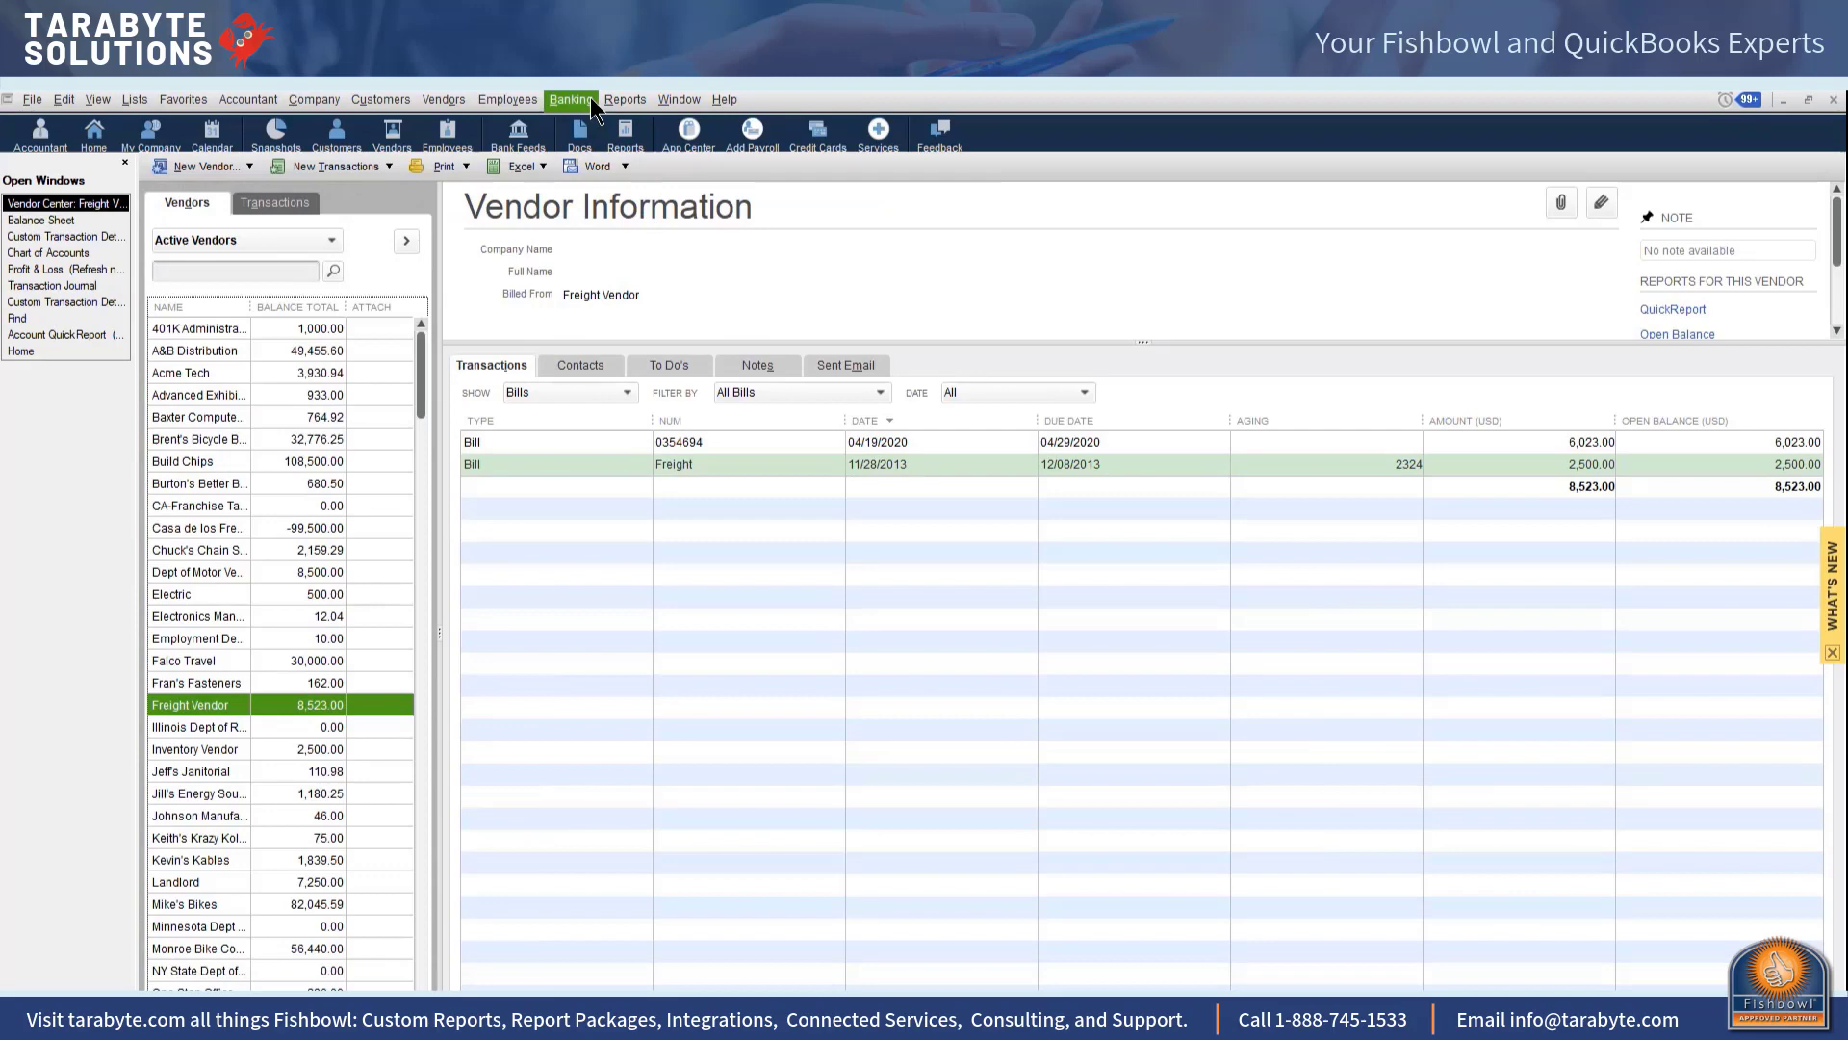
left_click(570, 101)
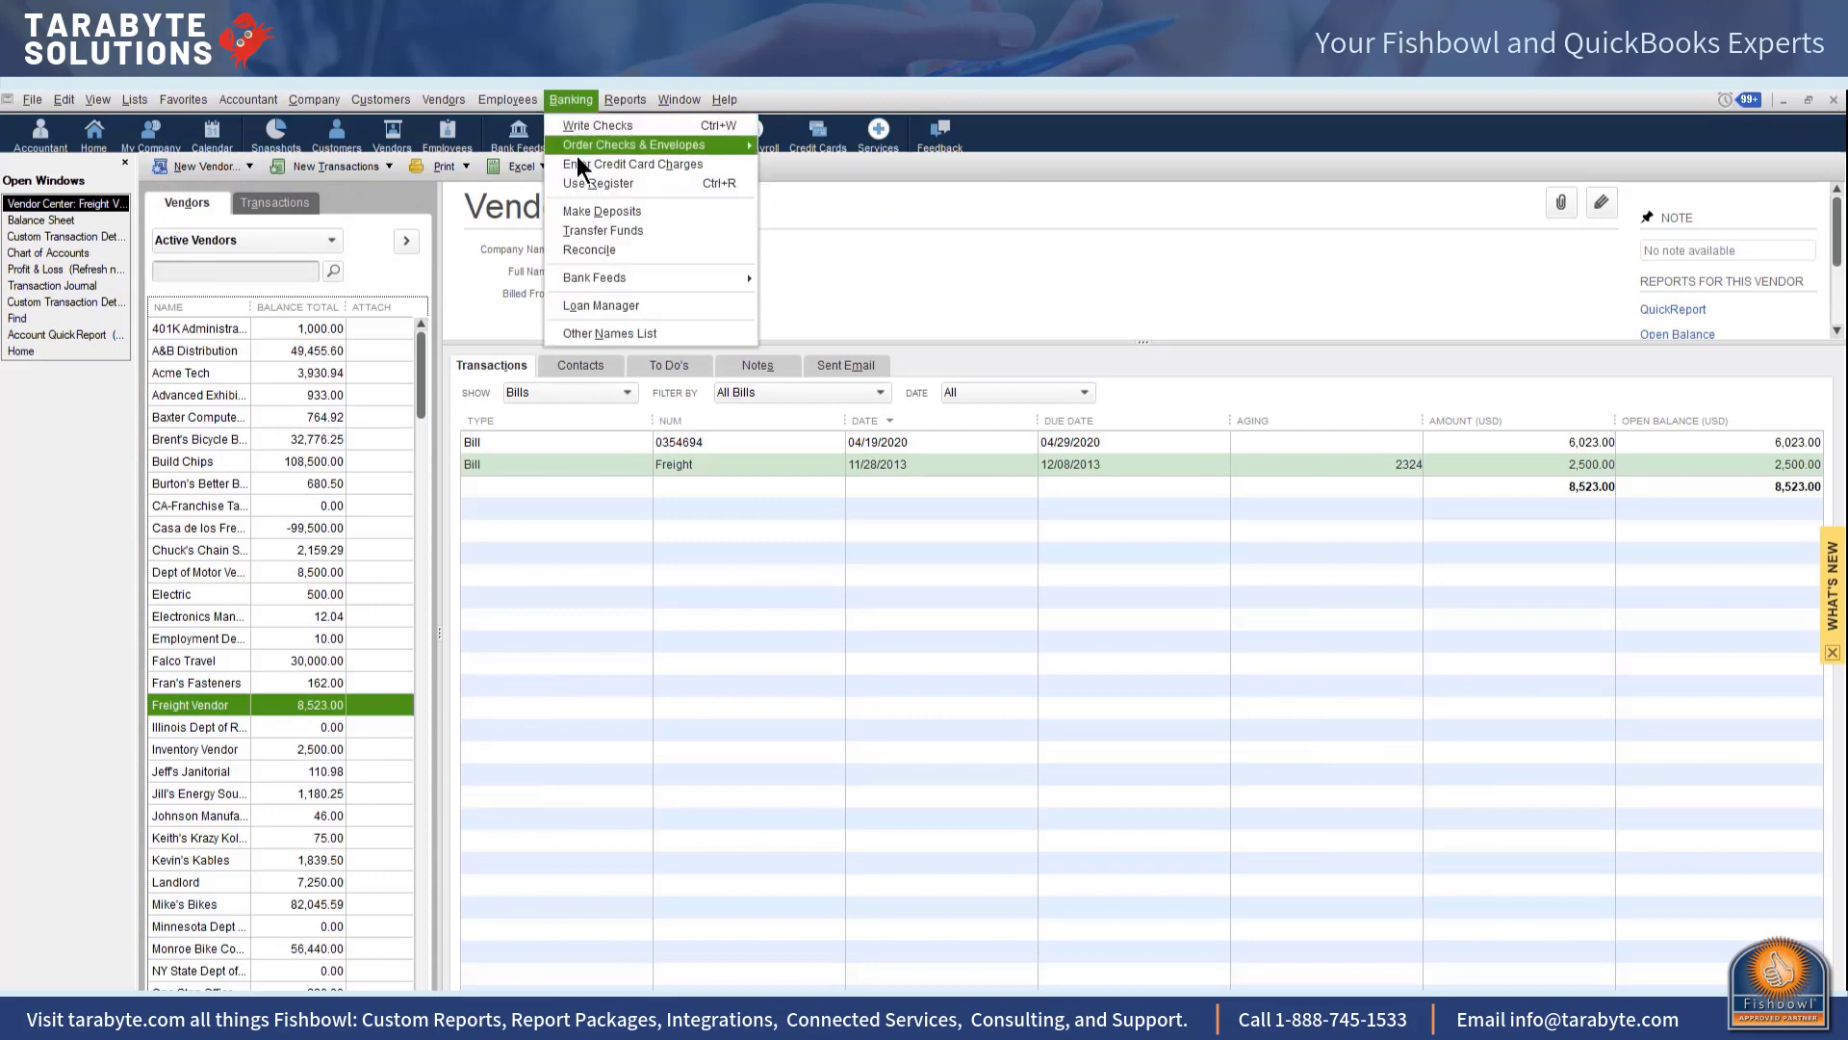
left_click(603, 249)
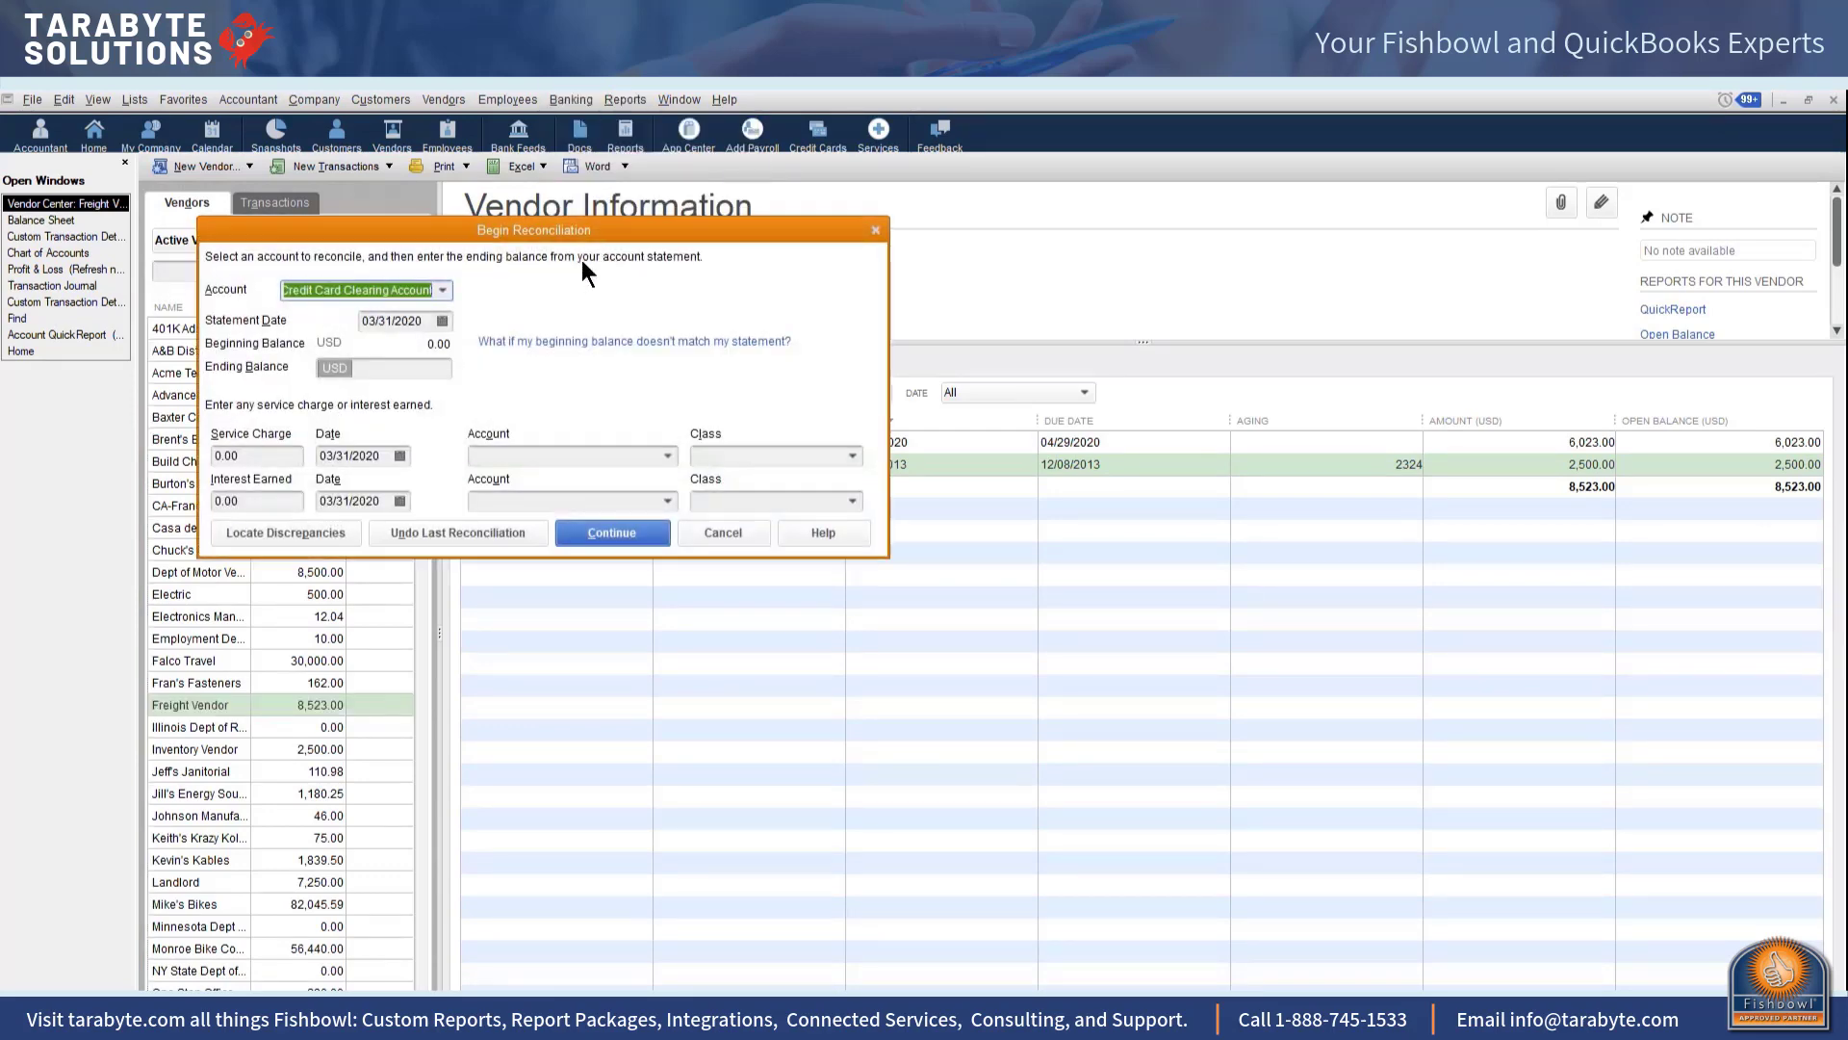
type("Accrued Landed Costs")
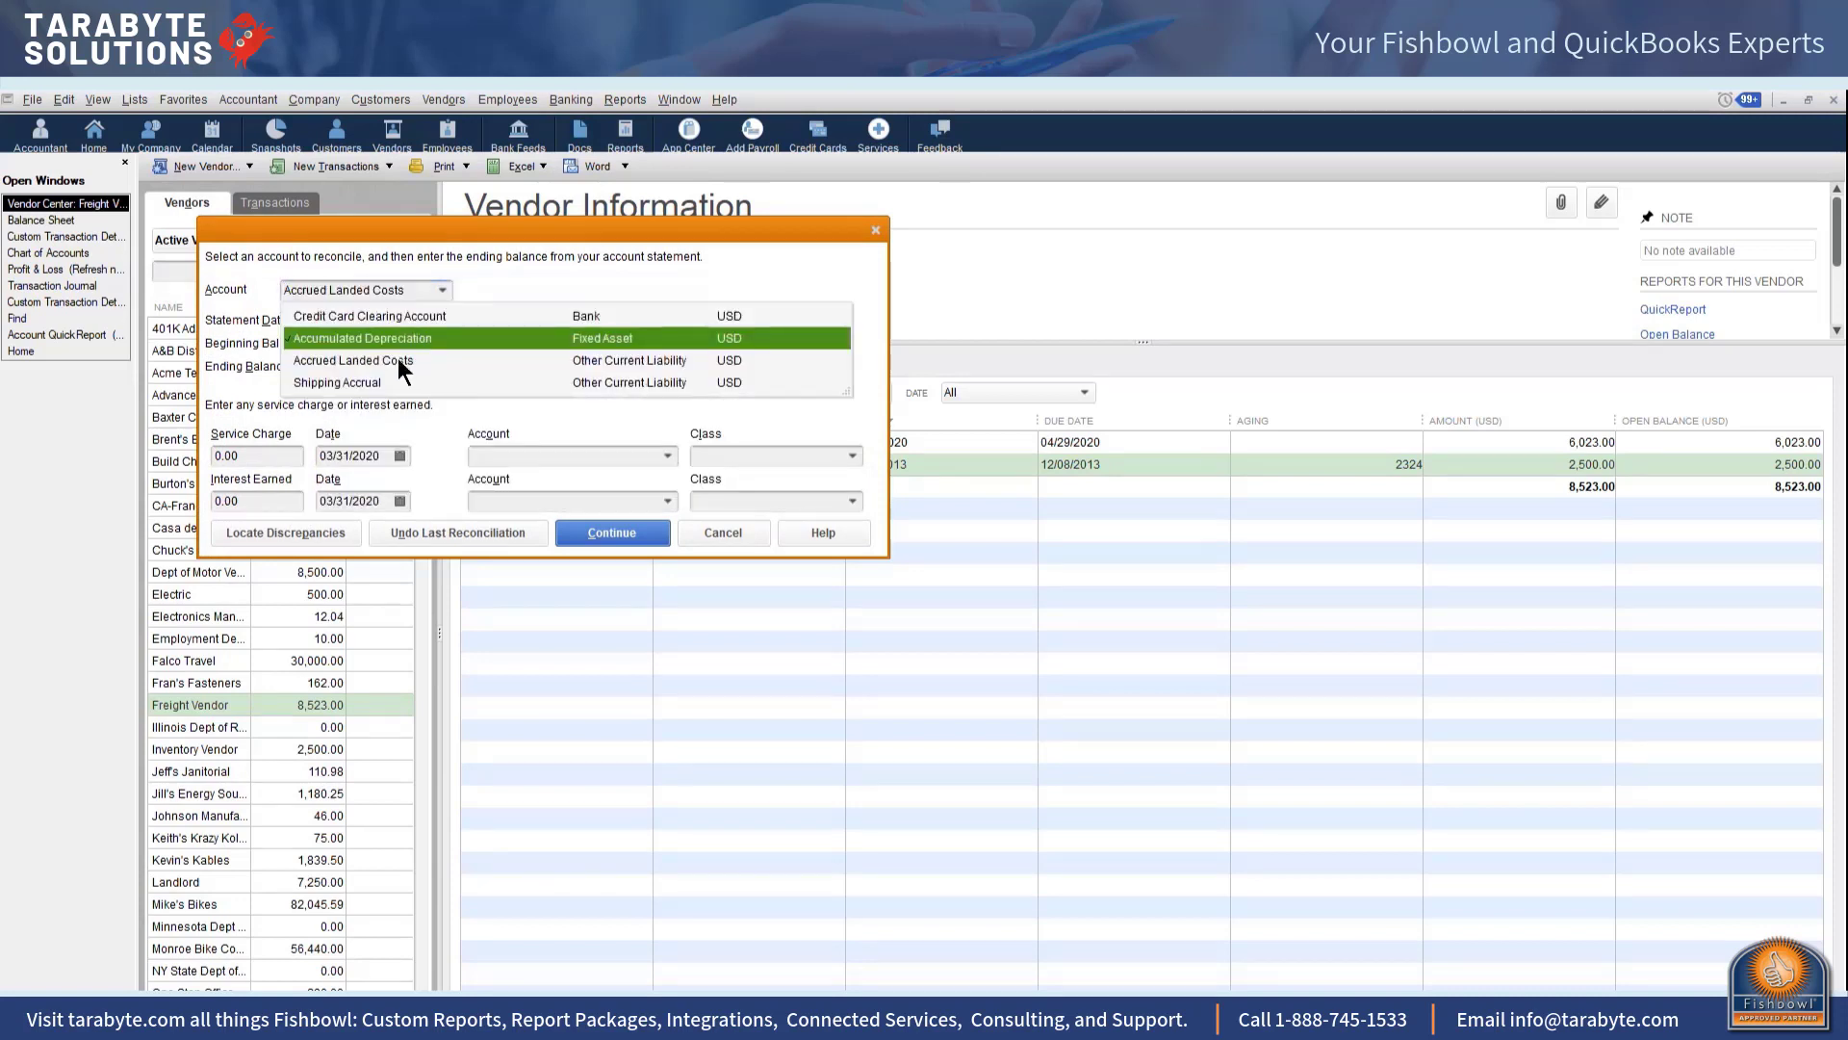
left_click(396, 358)
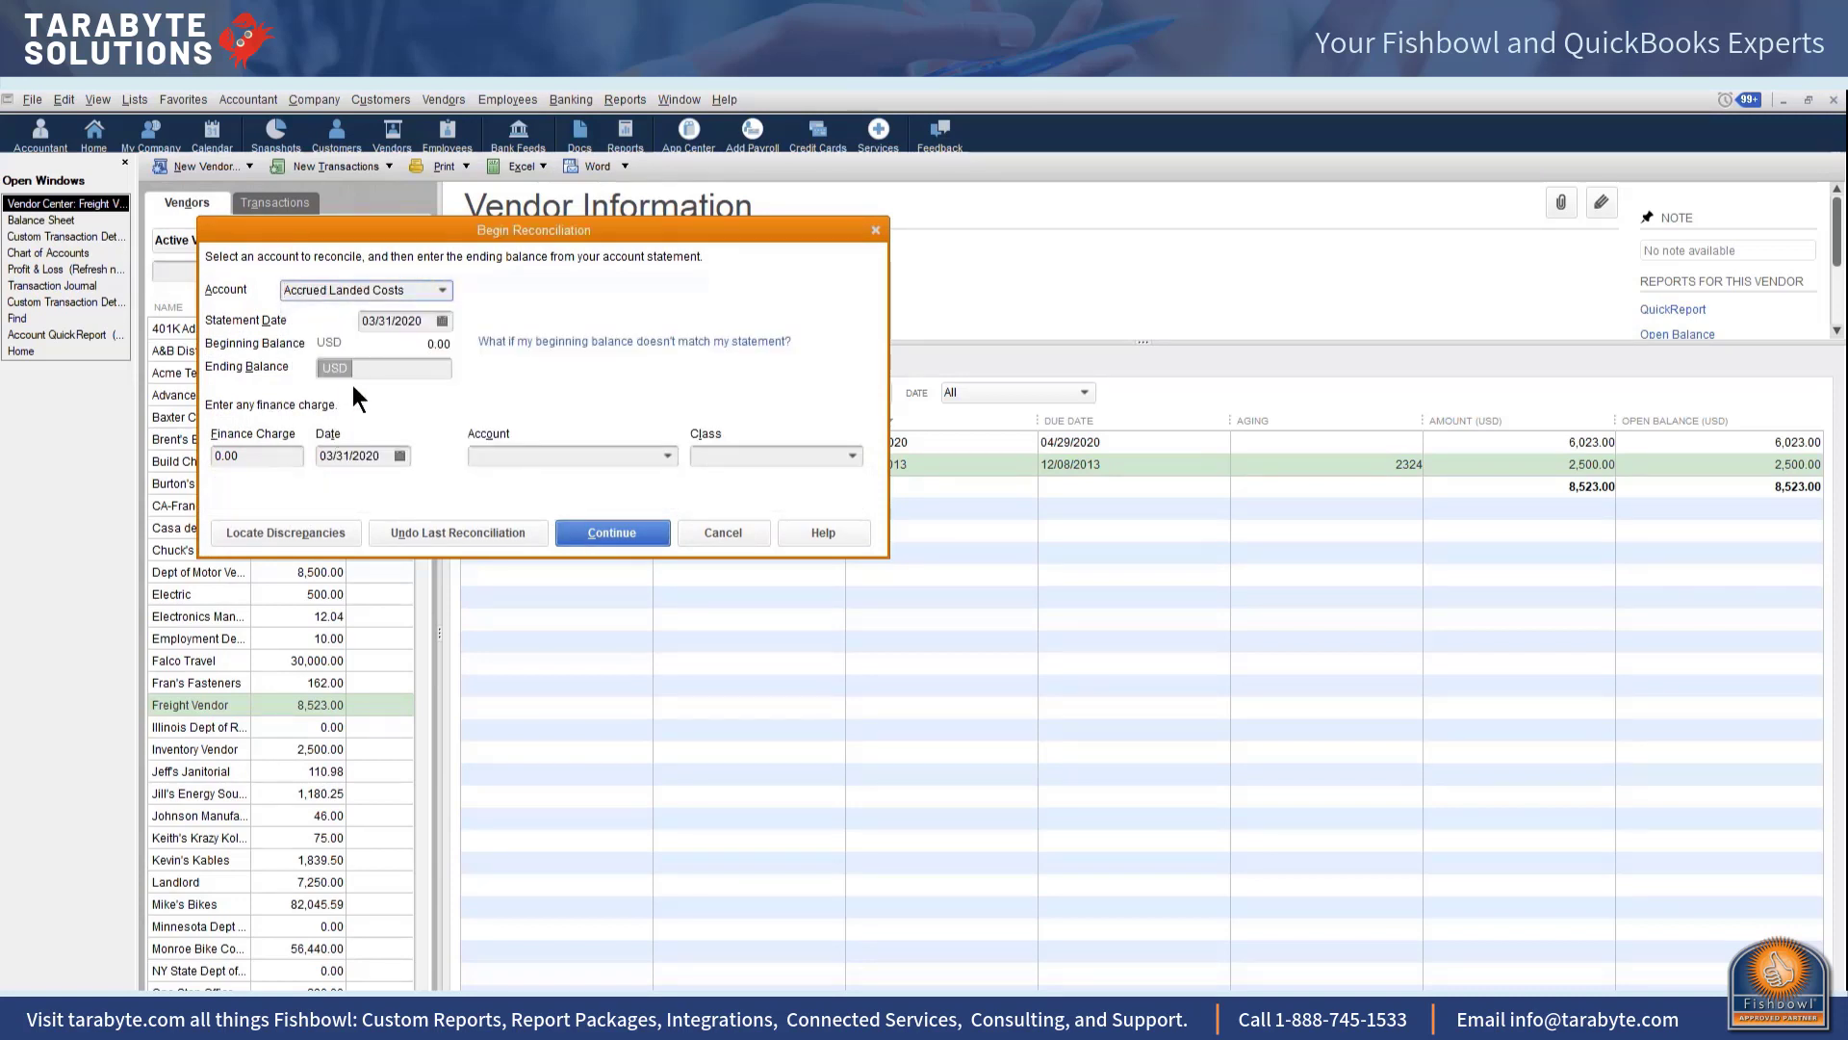
left_click(370, 374)
type("0")
Step: Mark the four Accrued Landed Costs charges cleared: two of 5,000.00 and two of 1,000.00
left_click(602, 532)
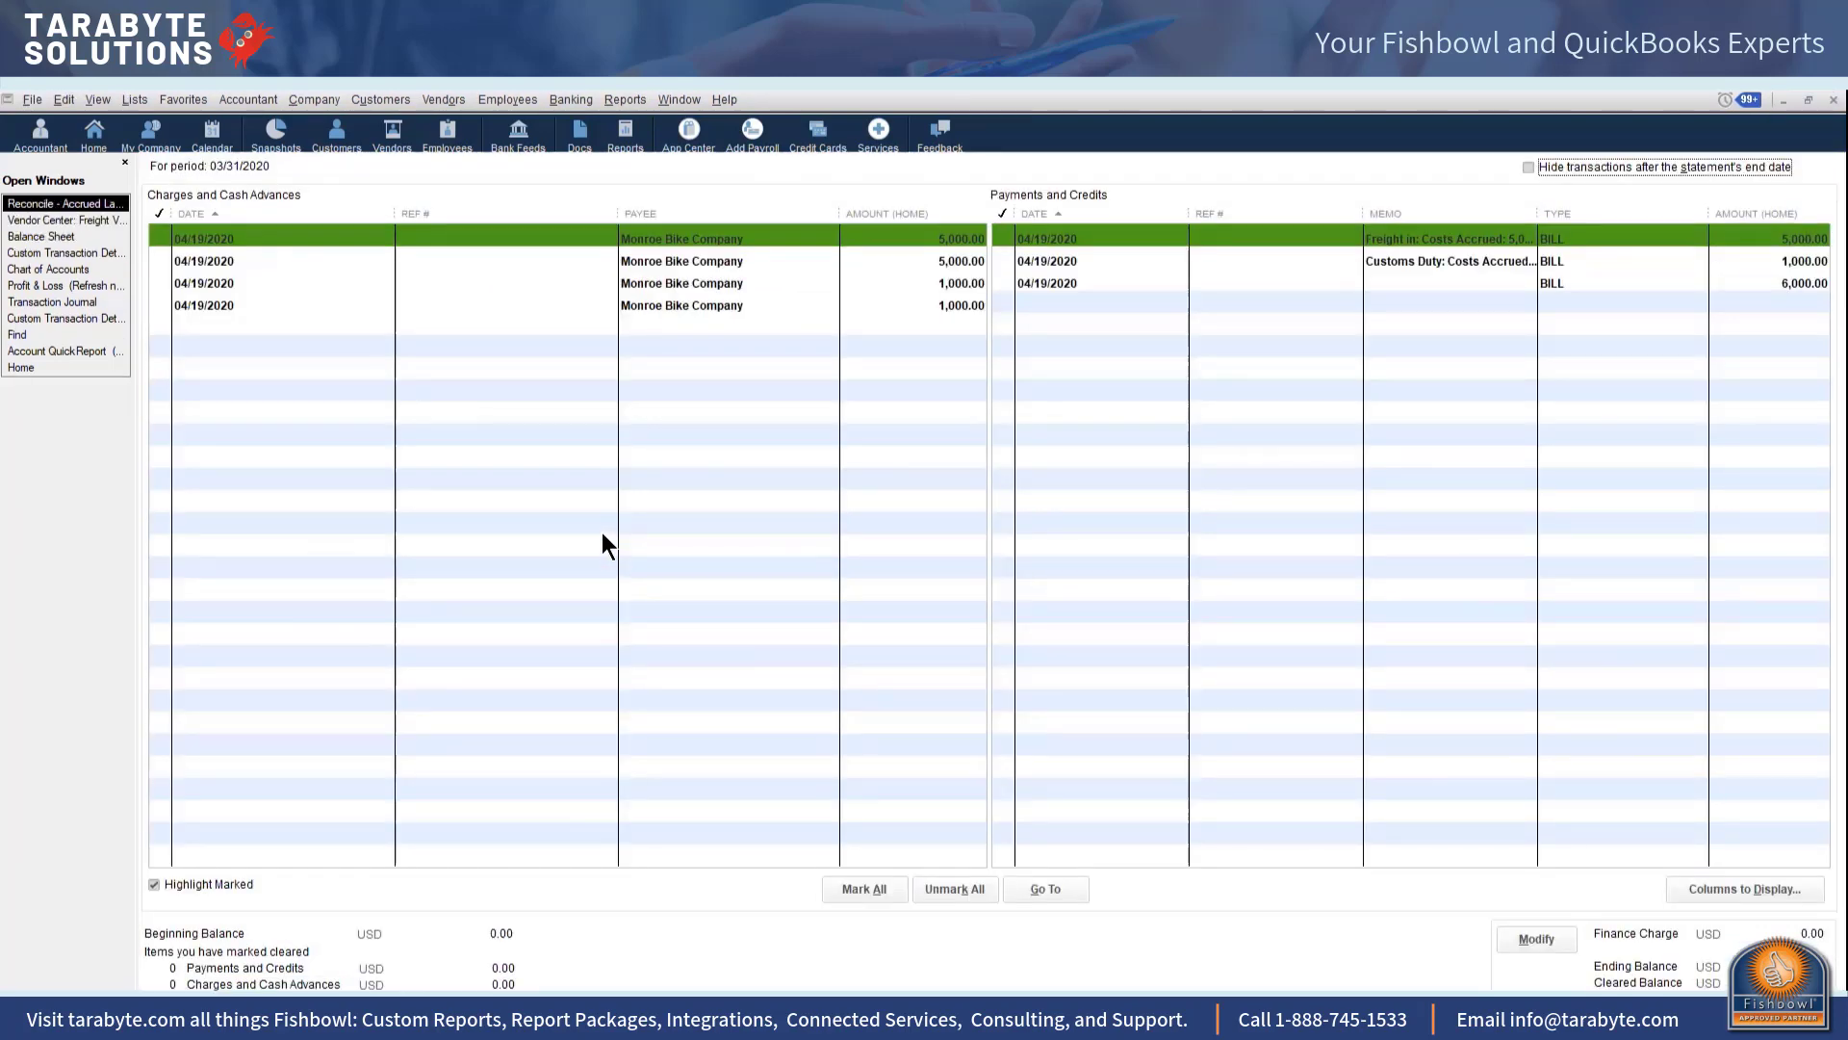
left_click(154, 235)
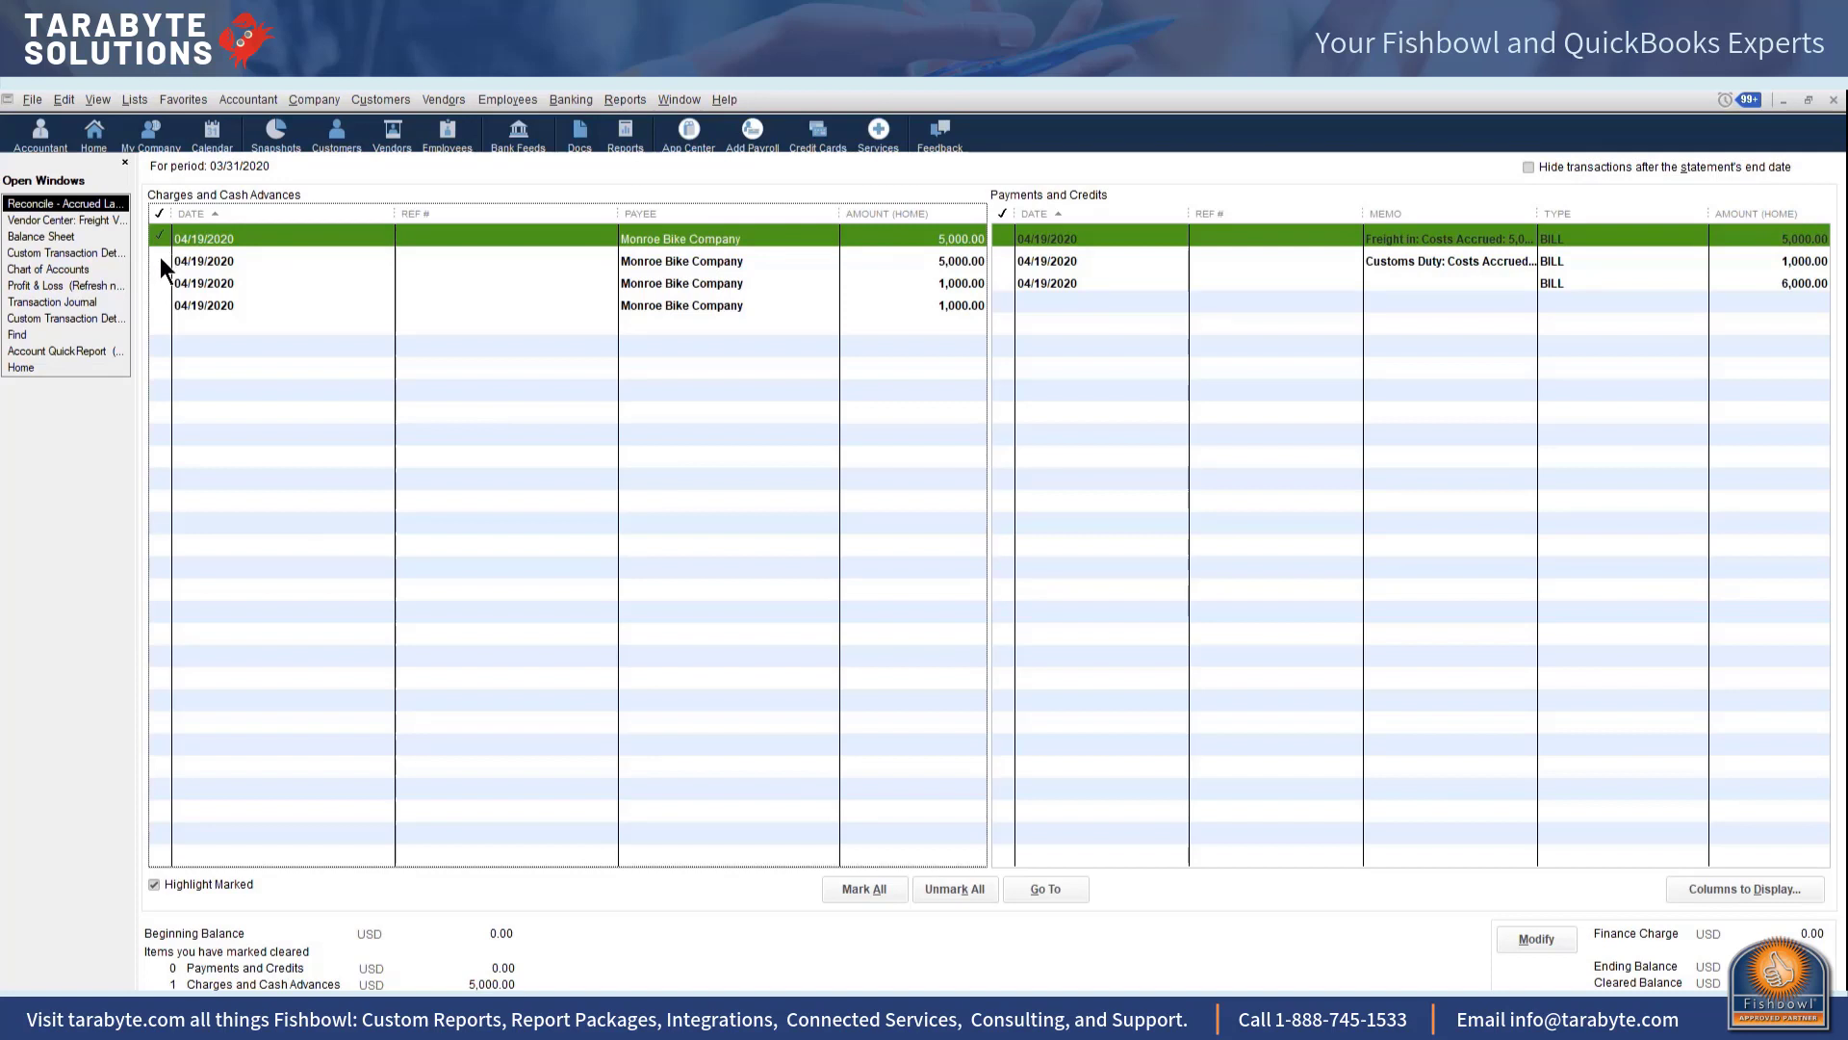
left_click(160, 257)
left_click(158, 291)
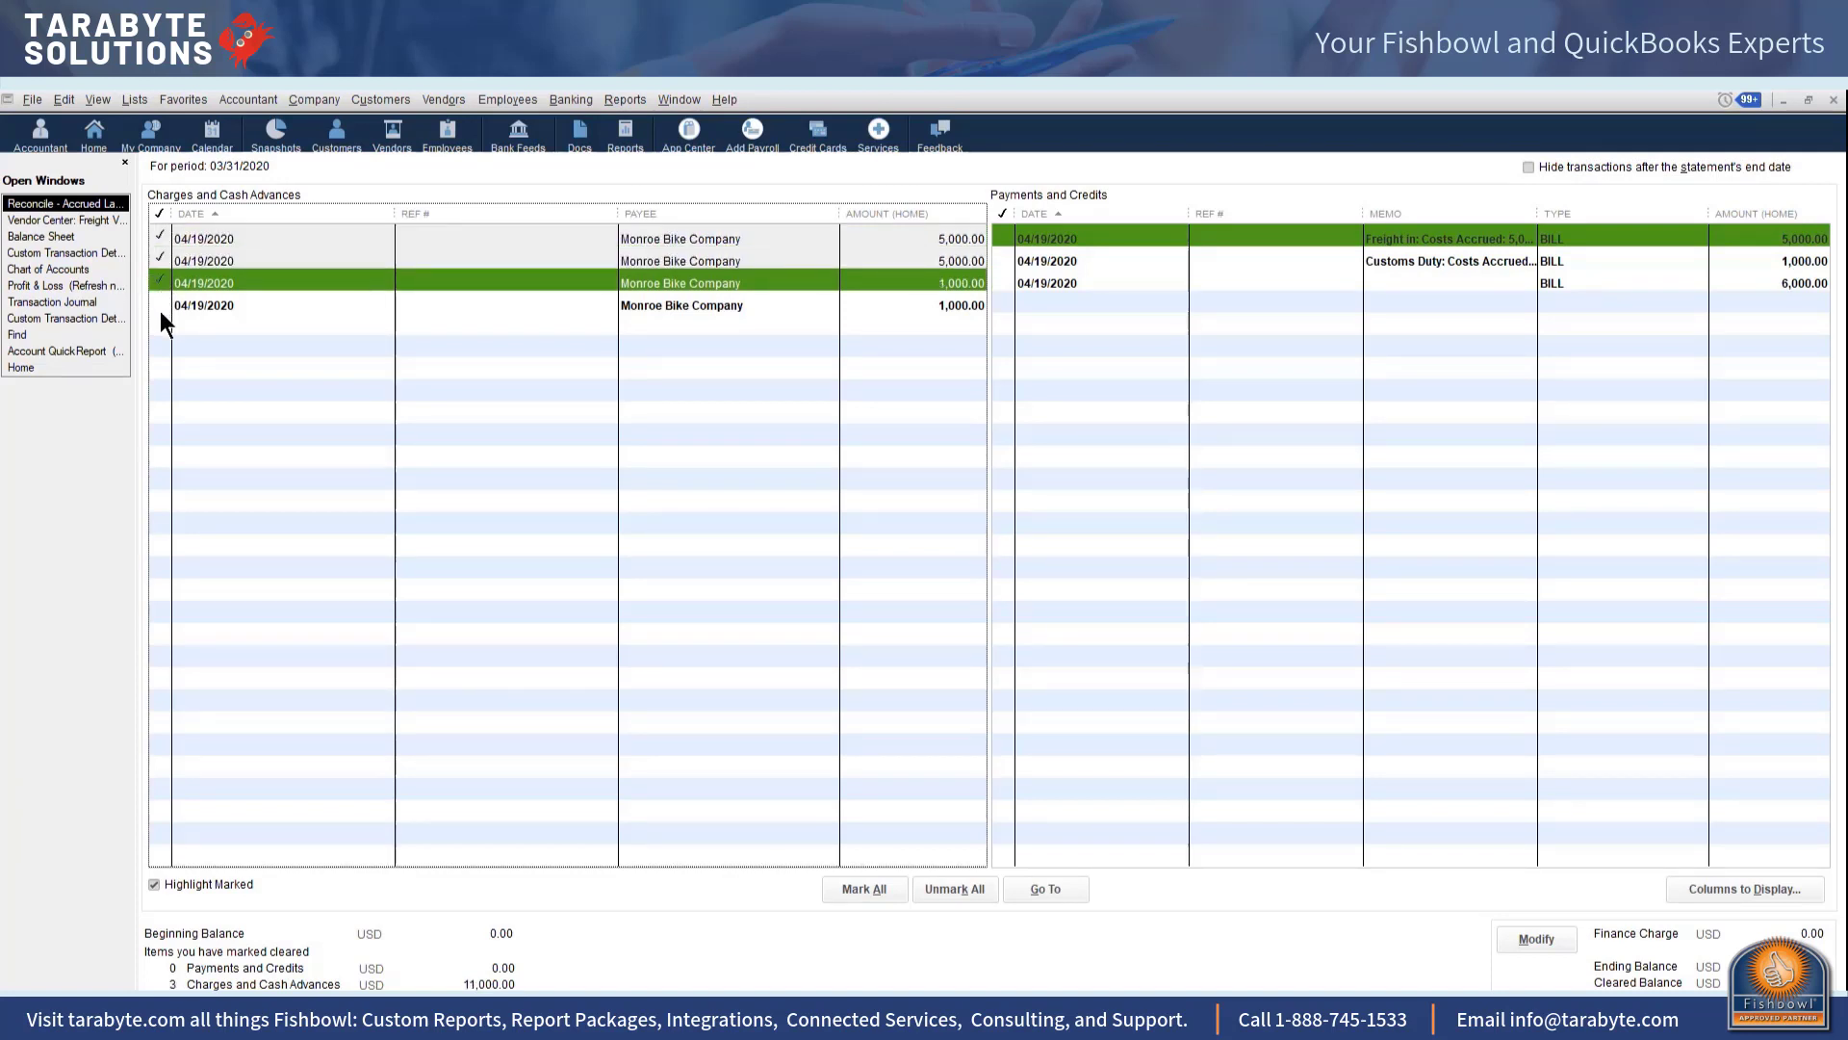
left_click(160, 308)
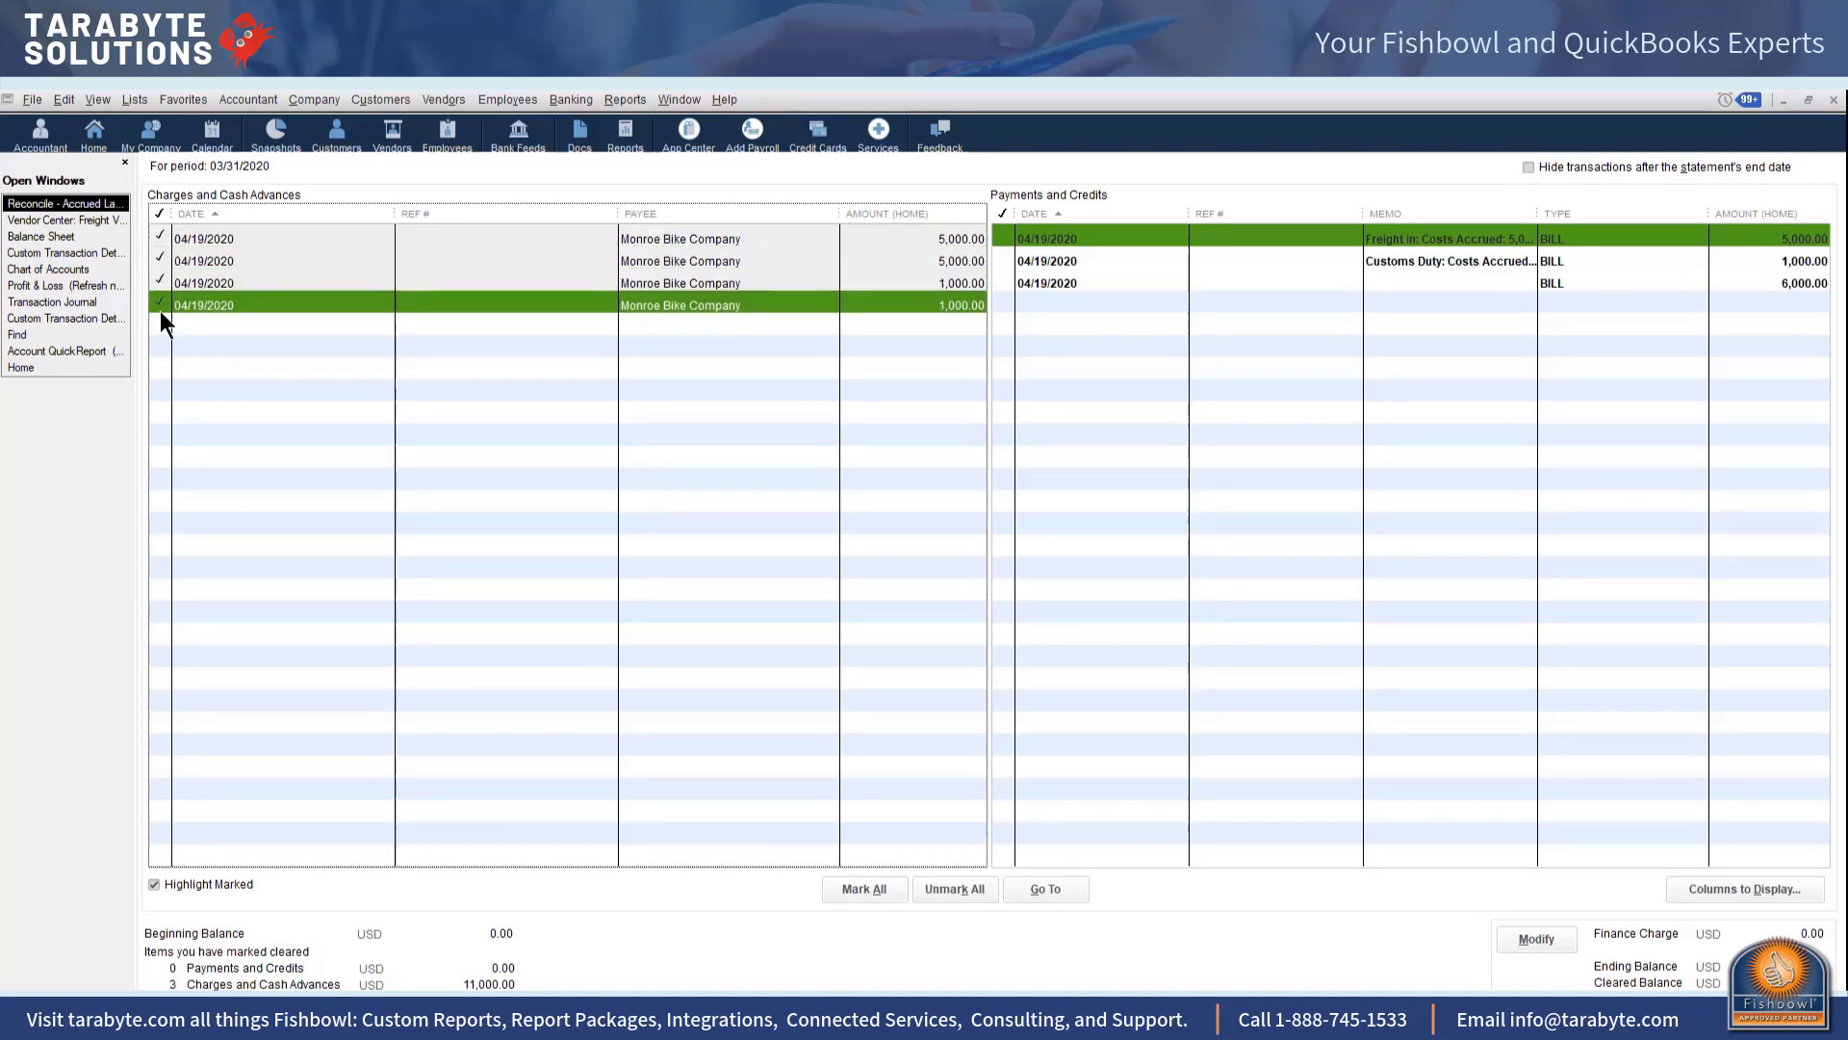
Step: Clear the 5,000.00 freight, 1,000.00 customs duty and 6,000.00 bill credits, balancing the reconciliation at zero
left_click(997, 239)
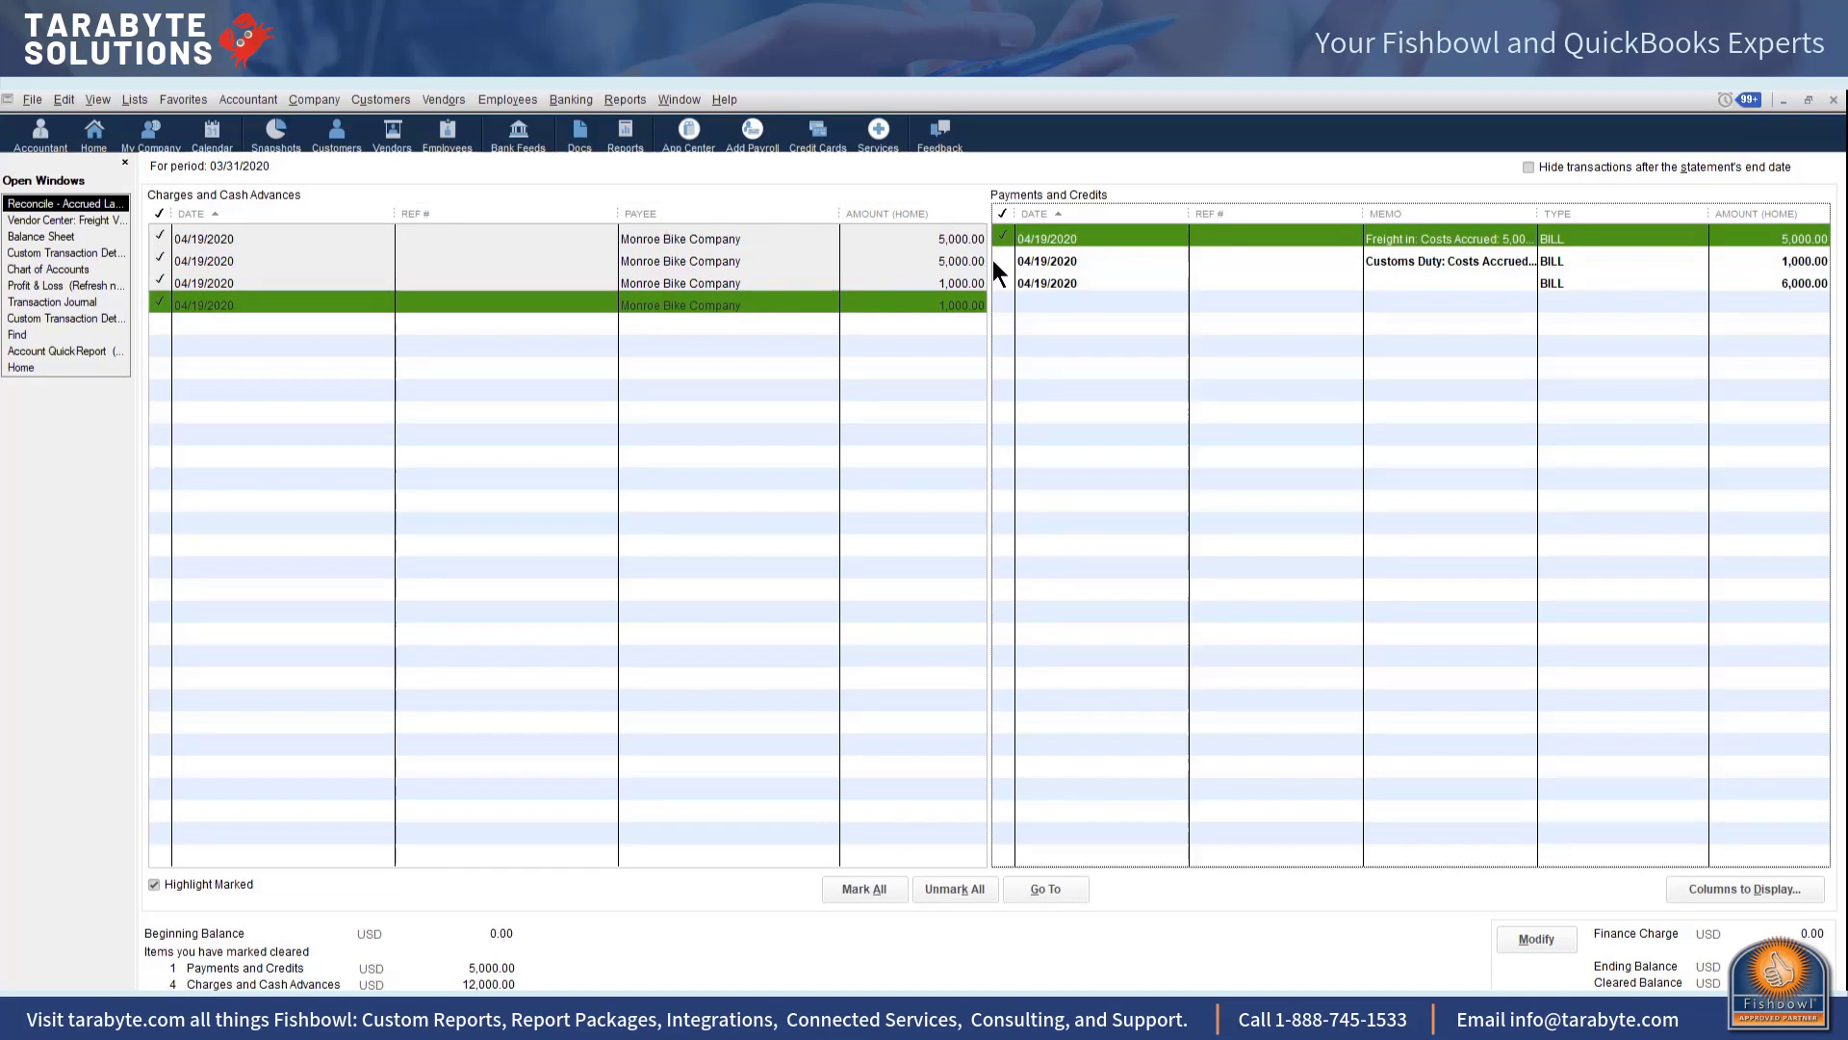
left_click(991, 260)
left_click(1007, 286)
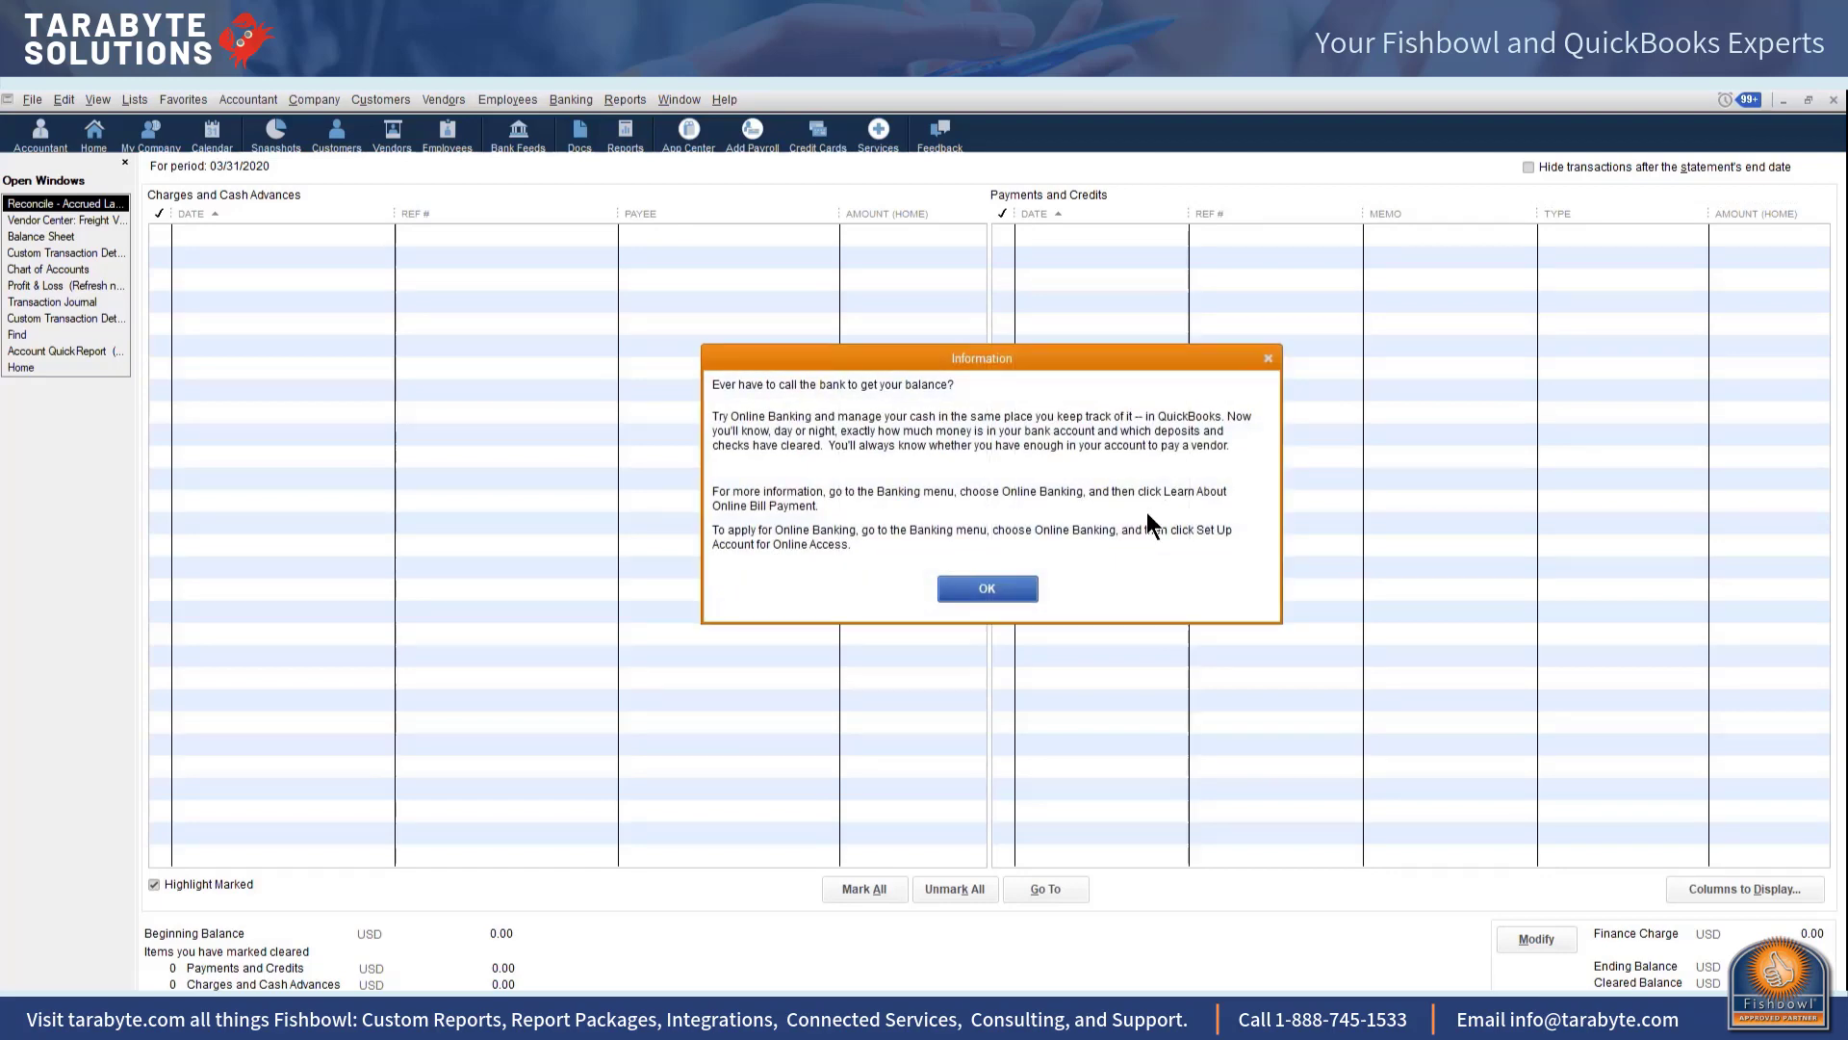
left_click(990, 587)
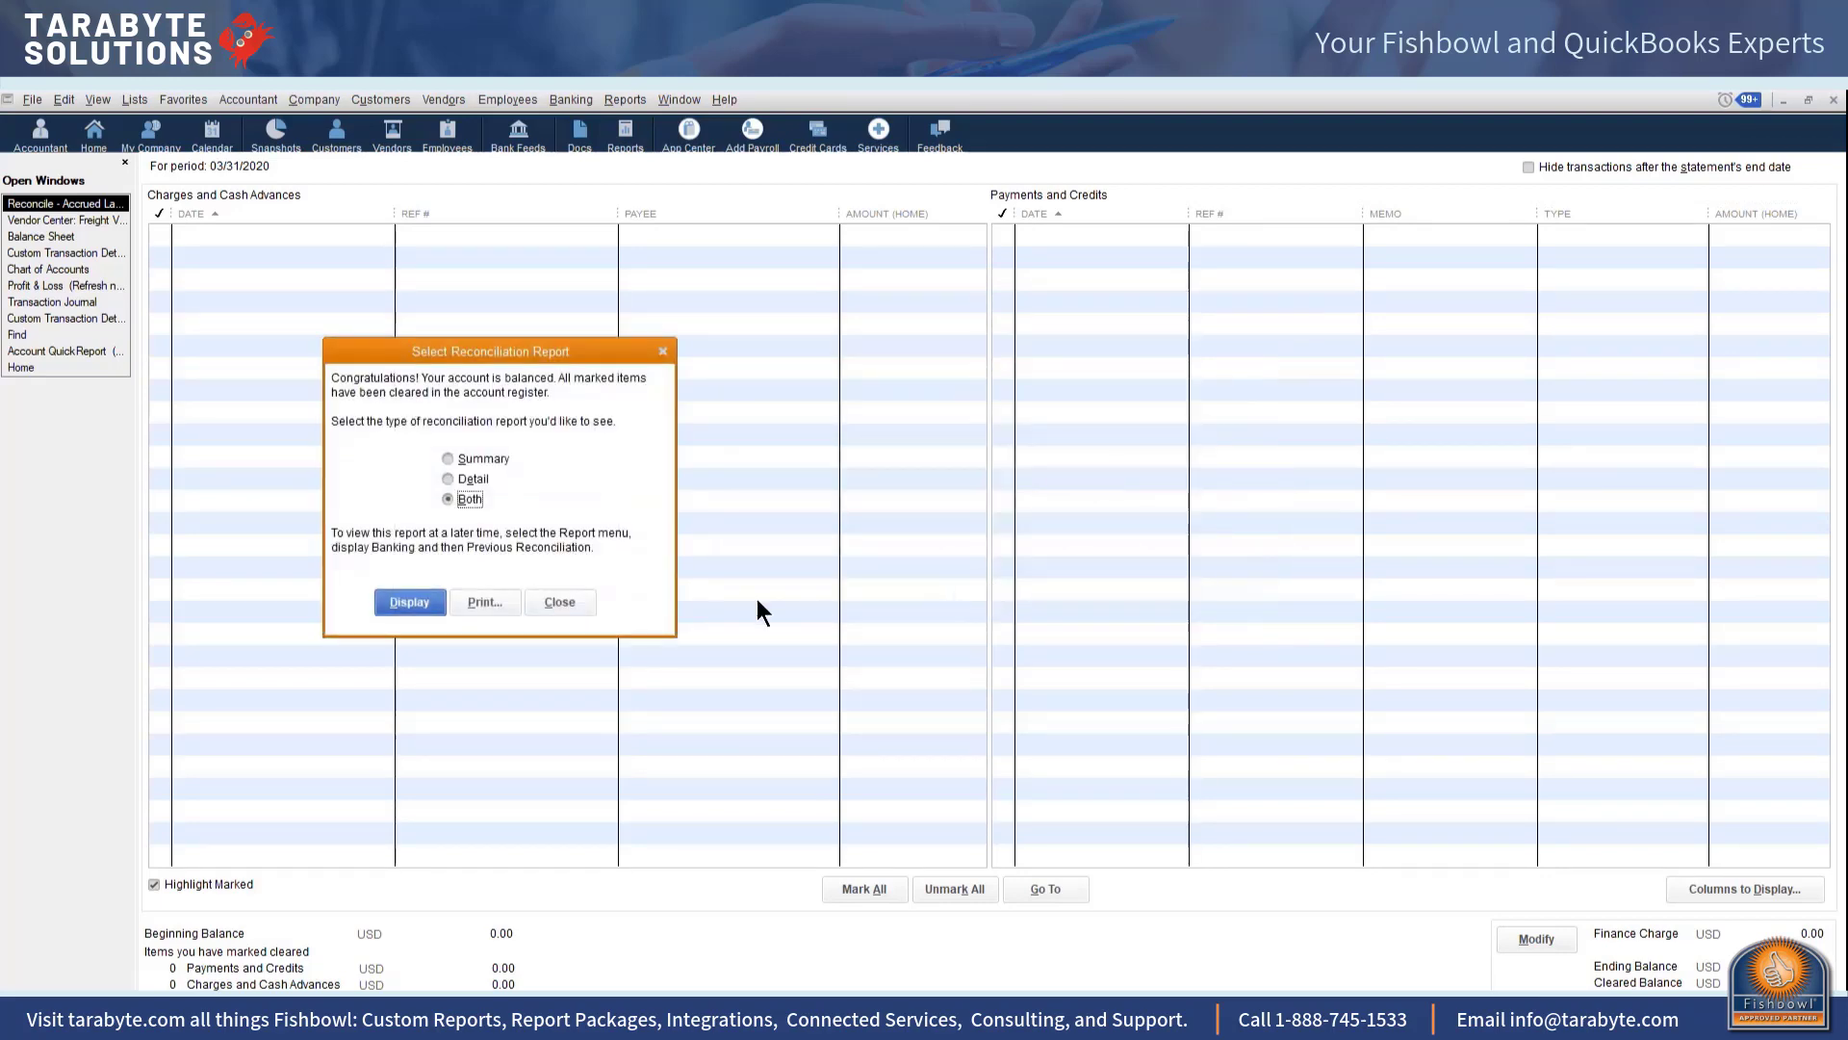
Step: Close the Select Reconciliation Report dialog without generating any report
left_click(567, 604)
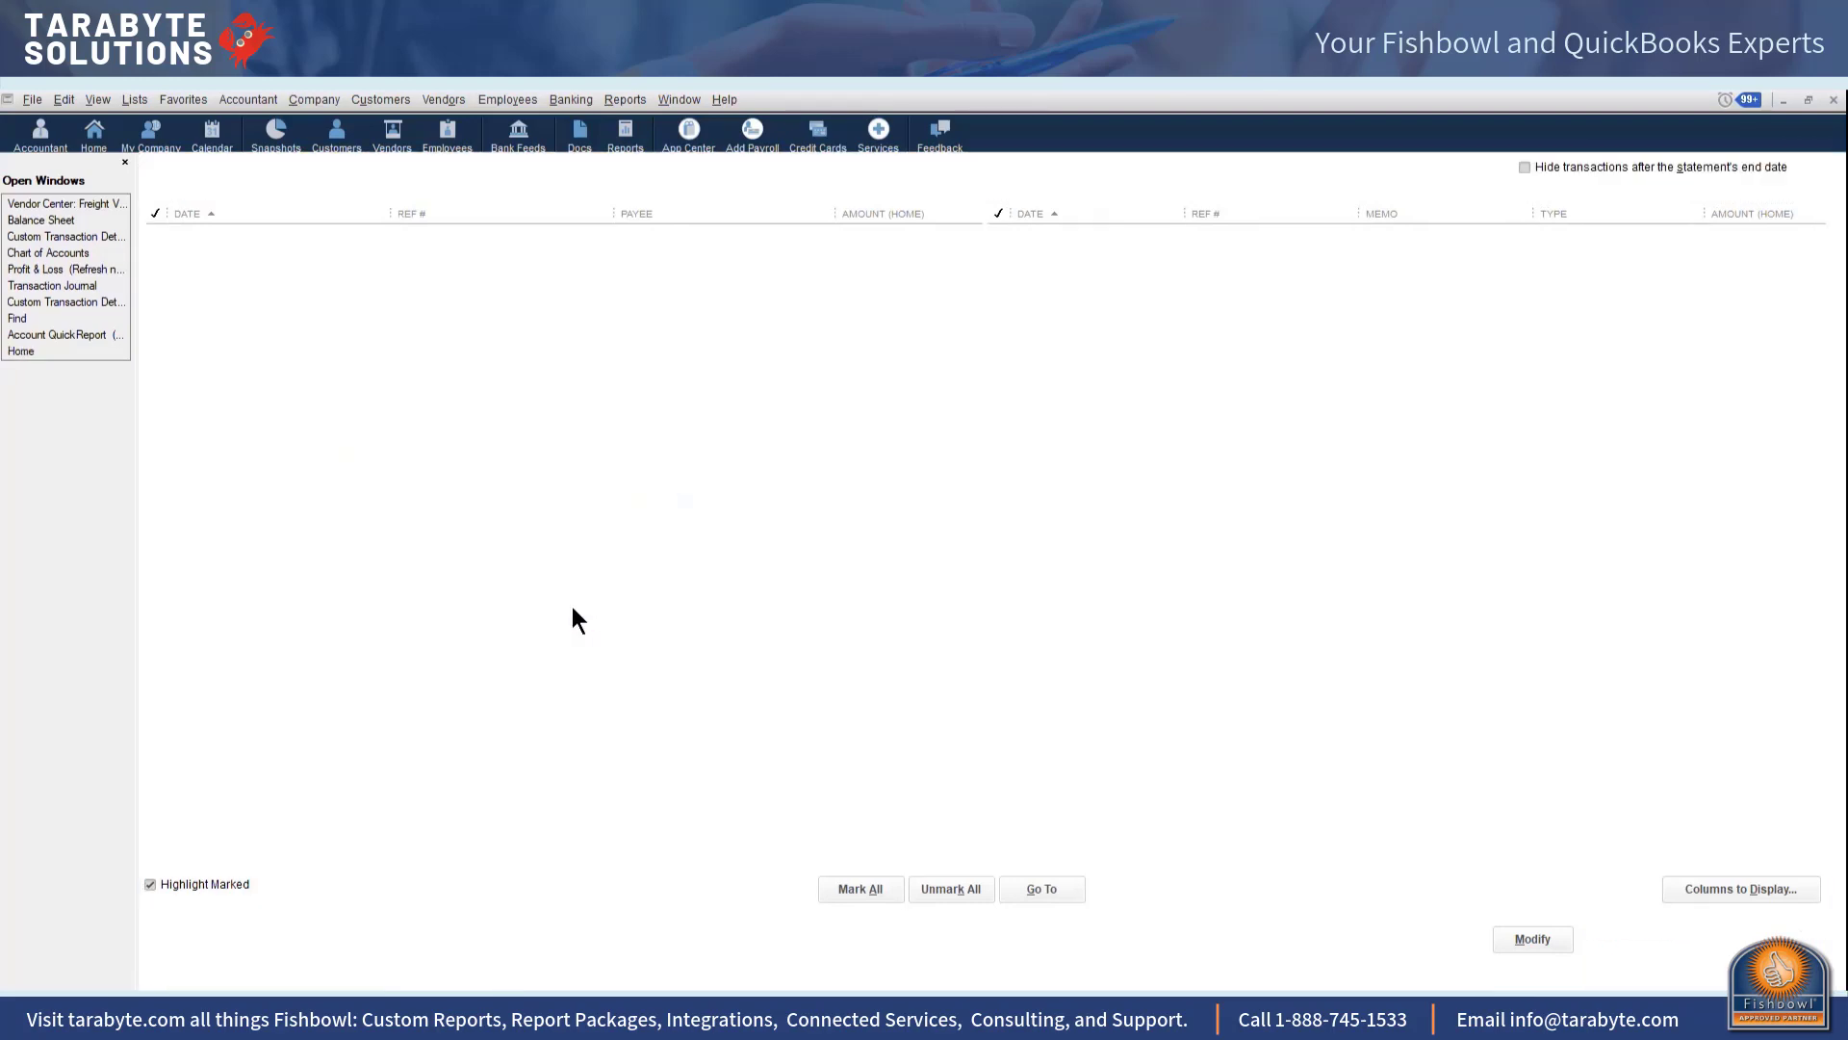